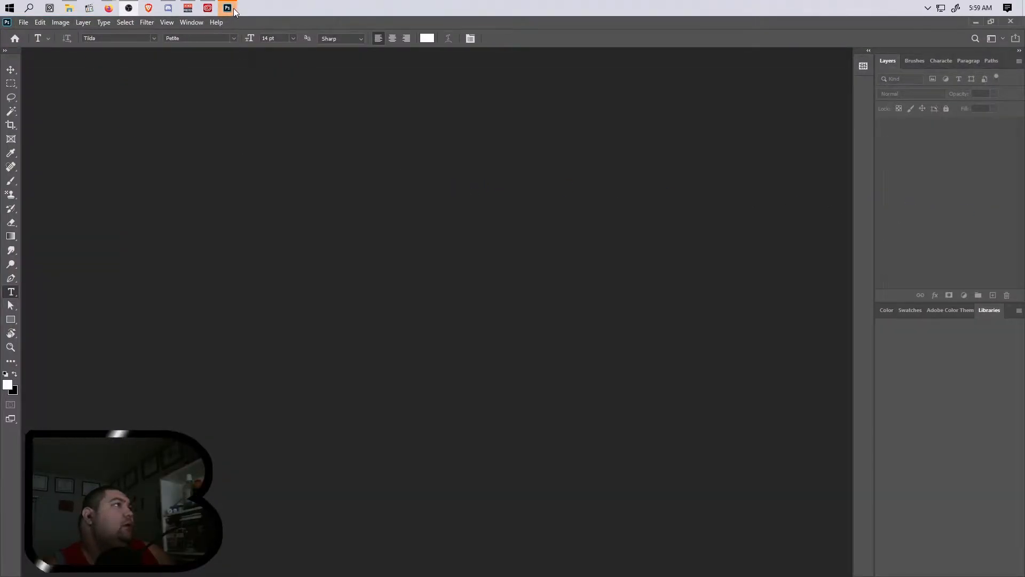
Step: Create a new document named Deadlight_YouTube_Thumbnail_v1 from the recent 1280 x 720 px preset at 300 ppi
{"action": "left_click", "coordinate": [22, 22]}
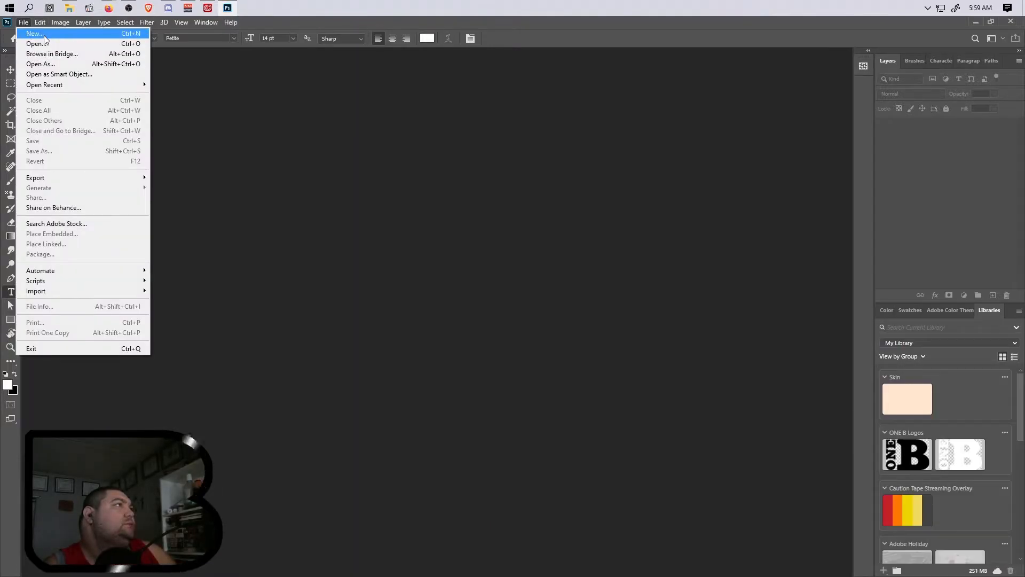
{"action": "left_click", "coordinate": [44, 36]}
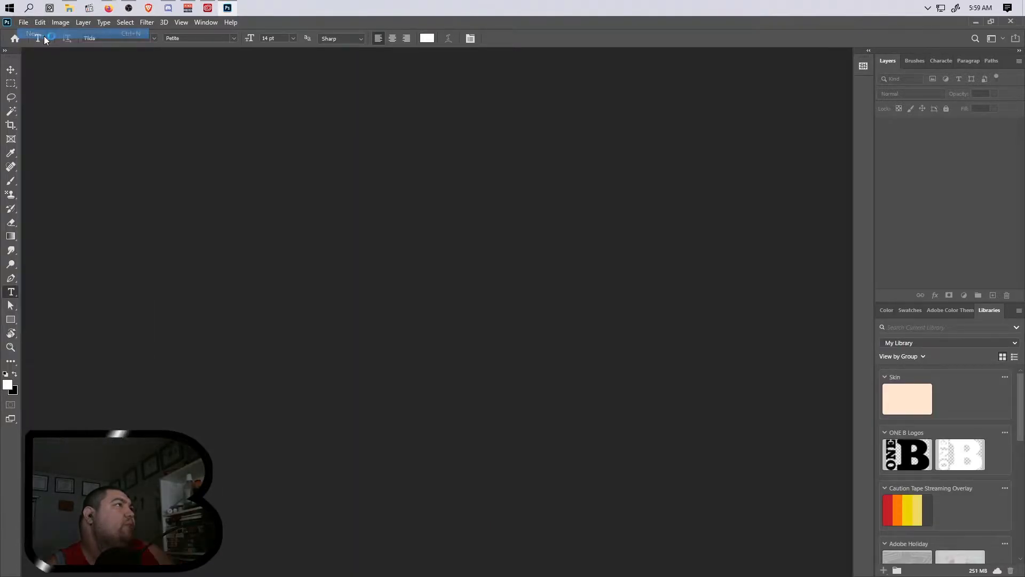
{"action": "left_click", "coordinate": [403, 245]}
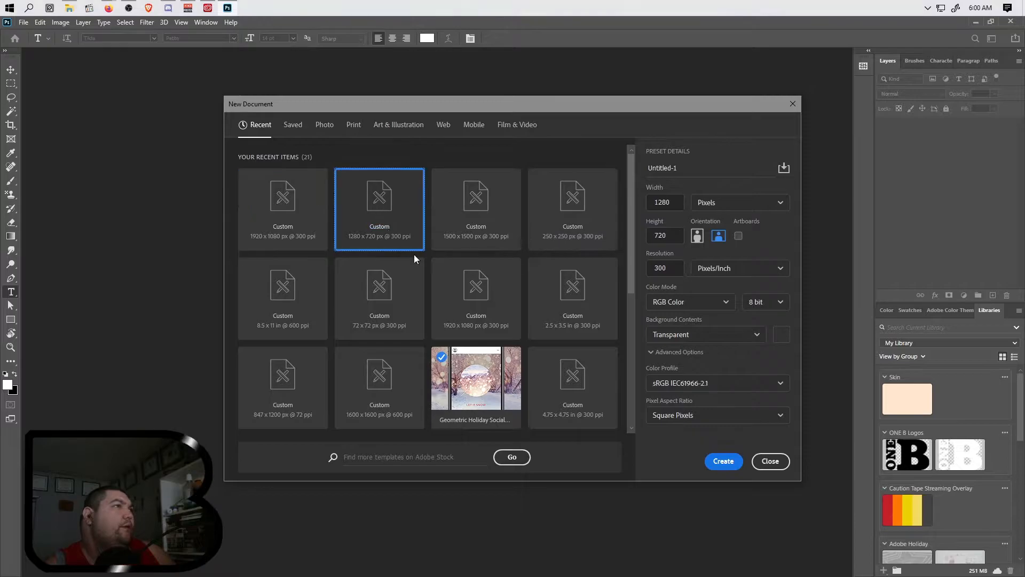
{"action": "left_click", "coordinate": [684, 168]}
{"action": "left_click_drag", "start_coordinate": [684, 168], "coordinate": [601, 158]}
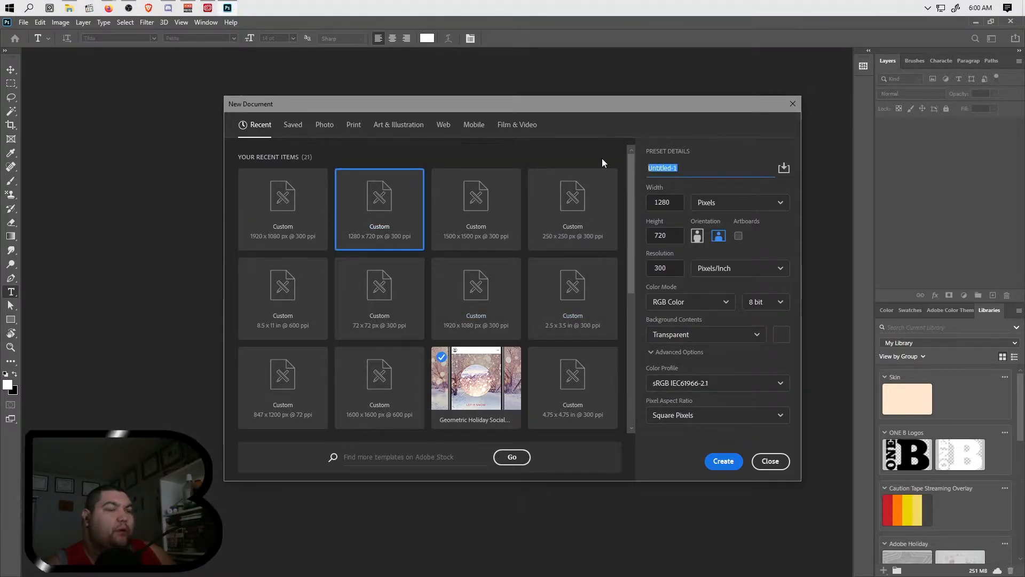
{"action": "type", "text": "Dead"}
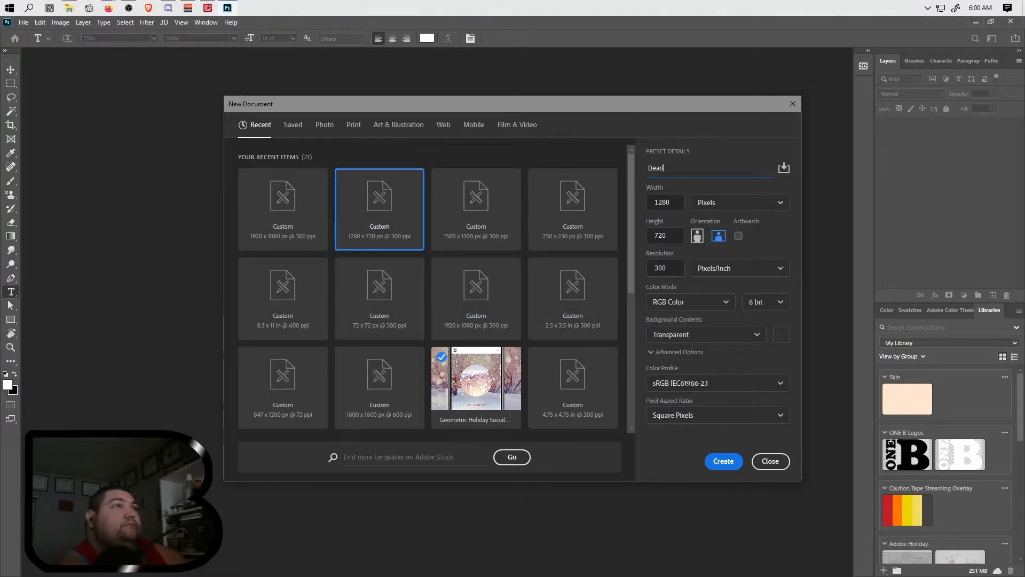
{"action": "type", "text": "light_"}
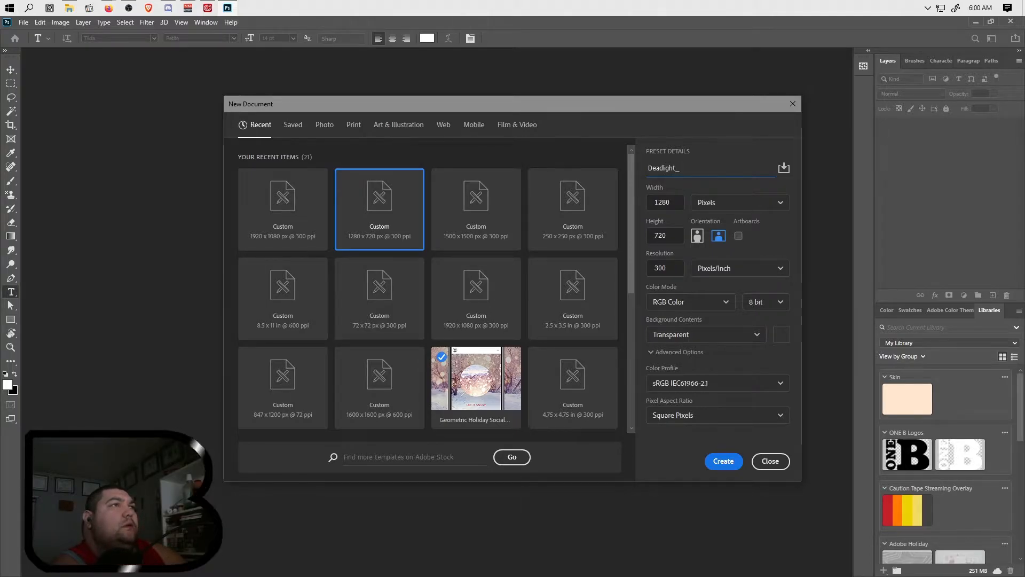
{"action": "type", "text": "YouT"}
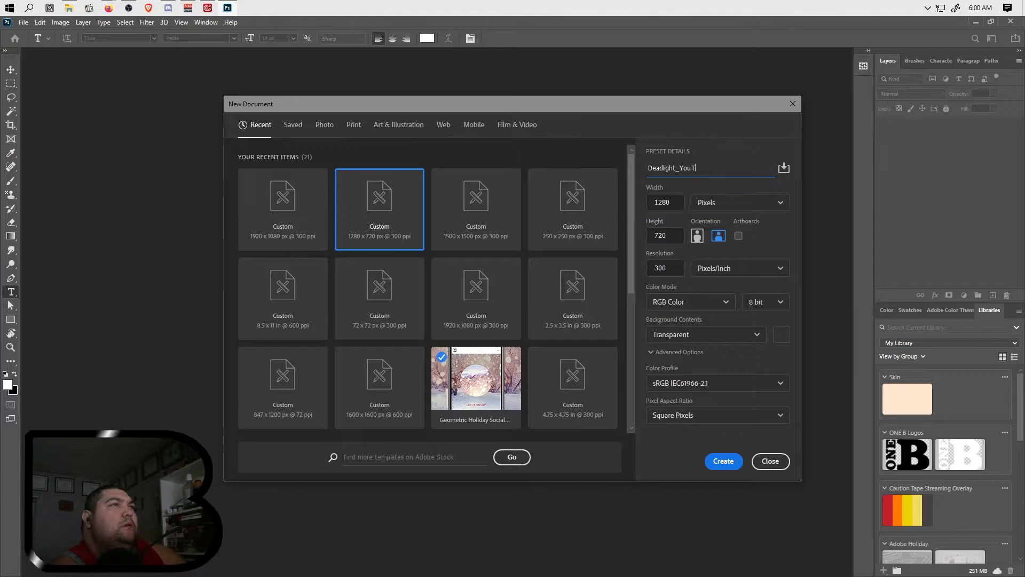
{"action": "type", "text": "ube_Thumbnail_v"}
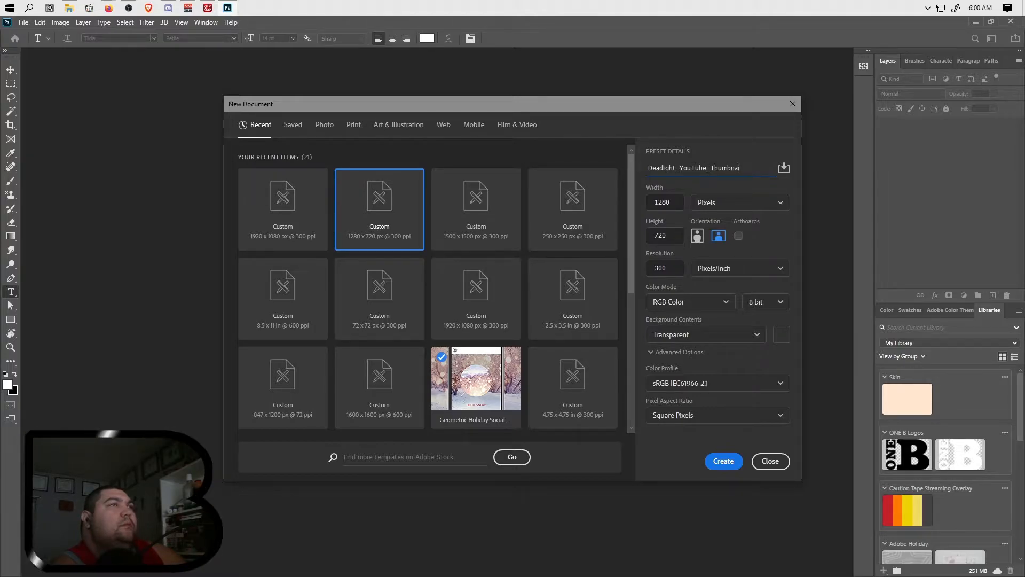
{"action": "type", "text": "1"}
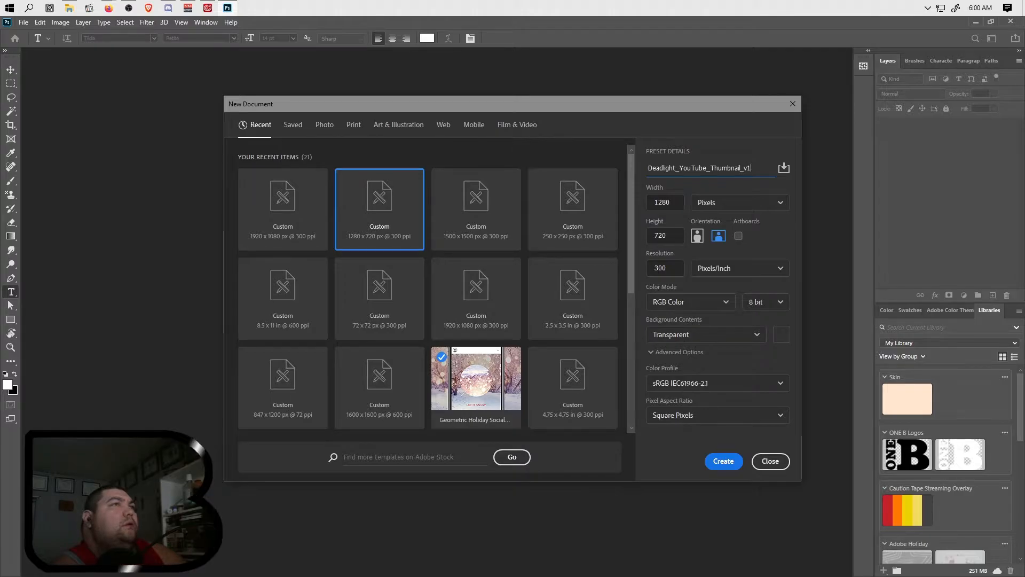
{"action": "left_click", "coordinate": [725, 460]}
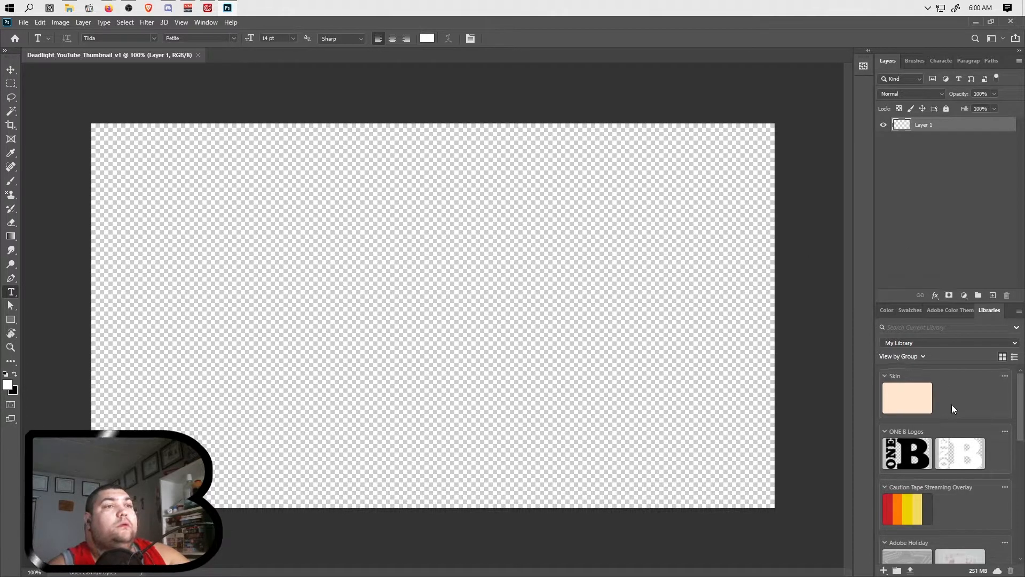
Step: Fill the layer with the Paper White library color, then name it Paper and lock it
{"action": "scroll", "coordinate": [952, 405], "scroll_direction": "down", "scroll_amount": 6}
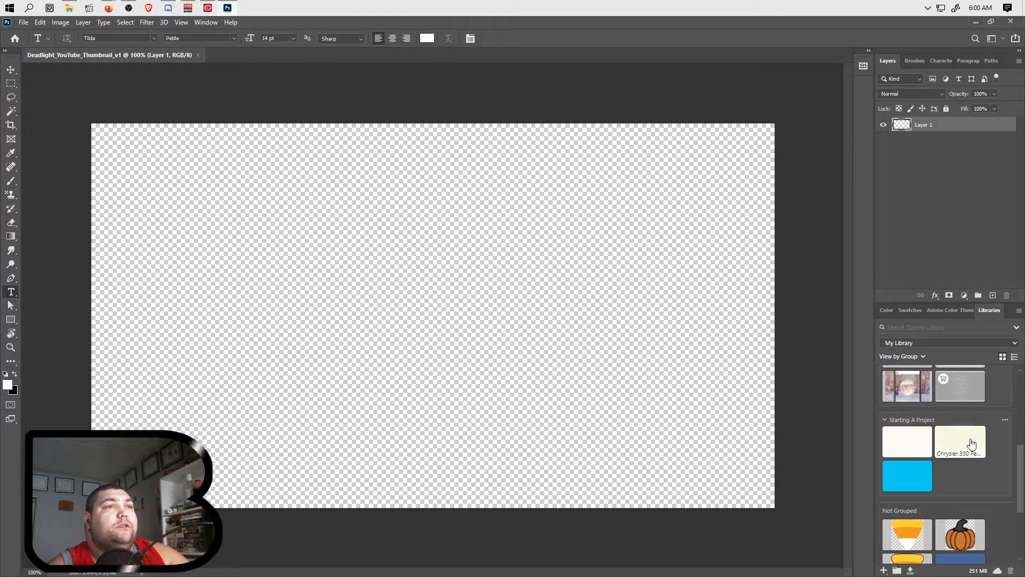
{"action": "left_click", "coordinate": [908, 439]}
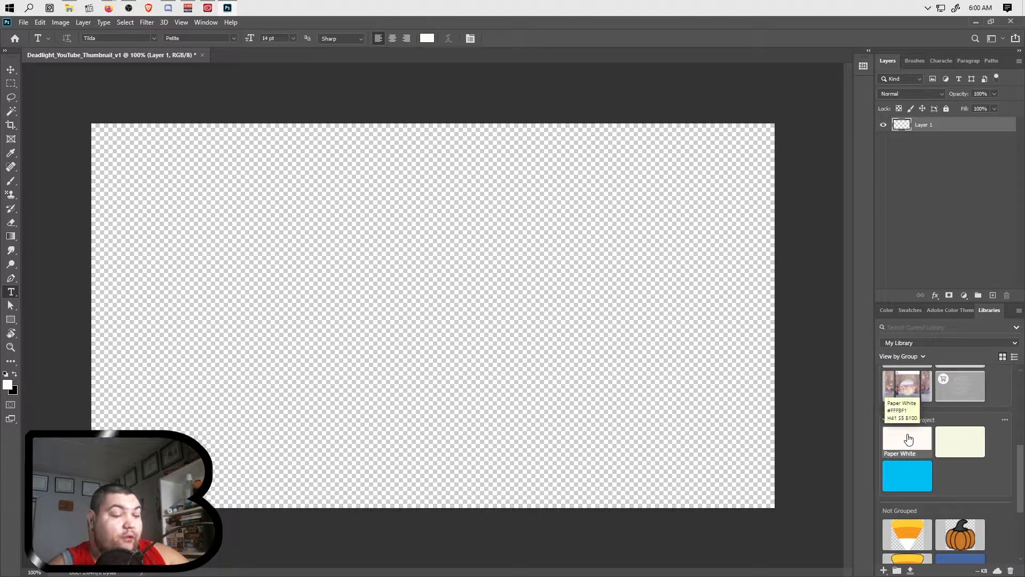
{"action": "key", "text": "alt+BackSpace"}
{"action": "double_click", "coordinate": [925, 124]}
{"action": "type", "text": "Paper"}
{"action": "key", "text": "Return"}
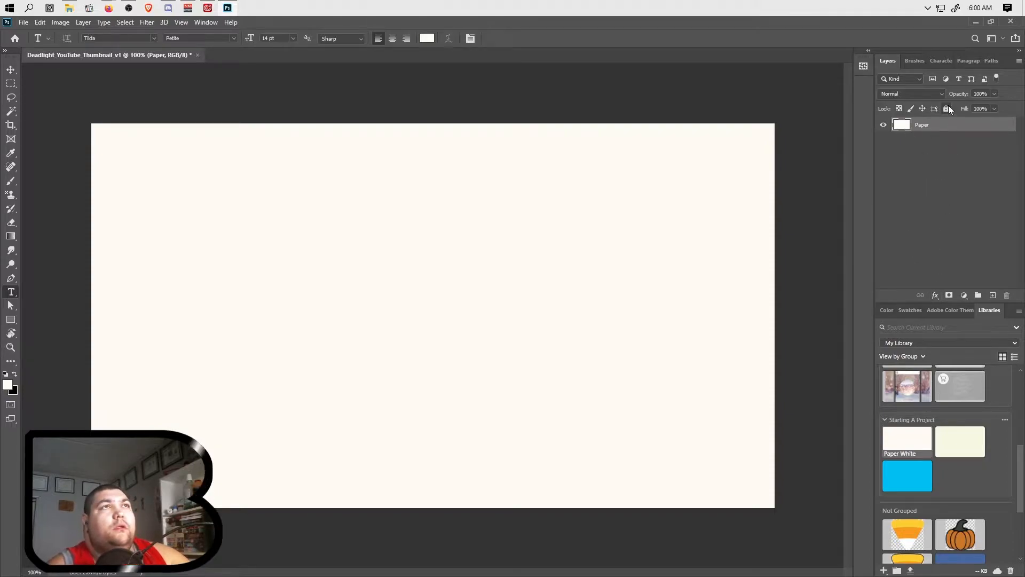
Step: Add a layer above Paper and place Deadlight Start Screen.jpg from the Pictures folder Gaming Start Screens across the full canvas
{"action": "key", "text": "ctrl+shift+alt+n"}
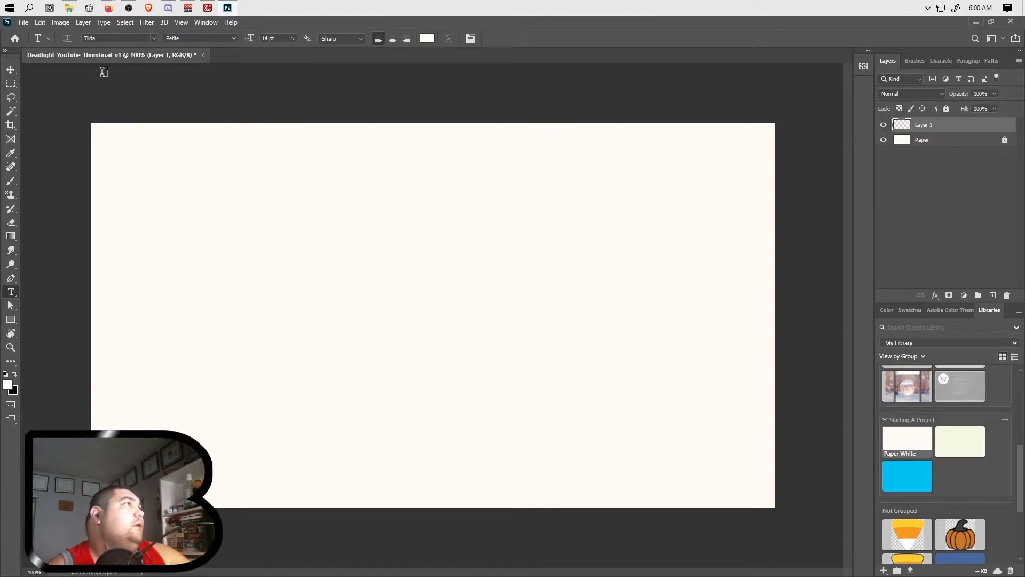
{"action": "left_click", "coordinate": [69, 8]}
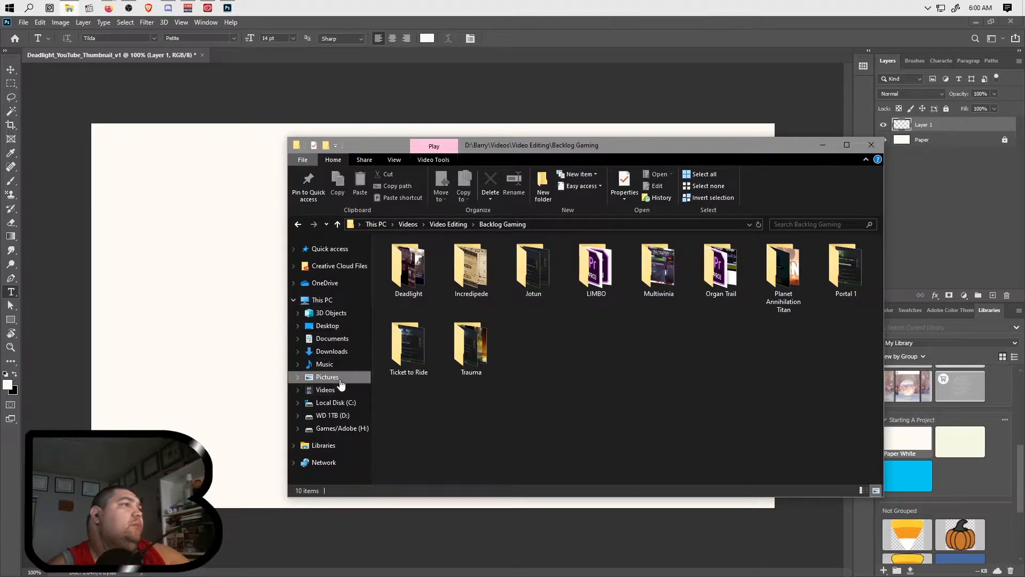
{"action": "left_click", "coordinate": [326, 377]}
{"action": "double_click", "coordinate": [716, 343]}
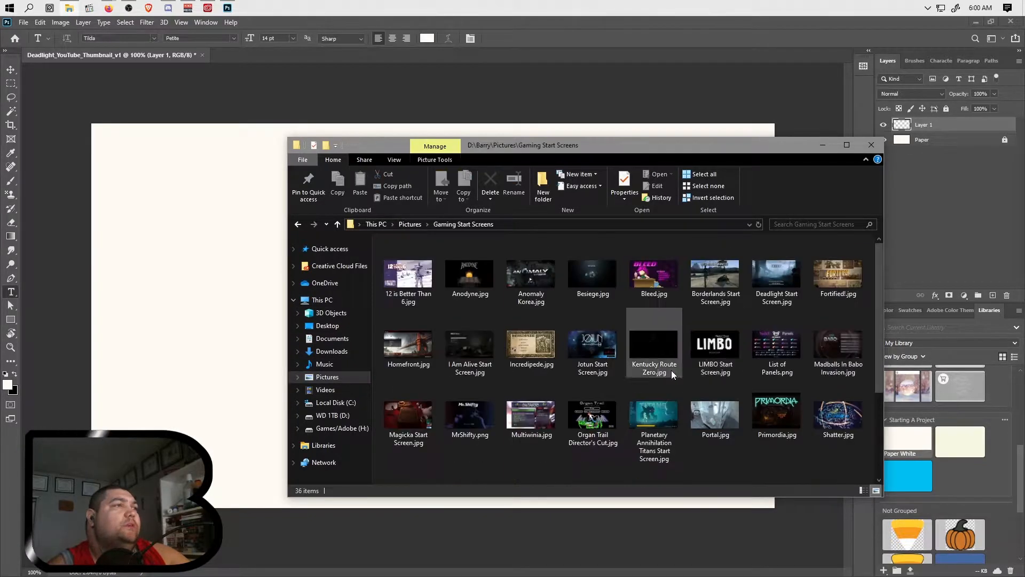
{"action": "left_click_drag", "start_coordinate": [777, 275], "coordinate": [243, 310]}
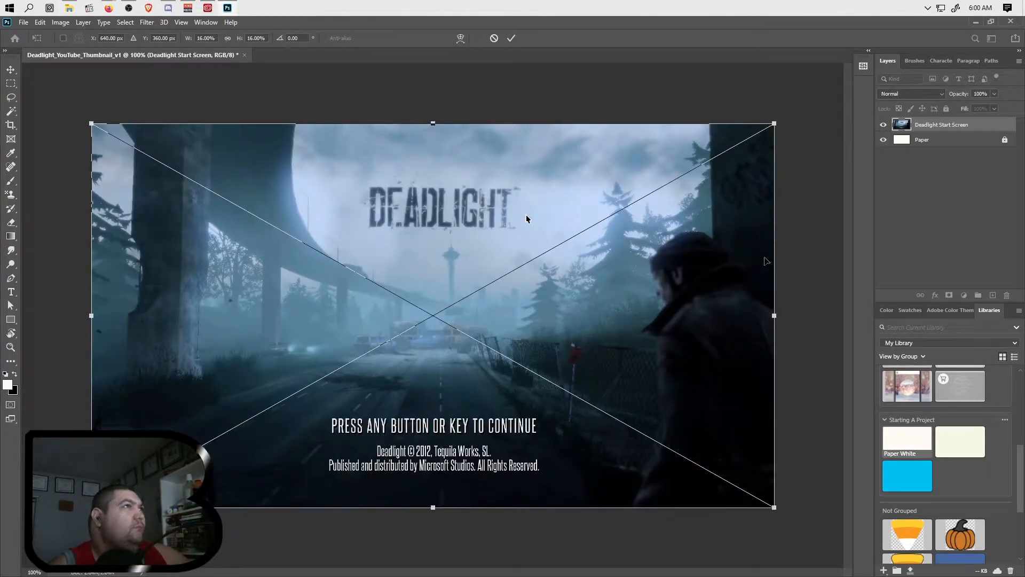
{"action": "left_click", "coordinate": [511, 38]}
{"action": "key", "text": "t"}
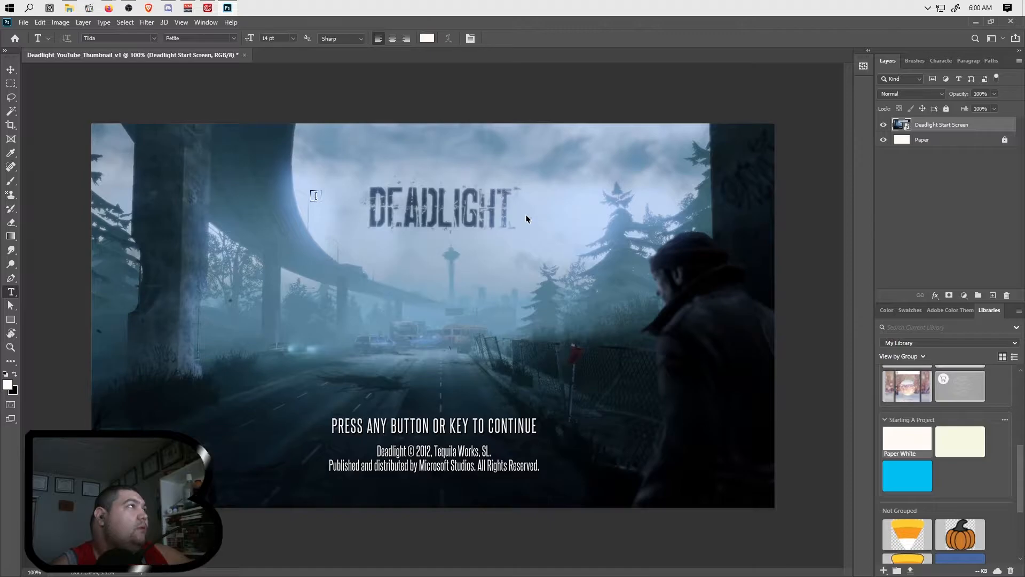
Step: Switch to the Tags document in Google Docs in Firefox and add "Deadlight," as a new line under Backlog Gaming's Games list
{"action": "mouse_move", "coordinate": [106, 15]}
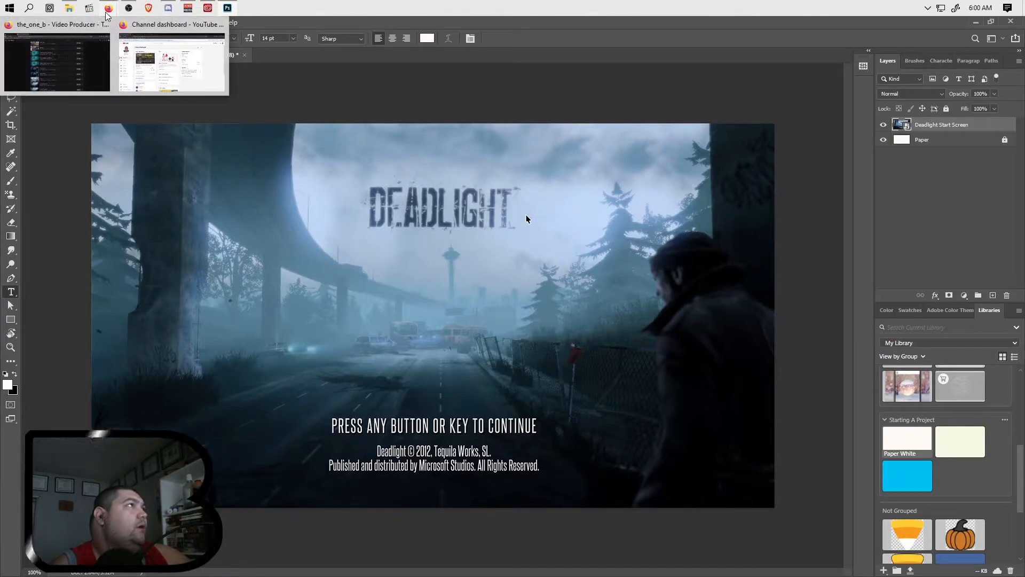
{"action": "left_click", "coordinate": [171, 62]}
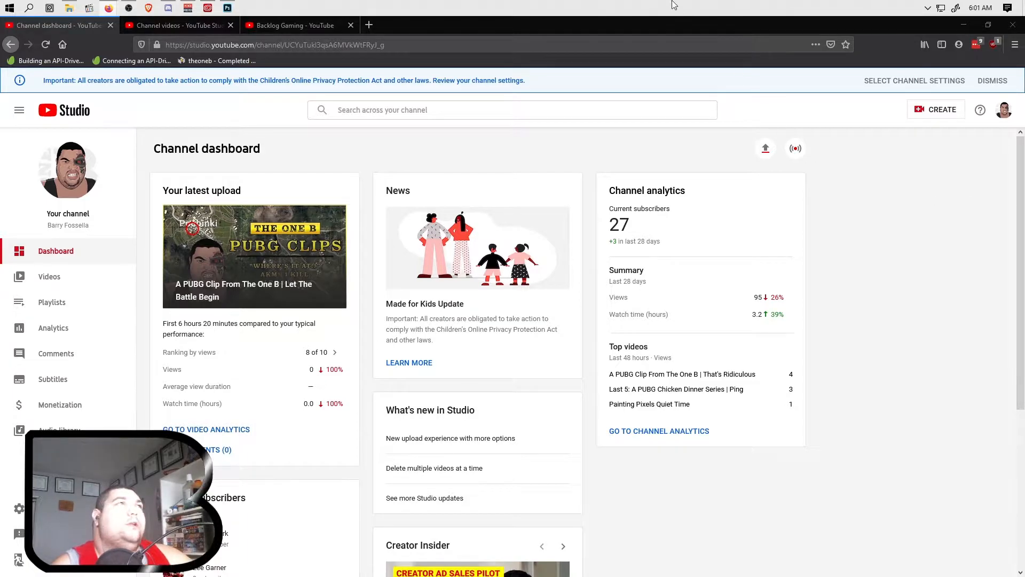
{"action": "left_click_drag", "start_coordinate": [1024, 51], "coordinate": [697, 25]}
{"action": "scroll", "coordinate": [427, 291], "scroll_direction": "down", "scroll_amount": 20}
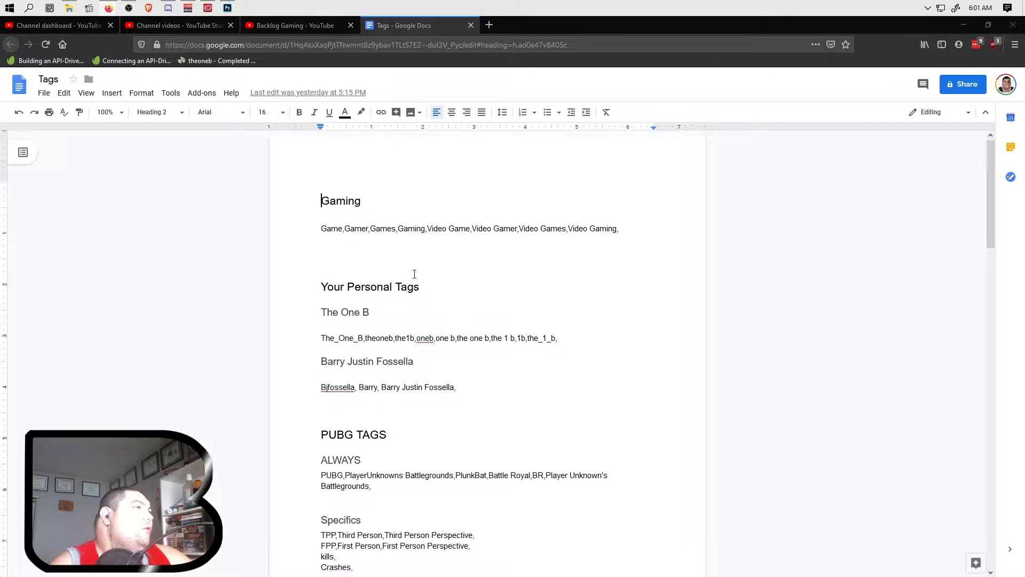
{"action": "scroll", "coordinate": [412, 284], "scroll_direction": "down", "scroll_amount": 8}
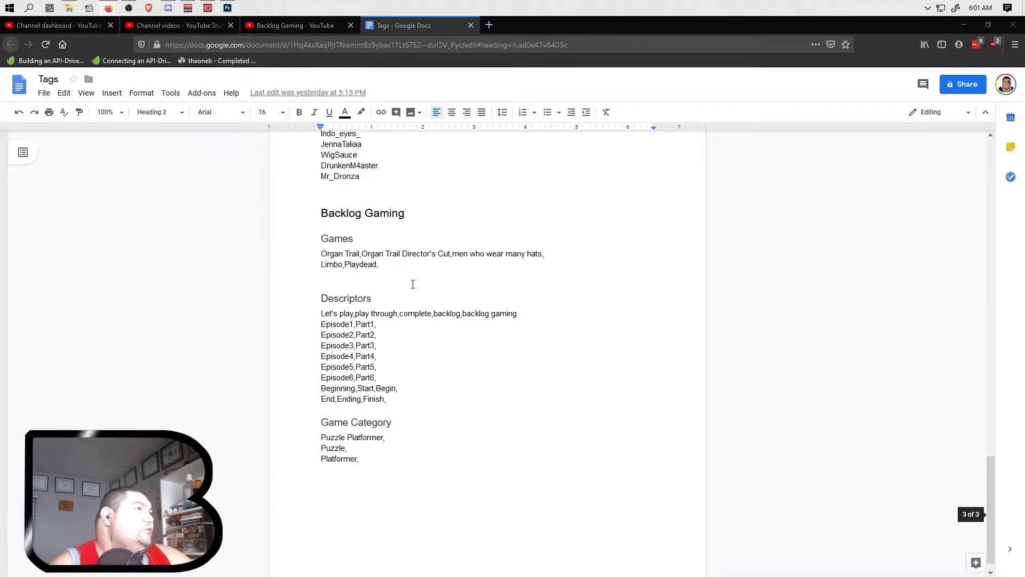
{"action": "left_click", "coordinate": [390, 257]}
{"action": "type", "text": "Deadlight,"}
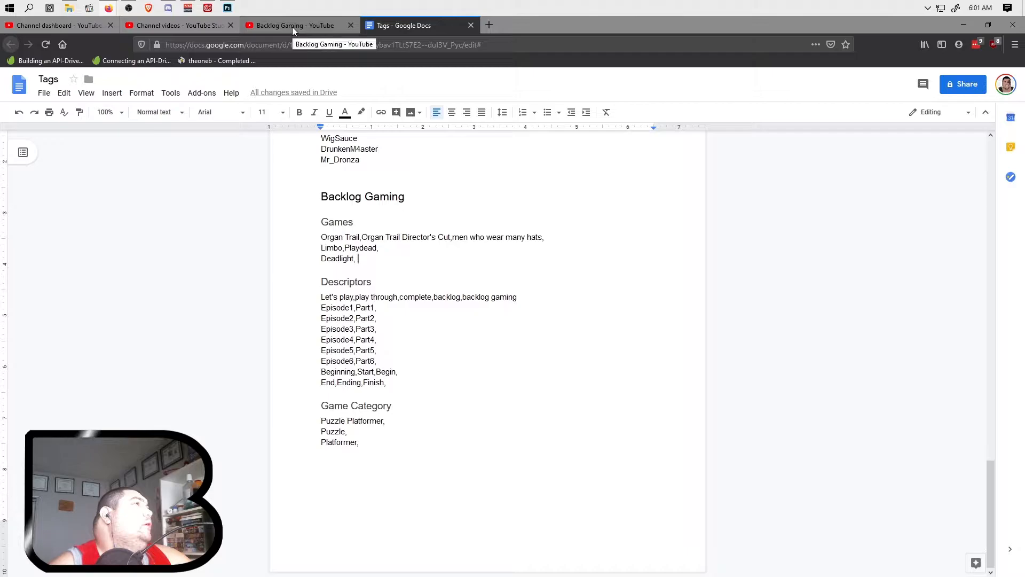
Step: Check the developer on the start screen in Photoshop and add "Tequila works" to the Deadlight line in Google Docs, correcting its spelling
{"action": "left_click", "coordinate": [228, 8]}
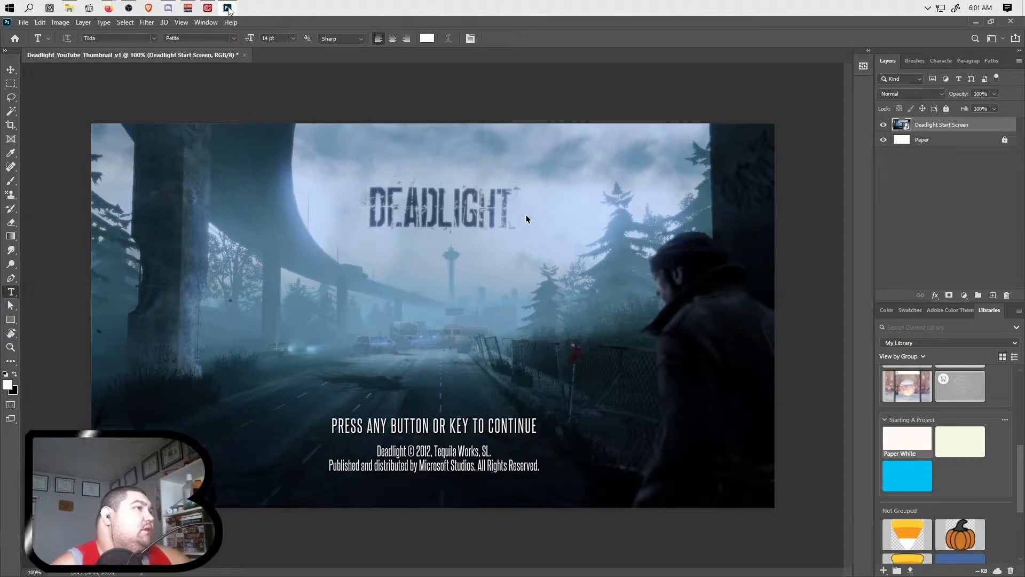
{"action": "mouse_move", "coordinate": [130, 10]}
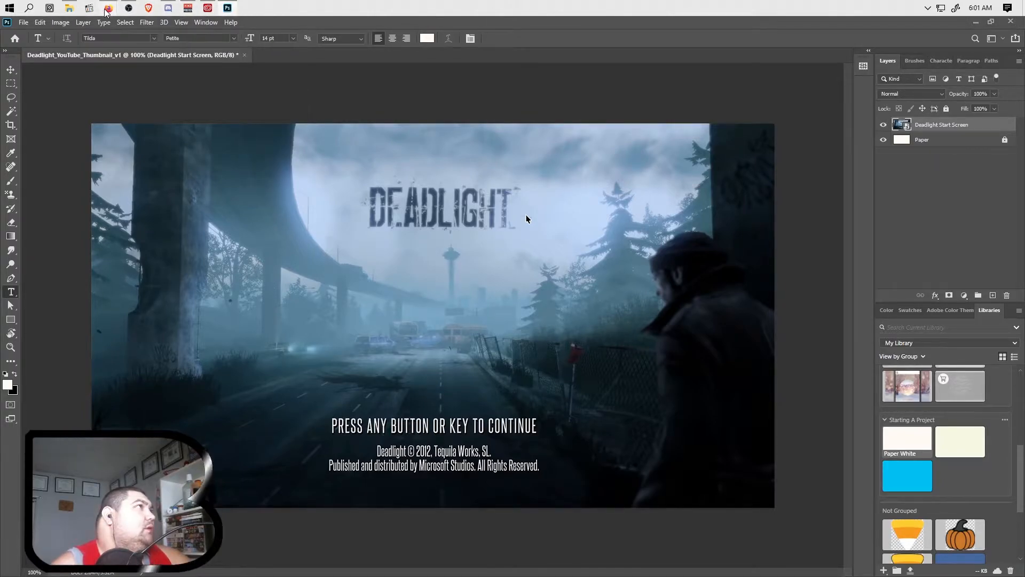
{"action": "left_click", "coordinate": [135, 46]}
{"action": "type", "text": "Te"}
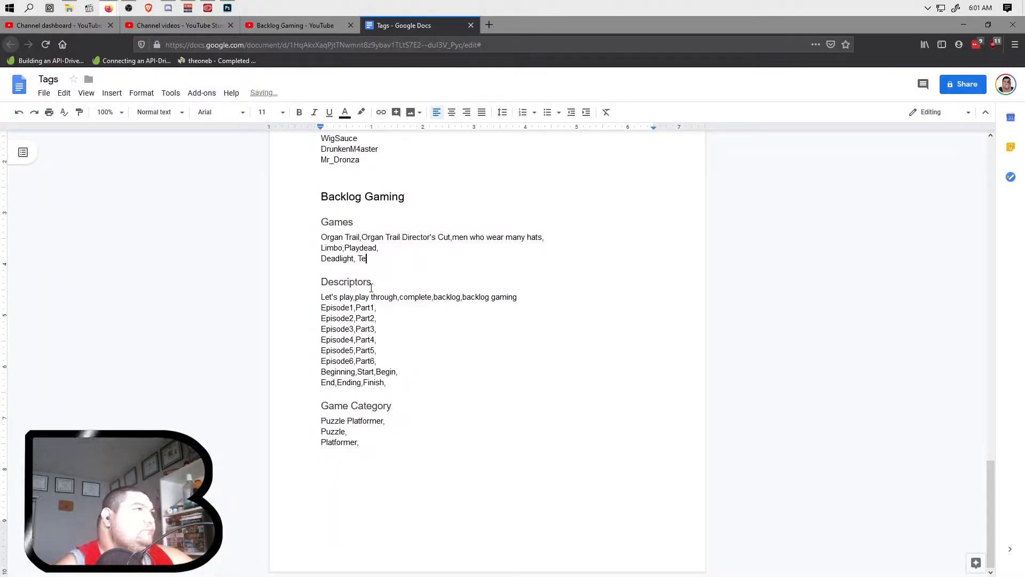
{"action": "type", "text": "Te"}
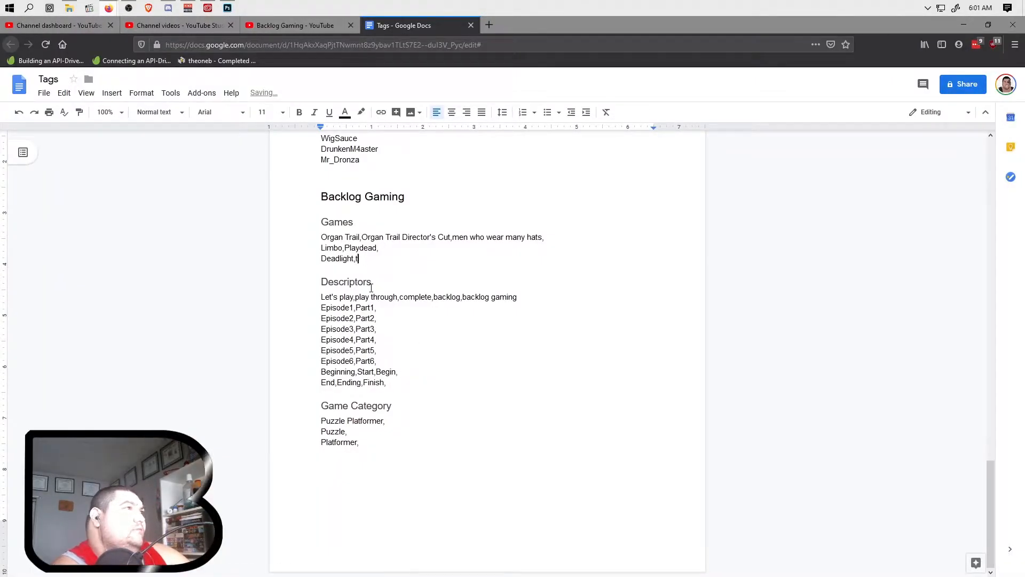
{"action": "type", "text": "q"}
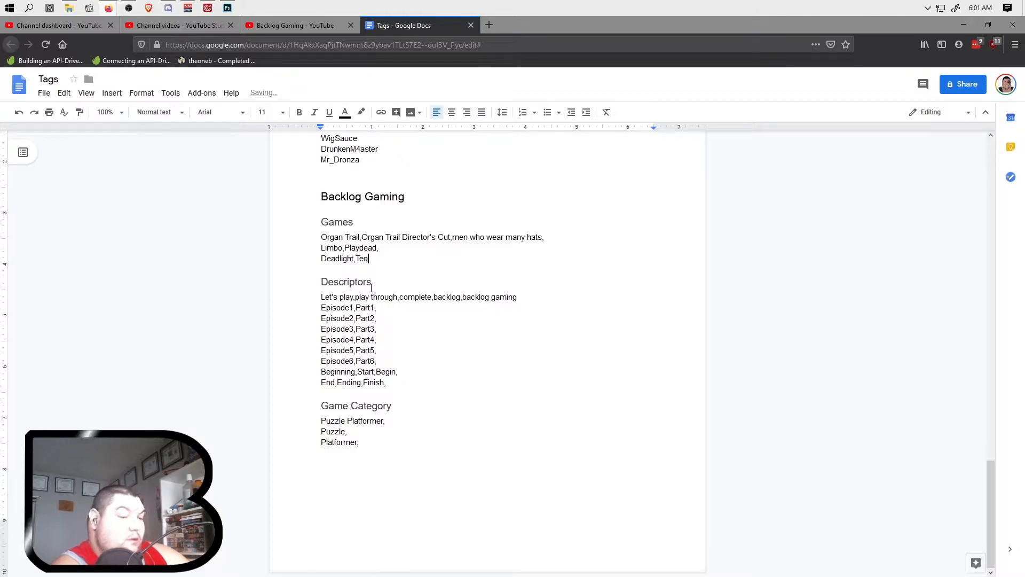
{"action": "type", "text": "uilla works"}
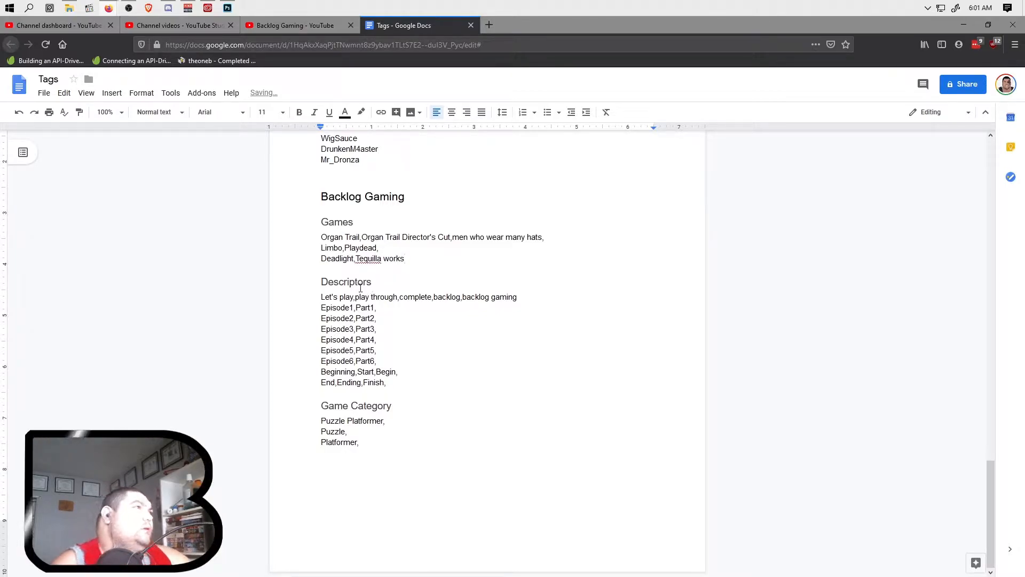
{"action": "right_click", "coordinate": [372, 262]}
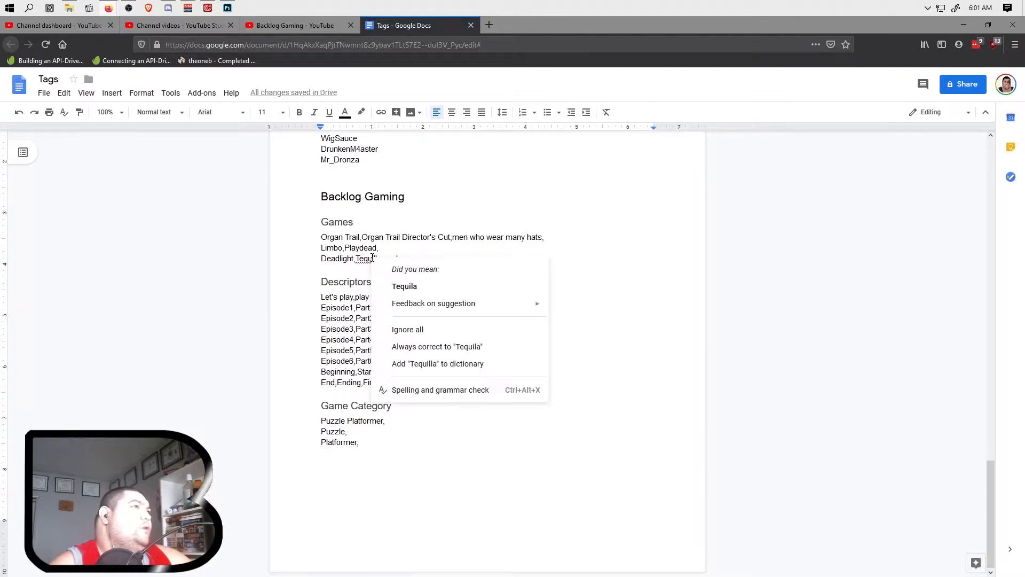
{"action": "left_click", "coordinate": [406, 284]}
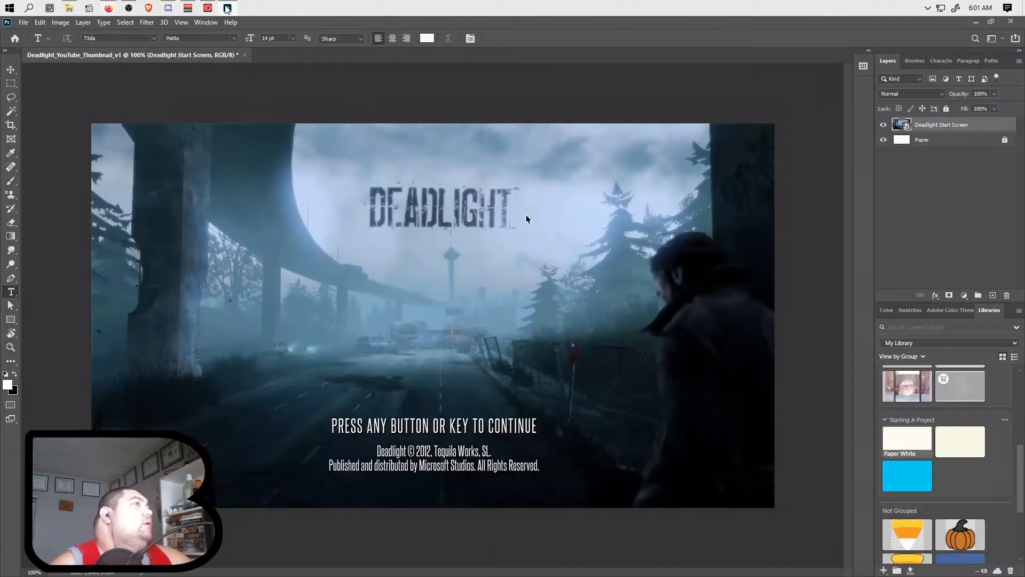
Step: Check the publisher on the start screen in Photoshop and add ",microsoft studio," to the Deadlight line in the Google Docs tag list
{"action": "left_click", "coordinate": [227, 8]}
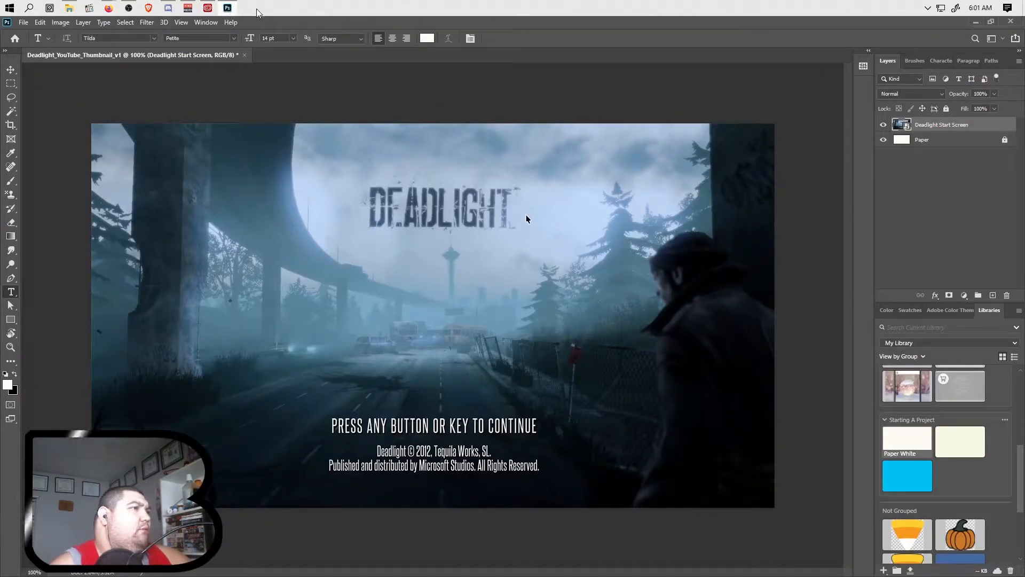
{"action": "mouse_move", "coordinate": [105, 10]}
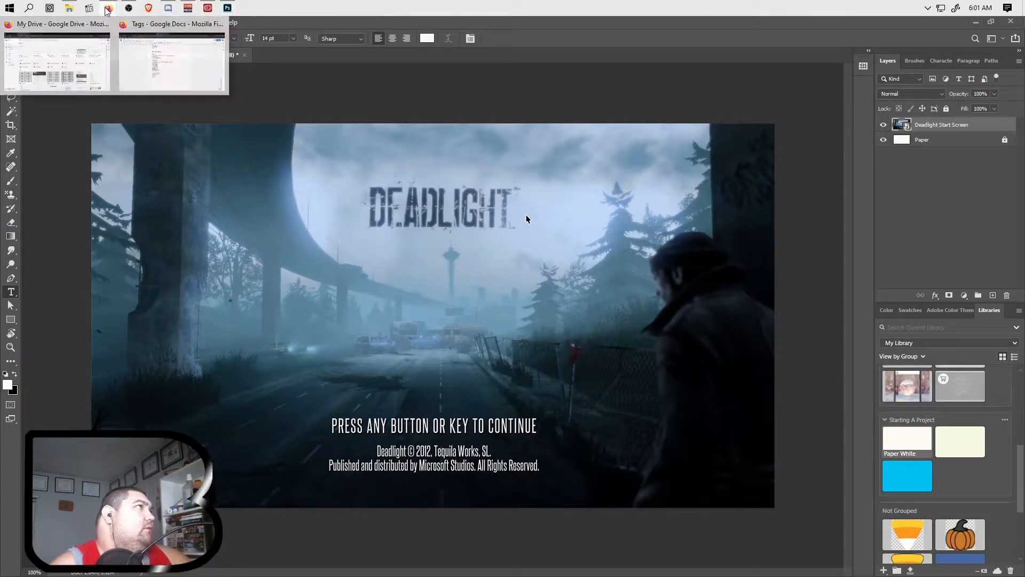
{"action": "left_click", "coordinate": [203, 53]}
{"action": "type", "text": ","}
{"action": "type", "text": "mir"}
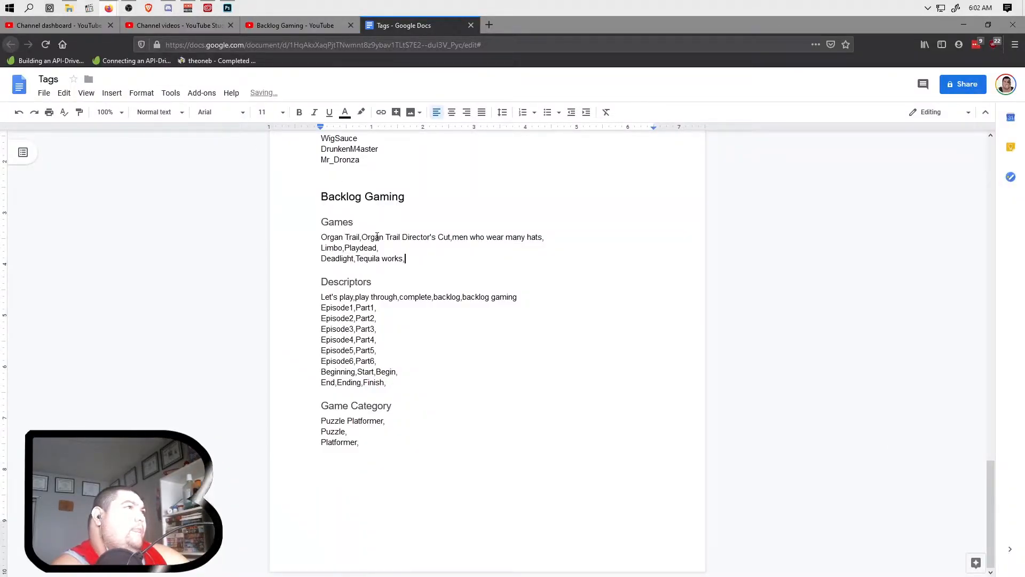
{"action": "type", "text": "rosof"}
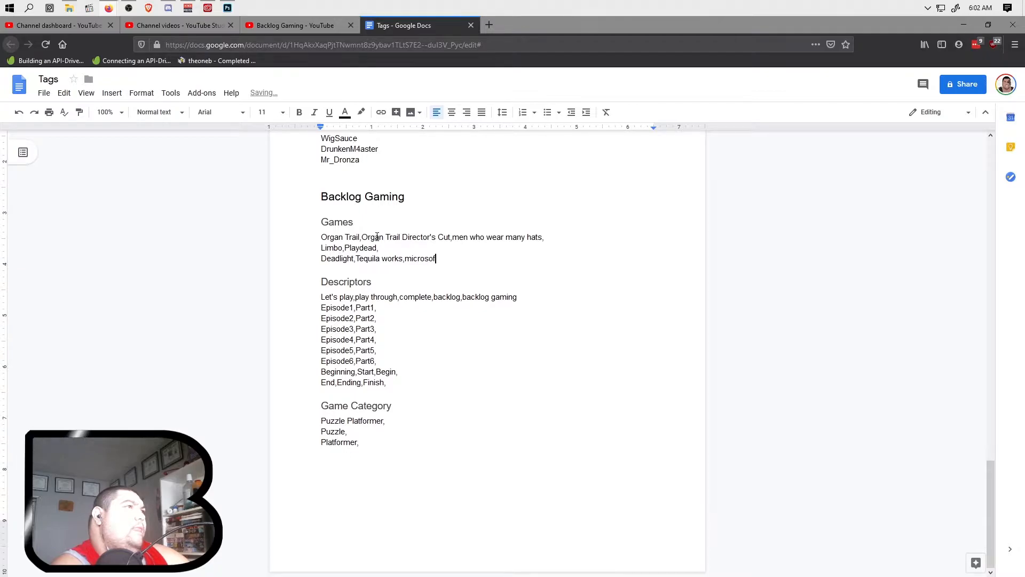
{"action": "type", "text": "t studio,"}
Step: Switch to Photoshop and place ONE B Logo White from the ONE B Logos library group on the canvas
{"action": "left_click", "coordinate": [228, 7]}
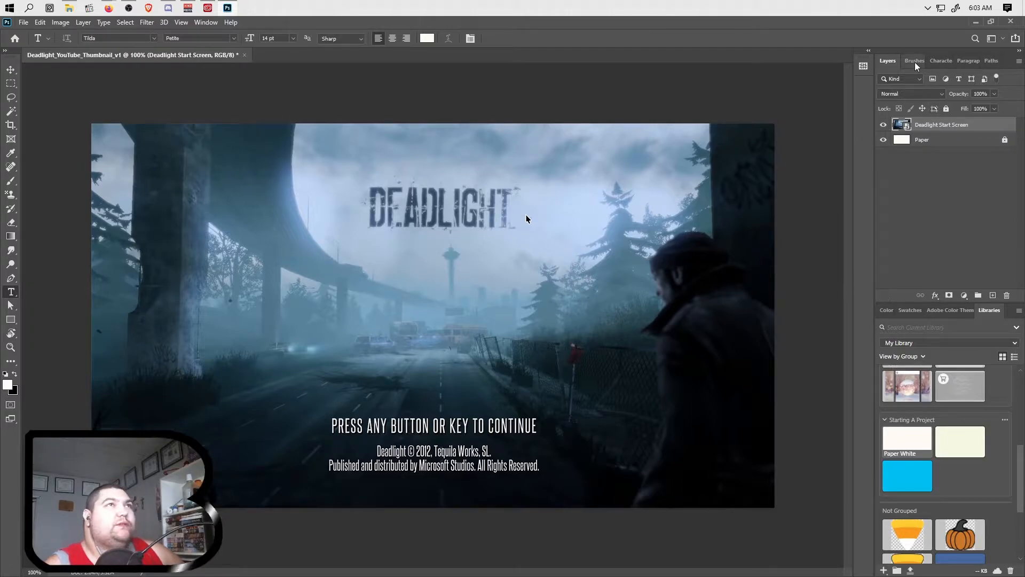
{"action": "scroll", "coordinate": [941, 439], "scroll_direction": "down", "scroll_amount": 2}
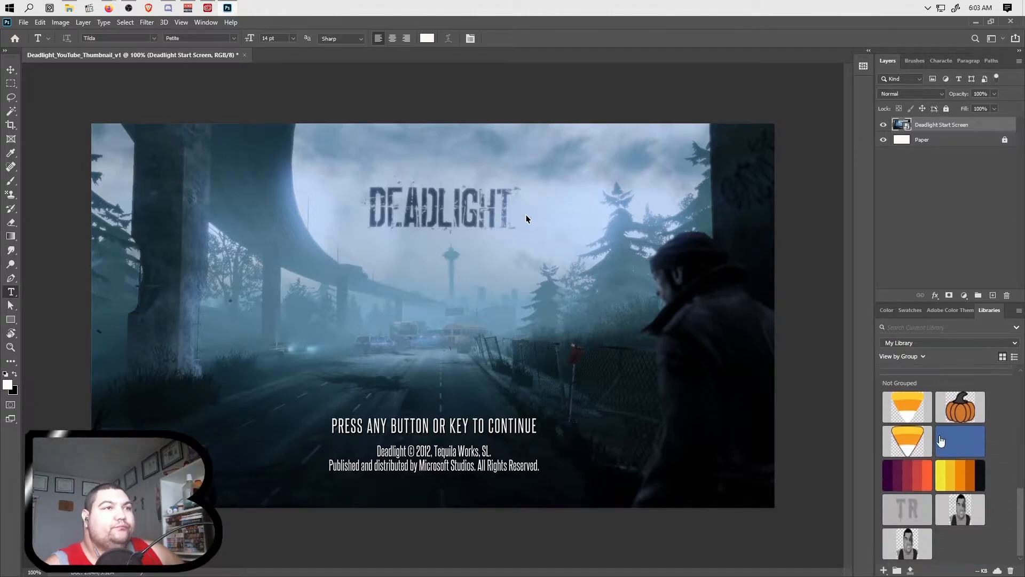
{"action": "scroll", "coordinate": [940, 439], "scroll_direction": "up", "scroll_amount": 5}
{"action": "left_click_drag", "start_coordinate": [958, 458], "coordinate": [517, 366]}
{"action": "left_click", "coordinate": [571, 260]}
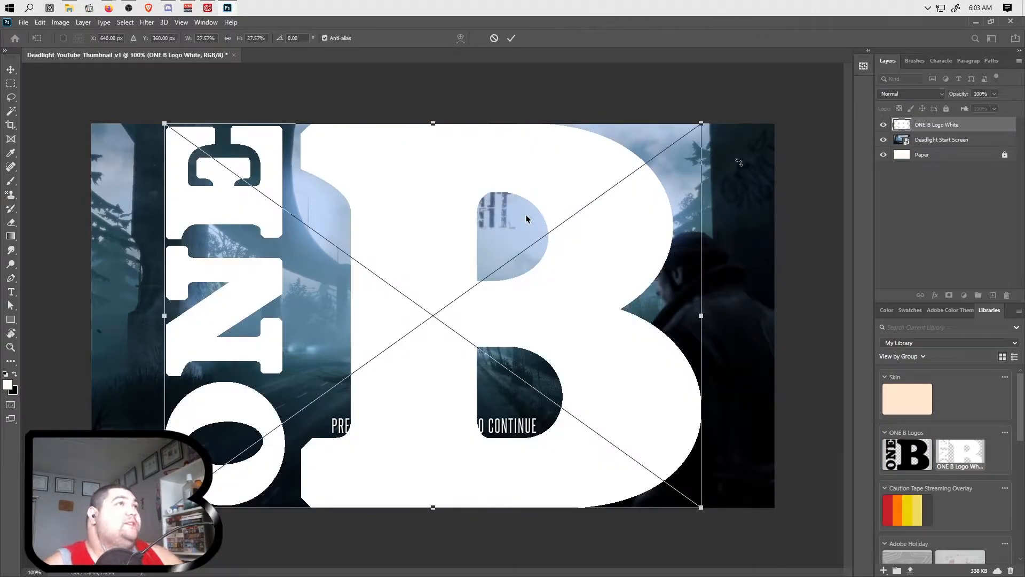
{"action": "key", "text": "Return"}
Step: Scale the white logo down to about a fifth of the canvas width and move it to the canvas's upper-left corner
{"action": "key", "text": "t"}
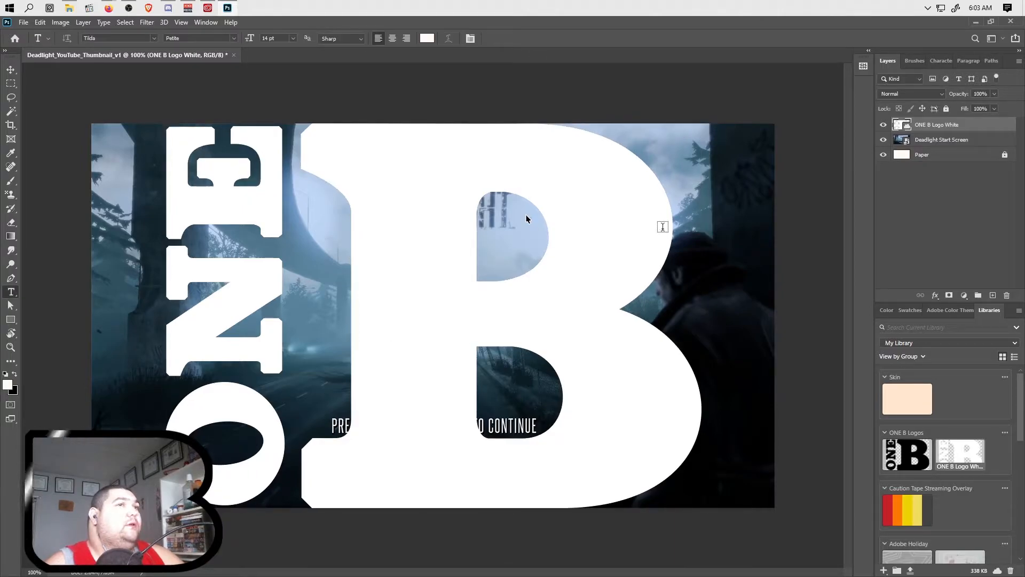
{"action": "key", "text": "ctrl+t"}
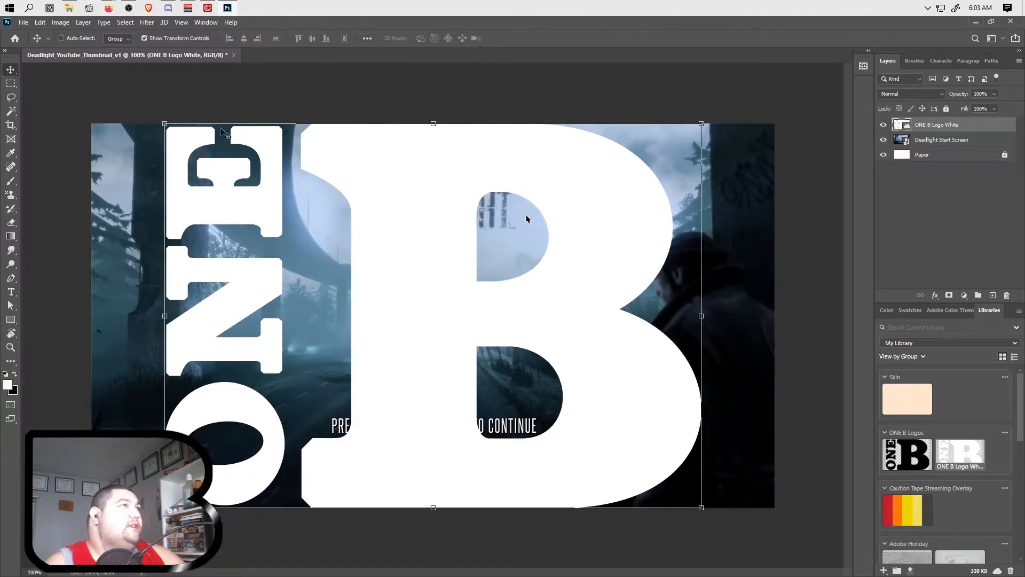
{"action": "left_click_drag", "start_coordinate": [701, 123], "coordinate": [298, 411]}
{"action": "left_click_drag", "start_coordinate": [251, 443], "coordinate": [203, 179]}
{"action": "left_click", "coordinate": [512, 42]}
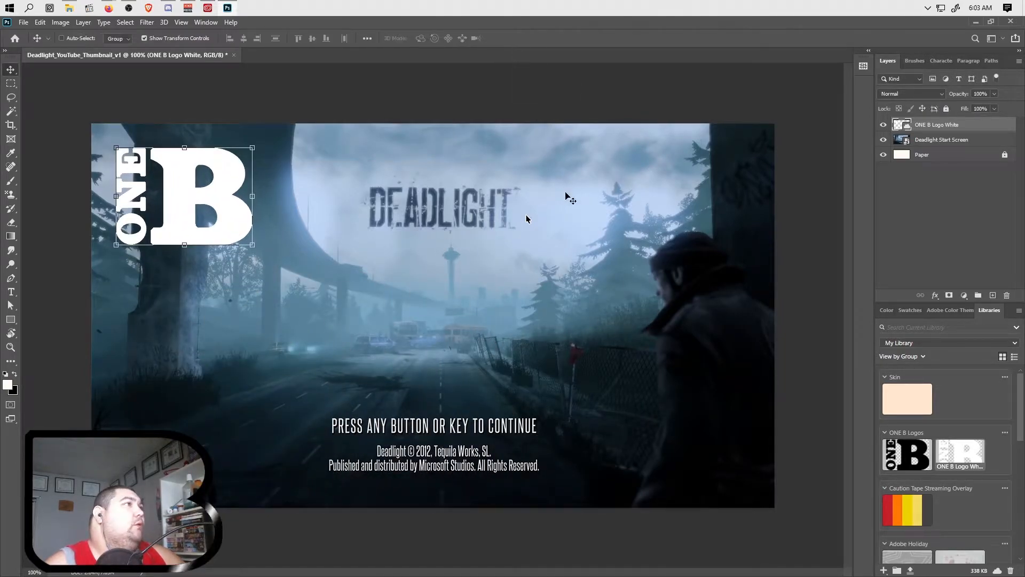
Step: Place ONE B Black Logo from the library, scale it to about 6.39%, and set it beside the white logo
{"action": "left_click_drag", "start_coordinate": [884, 450], "coordinate": [526, 219]}
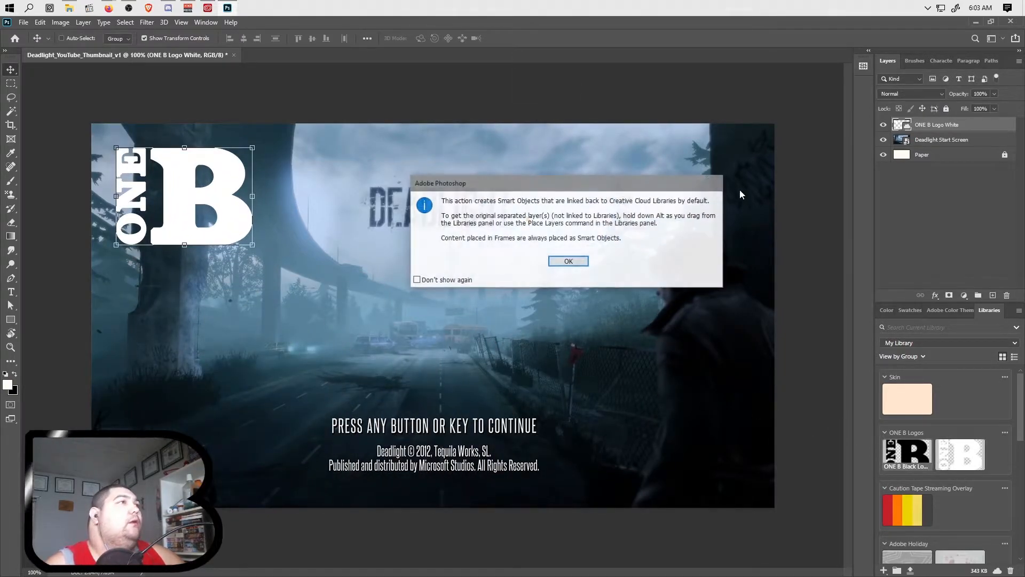
{"action": "key", "text": "Return"}
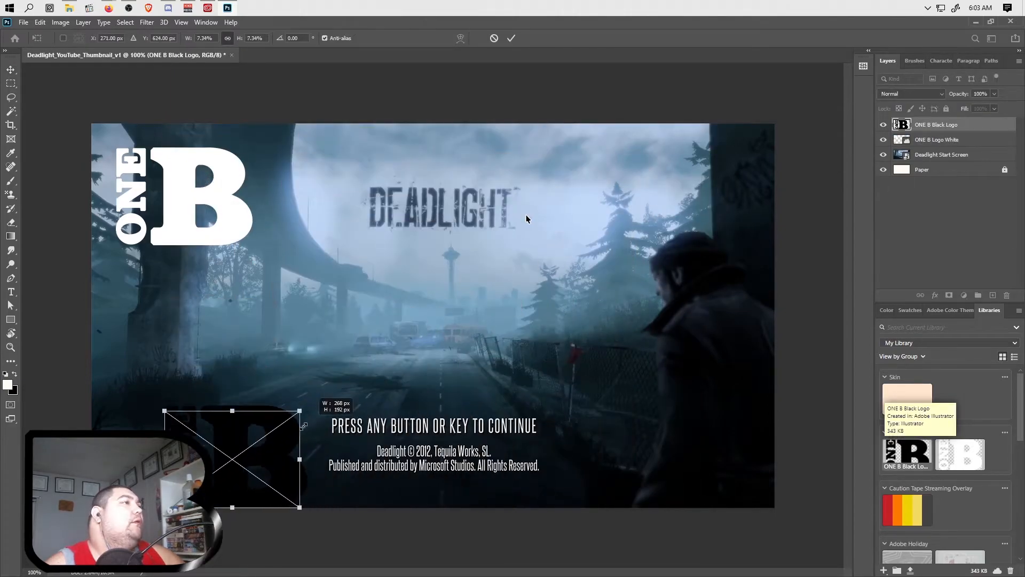
{"action": "left_click_drag", "start_coordinate": [265, 453], "coordinate": [355, 186]}
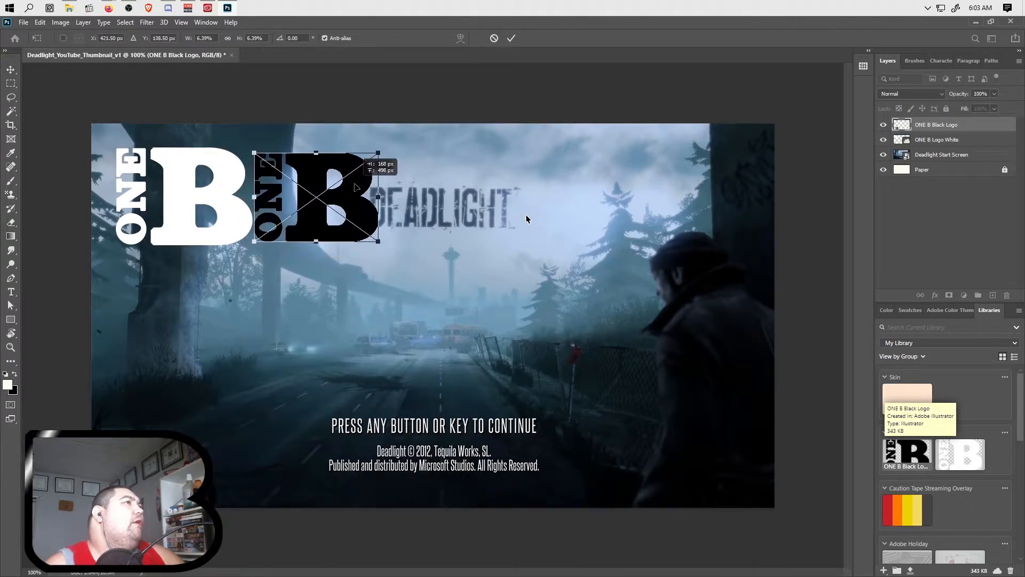
{"action": "left_click", "coordinate": [512, 39]}
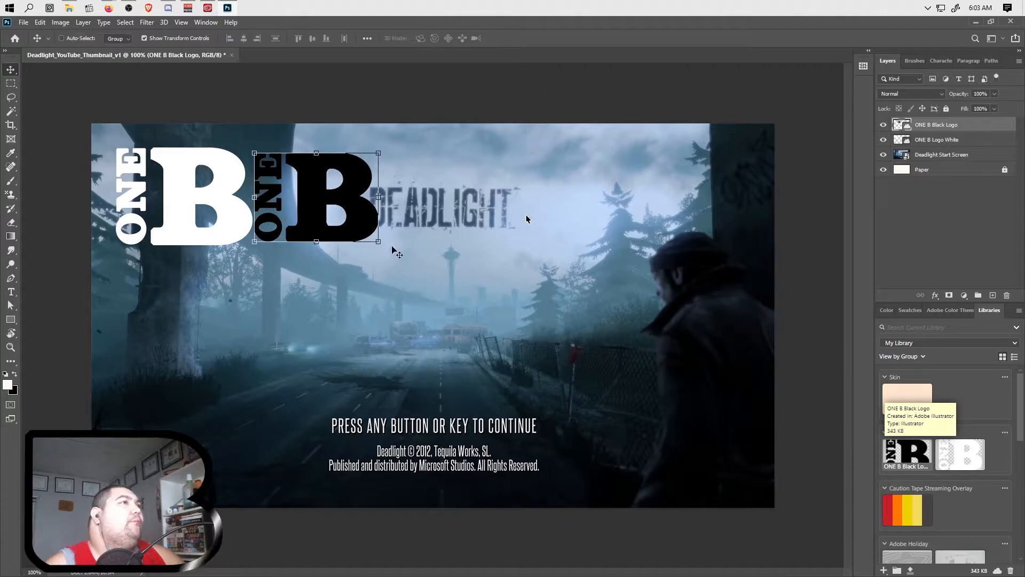
Step: Try the white logo between the DEADLIGHT title and the man, and the black logo in the canvas's upper-left corner
{"action": "left_click_drag", "start_coordinate": [361, 191], "coordinate": [461, 280]}
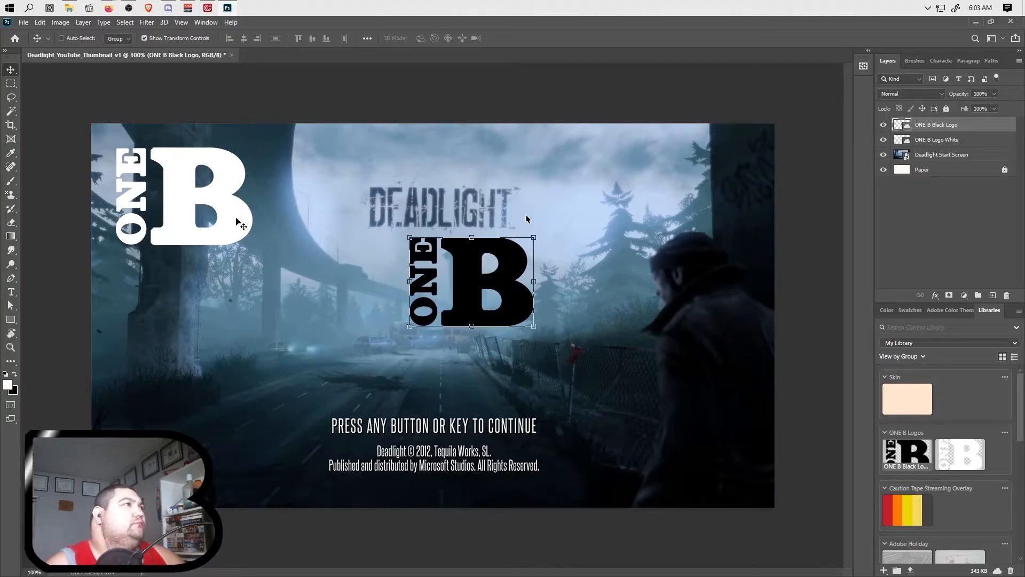
{"action": "left_click", "coordinate": [929, 140]}
{"action": "left_click_drag", "start_coordinate": [223, 210], "coordinate": [647, 199]}
{"action": "left_click_drag", "start_coordinate": [505, 299], "coordinate": [213, 196]}
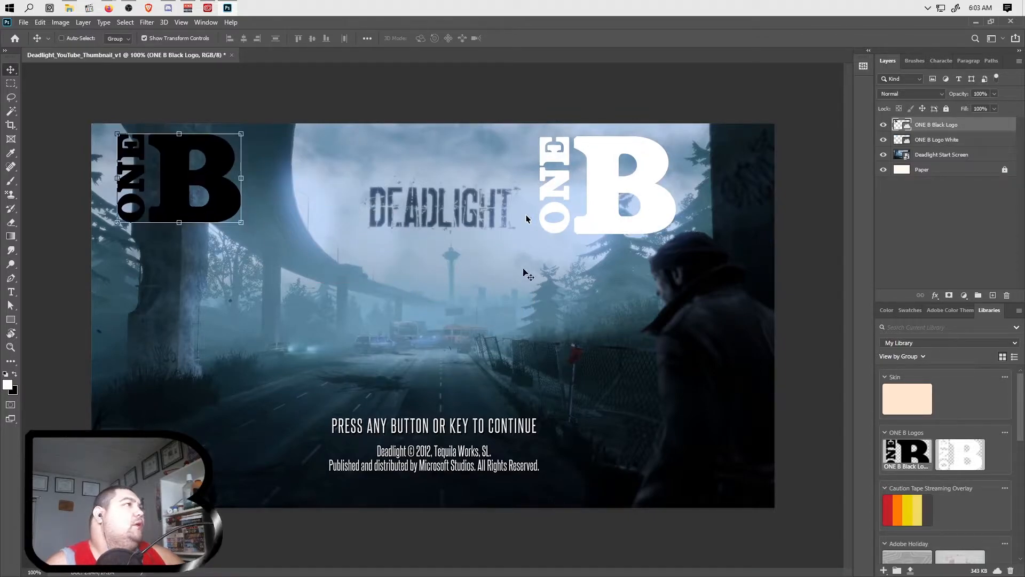
Step: Delete the ONE B Black Logo layer and move the white logo back to the canvas's upper-left corner
{"action": "left_click", "coordinate": [946, 140]}
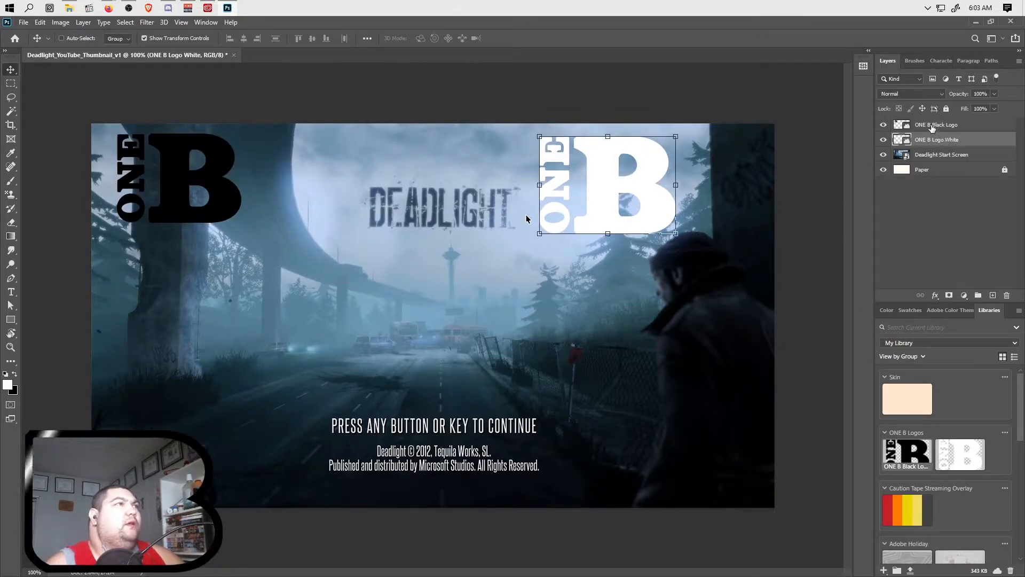
{"action": "left_click", "coordinate": [932, 128]}
{"action": "left_click", "coordinate": [1007, 296]}
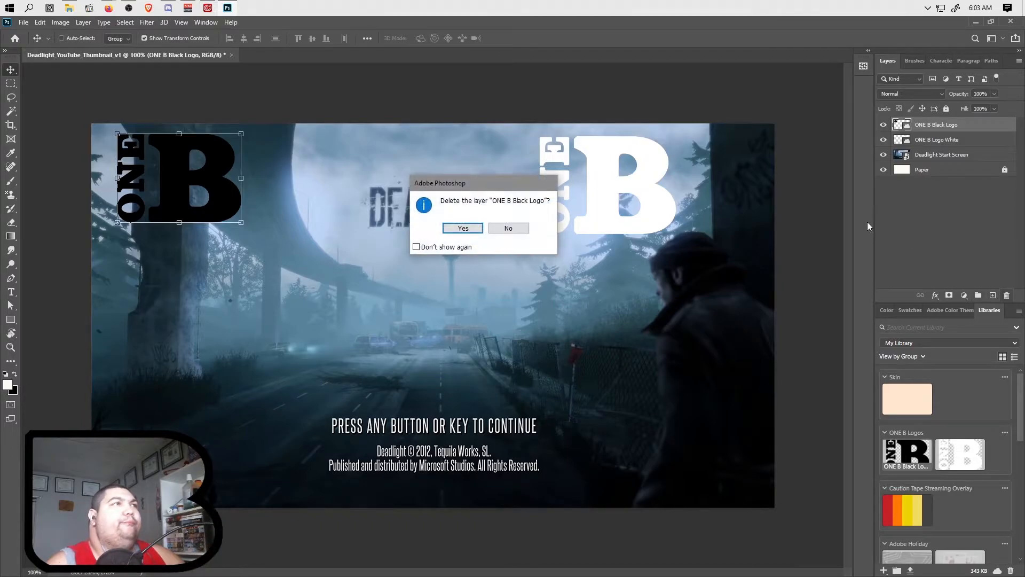
{"action": "left_click", "coordinate": [468, 230]}
{"action": "left_click_drag", "start_coordinate": [658, 196], "coordinate": [222, 202]}
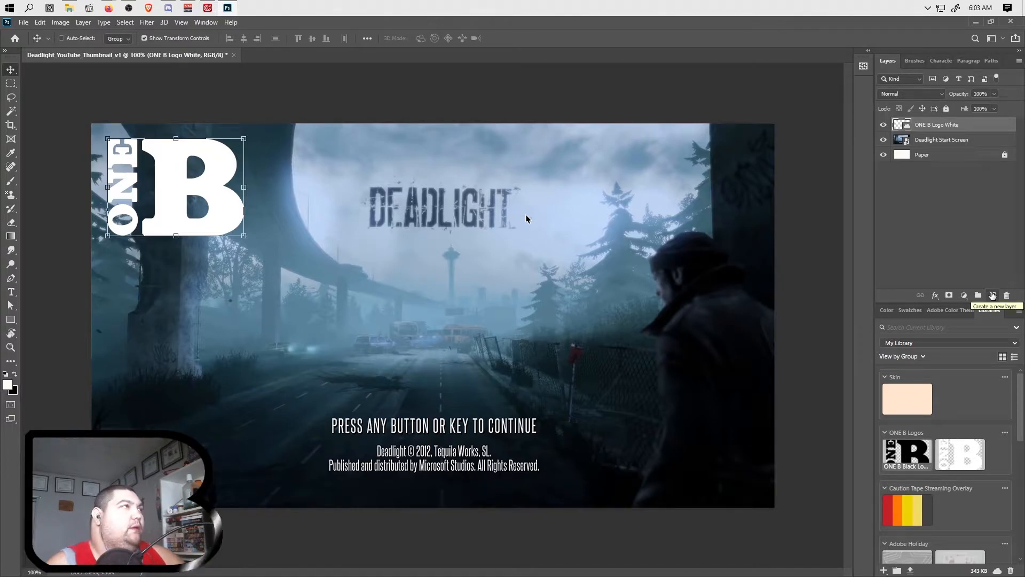
Step: Start saving the thumbnail document as a file on the computer instead of a cloud document
{"action": "left_click", "coordinate": [912, 60]}
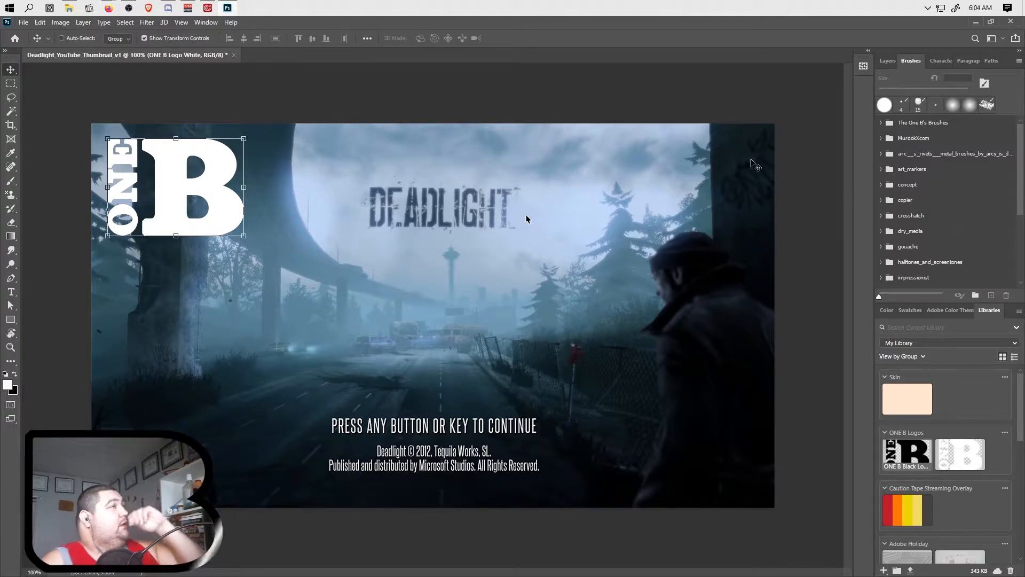
{"action": "left_click", "coordinate": [24, 22]}
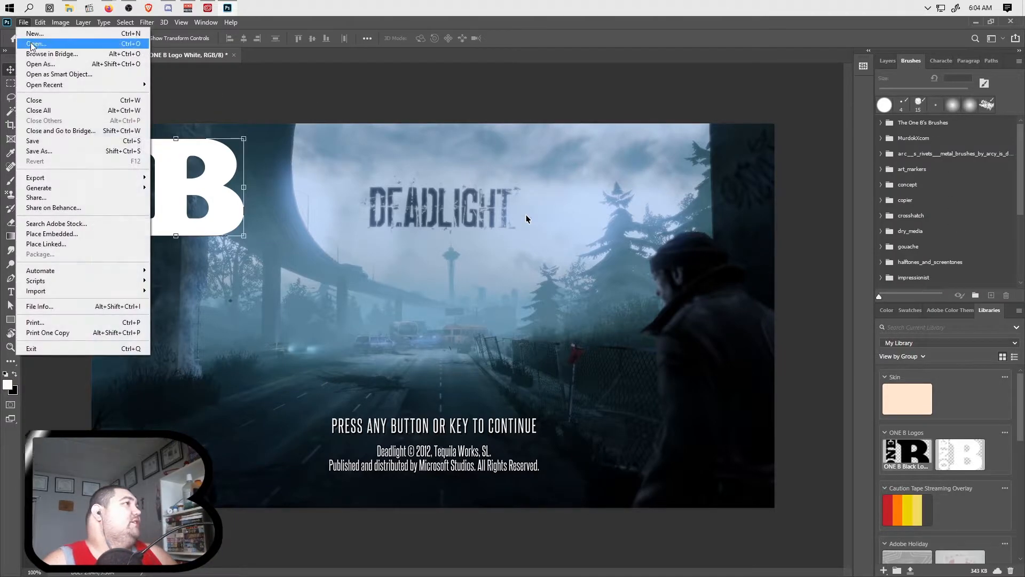
{"action": "left_click", "coordinate": [54, 152]}
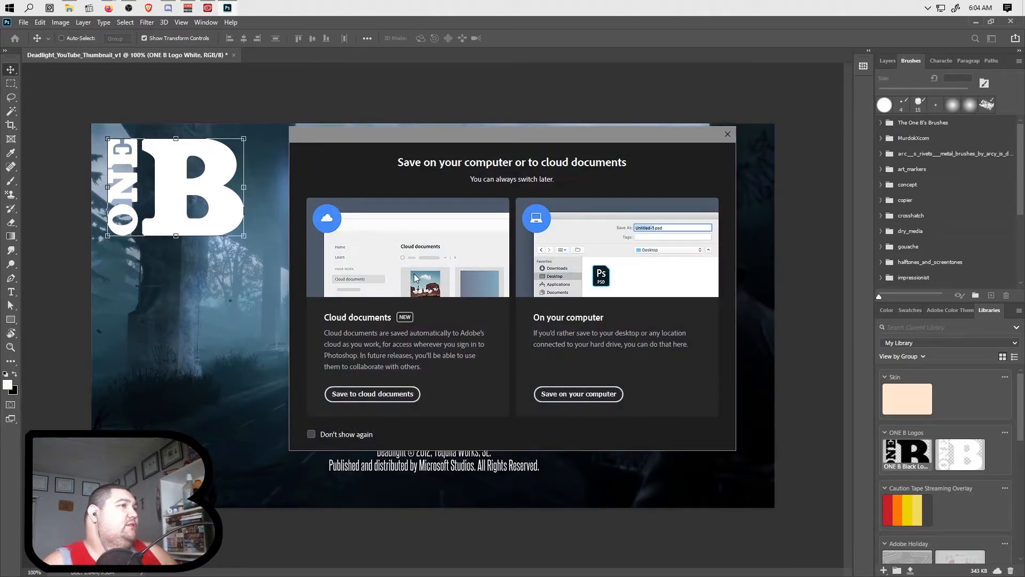
{"action": "left_click", "coordinate": [592, 393]}
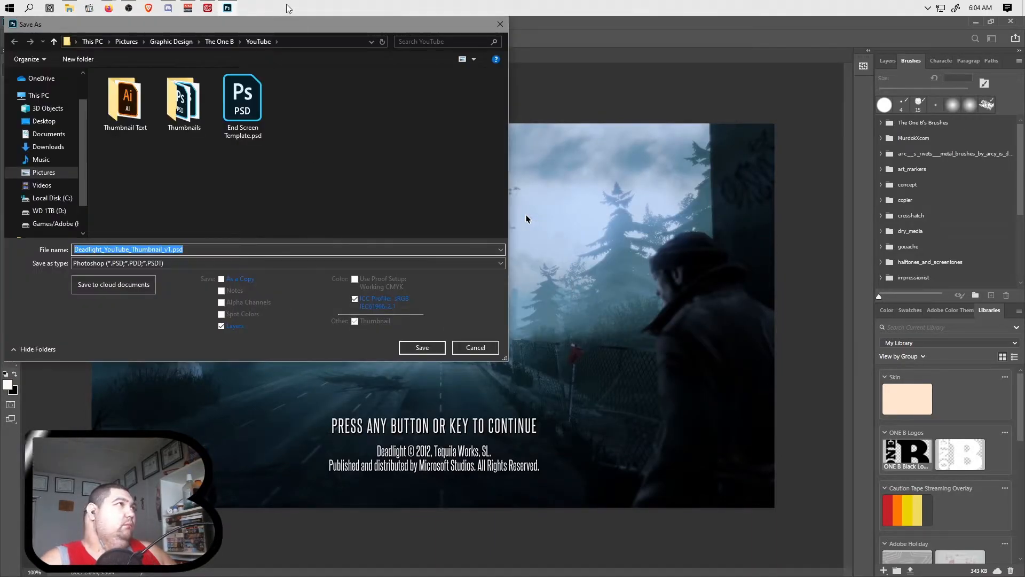
{"action": "left_click_drag", "start_coordinate": [287, 21], "coordinate": [468, 109]}
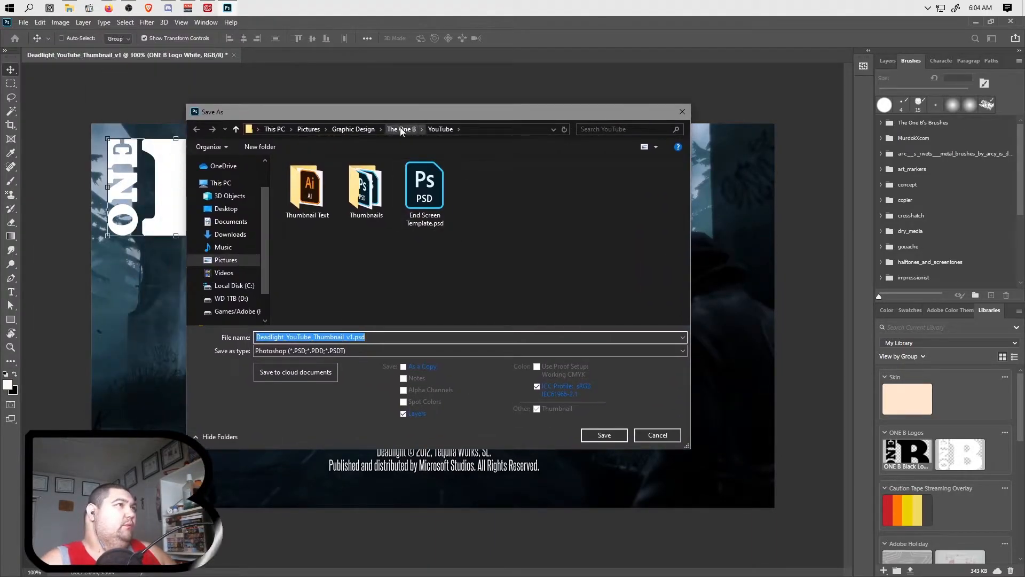
Step: Look through the Thumbnails and Thumbnail Text folders inside YouTube for a suitable save location
{"action": "double_click", "coordinate": [376, 199]}
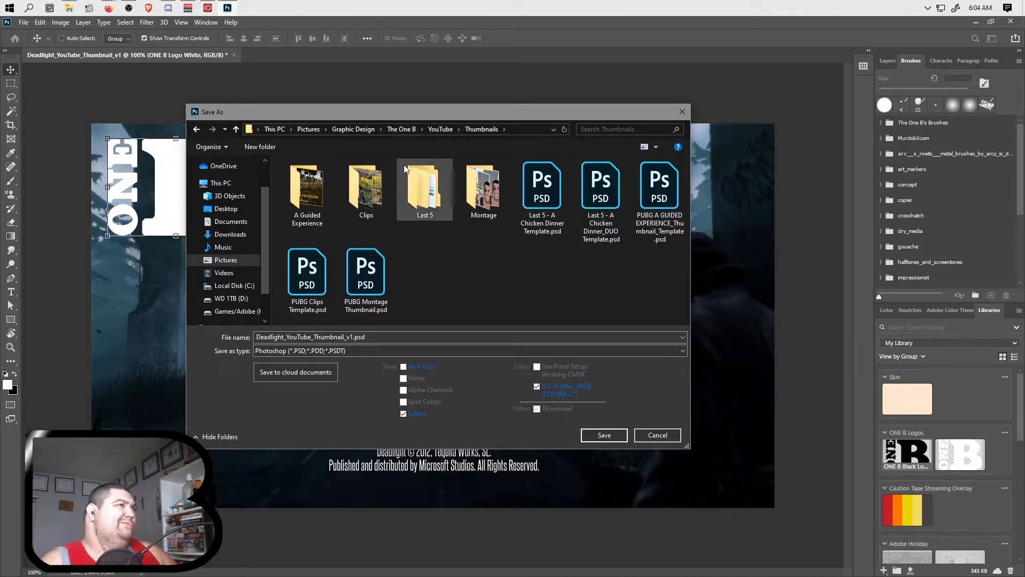
{"action": "left_click", "coordinate": [444, 130]}
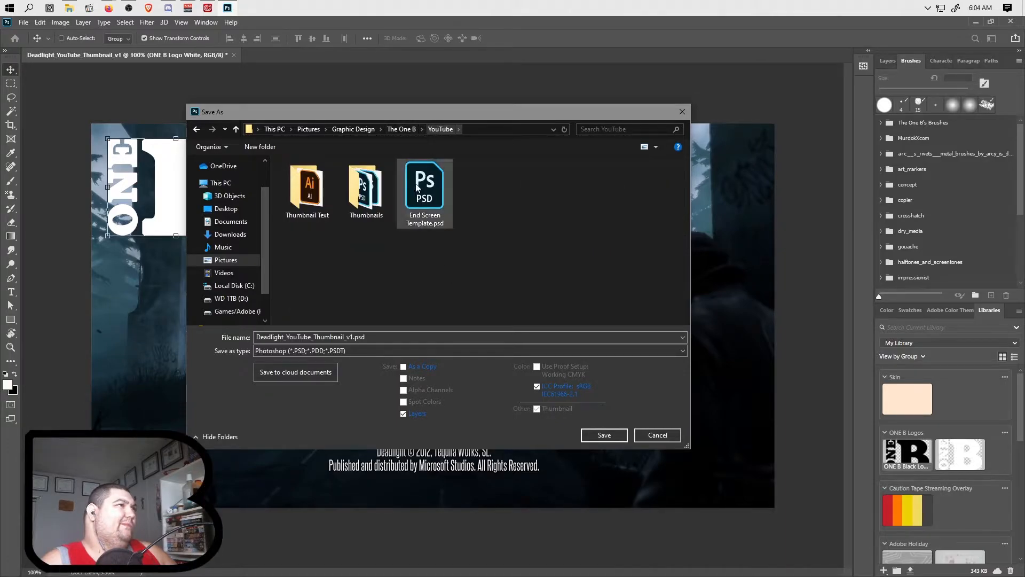
{"action": "double_click", "coordinate": [306, 201]}
{"action": "left_click", "coordinate": [440, 128]}
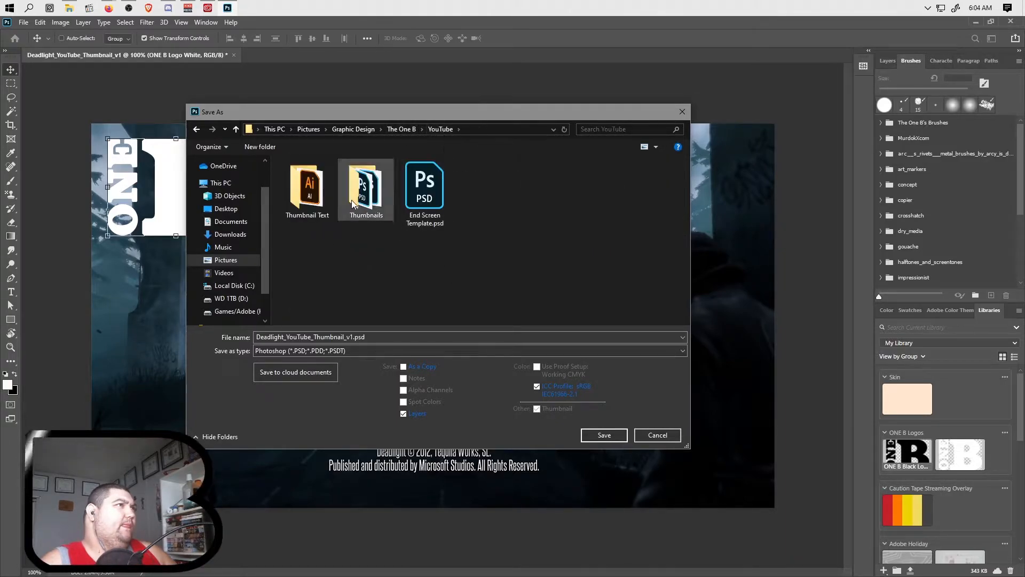
Step: Set the save location to the Backlog Gaming folder inside YouTube Thumbnails under Graphic Design
{"action": "left_click", "coordinate": [353, 129]}
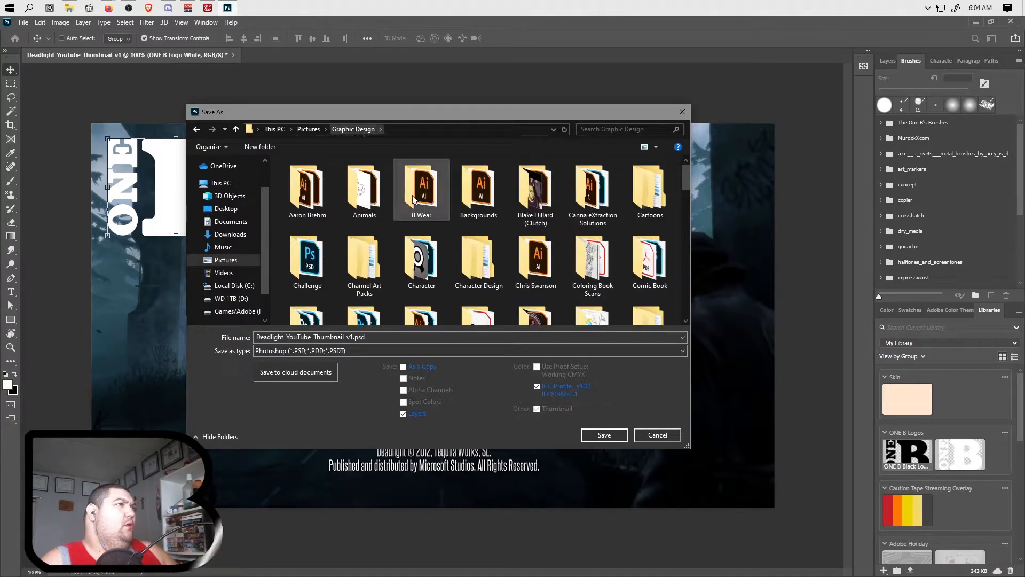
{"action": "scroll", "coordinate": [405, 190], "scroll_direction": "down", "scroll_amount": 10}
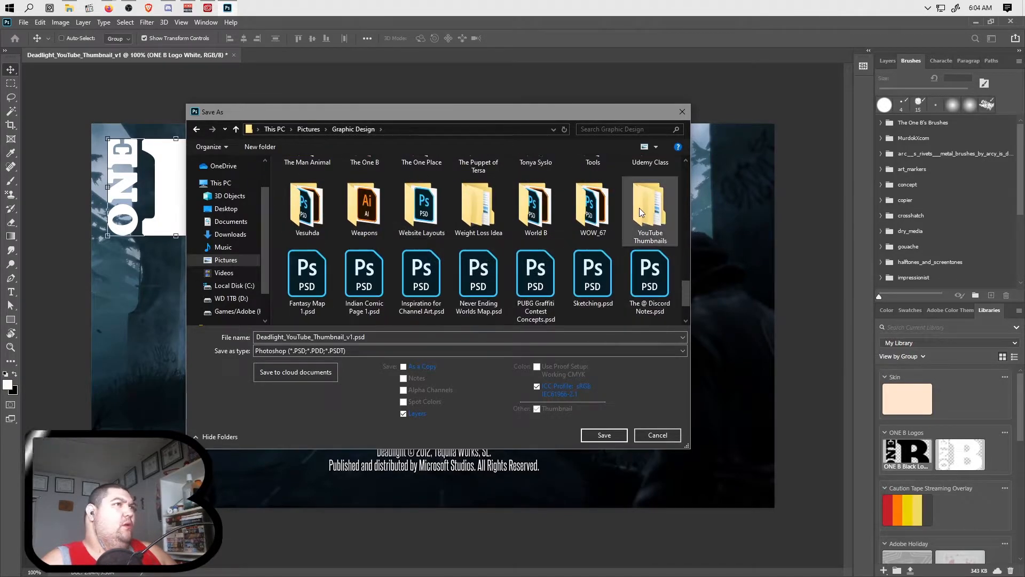
{"action": "double_click", "coordinate": [640, 212]}
{"action": "double_click", "coordinate": [312, 222]}
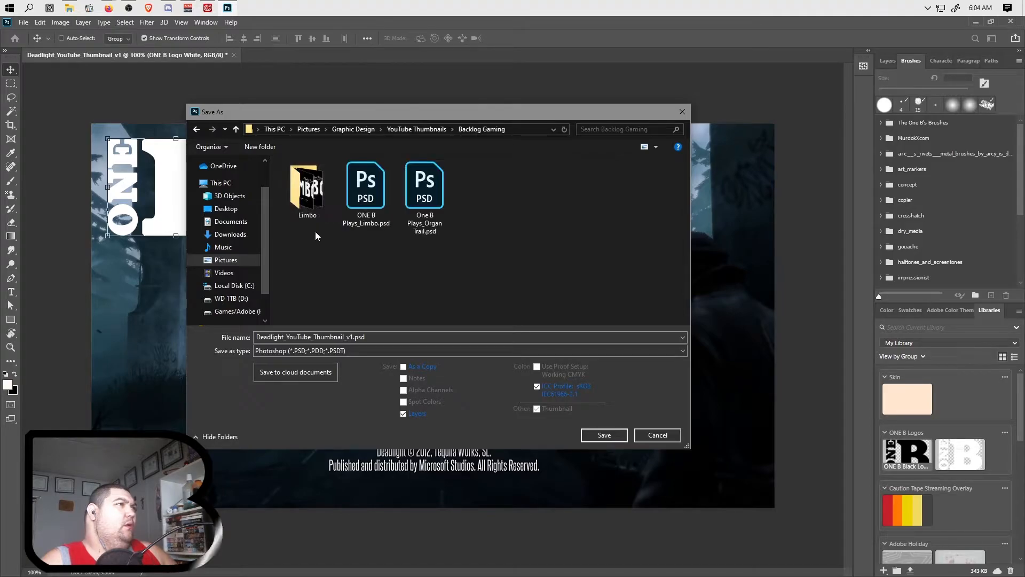
Step: Create a folder named Deadlight and save the document in it as Deadlight_YouTube_Thumbnail_v1.psd
{"action": "left_click", "coordinate": [267, 149]}
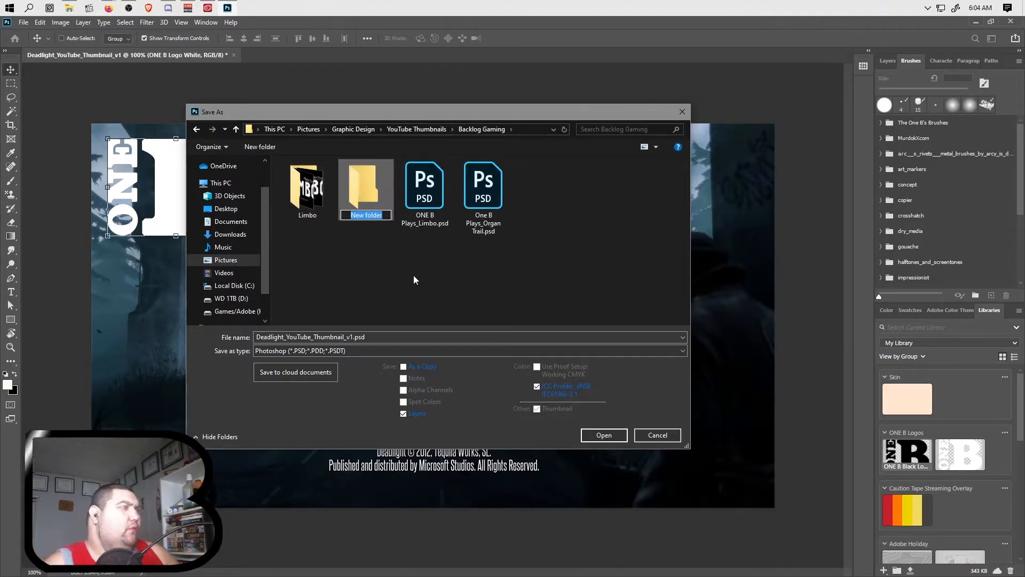
{"action": "type", "text": "Deadlight"}
{"action": "key", "text": "Return"}
{"action": "double_click", "coordinate": [304, 205]}
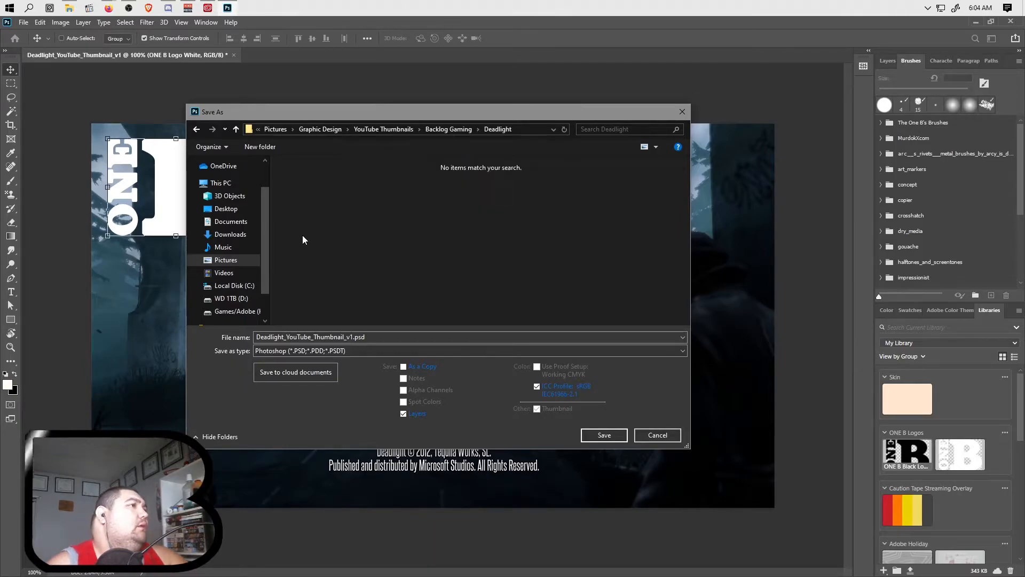
{"action": "left_click", "coordinate": [602, 433]}
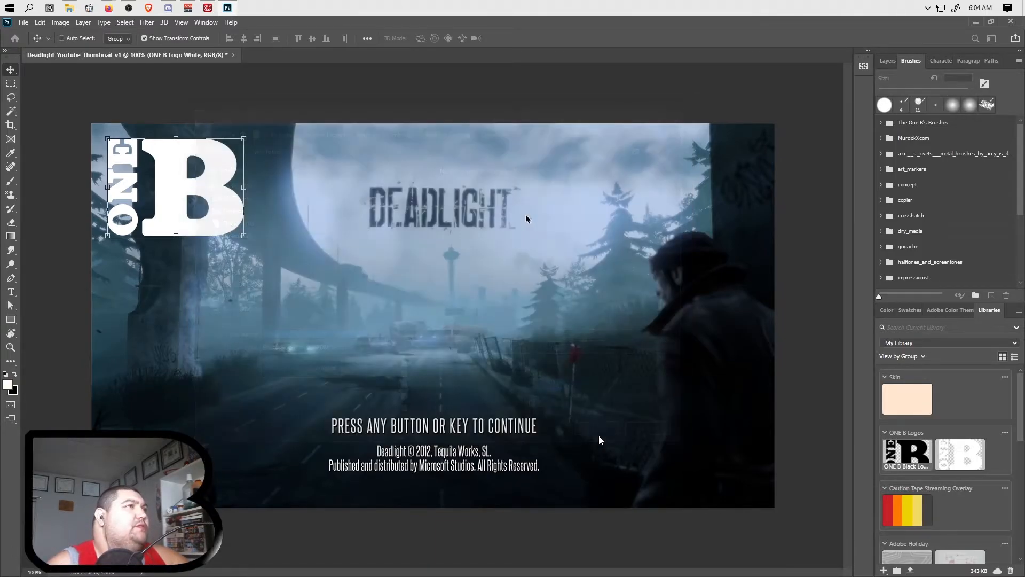
{"action": "left_click", "coordinate": [508, 184]}
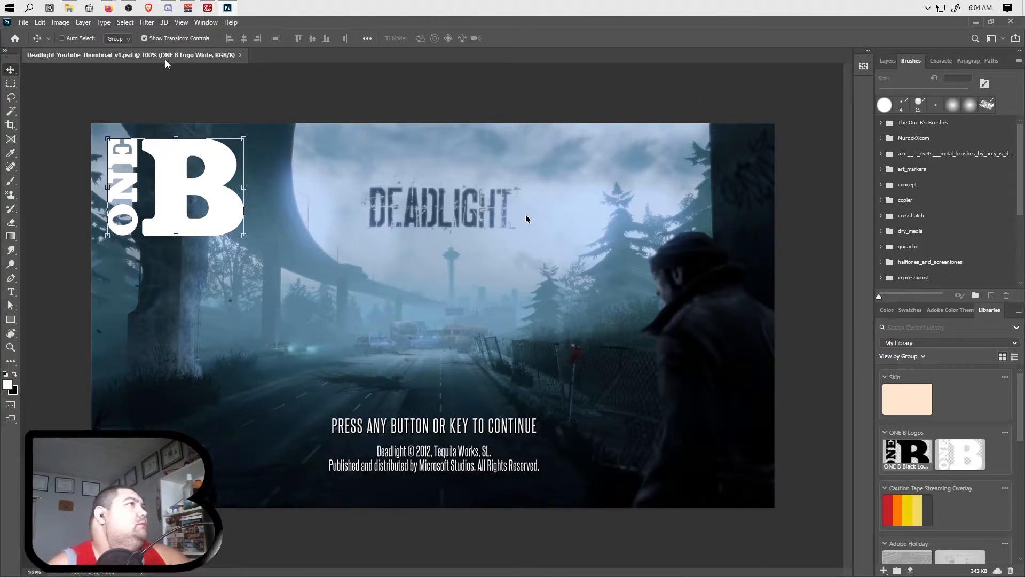
{"action": "left_click", "coordinate": [23, 22]}
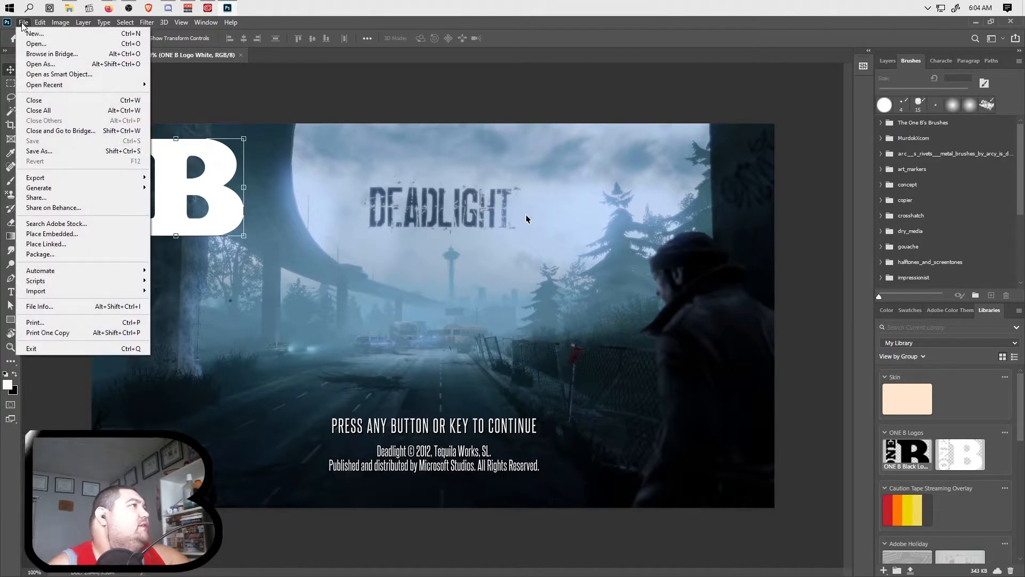
{"action": "left_click", "coordinate": [377, 21]}
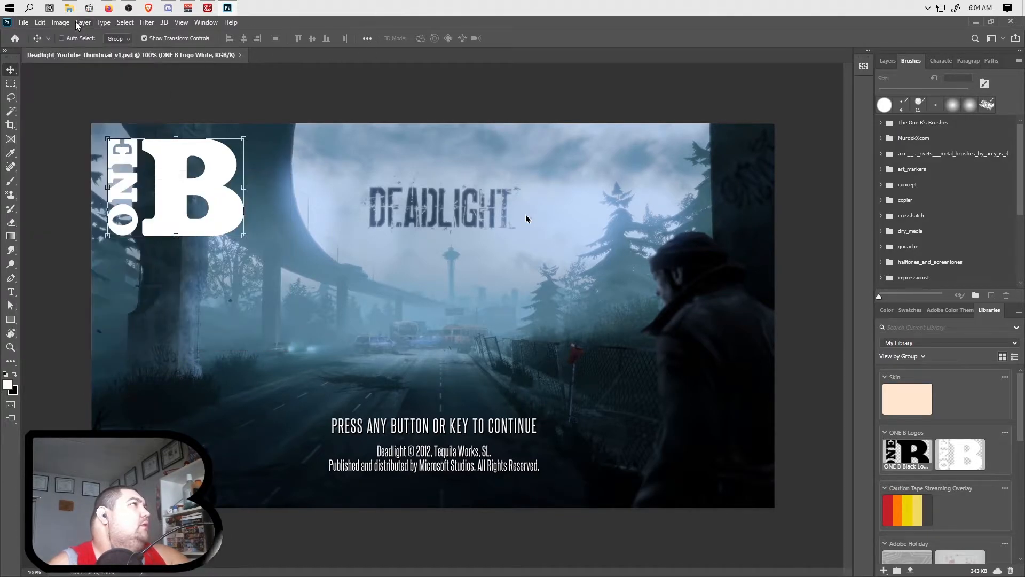
Step: Switch to File Explorer and open the YouTube Thumbnails folder inside Pictures > Graphic Design
{"action": "left_click", "coordinate": [69, 7]}
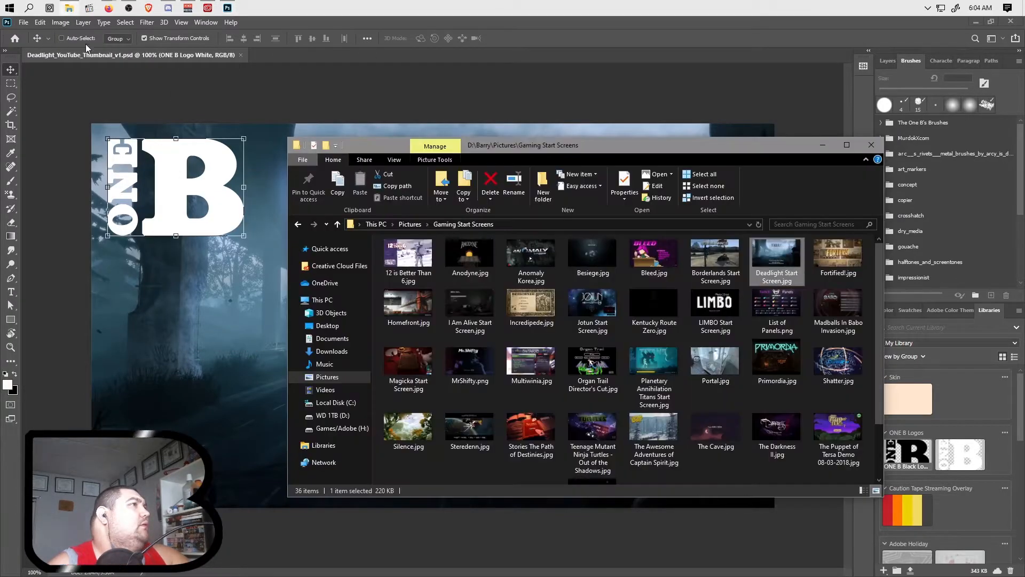
{"action": "left_click", "coordinate": [341, 380]}
{"action": "double_click", "coordinate": [775, 347]}
{"action": "scroll", "coordinate": [572, 383], "scroll_direction": "down", "scroll_amount": 10}
{"action": "scroll", "coordinate": [573, 383], "scroll_direction": "down", "scroll_amount": 3}
{"action": "scroll", "coordinate": [604, 414], "scroll_direction": "up", "scroll_amount": 2}
{"action": "left_click", "coordinate": [607, 347]}
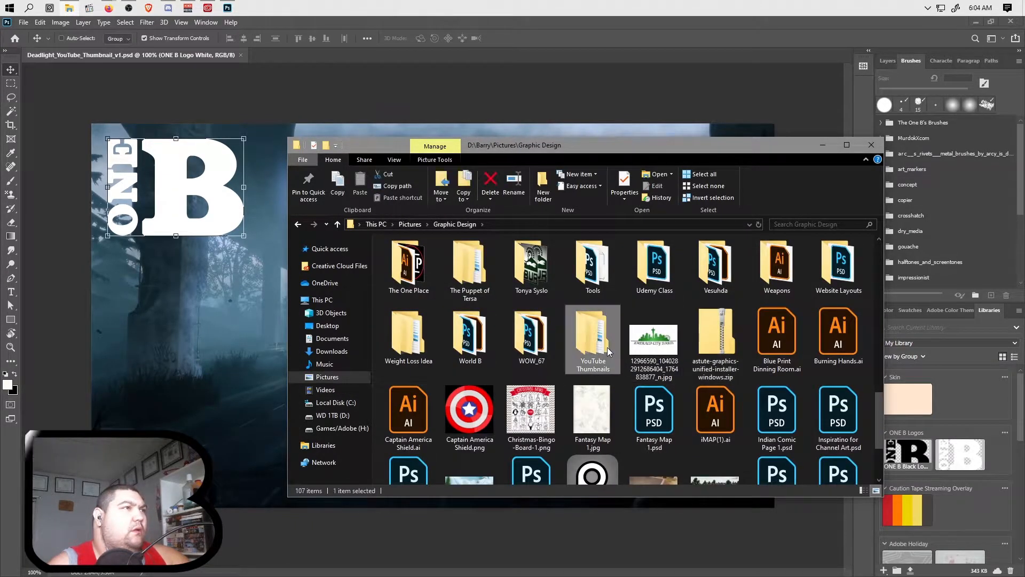
{"action": "double_click", "coordinate": [607, 347]}
Step: View ONE B Plays_Limbo_Episode 1.png from the Backlog Gaming Limbo folder as a layout reference, and return to the thumbnail document
{"action": "double_click", "coordinate": [433, 280]}
{"action": "left_click", "coordinate": [472, 278]}
{"action": "double_click", "coordinate": [472, 279]}
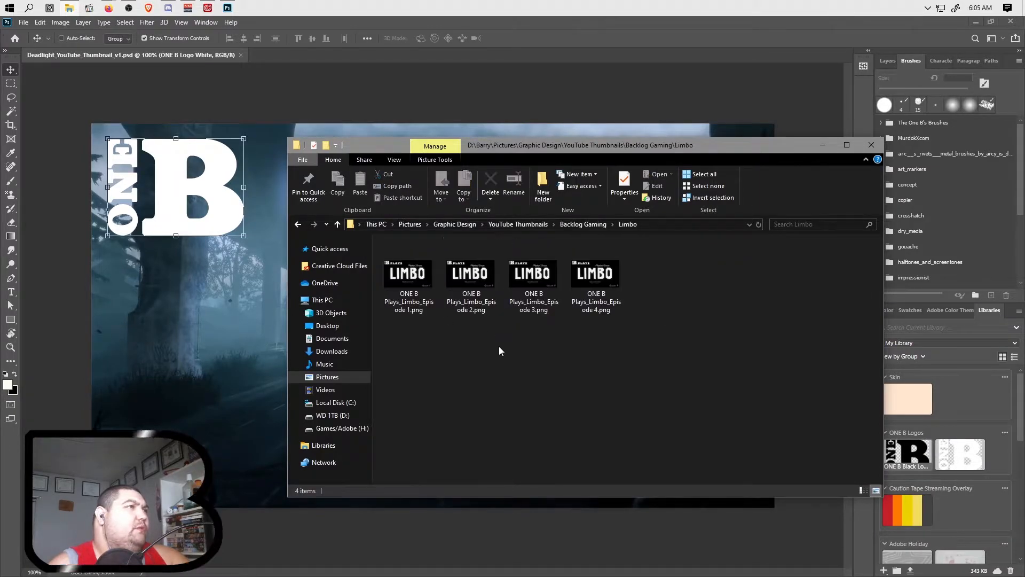
{"action": "double_click", "coordinate": [404, 287]}
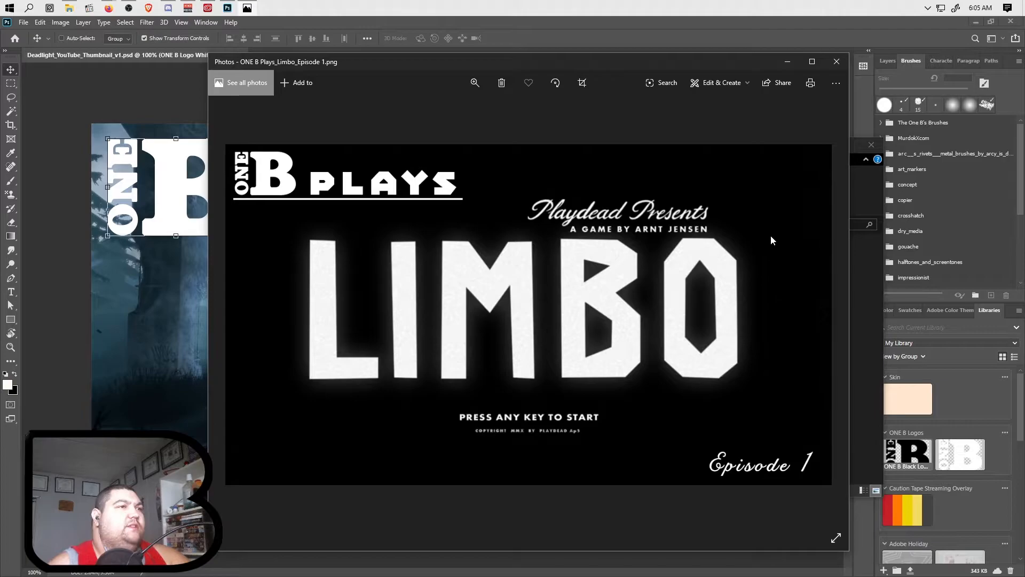
{"action": "left_click", "coordinate": [836, 67]}
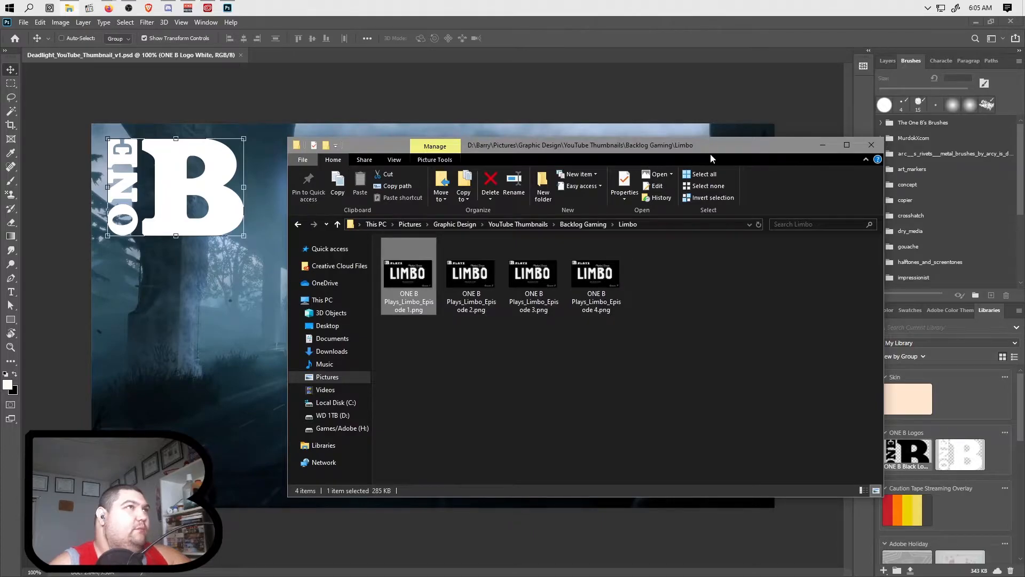
{"action": "left_click", "coordinate": [823, 154]}
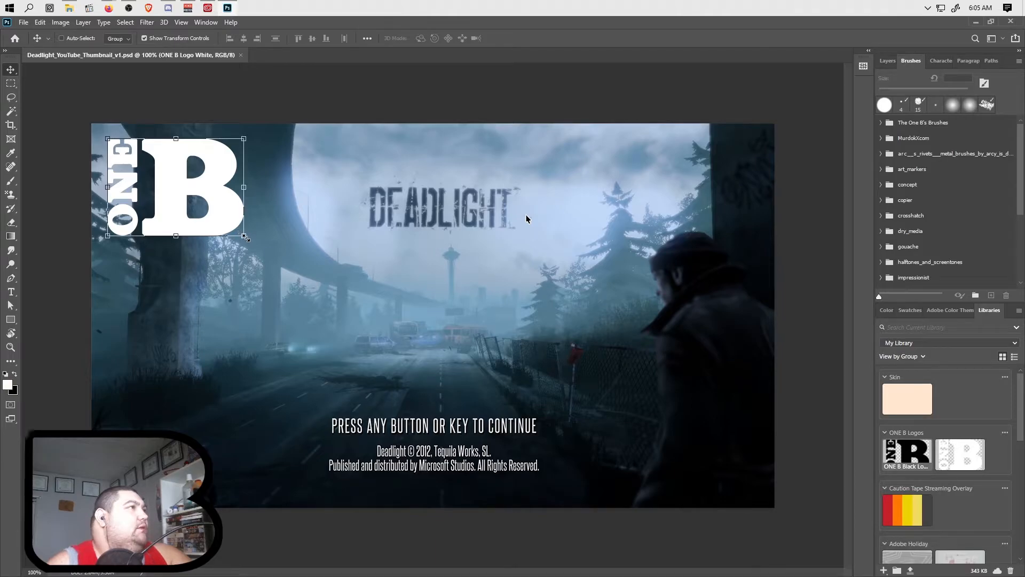
Step: Scale the ONE B logo down to about three quarters of its size, keeping its upper-left corner in place, and show the layer list
{"action": "left_click_drag", "start_coordinate": [246, 237], "coordinate": [208, 210]}
{"action": "left_click", "coordinate": [511, 39]}
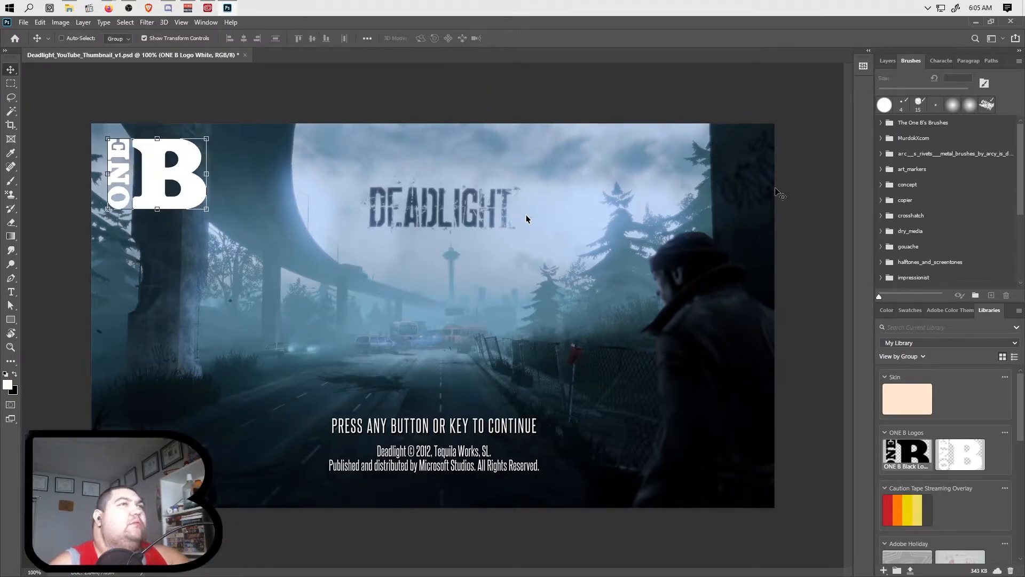
{"action": "left_click", "coordinate": [887, 59]}
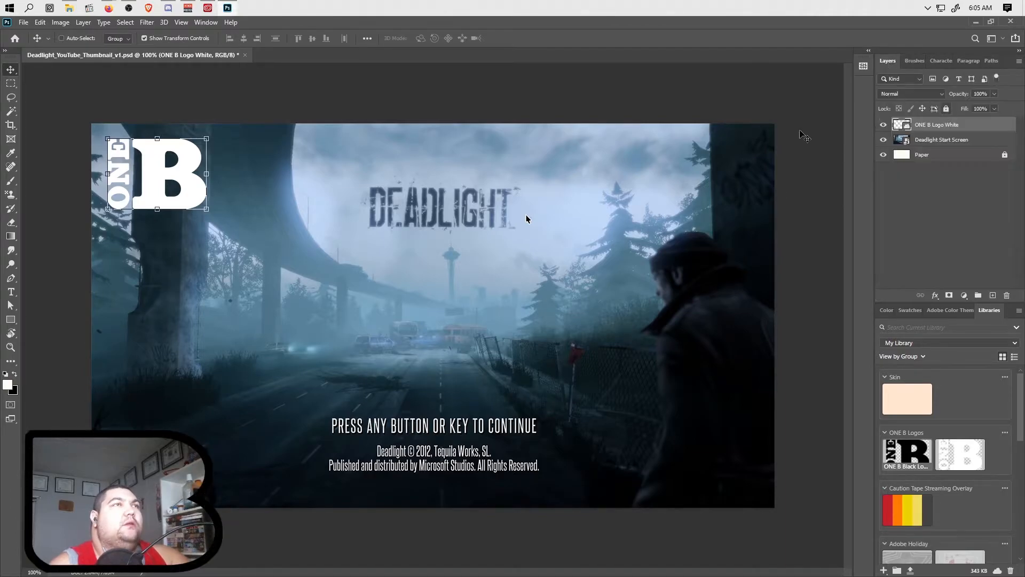
Step: Add the text "PLAYS" just to the right of the ONE B logo and enlarge its text box to extend past the Deadlight title's middle
{"action": "left_click", "coordinate": [11, 292]}
{"action": "left_click_drag", "start_coordinate": [222, 172], "coordinate": [357, 210]}
{"action": "type", "text": "PLAYS"}
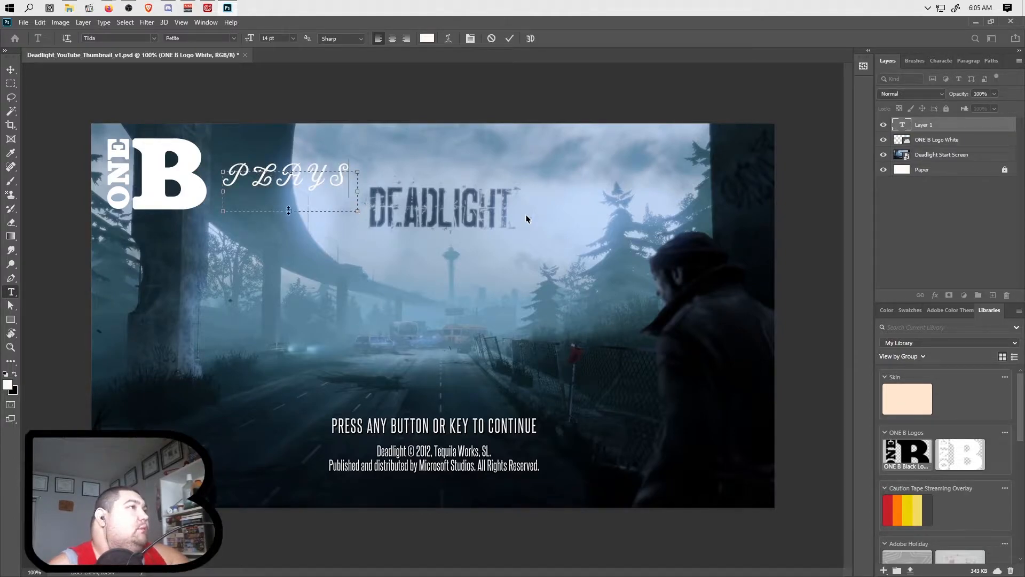
{"action": "left_click_drag", "start_coordinate": [288, 210], "coordinate": [288, 219]}
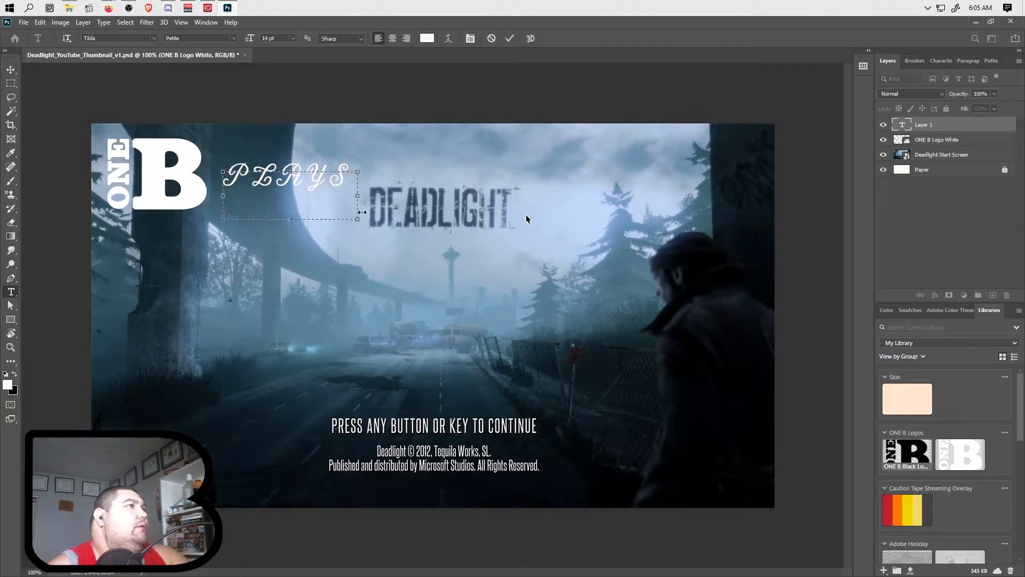
{"action": "left_click_drag", "start_coordinate": [358, 218], "coordinate": [451, 219]}
{"action": "left_click_drag", "start_coordinate": [336, 220], "coordinate": [337, 239]}
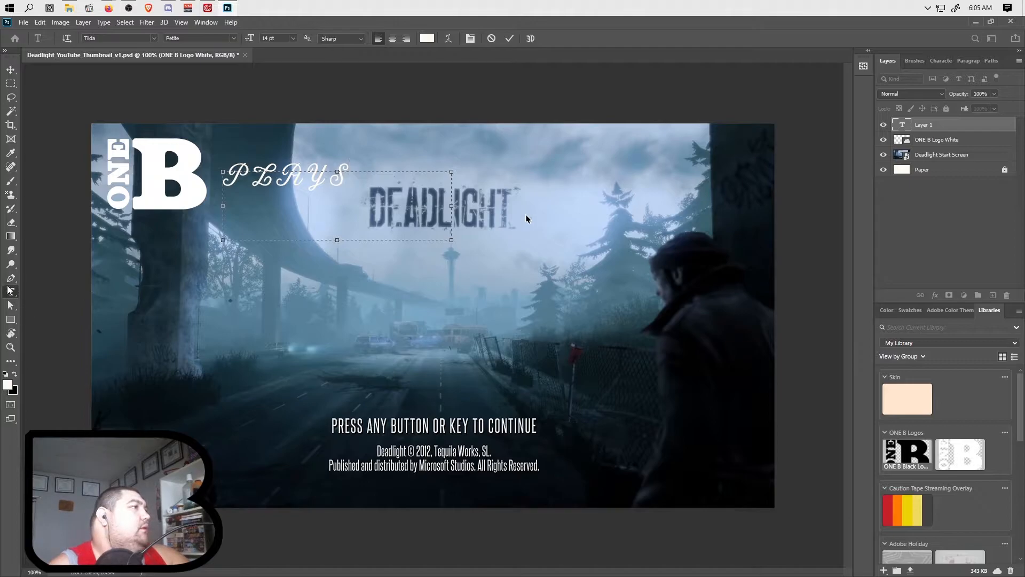
{"action": "left_click", "coordinate": [510, 37]}
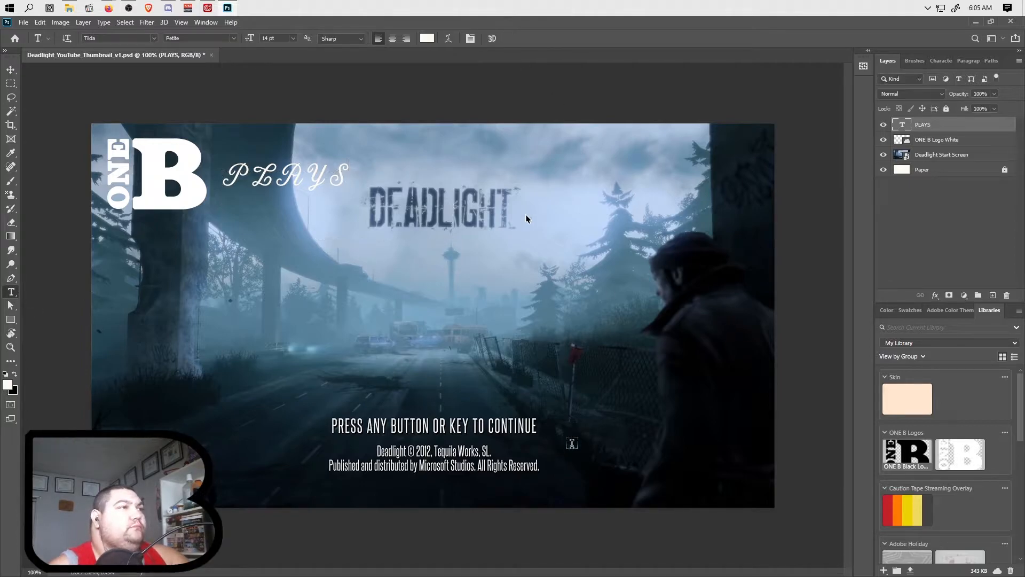
Step: Add the text "Episode 1" in a text box at the thumbnail's lower-right corner
{"action": "left_click_drag", "start_coordinate": [765, 490], "coordinate": [551, 431]}
{"action": "type", "text": "Episode 1"}
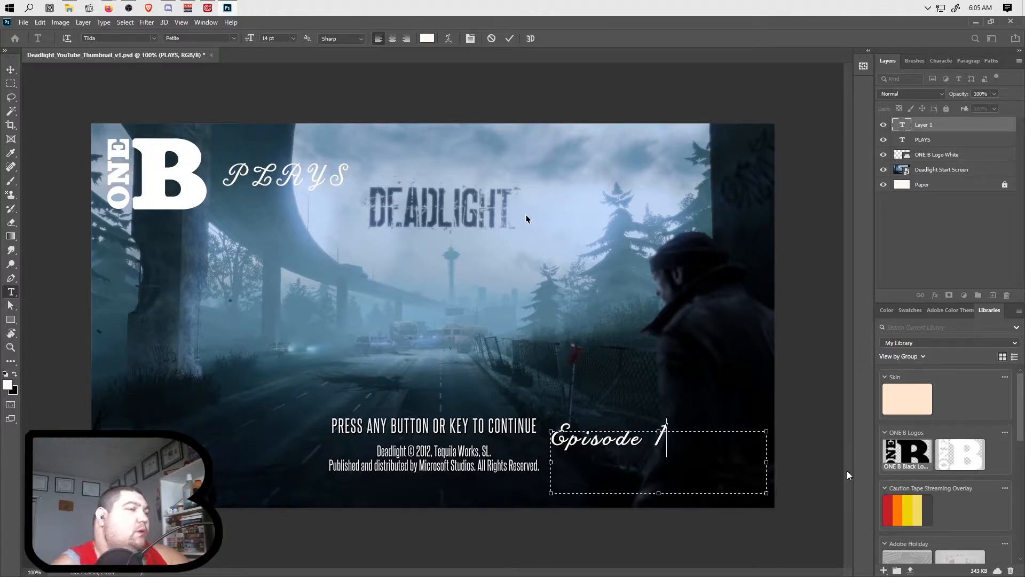
{"action": "left_click", "coordinate": [510, 38]}
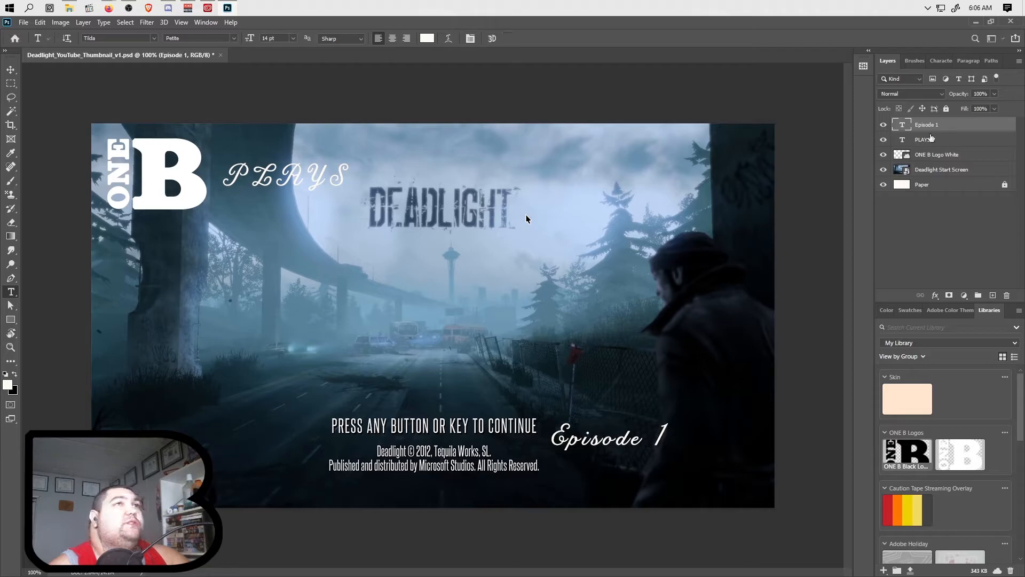
Step: Select all of the PLAYS text beside the logo for editing
{"action": "left_click", "coordinate": [329, 176]}
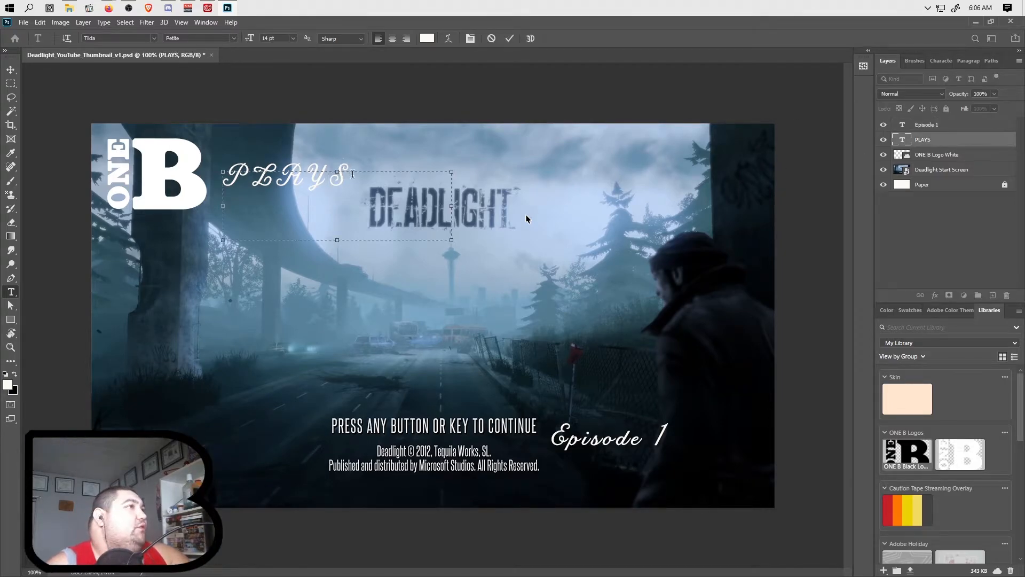
{"action": "key", "text": "ctrl+a"}
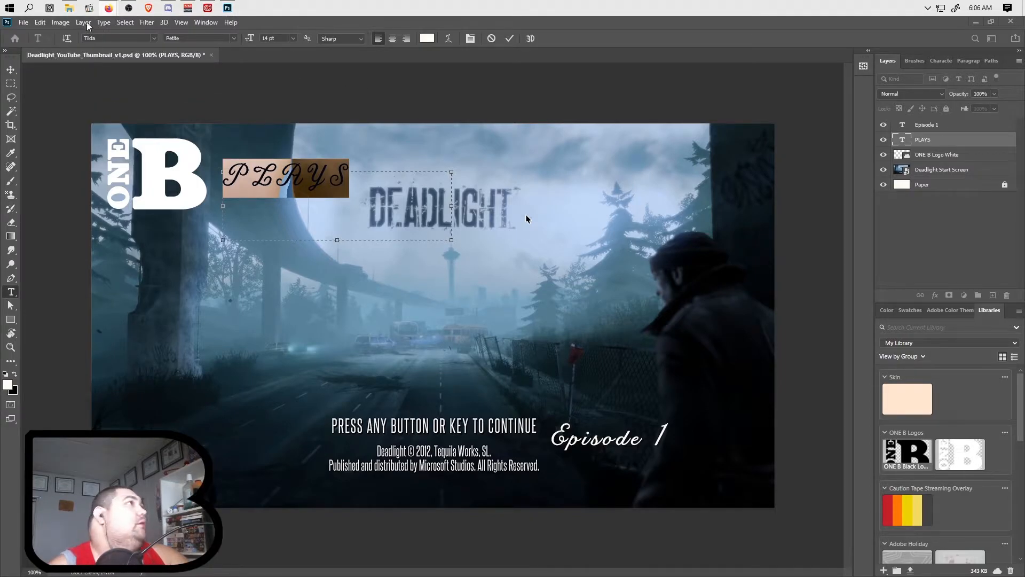
Step: Switch to Firefox, check the channel's uploads in YouTube Studio, and open the YouTube home page in a new tab
{"action": "left_click", "coordinate": [107, 8]}
{"action": "left_click", "coordinate": [176, 25]}
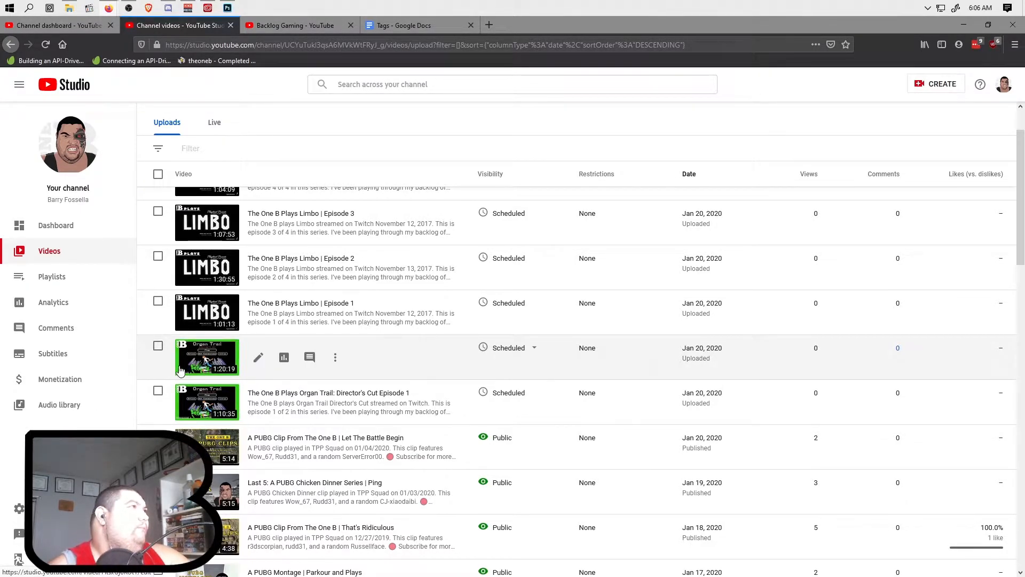
{"action": "left_click", "coordinate": [78, 25]}
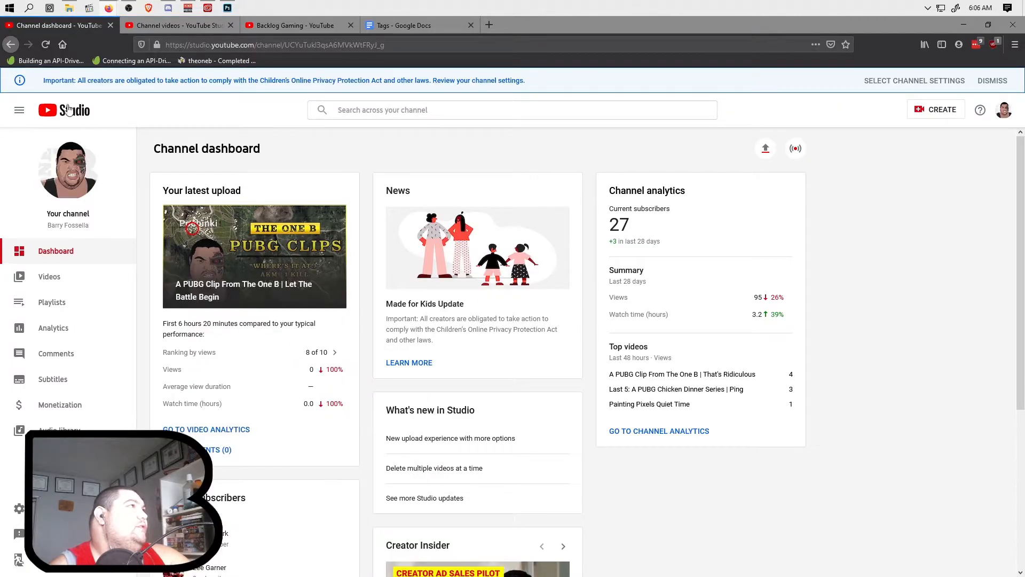
{"action": "left_click", "coordinate": [489, 25]}
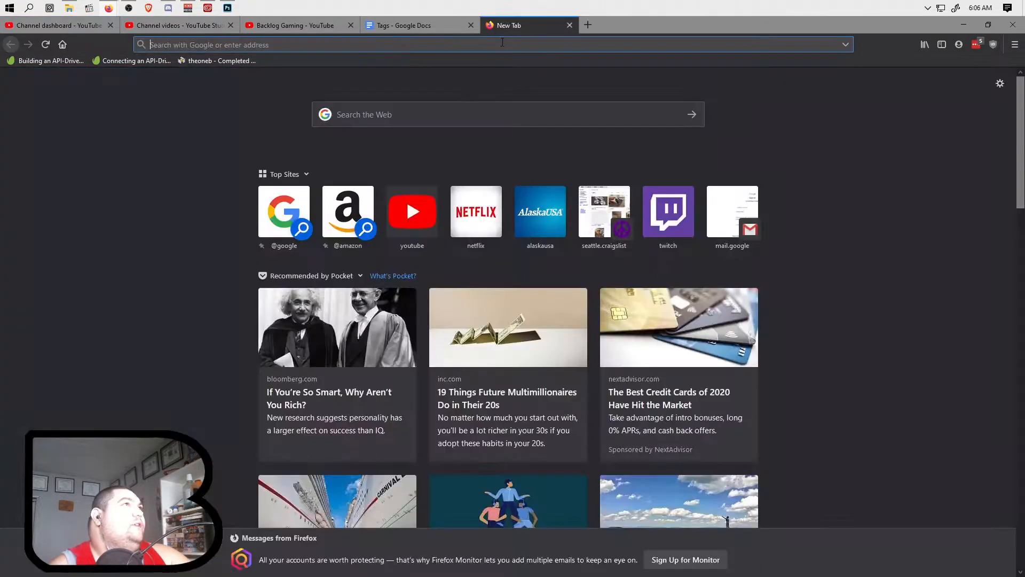
{"action": "left_click", "coordinate": [416, 214]}
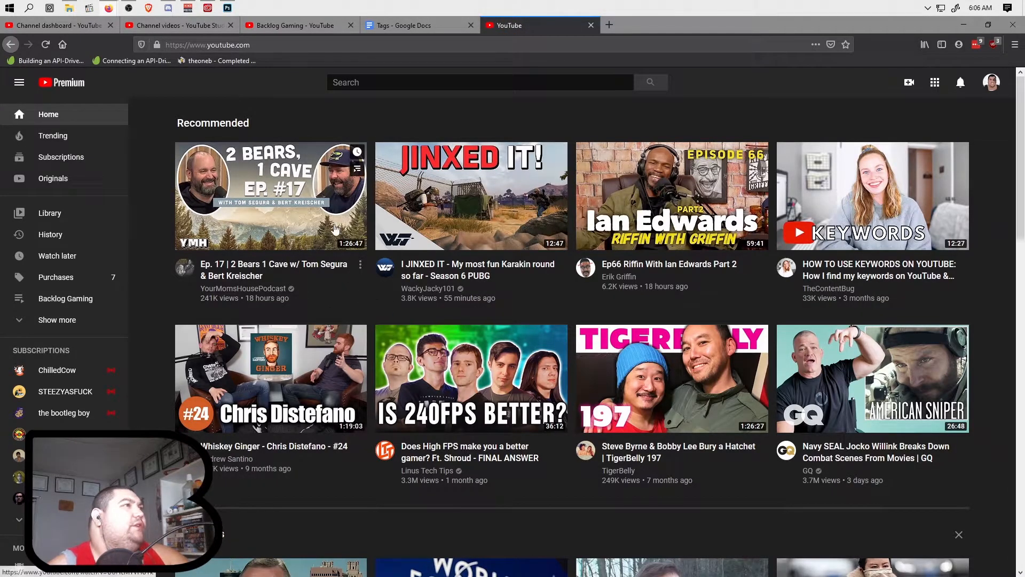
Step: Examine the thumbnails of the recommended videos on the YouTube home page for how they use text, images and colour
{"action": "mouse_move", "coordinate": [711, 201]}
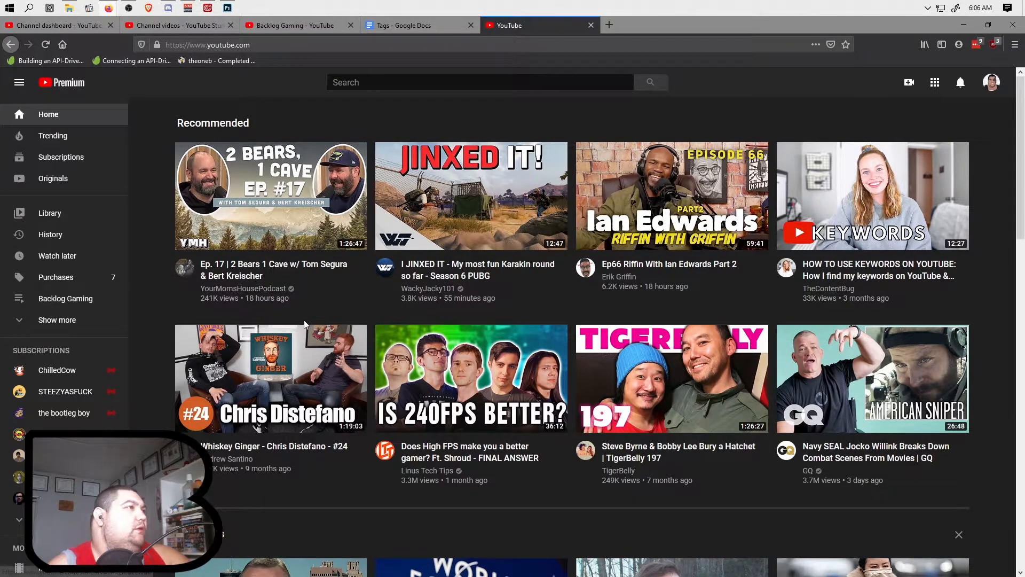
{"action": "mouse_move", "coordinate": [328, 302]}
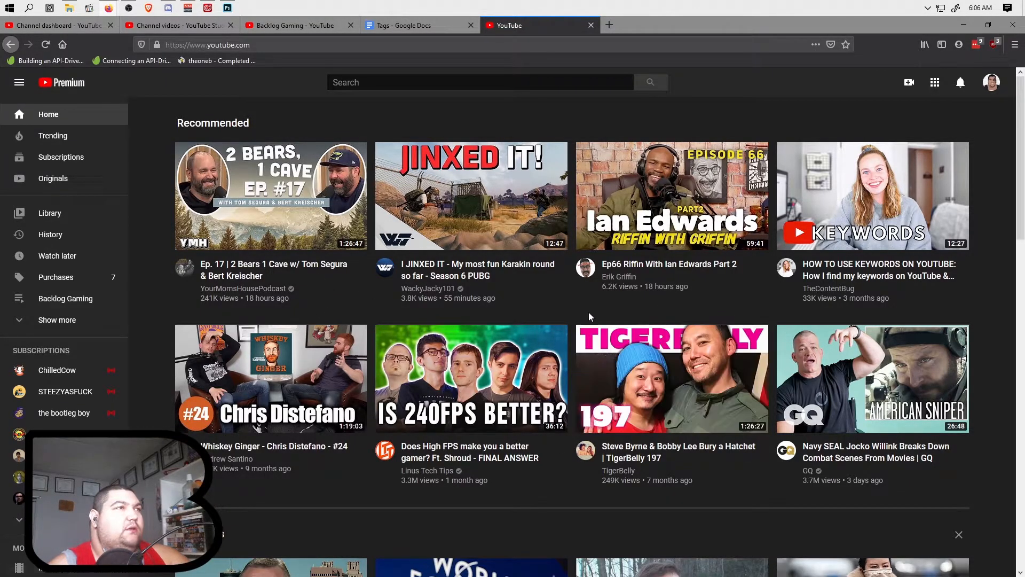
{"action": "scroll", "coordinate": [306, 207], "scroll_direction": "down", "scroll_amount": 5}
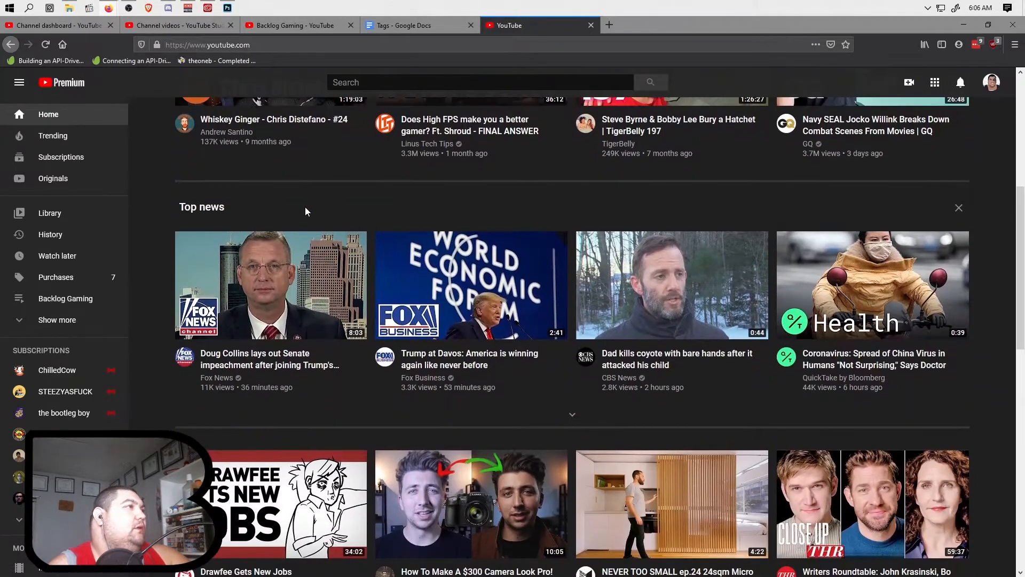
{"action": "scroll", "coordinate": [355, 208], "scroll_direction": "down", "scroll_amount": 3}
{"action": "mouse_move", "coordinate": [181, 292]}
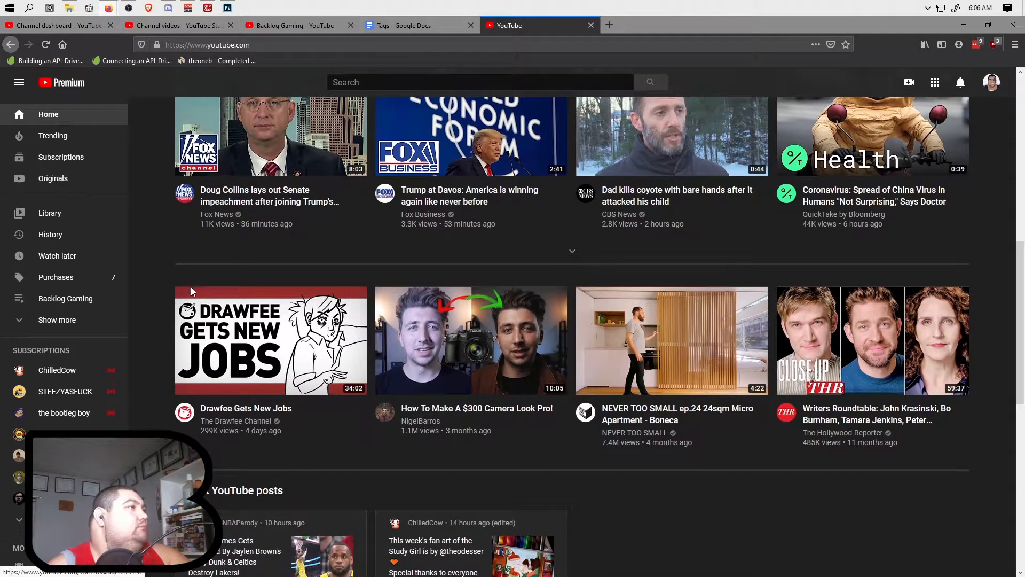
{"action": "scroll", "coordinate": [521, 481], "scroll_direction": "down", "scroll_amount": 1}
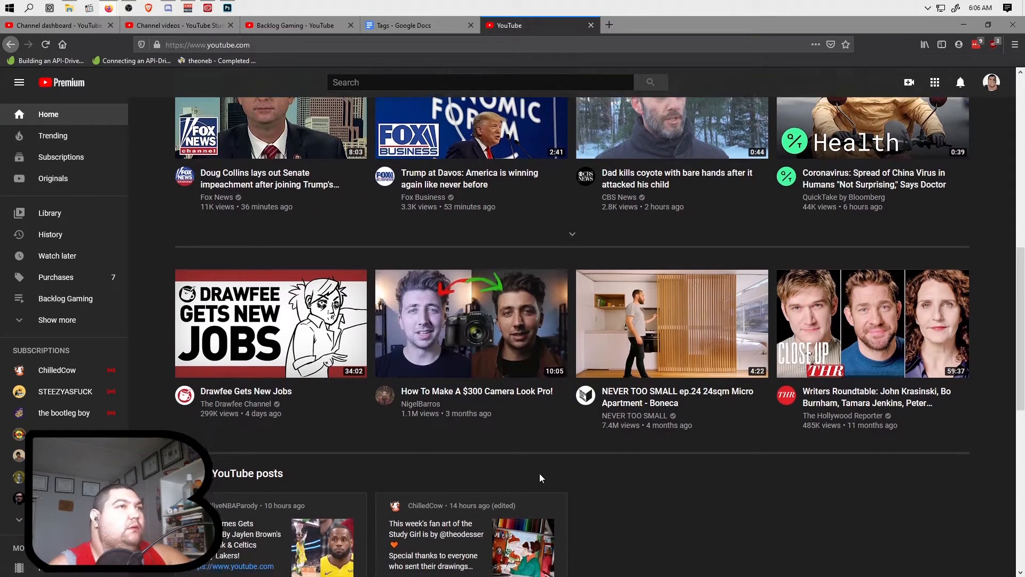
{"action": "scroll", "coordinate": [522, 481], "scroll_direction": "down", "scroll_amount": 4}
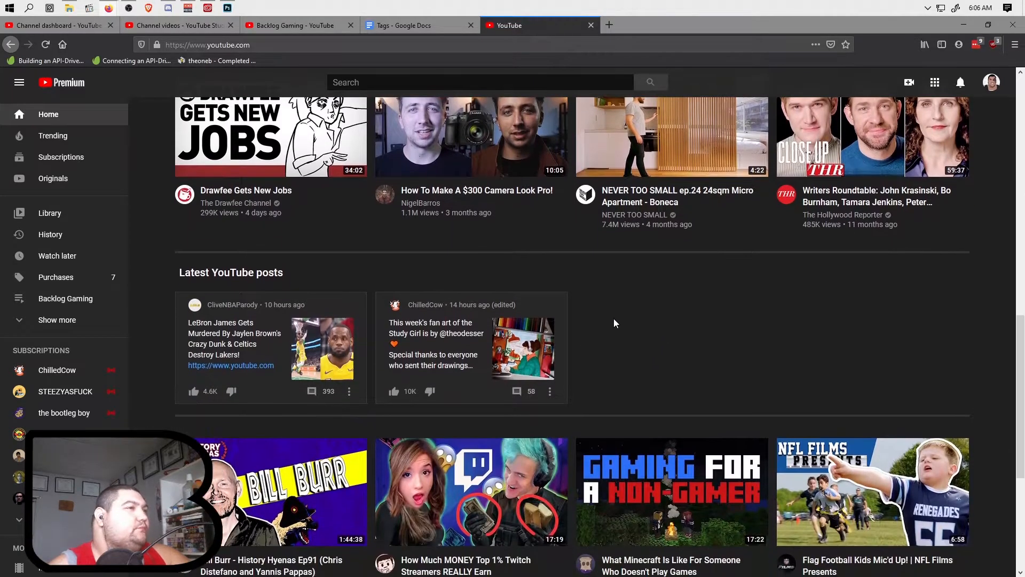
{"action": "scroll", "coordinate": [613, 331], "scroll_direction": "up", "scroll_amount": 2}
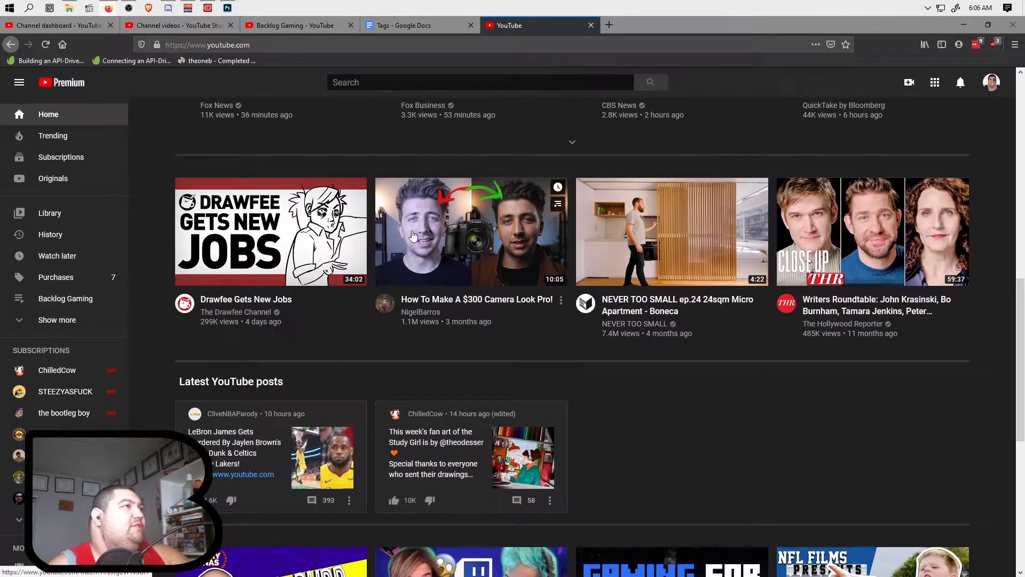
{"action": "scroll", "coordinate": [598, 379], "scroll_direction": "down", "scroll_amount": 4}
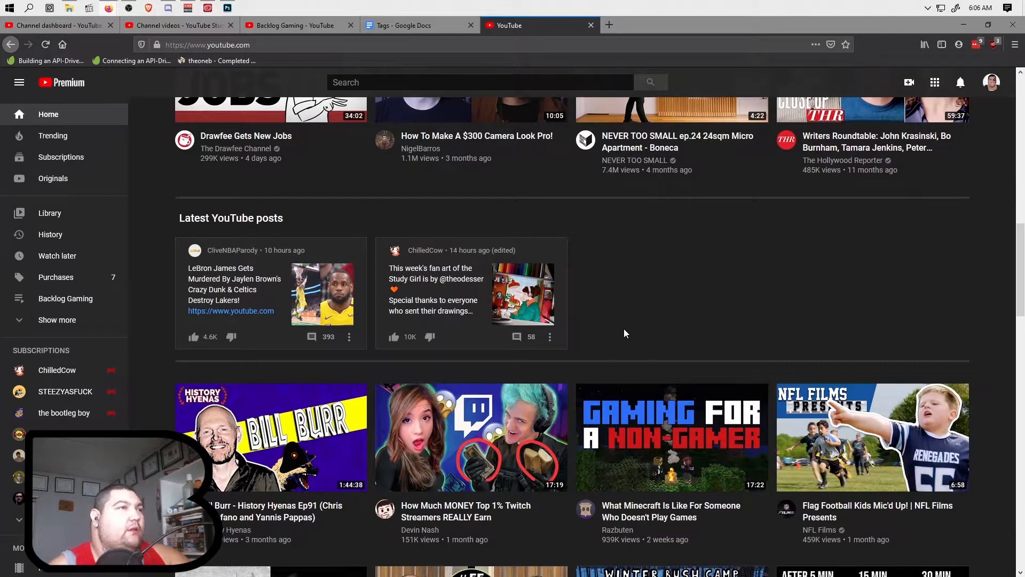
{"action": "scroll", "coordinate": [464, 421], "scroll_direction": "down", "scroll_amount": 2}
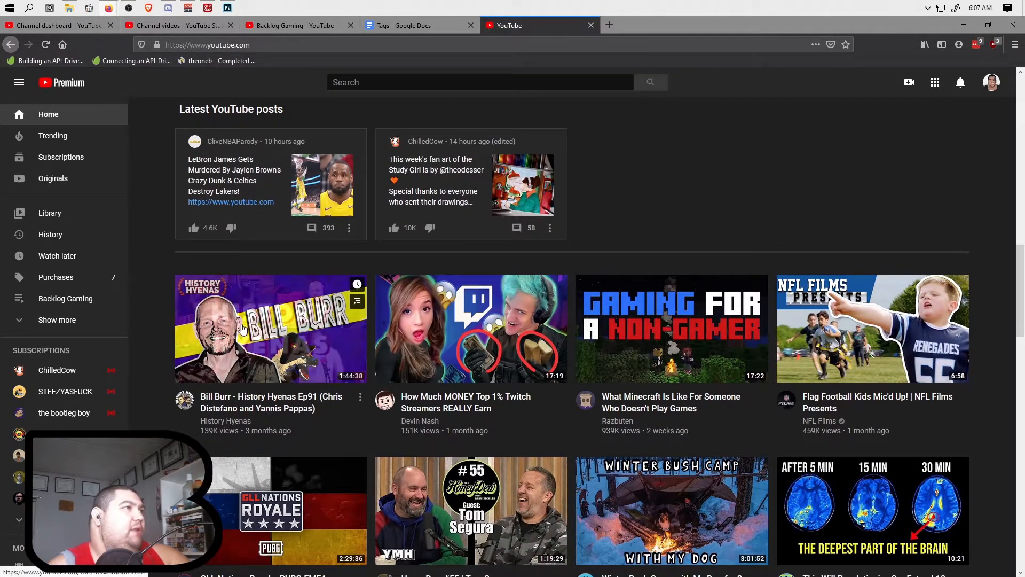
{"action": "scroll", "coordinate": [465, 326], "scroll_direction": "down", "scroll_amount": 2}
{"action": "scroll", "coordinate": [617, 319], "scroll_direction": "up", "scroll_amount": 8}
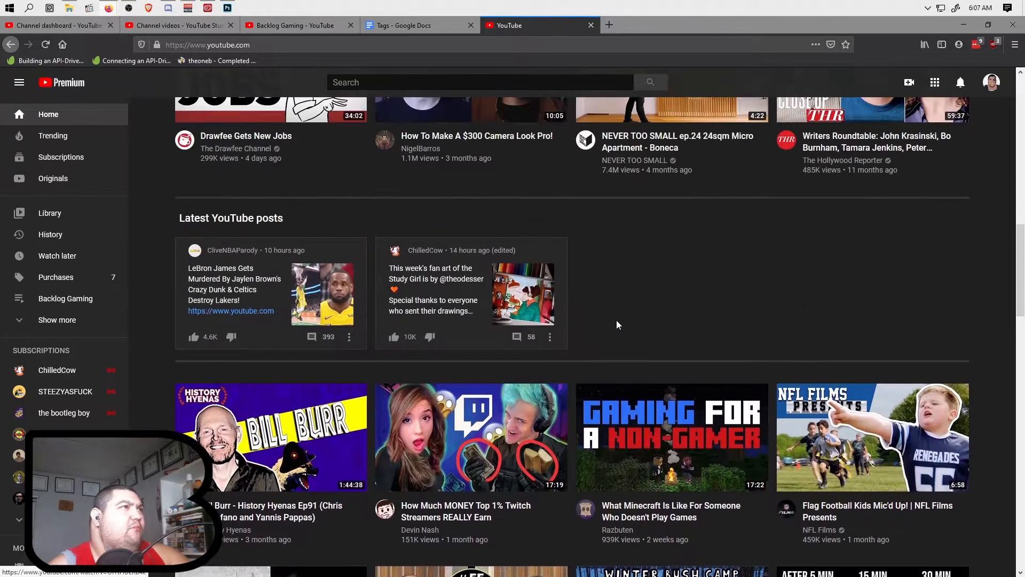
{"action": "scroll", "coordinate": [569, 374], "scroll_direction": "up", "scroll_amount": 4}
{"action": "scroll", "coordinate": [571, 341], "scroll_direction": "down", "scroll_amount": 9}
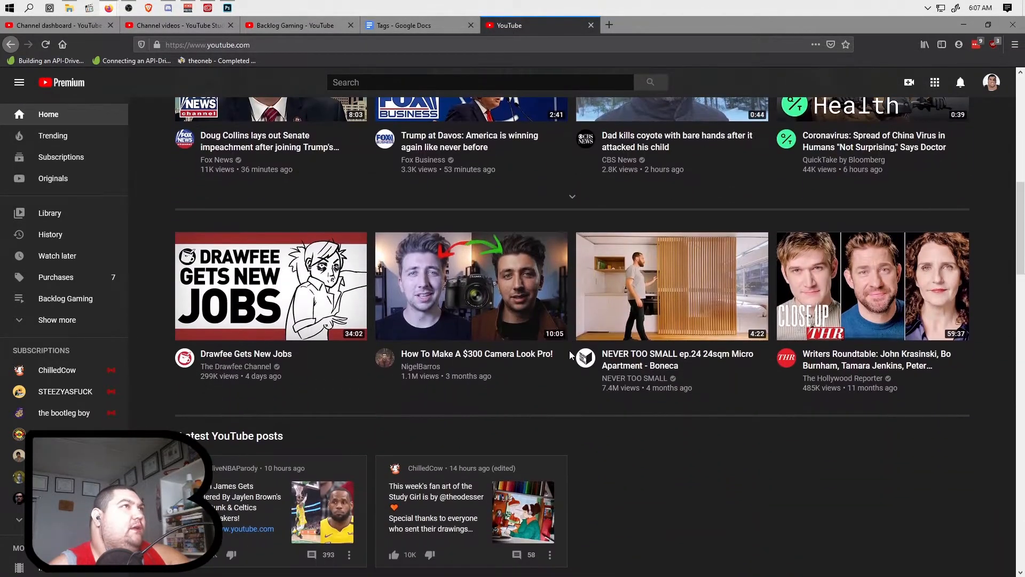
{"action": "scroll", "coordinate": [566, 352], "scroll_direction": "down", "scroll_amount": 12}
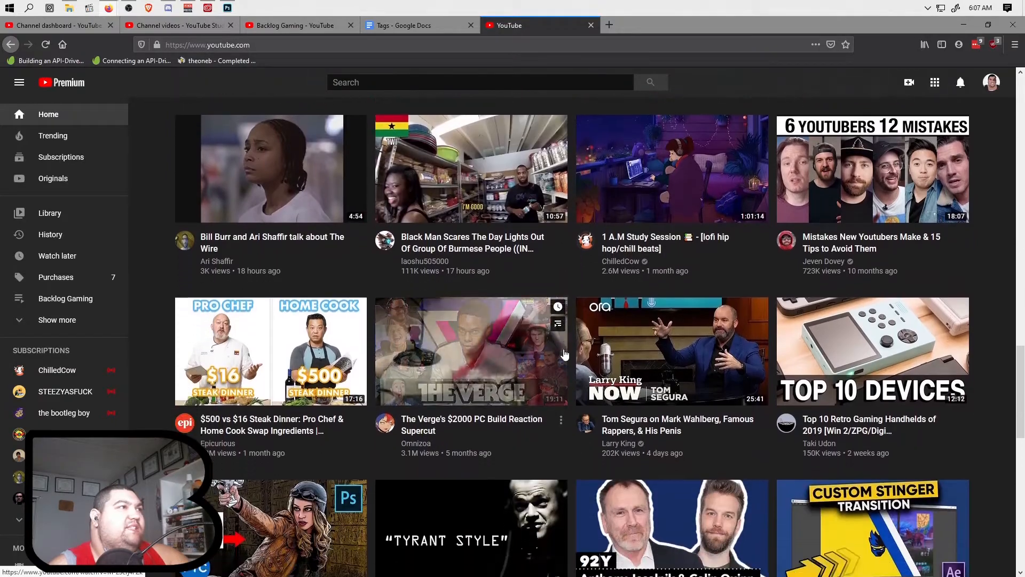
{"action": "scroll", "coordinate": [562, 344], "scroll_direction": "down", "scroll_amount": 1}
{"action": "scroll", "coordinate": [571, 356], "scroll_direction": "down", "scroll_amount": 2}
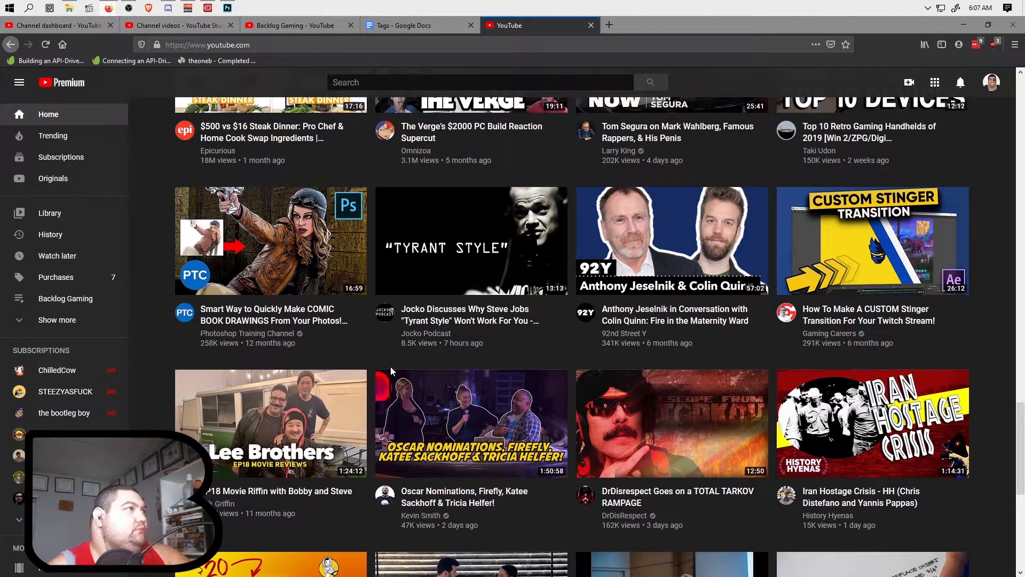
Step: Examine more recommended video thumbnails further down the YouTube home page, and return to the start of the page
{"action": "mouse_move", "coordinate": [851, 237]}
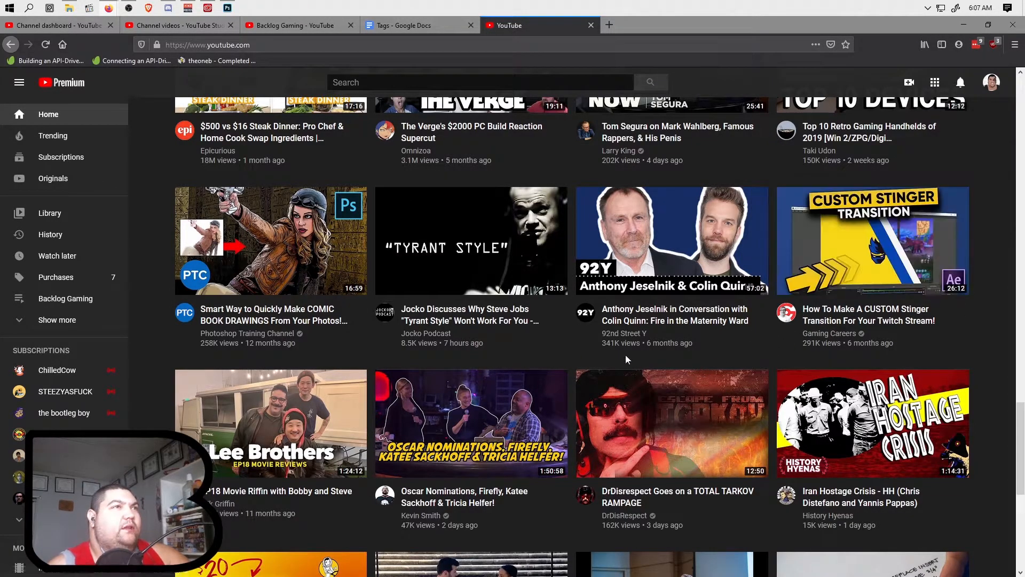
{"action": "scroll", "coordinate": [348, 365], "scroll_direction": "down", "scroll_amount": 3}
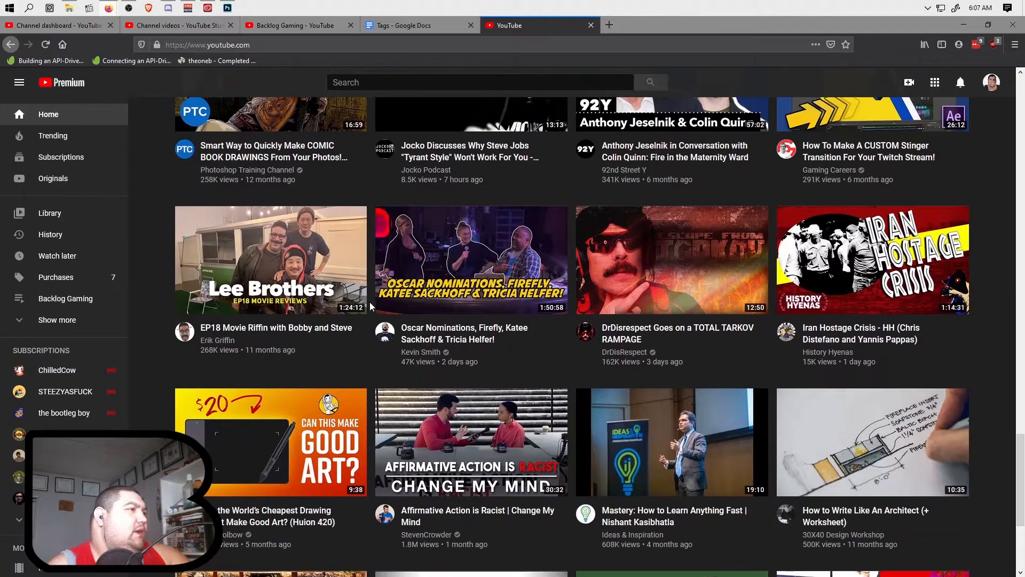
{"action": "scroll", "coordinate": [368, 316], "scroll_direction": "down", "scroll_amount": 2}
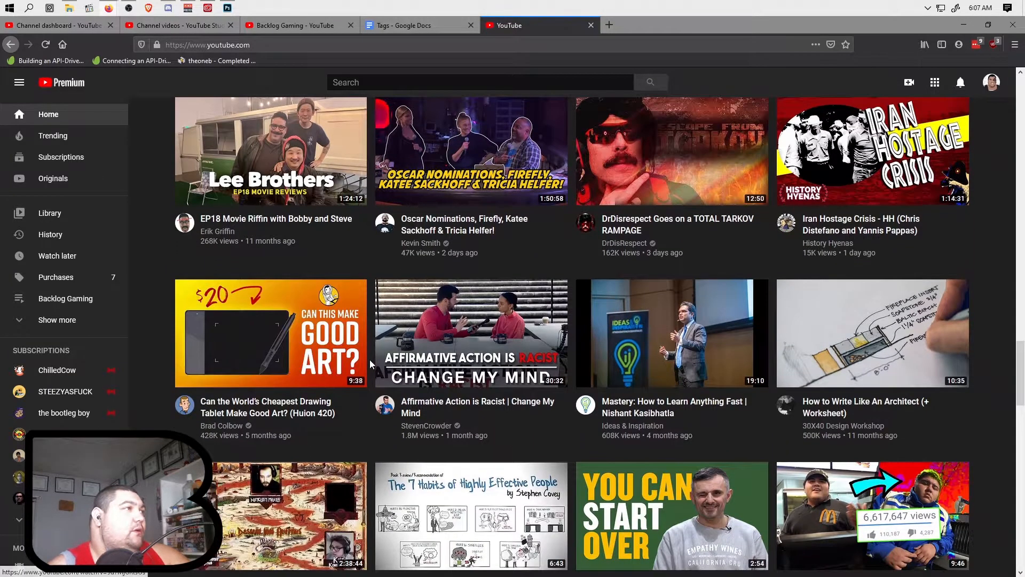
{"action": "scroll", "coordinate": [370, 359], "scroll_direction": "down", "scroll_amount": 3}
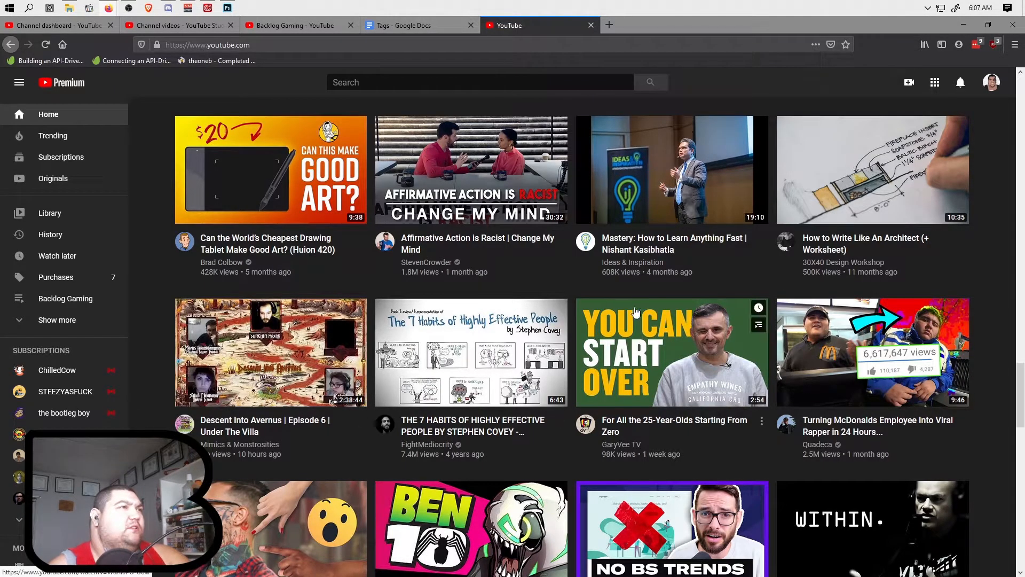
{"action": "scroll", "coordinate": [396, 271], "scroll_direction": "down", "scroll_amount": 2}
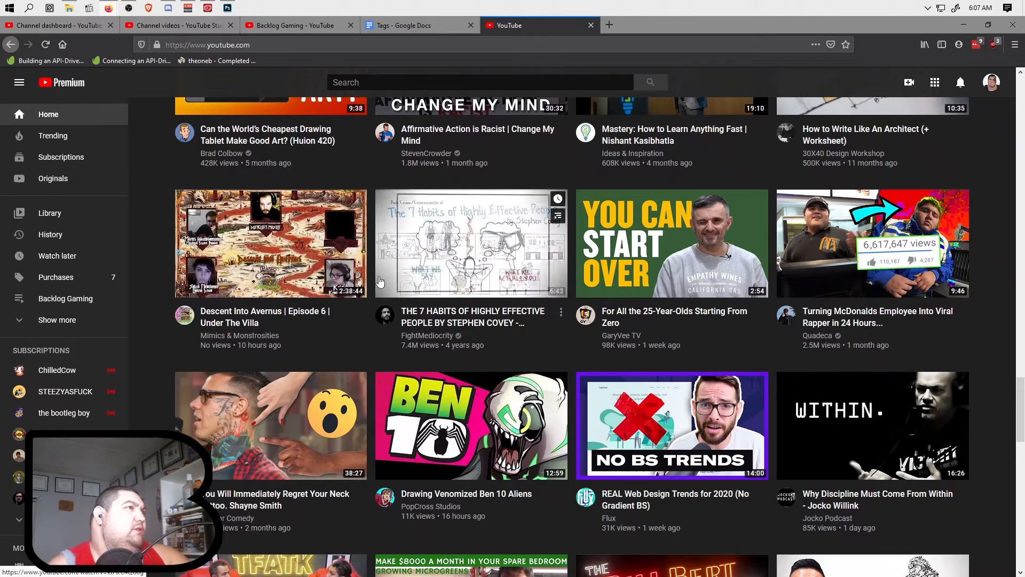
{"action": "scroll", "coordinate": [366, 332], "scroll_direction": "down", "scroll_amount": 4}
{"action": "scroll", "coordinate": [364, 355], "scroll_direction": "down", "scroll_amount": 5}
{"action": "scroll", "coordinate": [363, 347], "scroll_direction": "down", "scroll_amount": 1}
{"action": "scroll", "coordinate": [363, 366], "scroll_direction": "up", "scroll_amount": 20}
{"action": "scroll", "coordinate": [364, 368], "scroll_direction": "up", "scroll_amount": 15}
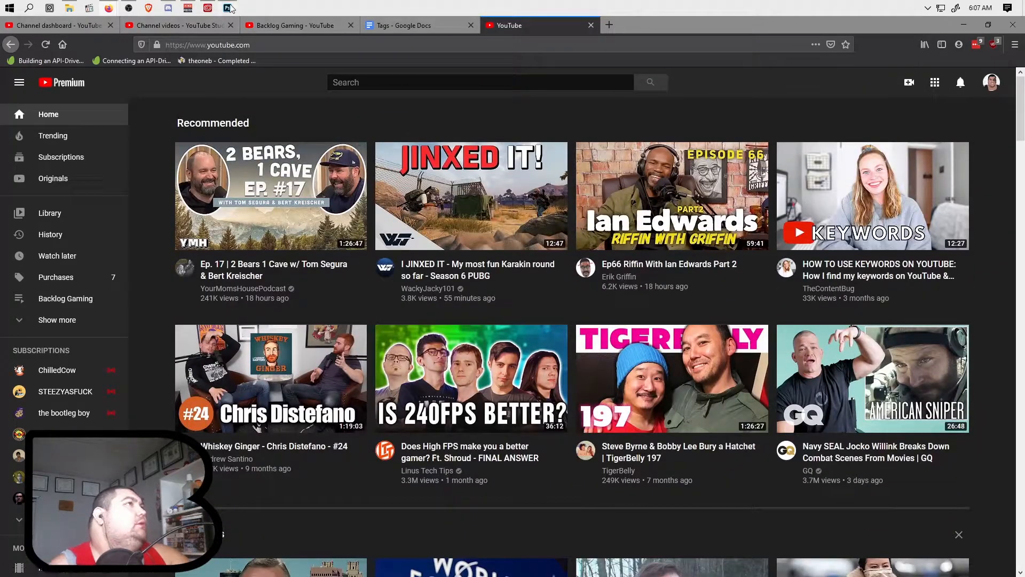
Step: Switch to Photoshop, select the whole word PLAYS beside the logo, and open the list of fonts for it
{"action": "left_click", "coordinate": [228, 7]}
{"action": "left_click", "coordinate": [342, 181]}
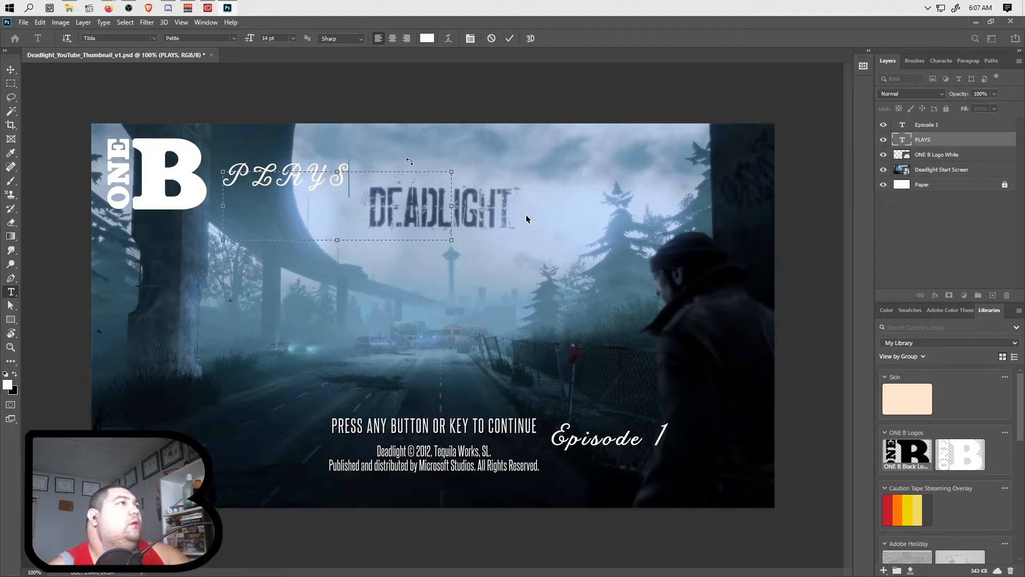
{"action": "left_click_drag", "start_coordinate": [350, 179], "coordinate": [194, 212]}
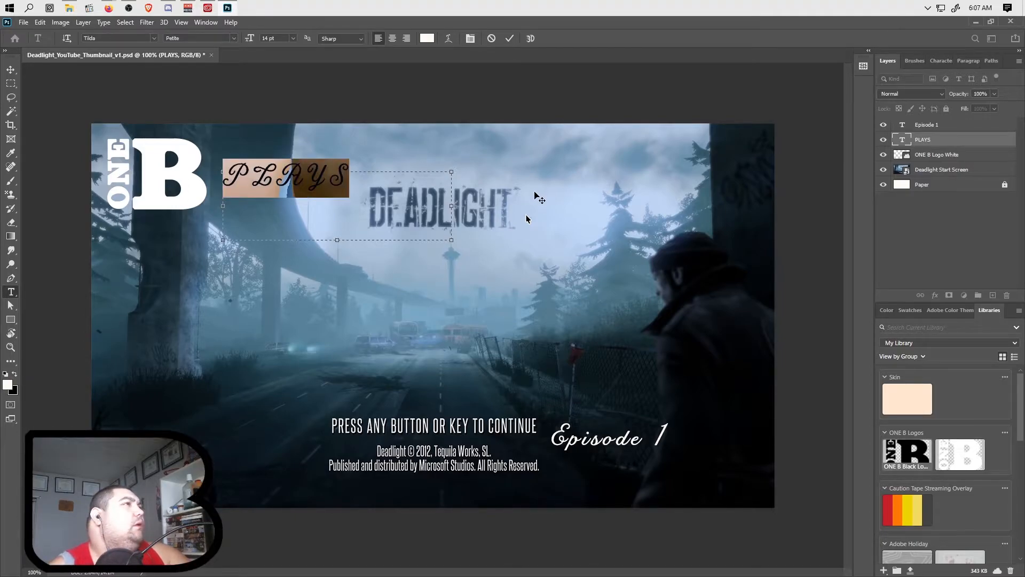
{"action": "left_click", "coordinate": [913, 61]}
{"action": "left_click", "coordinate": [932, 60]}
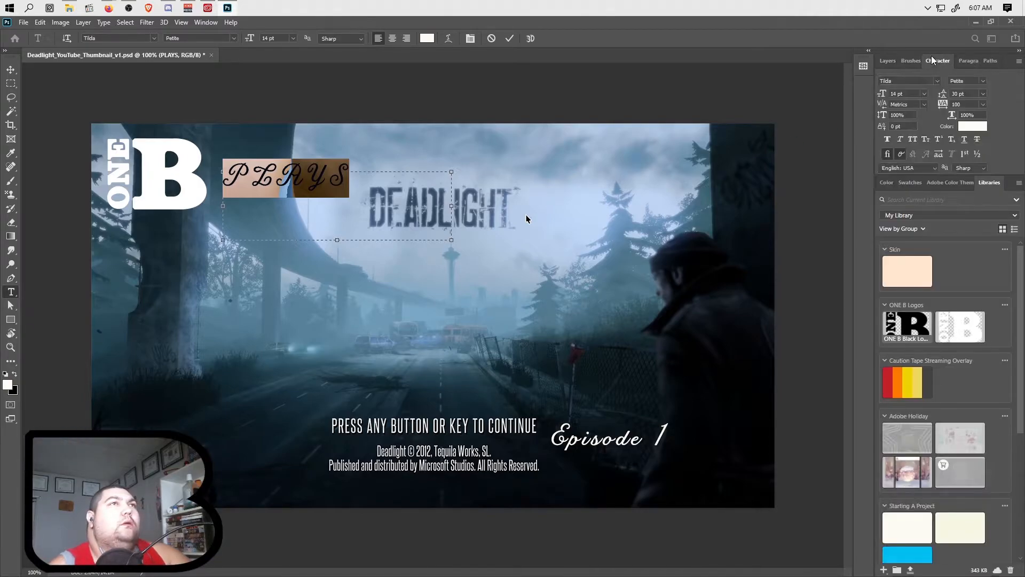
{"action": "left_click", "coordinate": [937, 81]}
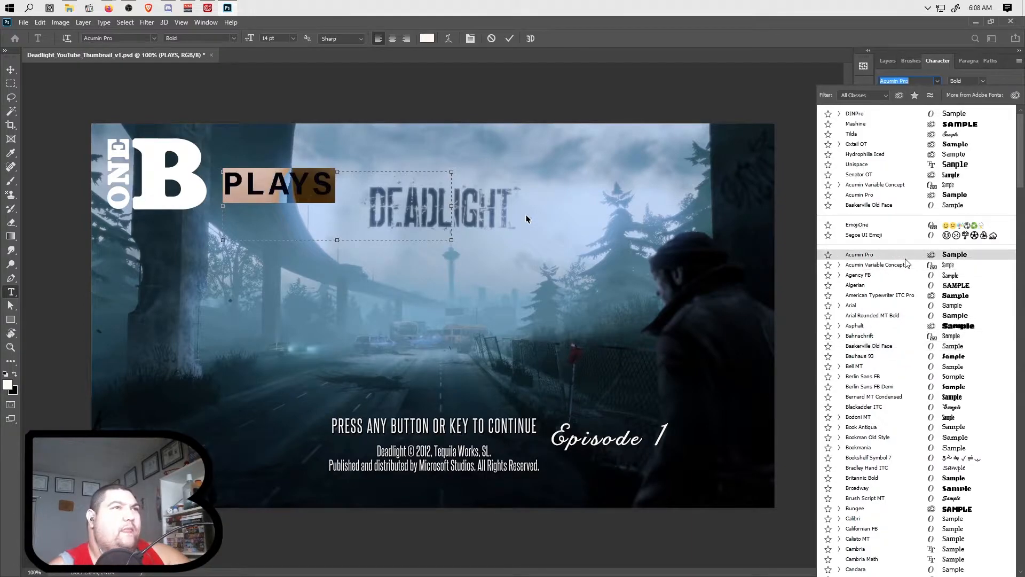
Step: Preview the alphabetical fonts one by one on the PLAYS text, from Acumin Pro through Franklin Gothic Medium
{"action": "key", "text": "Down"}
{"action": "key", "text": "Down"}
{"action": "key", "text": "Down"}
{"action": "key", "text": "Down"}
{"action": "key", "text": "Down"}
{"action": "key", "text": "Down"}
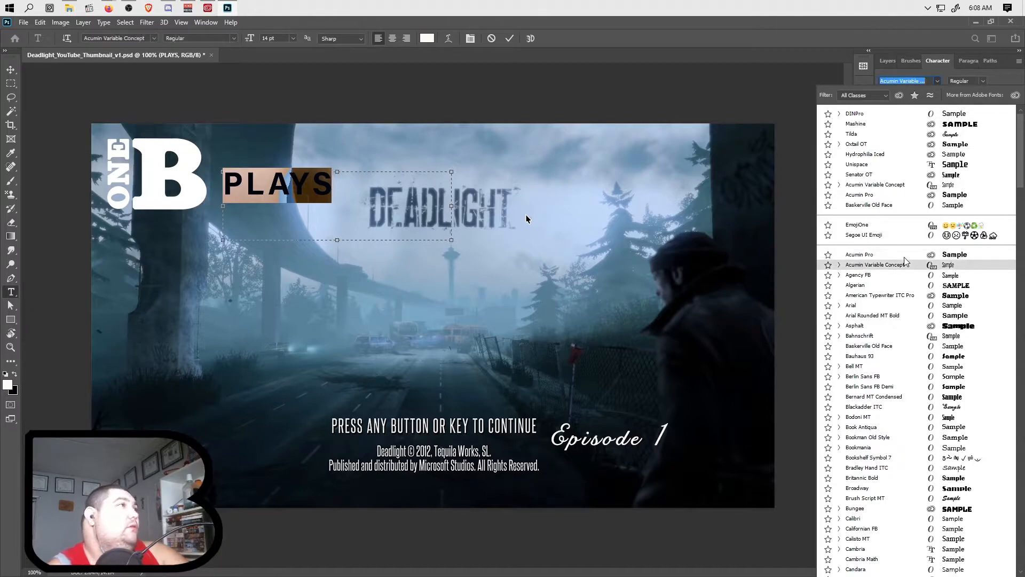
{"action": "key", "text": "Down"}
{"action": "key", "text": "Down"}
{"action": "key", "text": "Down"}
{"action": "key", "text": "Down"}
{"action": "key", "text": "Down"}
{"action": "key", "text": "Down"}
{"action": "key", "text": "Down"}
{"action": "key", "text": "Down"}
{"action": "key", "text": "Down"}
{"action": "key", "text": "Up"}
{"action": "key", "text": "Down"}
{"action": "key", "text": "Down"}
{"action": "key", "text": "Down"}
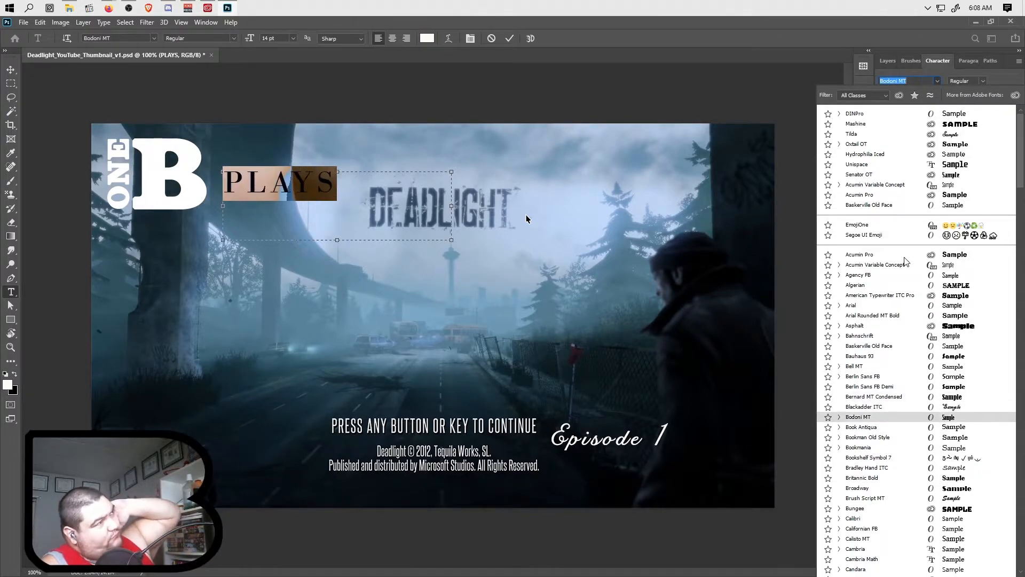
{"action": "key", "text": "Down"}
{"action": "key", "text": "Down"}
{"action": "key", "text": "Down"}
{"action": "key", "text": "Down"}
{"action": "key", "text": "Down"}
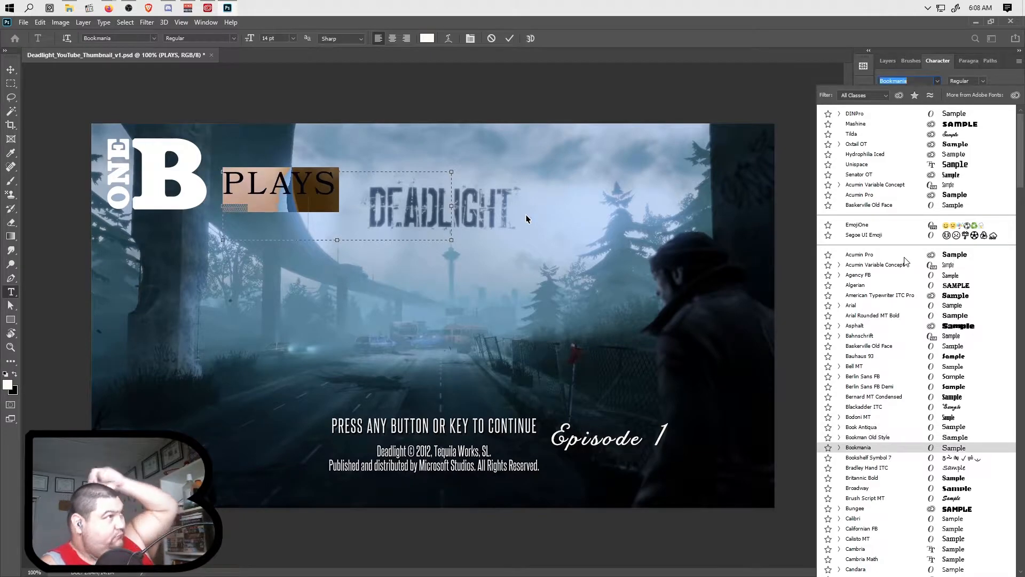
{"action": "key", "text": "Down"}
{"action": "key", "text": "Down"}
{"action": "key", "text": "Down"}
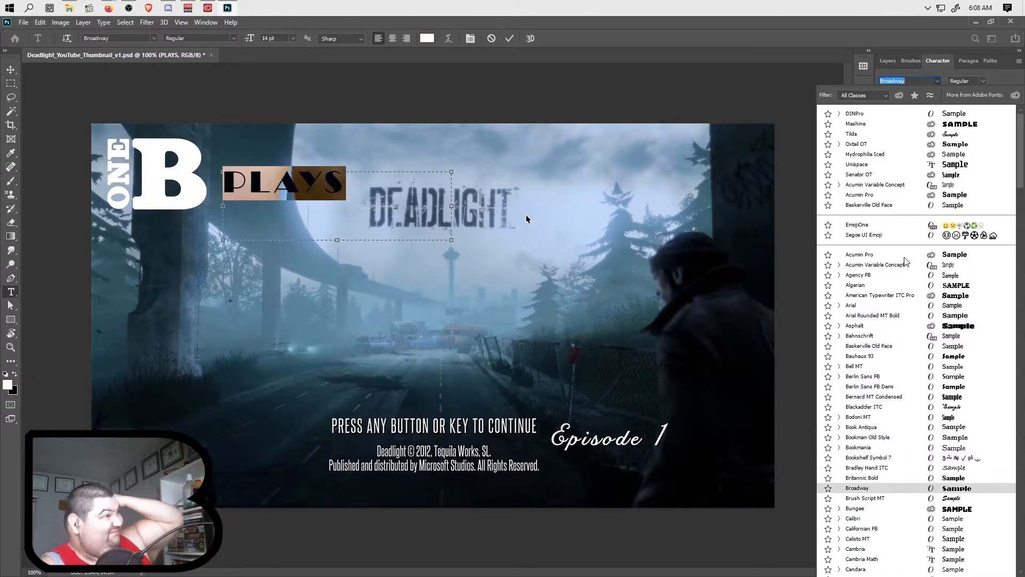
{"action": "key", "text": "Down"}
{"action": "key", "text": "Down"}
{"action": "key", "text": "Up"}
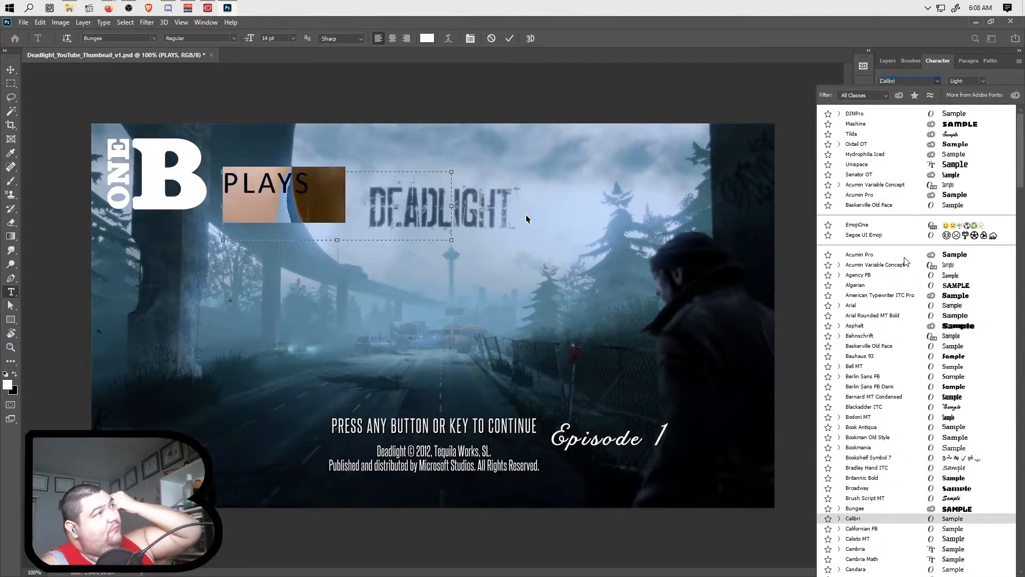
{"action": "key", "text": "Down"}
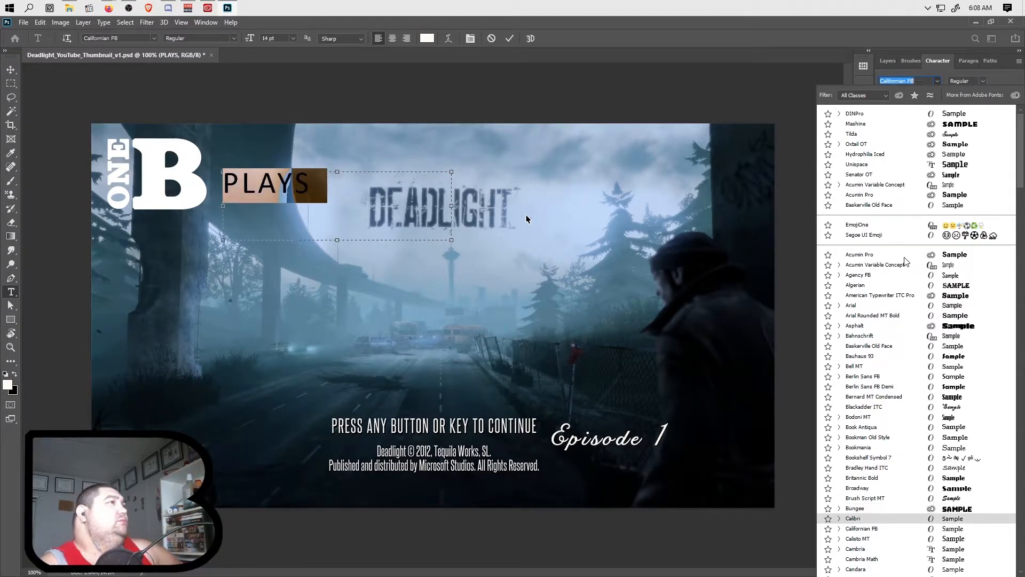
{"action": "key", "text": "Down"}
{"action": "key", "text": "Down"}
{"action": "key", "text": "Down"}
{"action": "key", "text": "Down"}
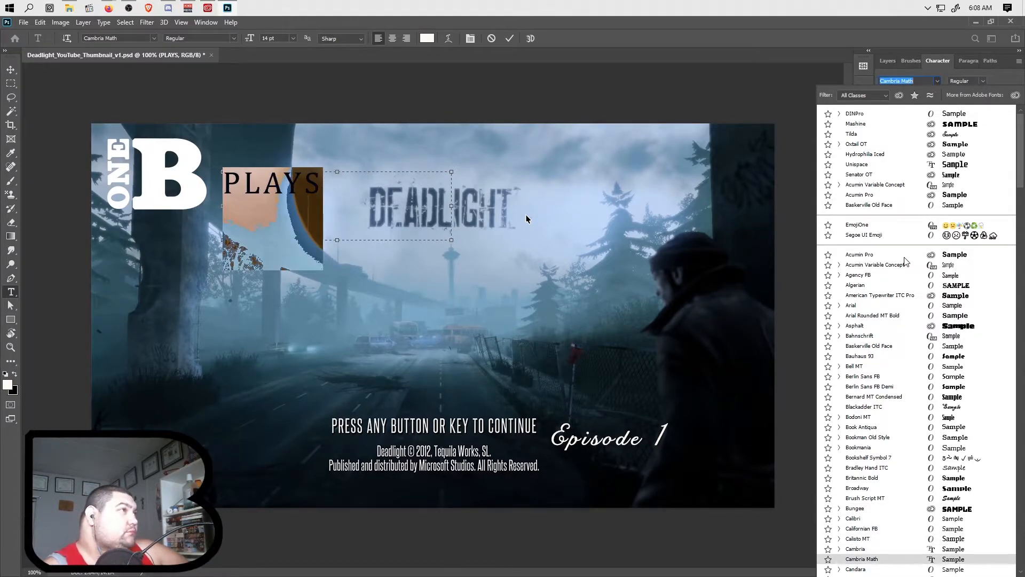
{"action": "key", "text": "Down"}
{"action": "key", "text": "Down"}
{"action": "key", "text": "Down"}
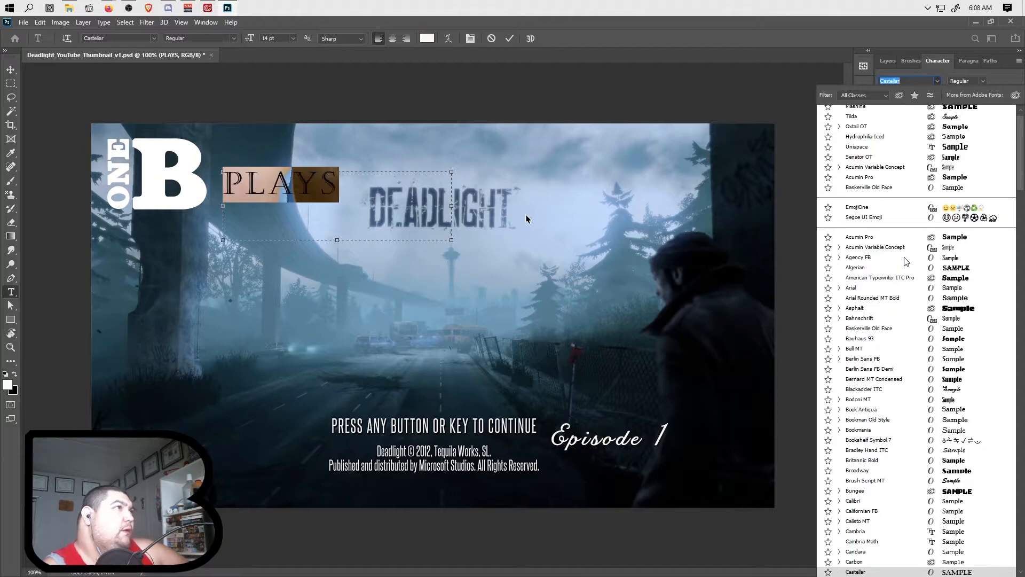
{"action": "key", "text": "Down"}
{"action": "key", "text": "Down"}
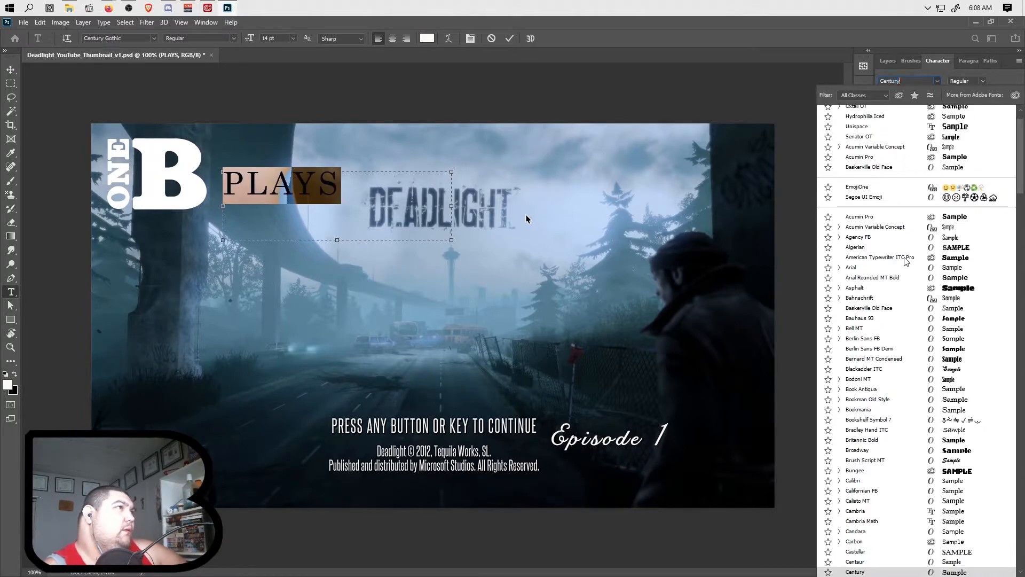
{"action": "key", "text": "Down"}
{"action": "key", "text": "Down"}
{"action": "key", "text": "Down"}
{"action": "key", "text": "Down"}
{"action": "key", "text": "Down"}
{"action": "key", "text": "Down"}
{"action": "key", "text": "Down"}
{"action": "key", "text": "Down"}
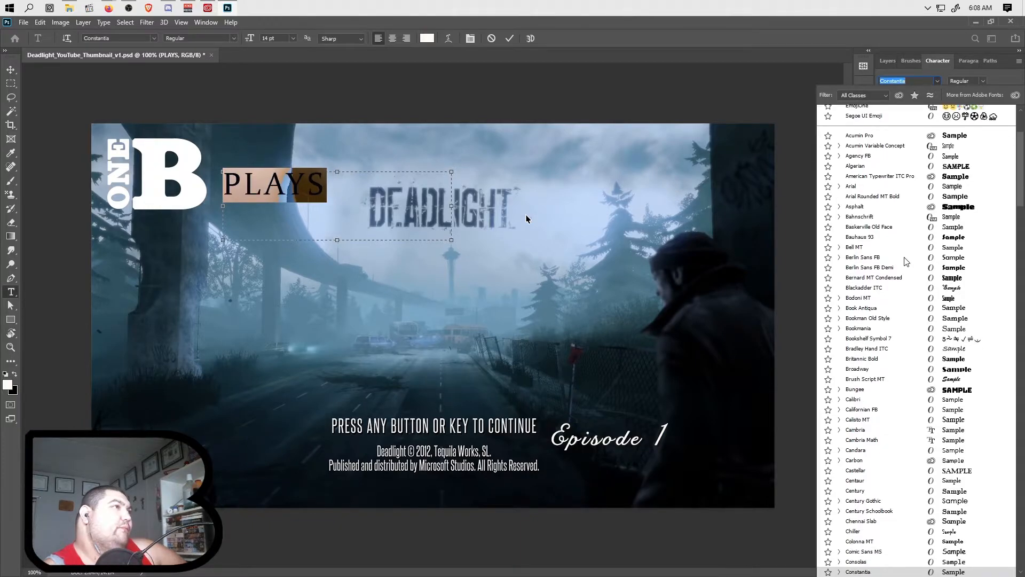
{"action": "key", "text": "Down"}
{"action": "key", "text": "Down"}
{"action": "key", "text": "Down"}
{"action": "key", "text": "Down"}
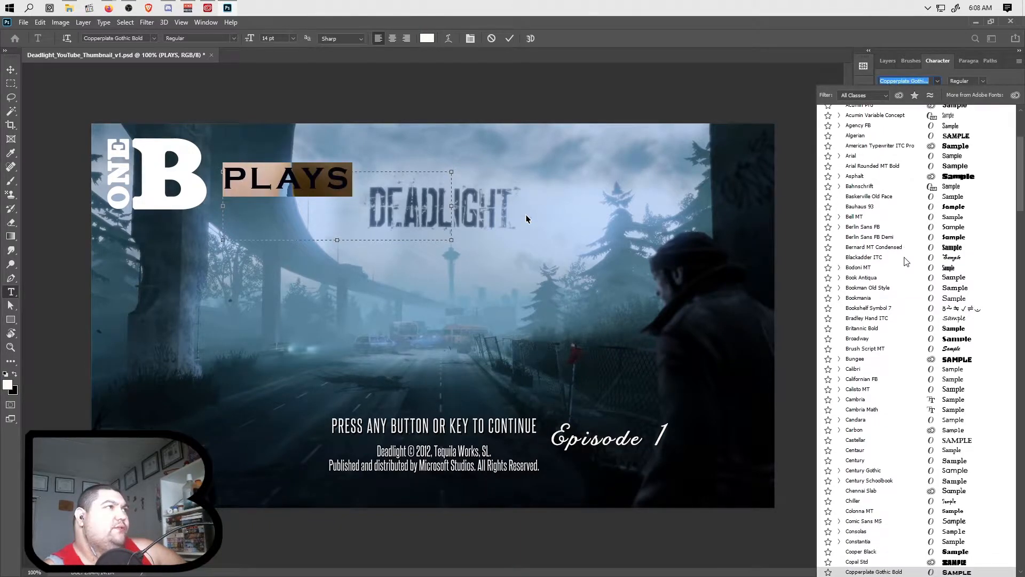
{"action": "key", "text": "Up"}
{"action": "key", "text": "Up"}
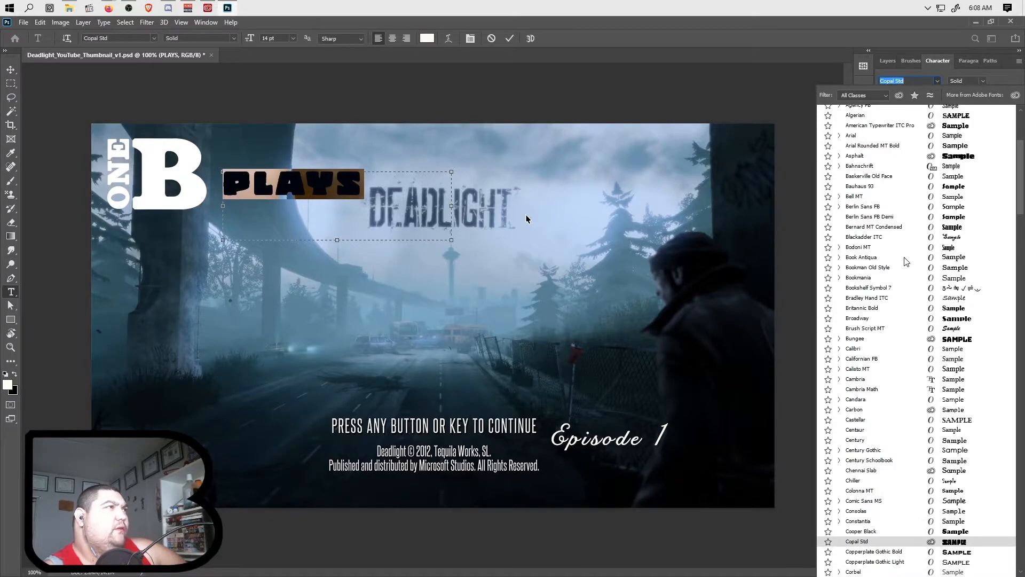
{"action": "key", "text": "Down"}
{"action": "key", "text": "Down"}
{"action": "key", "text": "Down"}
{"action": "key", "text": "Down"}
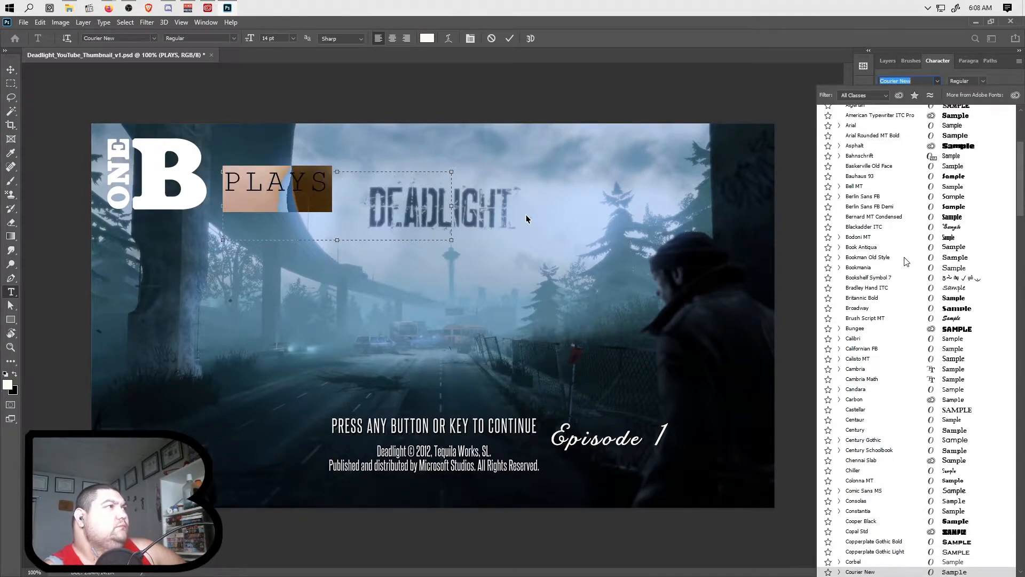
{"action": "key", "text": "Down"}
{"action": "key", "text": "Down"}
{"action": "key", "text": "Down"}
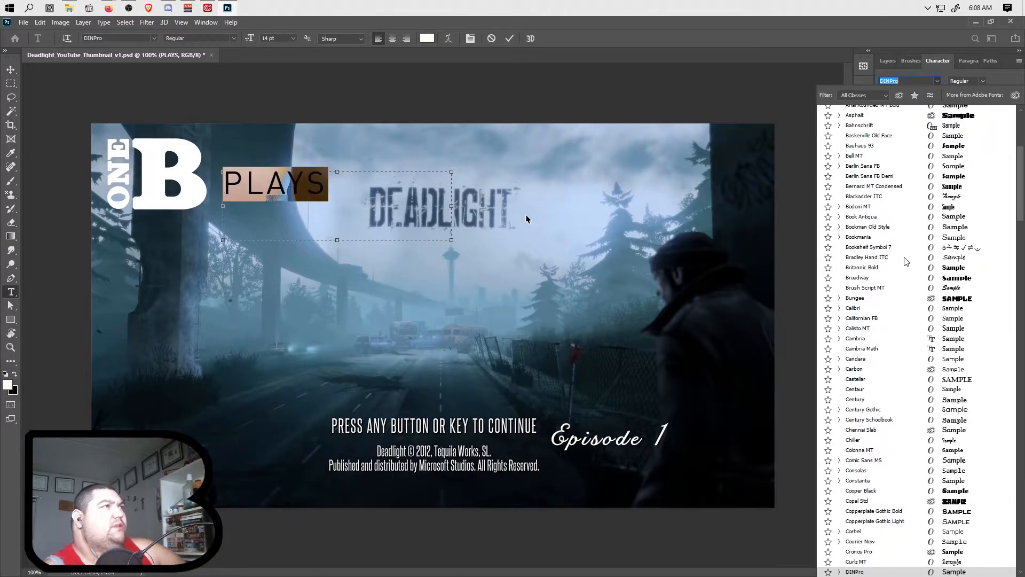
{"action": "key", "text": "Down"}
{"action": "key", "text": "Down"}
{"action": "key", "text": "Down"}
{"action": "key", "text": "Down"}
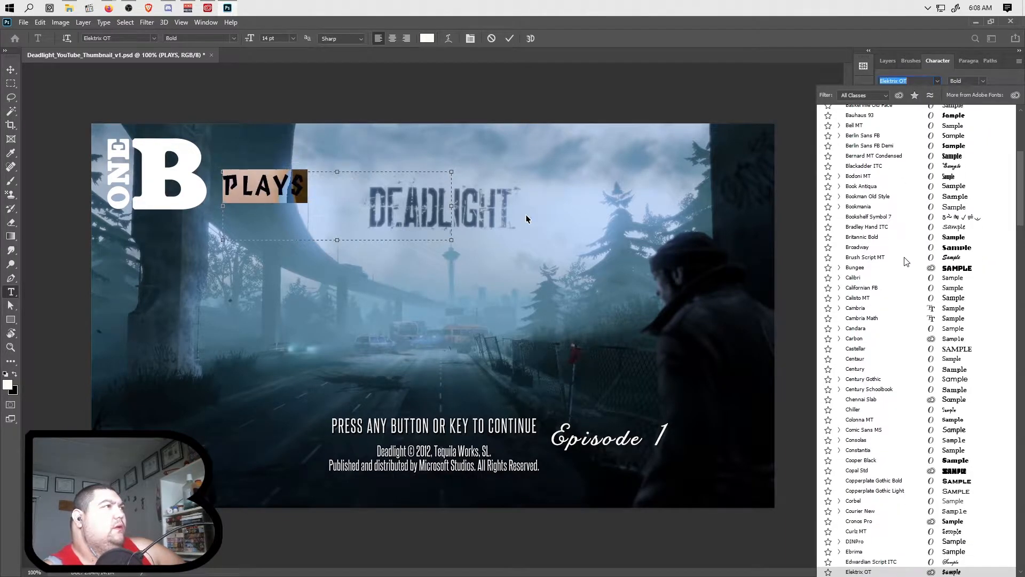
{"action": "key", "text": "Up"}
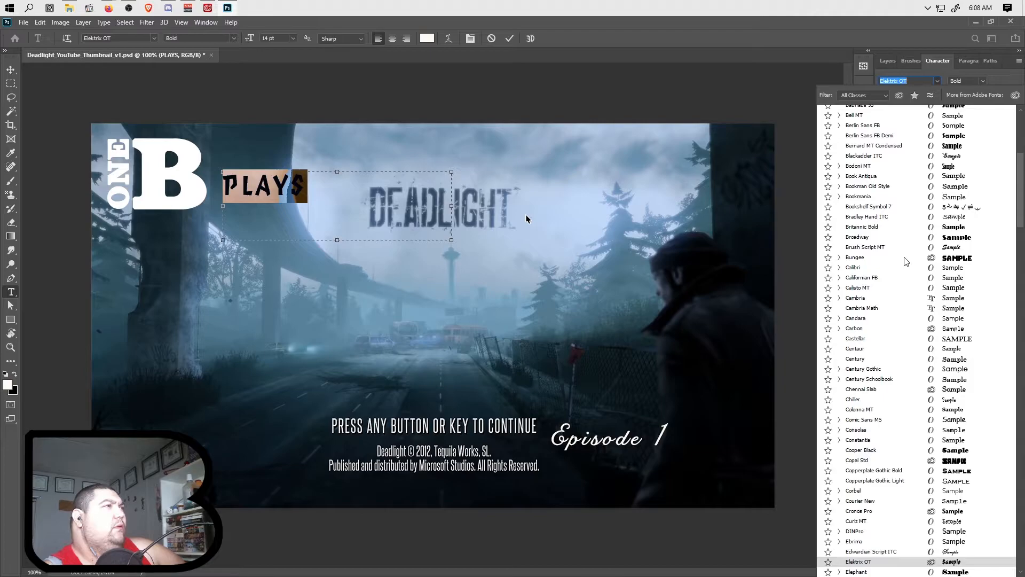
{"action": "key", "text": "Down"}
{"action": "key", "text": "Down"}
{"action": "key", "text": "Down"}
{"action": "key", "text": "Down"}
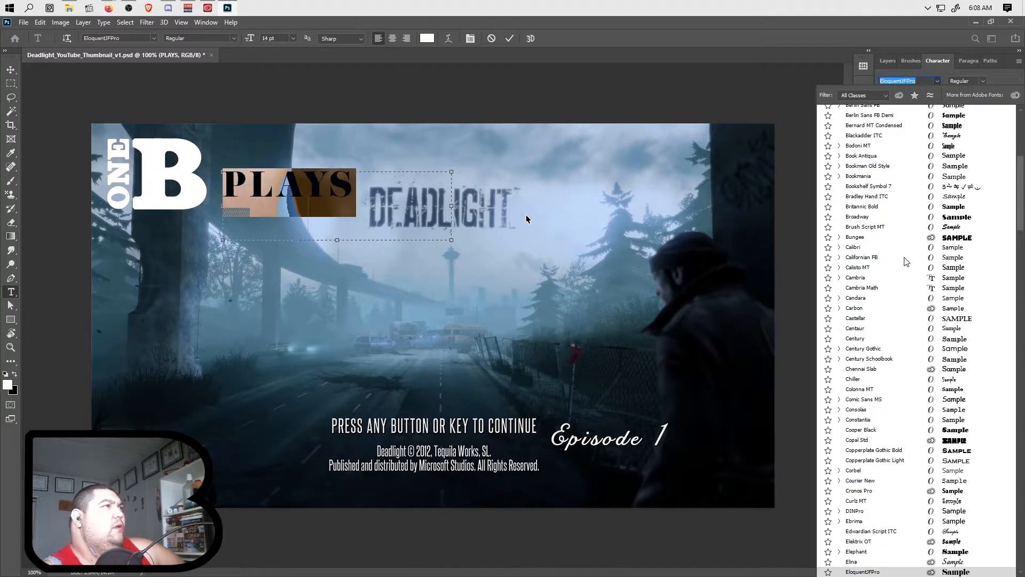
{"action": "key", "text": "Down"}
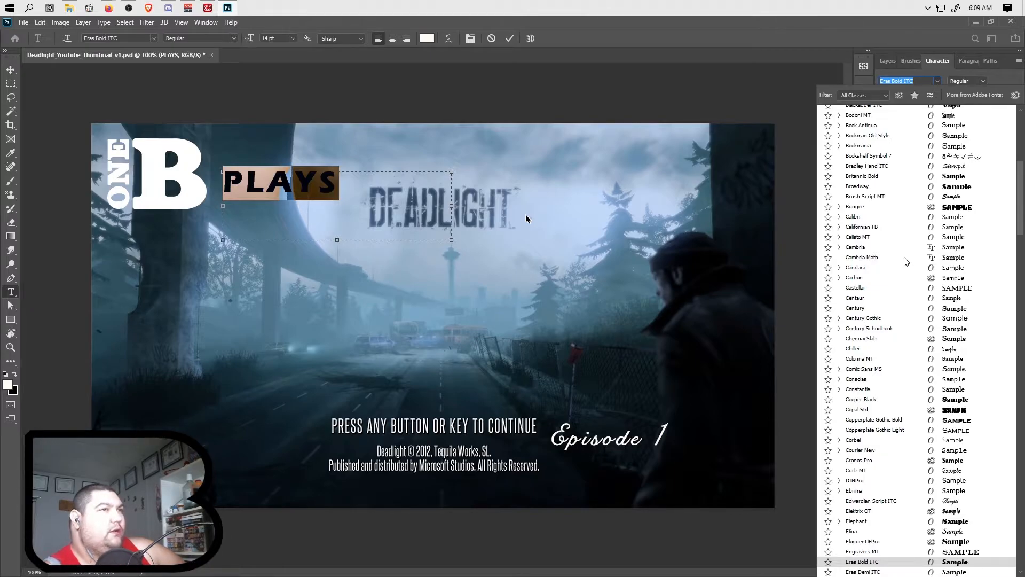
{"action": "key", "text": "Down"}
{"action": "key", "text": "Down"}
{"action": "key", "text": "Down"}
{"action": "key", "text": "Down"}
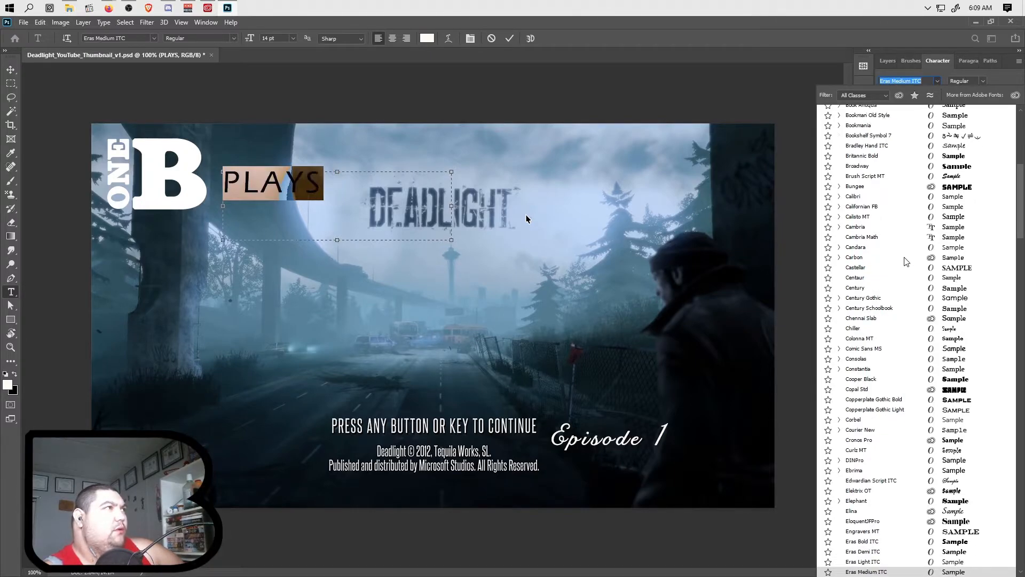
{"action": "key", "text": "Down"}
{"action": "key", "text": "Down"}
{"action": "key", "text": "Down"}
{"action": "key", "text": "Down"}
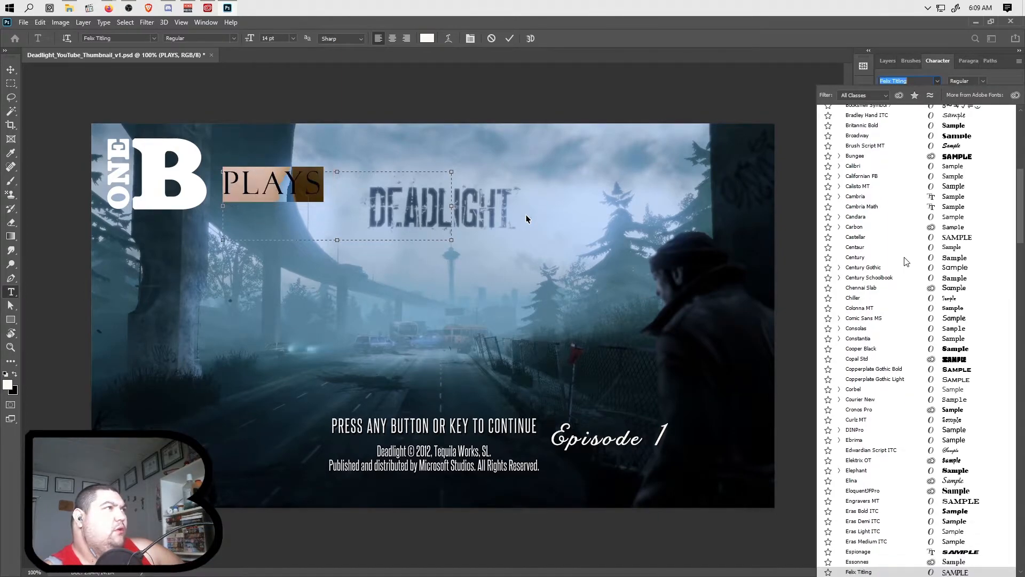
{"action": "key", "text": "Down"}
{"action": "key", "text": "Down"}
{"action": "key", "text": "Down"}
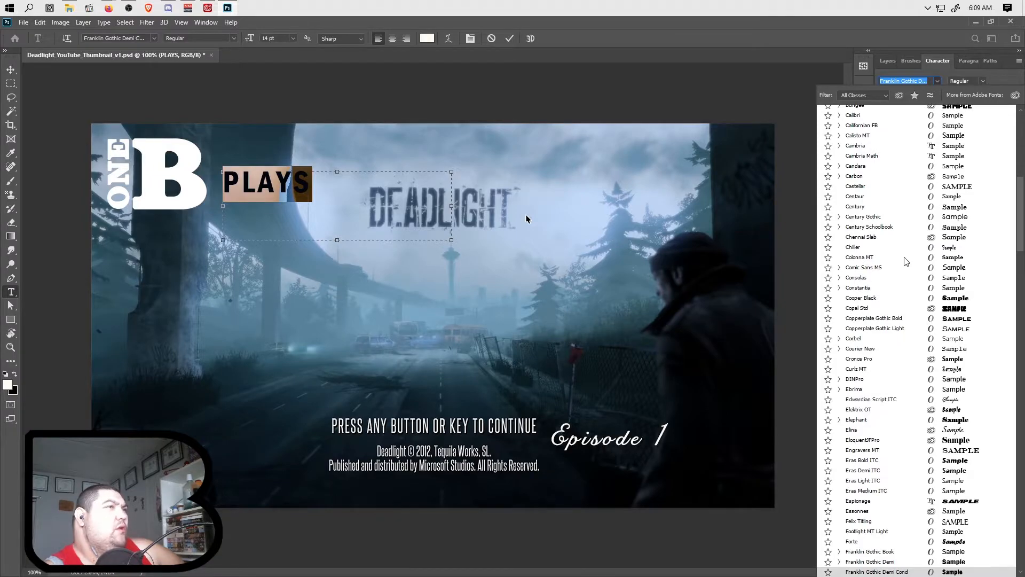
{"action": "key", "text": "Up"}
{"action": "key", "text": "Up"}
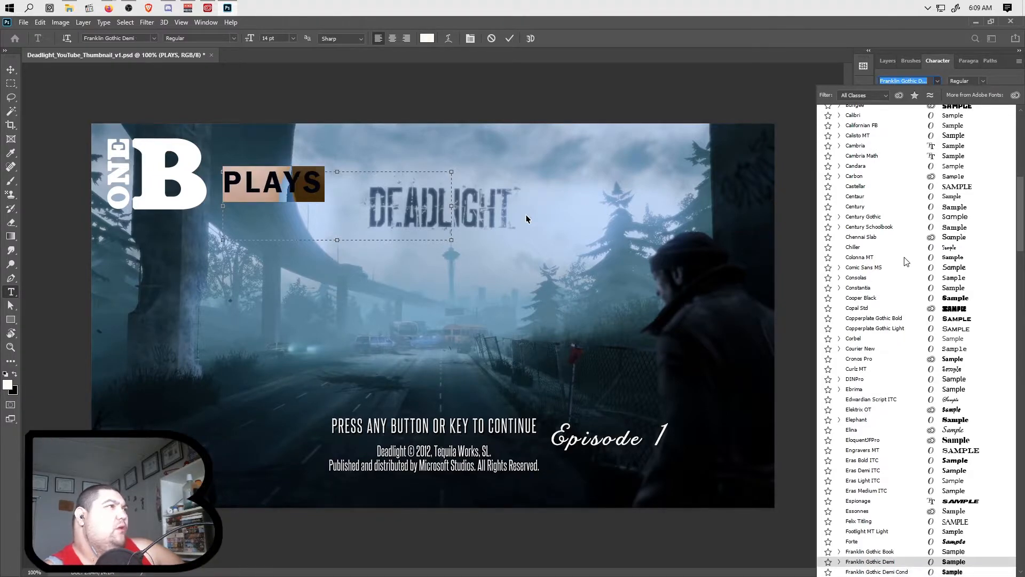
{"action": "key", "text": "Down"}
{"action": "key", "text": "Down"}
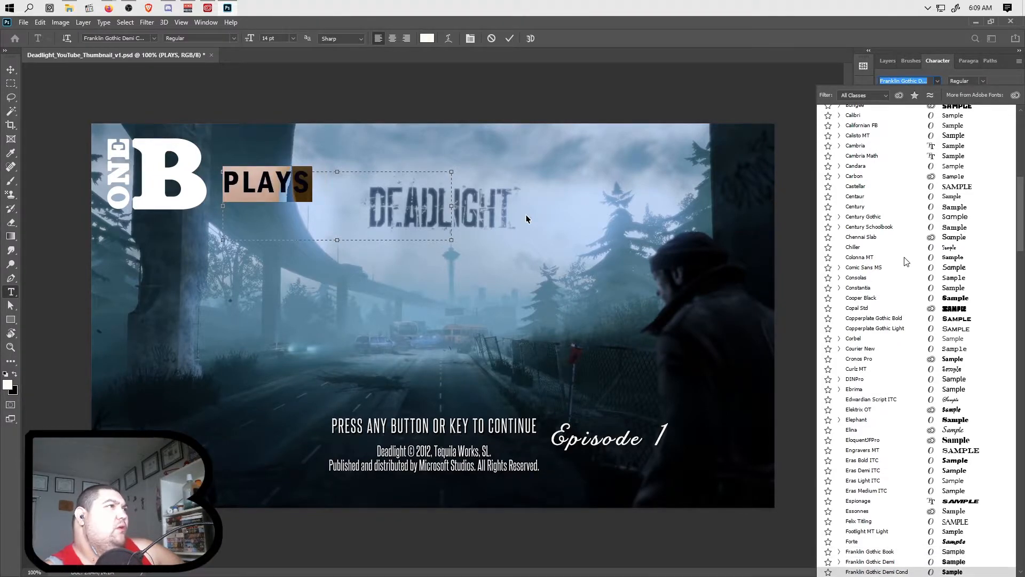
{"action": "key", "text": "Down"}
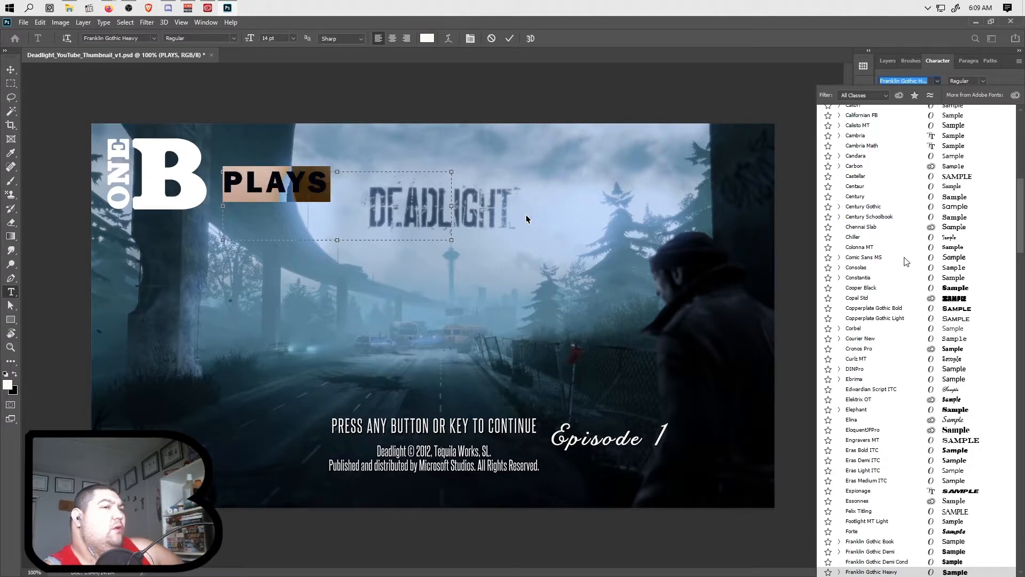
{"action": "key", "text": "Down"}
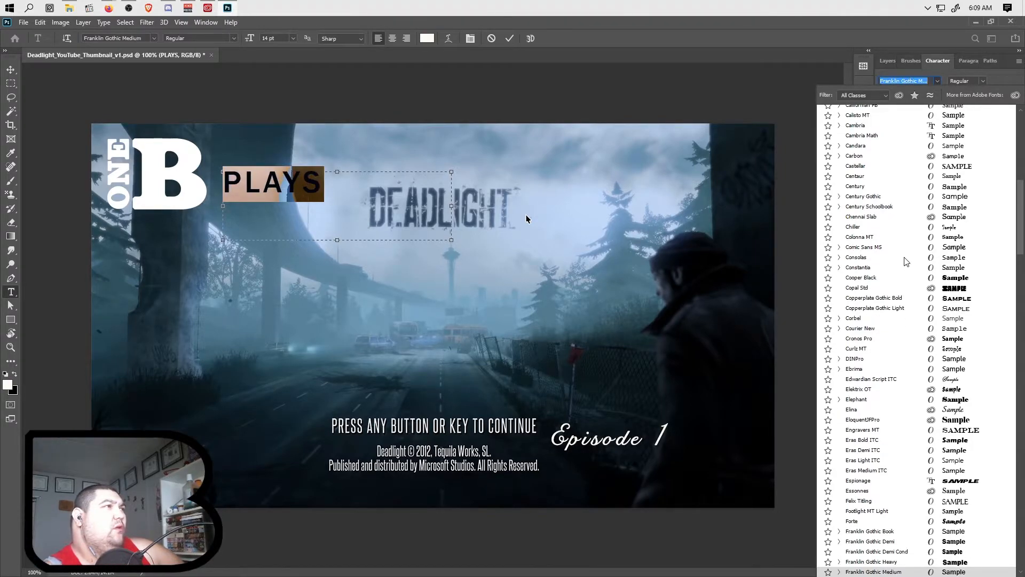
Step: Try the DINPro font in its Medium style on the PLAYS text
{"action": "key", "text": "Up"}
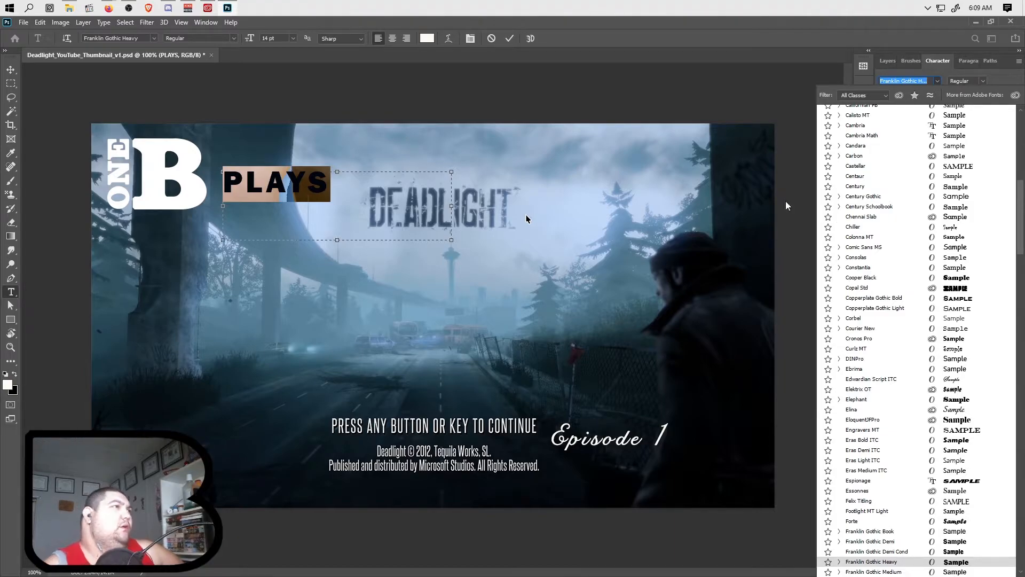
{"action": "key", "text": "Escape"}
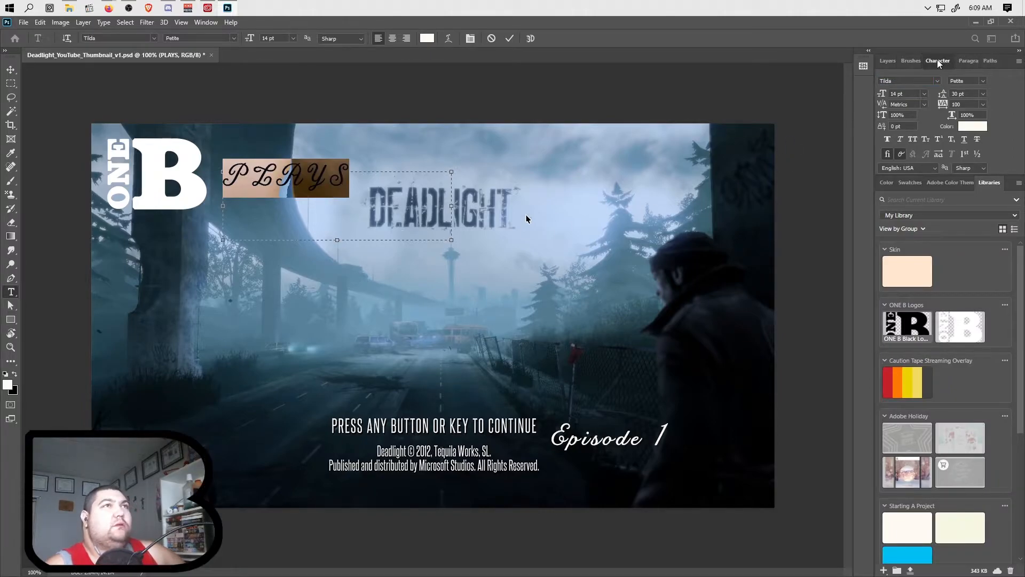
{"action": "left_click", "coordinate": [937, 81]}
{"action": "scroll", "coordinate": [912, 309], "scroll_direction": "down", "scroll_amount": 12}
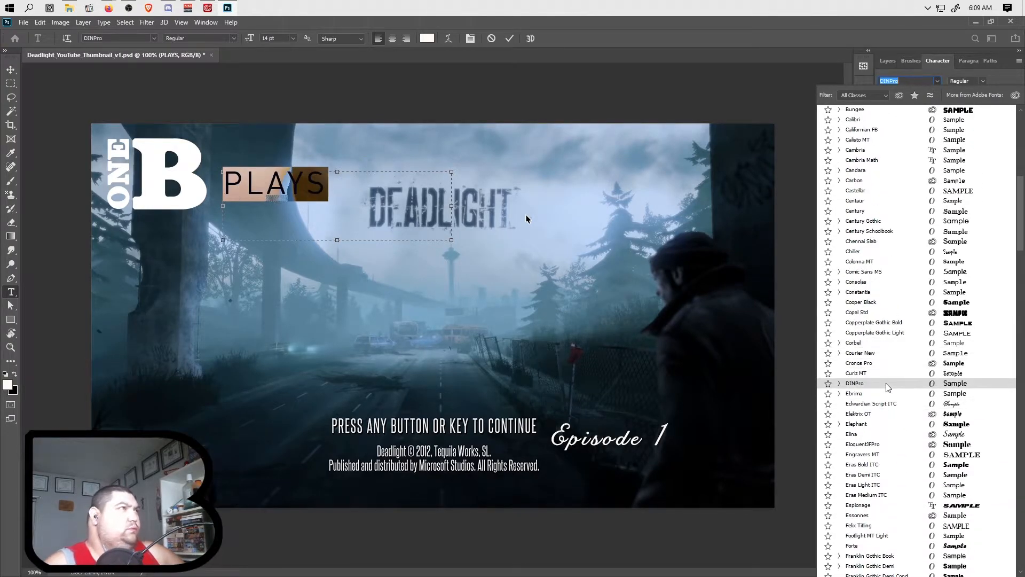
{"action": "left_click", "coordinate": [840, 383]}
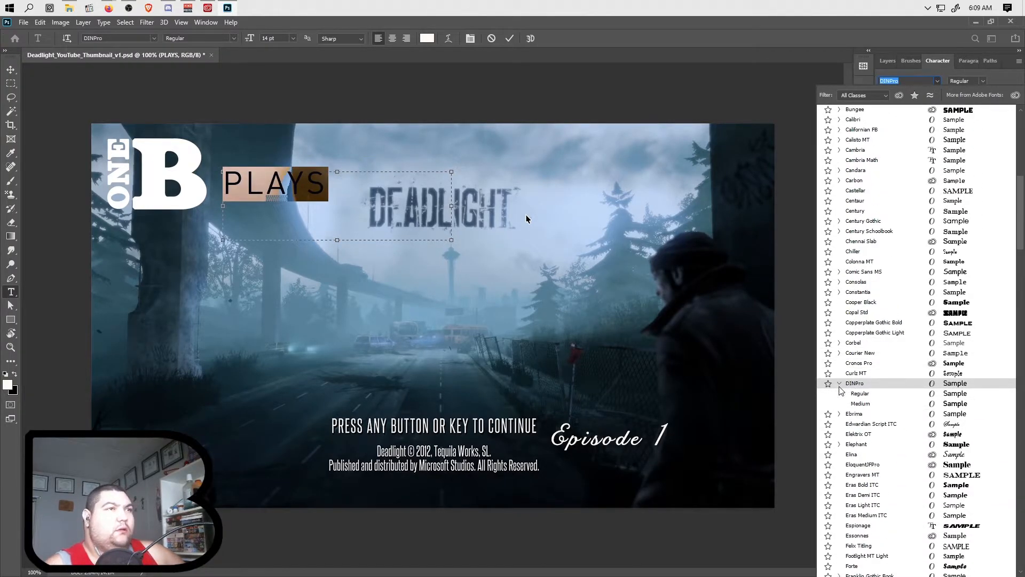
{"action": "left_click", "coordinate": [880, 404]}
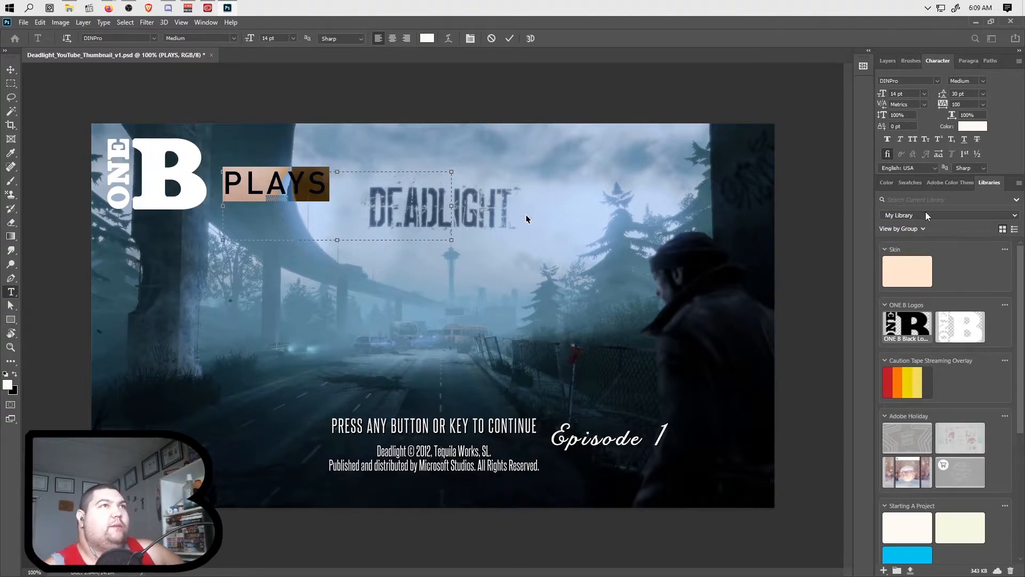
Step: Set the font of the PLAYS text to Franklin Gothic Medium Cond
{"action": "left_click", "coordinate": [907, 67]}
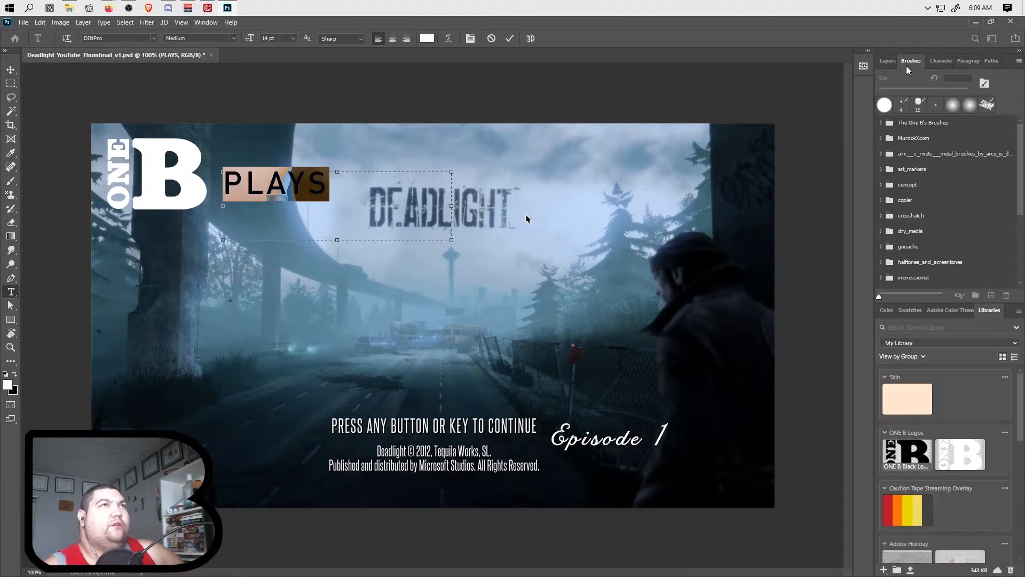
{"action": "left_click", "coordinate": [940, 66]}
{"action": "left_click", "coordinate": [937, 80]}
{"action": "scroll", "coordinate": [911, 347], "scroll_direction": "down", "scroll_amount": 2}
{"action": "scroll", "coordinate": [911, 371], "scroll_direction": "down", "scroll_amount": 10}
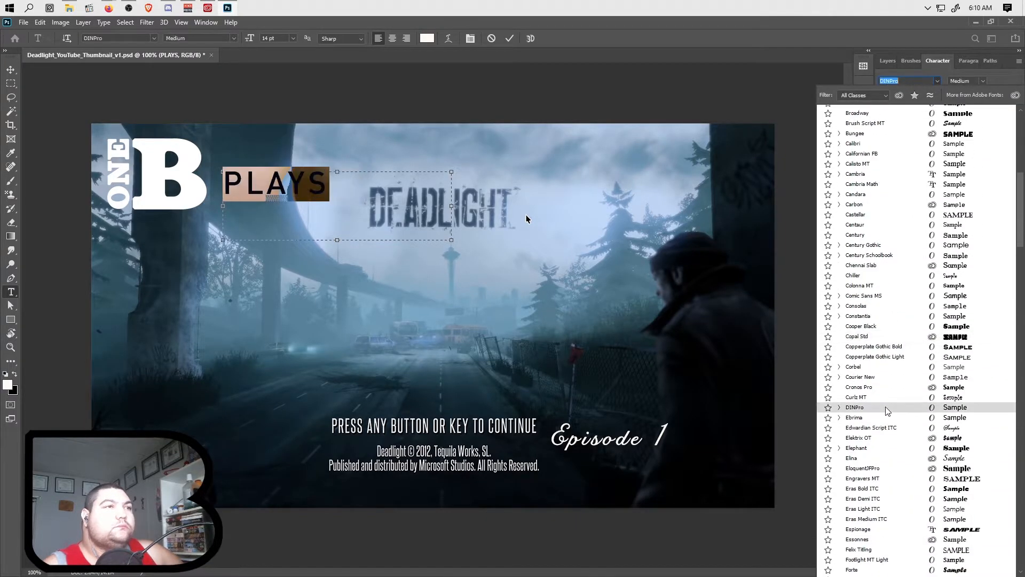
{"action": "scroll", "coordinate": [887, 410], "scroll_direction": "down", "scroll_amount": 3}
{"action": "scroll", "coordinate": [892, 438], "scroll_direction": "down", "scroll_amount": 3}
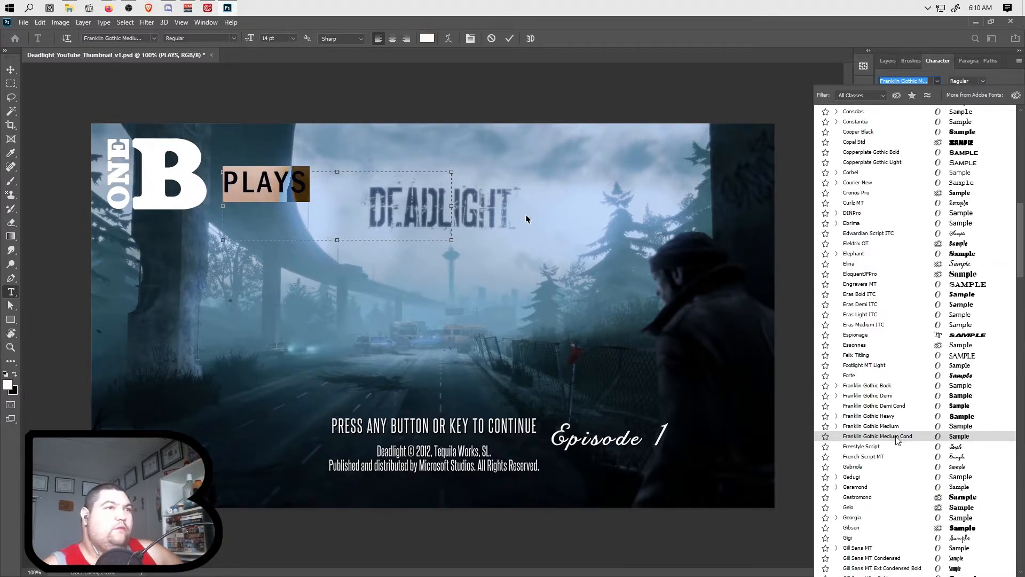
{"action": "left_click", "coordinate": [898, 438]}
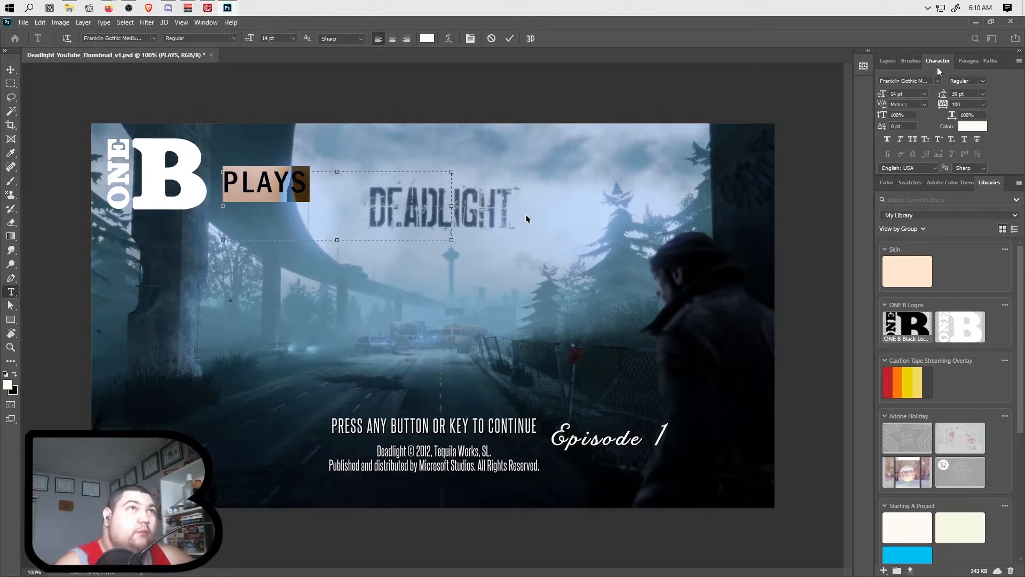
Step: Try the Tilda font on PLAYS with a narrower text box, and return the word to Franklin Gothic Medium Cond
{"action": "left_click", "coordinate": [938, 81]}
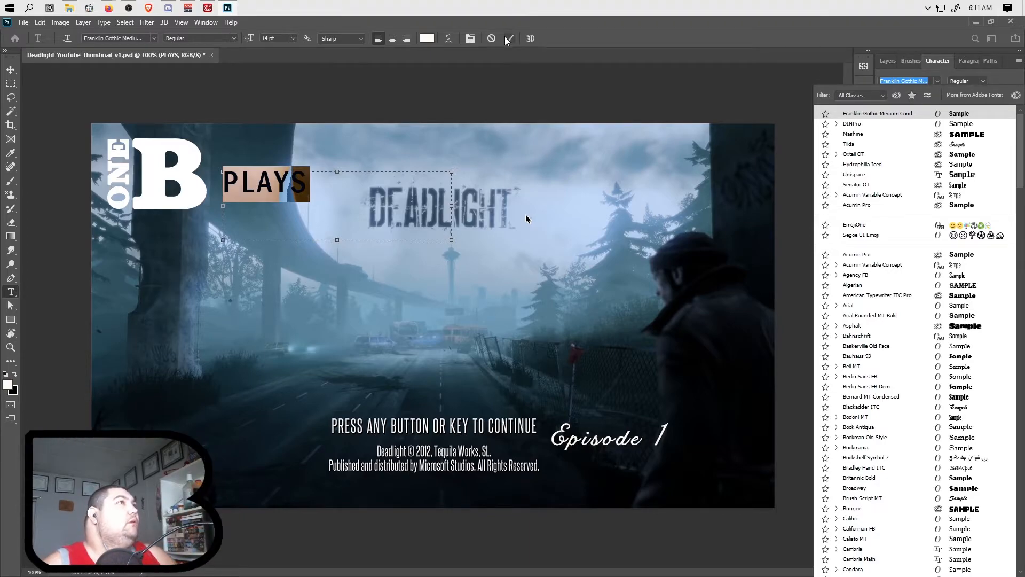
{"action": "left_click", "coordinate": [849, 144]}
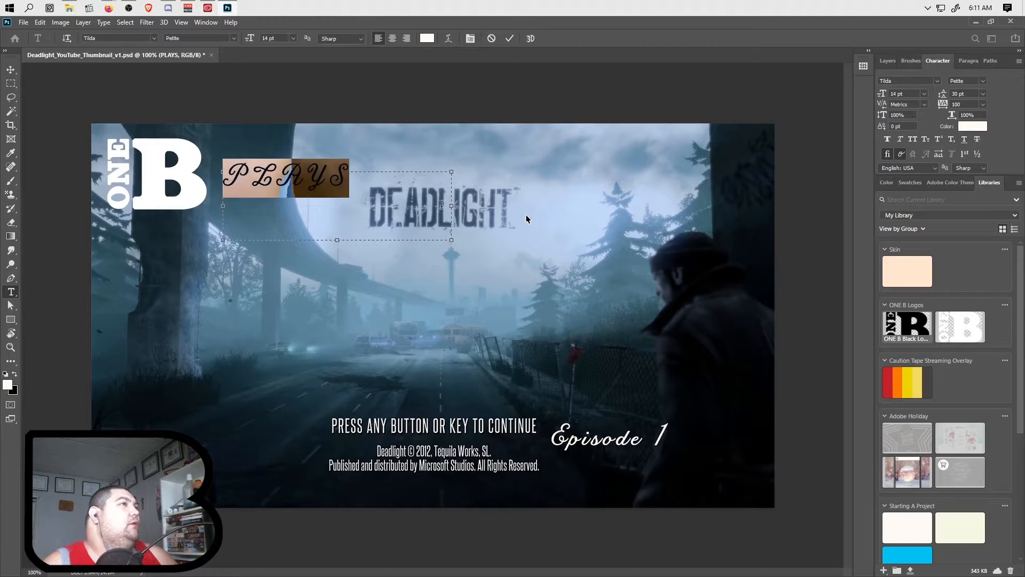
{"action": "left_click_drag", "start_coordinate": [451, 206], "coordinate": [351, 209]}
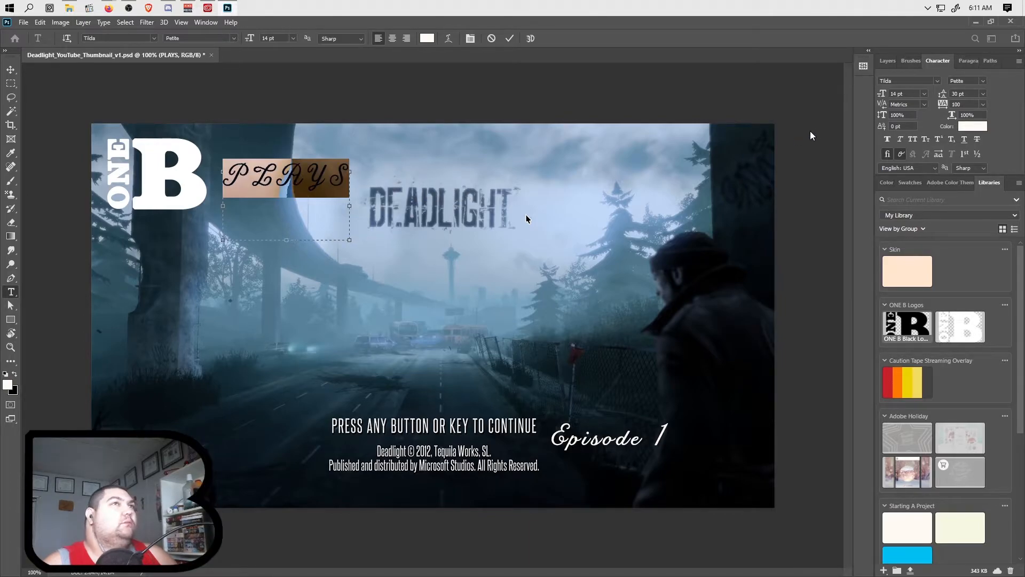
{"action": "left_click", "coordinate": [937, 81]}
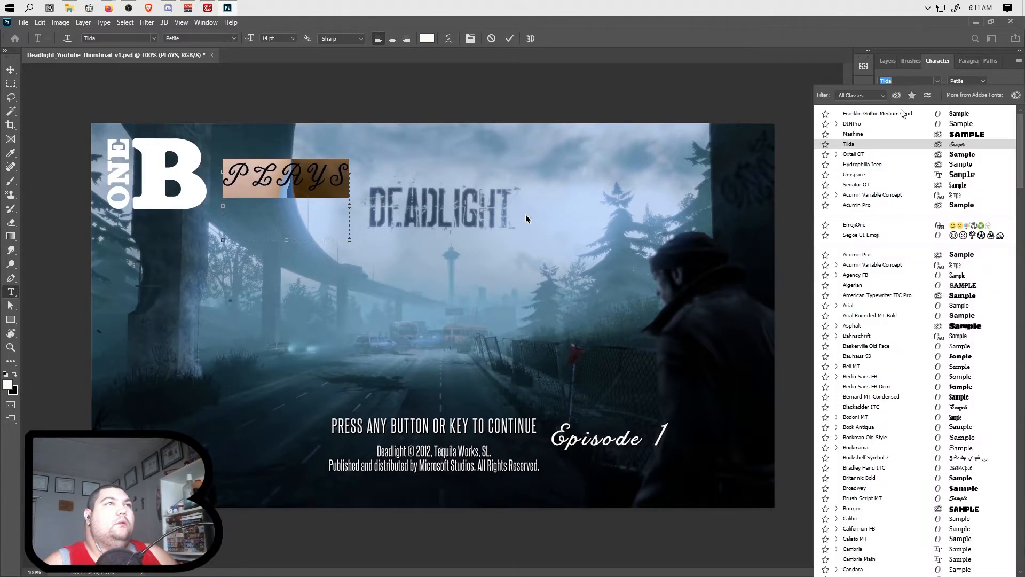
{"action": "left_click", "coordinate": [902, 111]}
{"action": "left_click", "coordinate": [322, 194]}
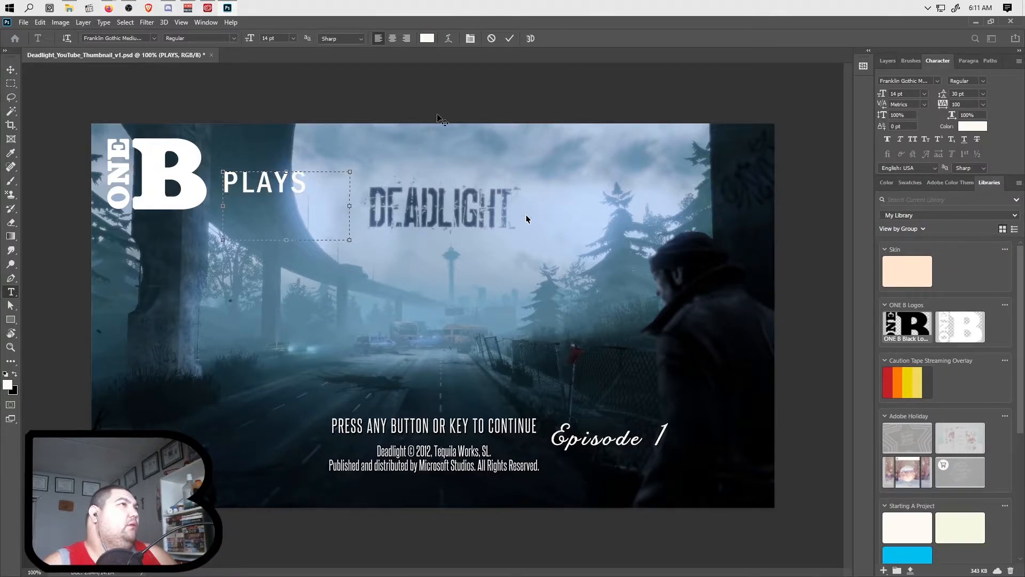
Step: Tighten the width of the PLAYS text box and set the selected word's size to 16 pt
{"action": "left_click_drag", "start_coordinate": [351, 208], "coordinate": [229, 197]}
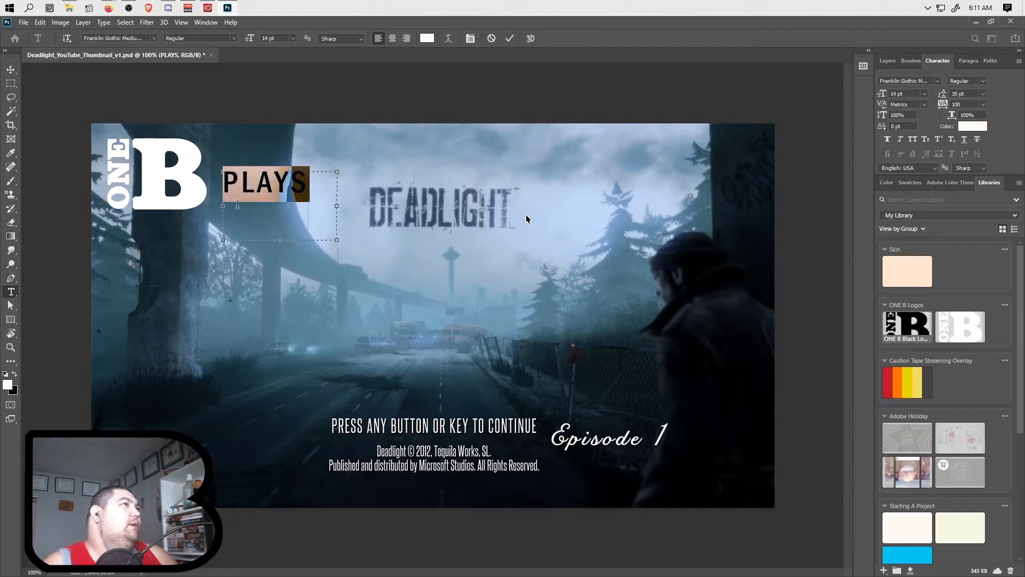
{"action": "left_click", "coordinate": [925, 93]}
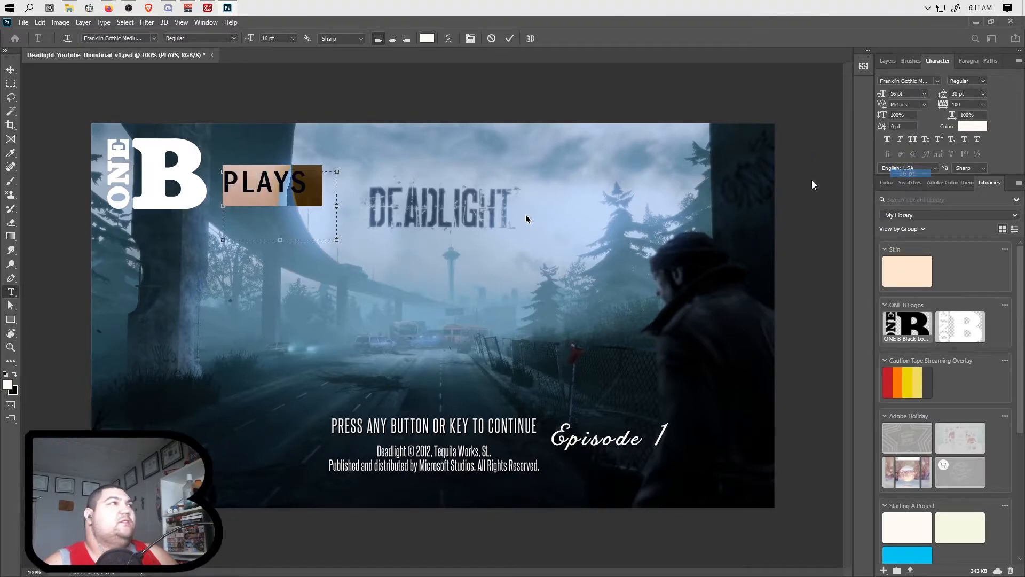
{"action": "left_click", "coordinate": [908, 164]}
Step: Shrink the PLAYS text box closely around the word, to a height of about 45 px, and commit the text
{"action": "left_click_drag", "start_coordinate": [337, 207], "coordinate": [321, 209]}
{"action": "left_click_drag", "start_coordinate": [273, 240], "coordinate": [275, 199]}
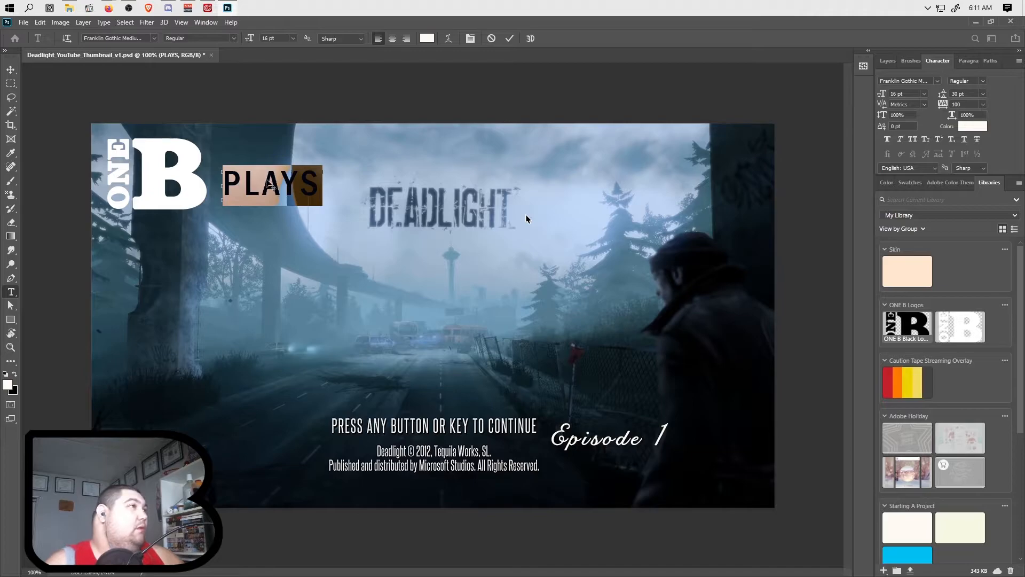
{"action": "scroll", "coordinate": [269, 184], "scroll_direction": "up", "scroll_amount": 5}
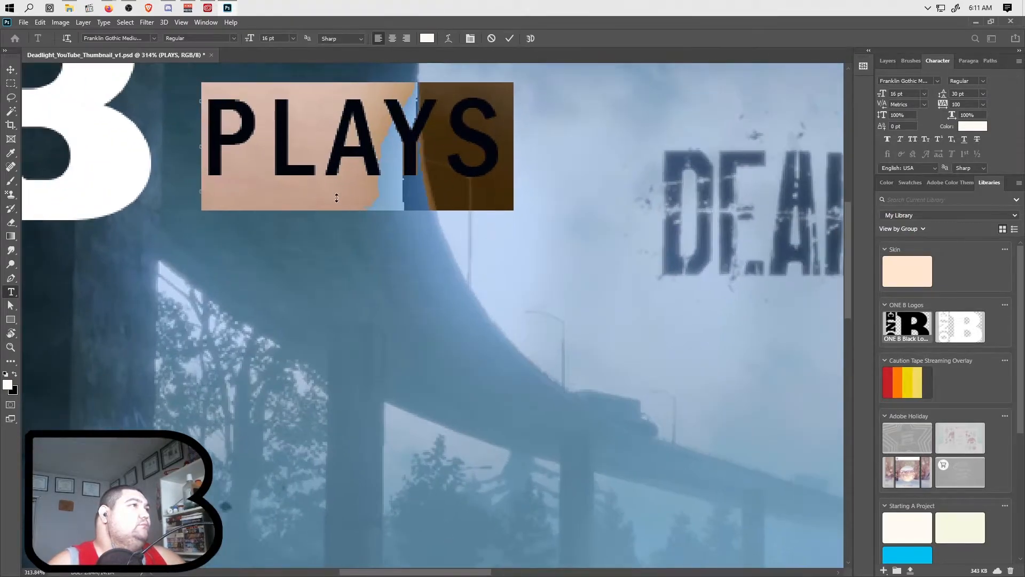
{"action": "left_click_drag", "start_coordinate": [339, 193], "coordinate": [343, 182]}
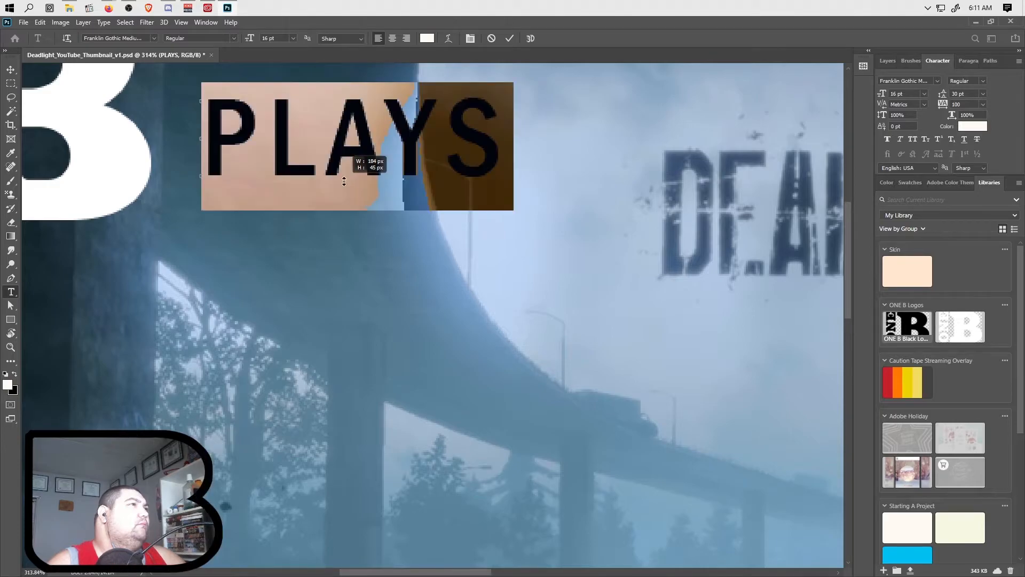
{"action": "left_click_drag", "start_coordinate": [503, 140], "coordinate": [499, 137]}
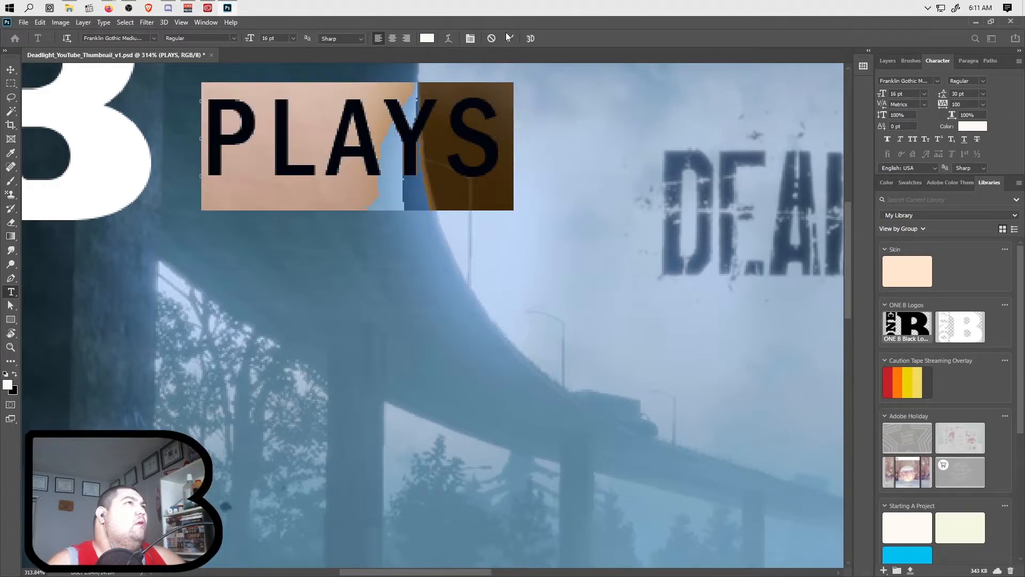
{"action": "left_click", "coordinate": [508, 37]}
Step: Move PLAYS down level with the base of the ONE B logo, and set its letter tracking to 50
{"action": "left_click", "coordinate": [7, 71]}
{"action": "left_click_drag", "start_coordinate": [350, 138], "coordinate": [351, 183]}
{"action": "left_click", "coordinate": [11, 291]}
{"action": "double_click", "coordinate": [486, 191]}
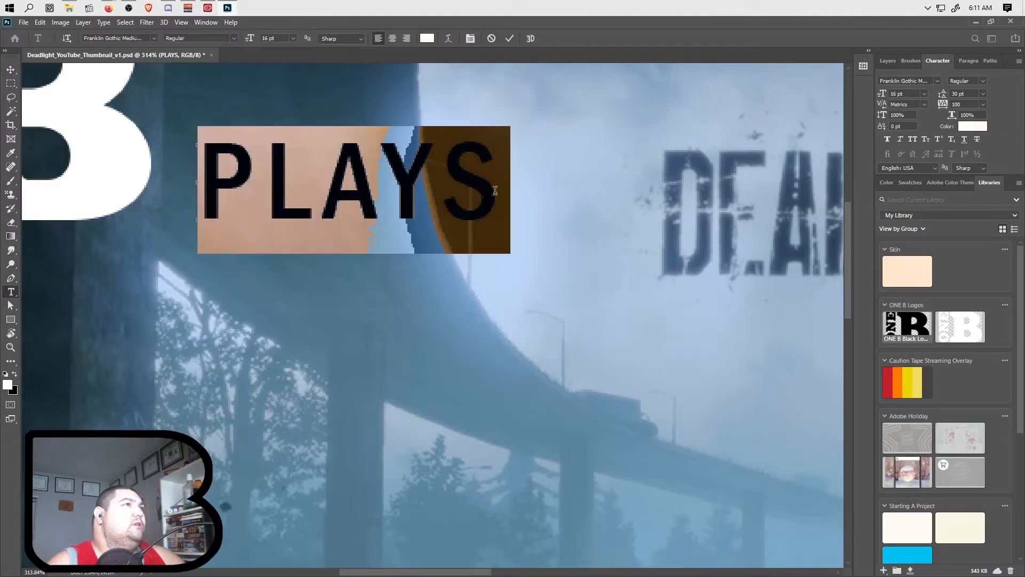
{"action": "left_click", "coordinate": [982, 104]}
{"action": "left_click", "coordinate": [980, 213]}
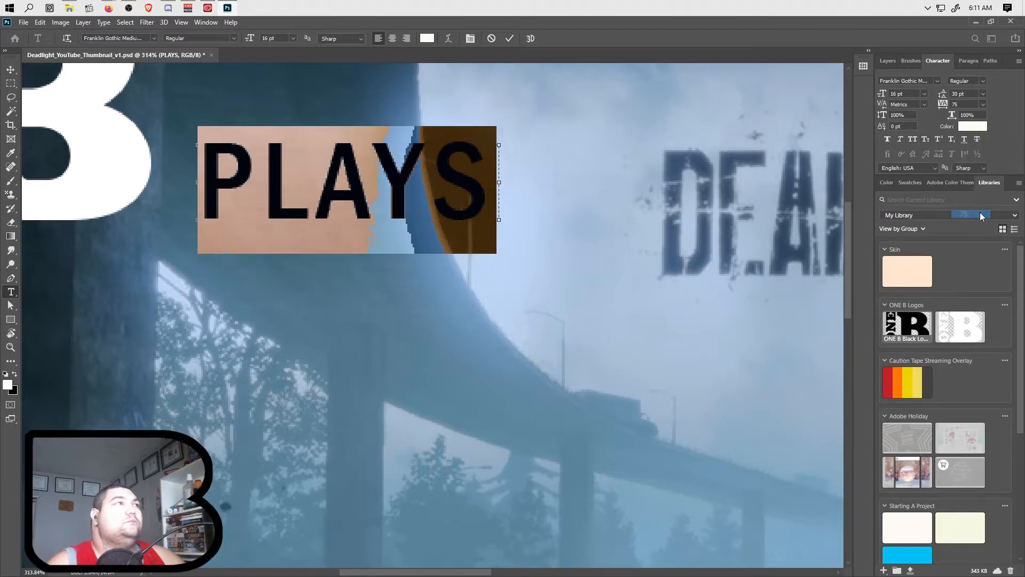
{"action": "left_click", "coordinate": [984, 104]}
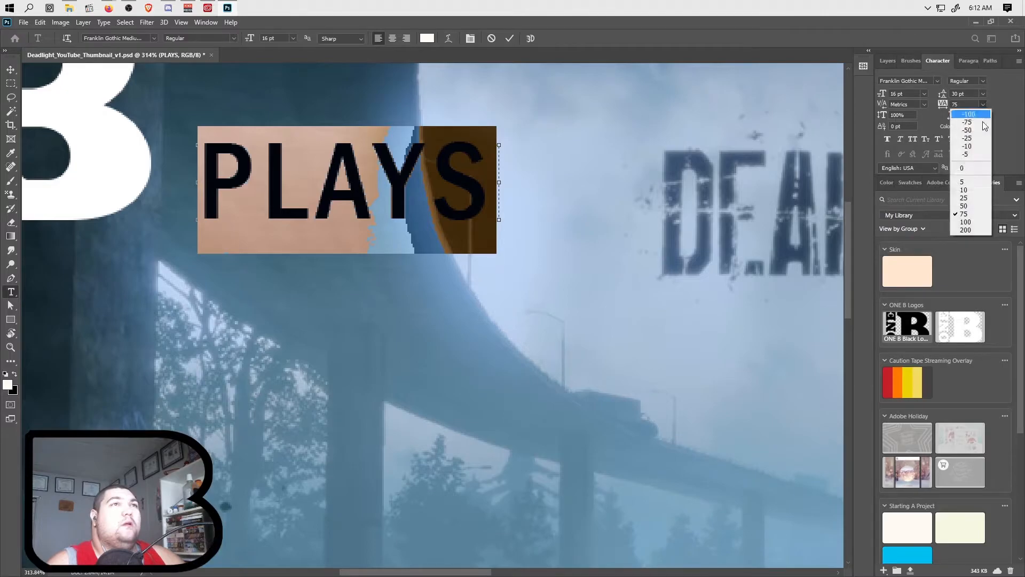
{"action": "left_click", "coordinate": [985, 205]}
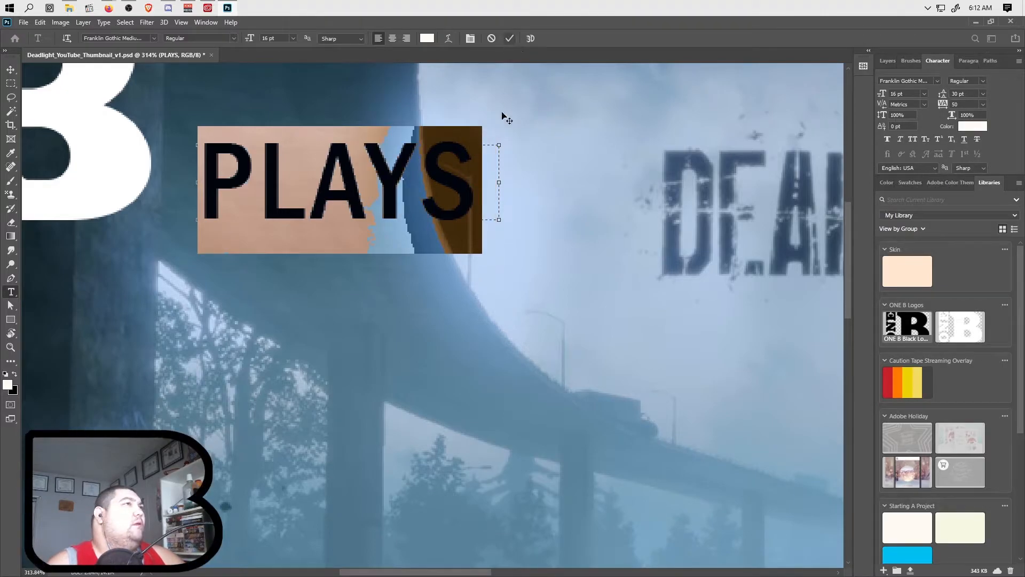
Step: Narrow the PLAYS text box to about 166 px and move the word closer to the ONE B logo
{"action": "left_click_drag", "start_coordinate": [499, 182], "coordinate": [483, 184]}
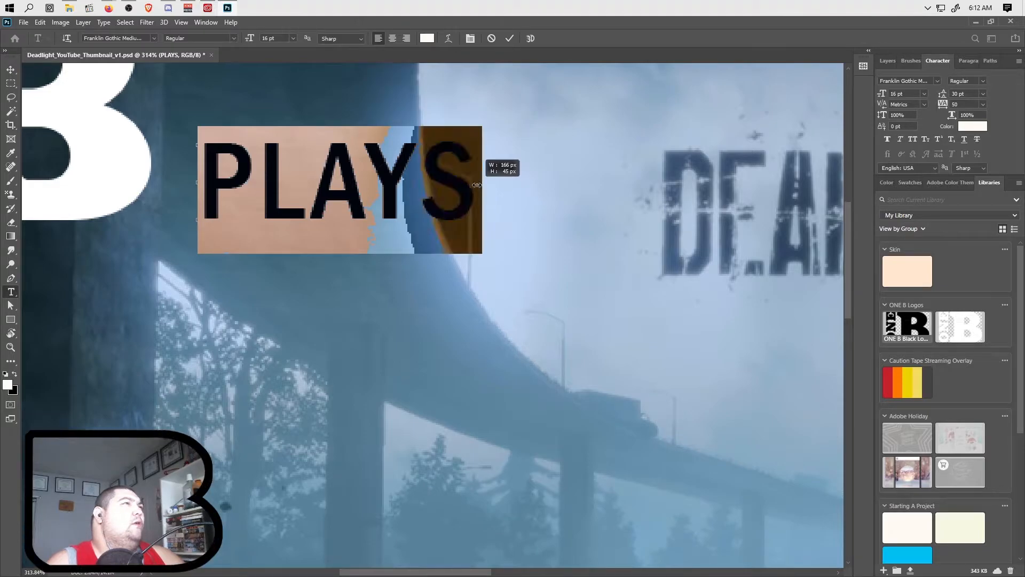
{"action": "left_click", "coordinate": [510, 38]}
{"action": "scroll", "coordinate": [359, 248], "scroll_direction": "down", "scroll_amount": 5}
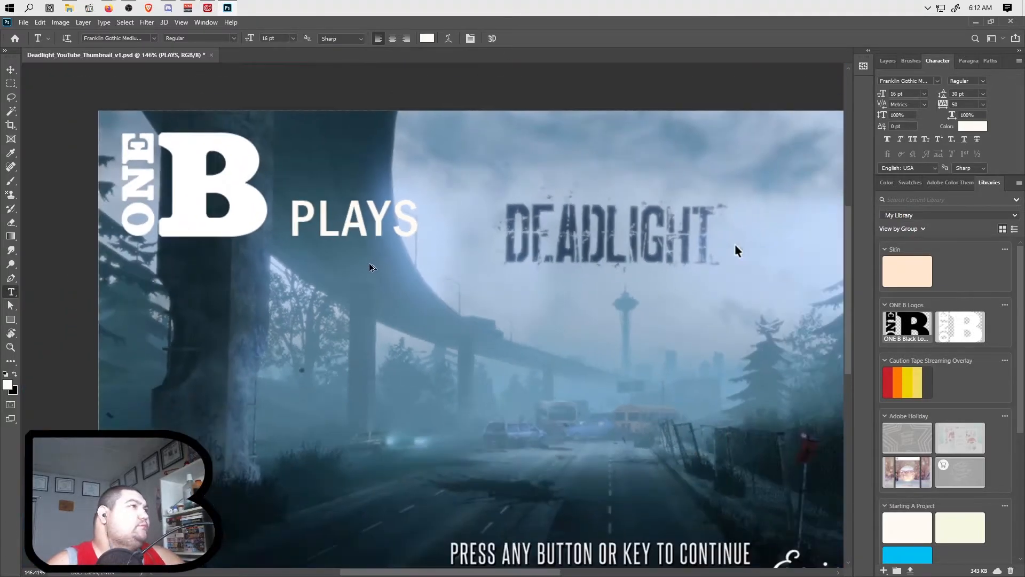
{"action": "key", "text": "v"}
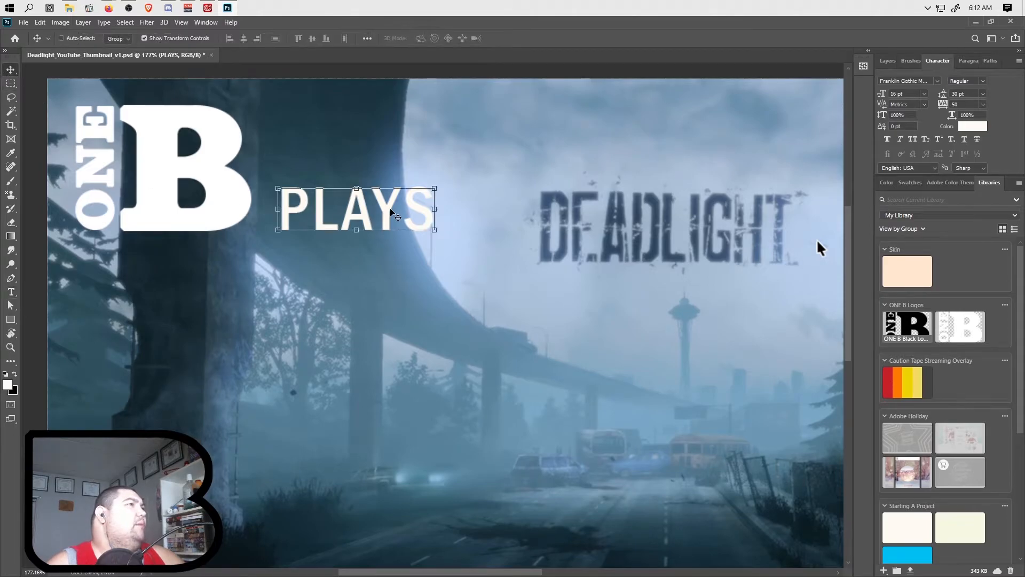
{"action": "left_click_drag", "start_coordinate": [388, 211], "coordinate": [380, 212]}
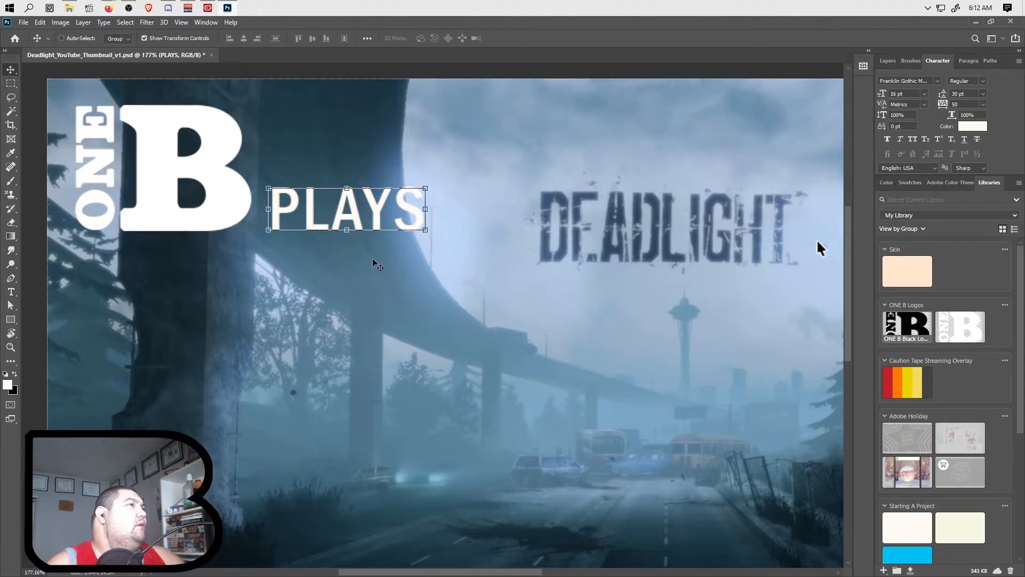
{"action": "scroll", "coordinate": [374, 259], "scroll_direction": "down", "scroll_amount": 2}
{"action": "scroll", "coordinate": [375, 290], "scroll_direction": "down", "scroll_amount": 1}
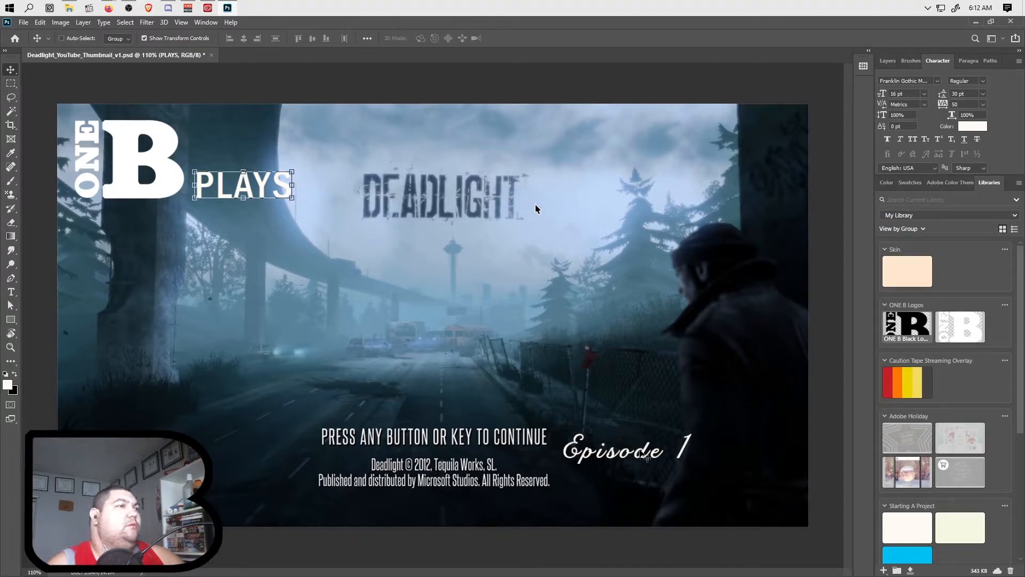
Step: Select the whole Episode 1 text and set its font to Franklin Gothic Medium Cond
{"action": "key", "text": "t"}
{"action": "left_click", "coordinate": [653, 452]}
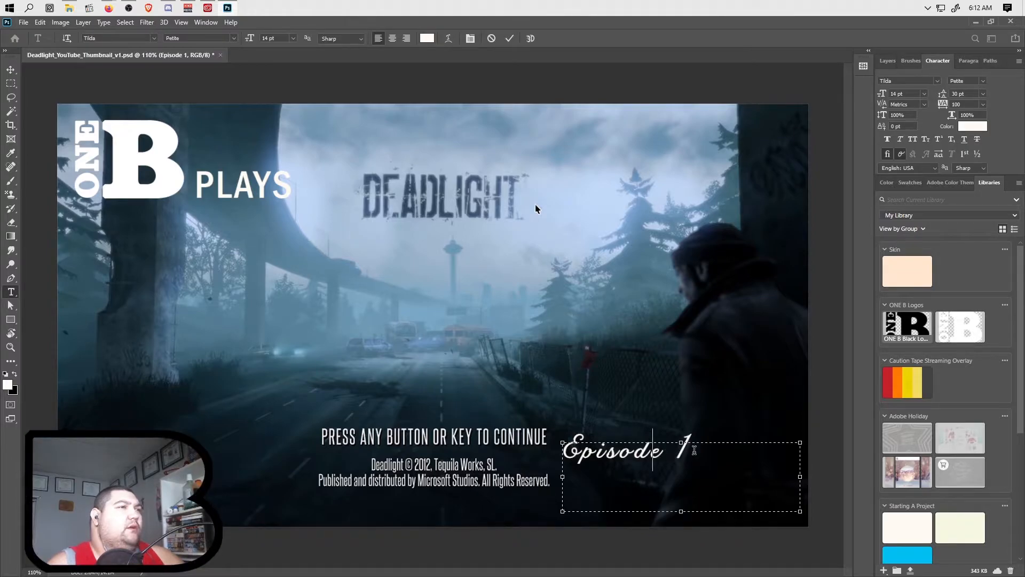
{"action": "left_click_drag", "start_coordinate": [694, 450], "coordinate": [562, 451]}
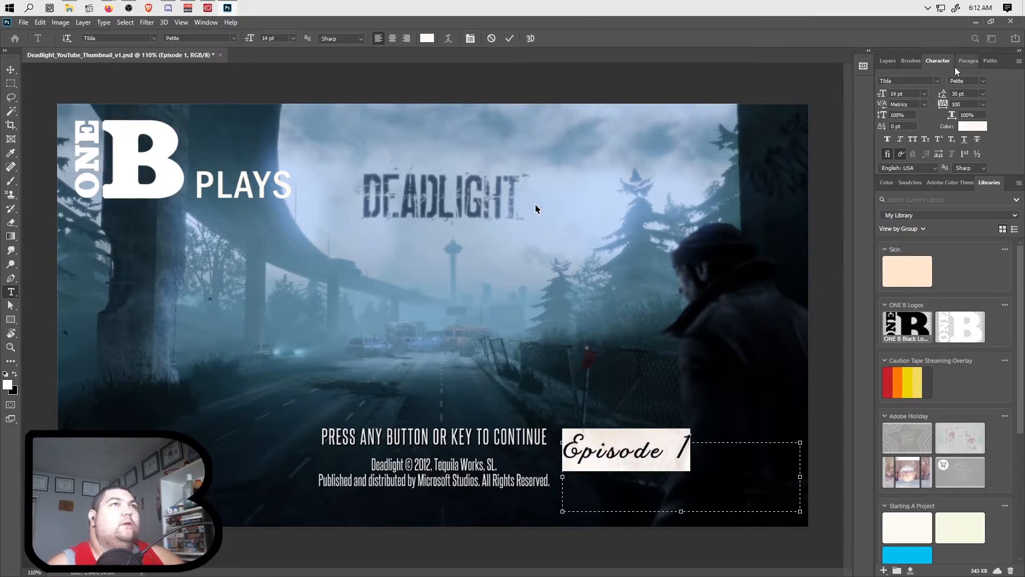
{"action": "left_click", "coordinate": [939, 80]}
{"action": "left_click", "coordinate": [908, 112]}
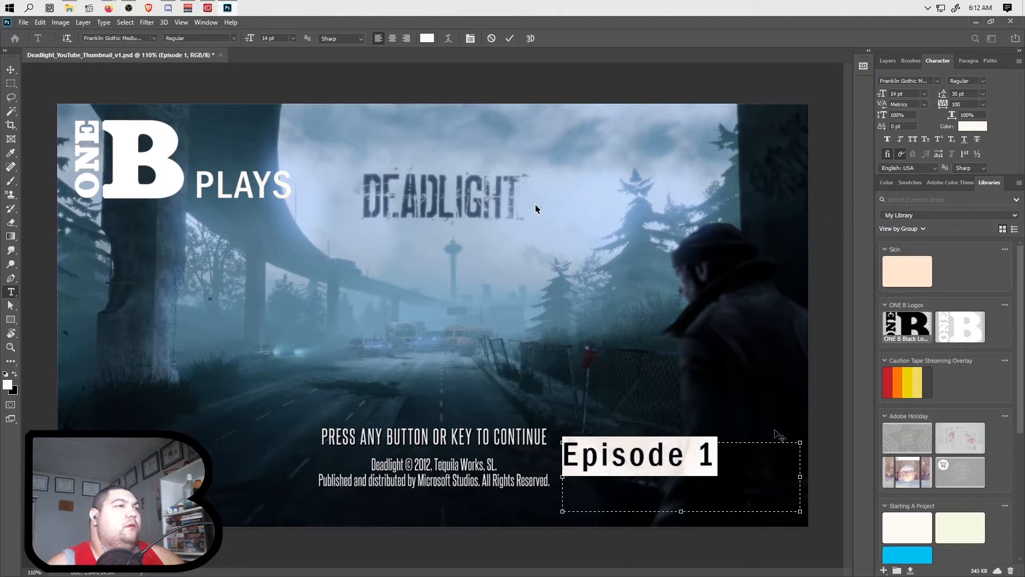
Step: Shrink the Episode 1 text box around its text, about 260 px wide, and move it into the thumbnail's lower-right corner
{"action": "left_click_drag", "start_coordinate": [800, 476], "coordinate": [716, 481]}
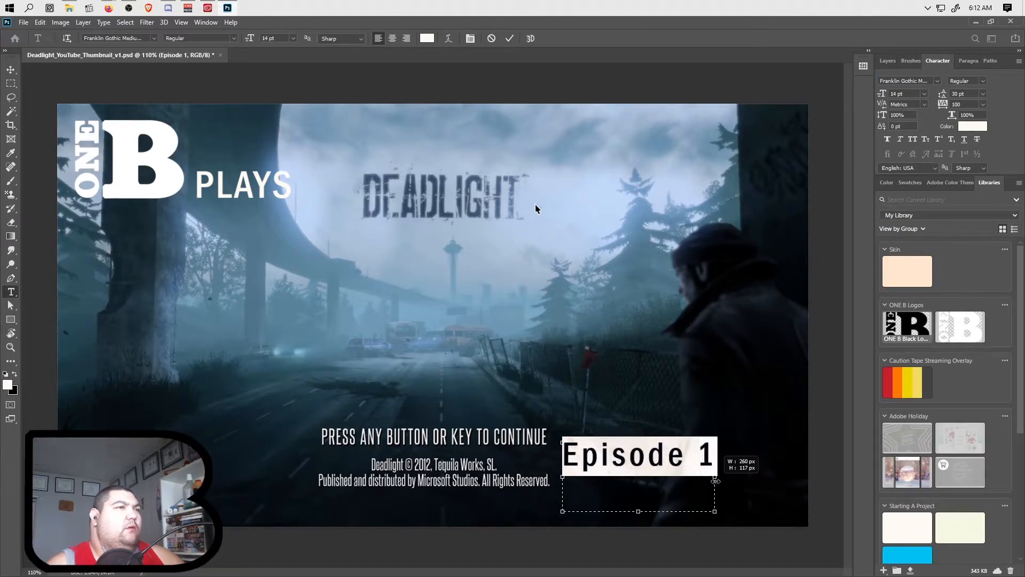
{"action": "left_click_drag", "start_coordinate": [639, 511], "coordinate": [641, 465]}
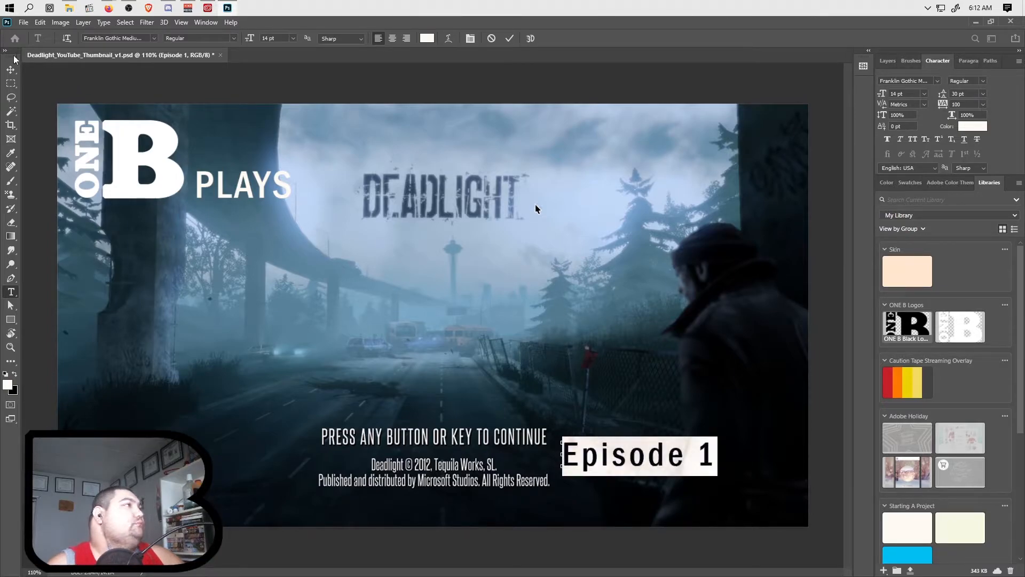
{"action": "left_click", "coordinate": [9, 70]}
{"action": "left_click_drag", "start_coordinate": [636, 462], "coordinate": [709, 500]}
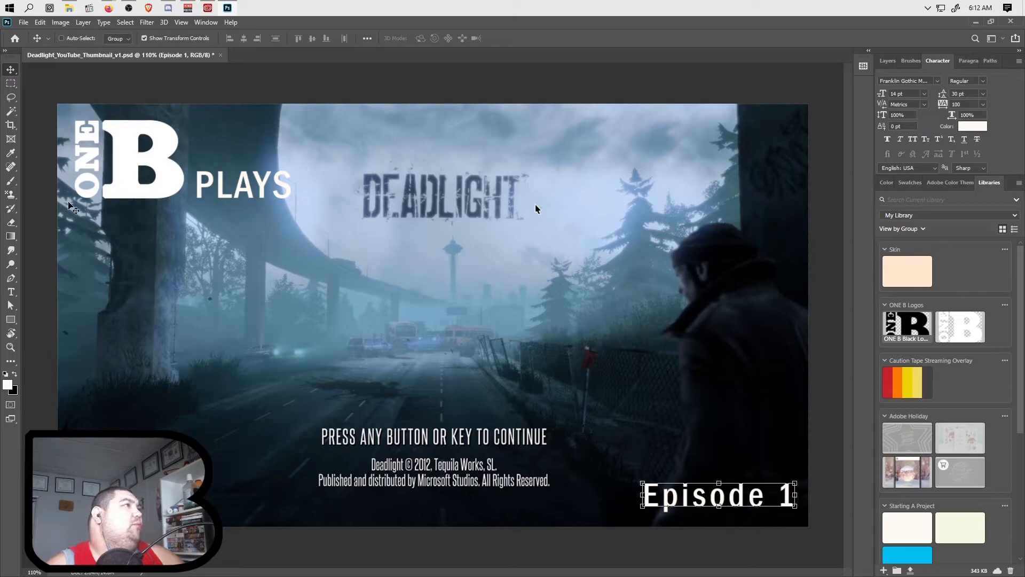
Step: Select a thin rectangular strip about 364 px wide just below the ONE B logo and PLAYS
{"action": "left_click", "coordinate": [11, 83]}
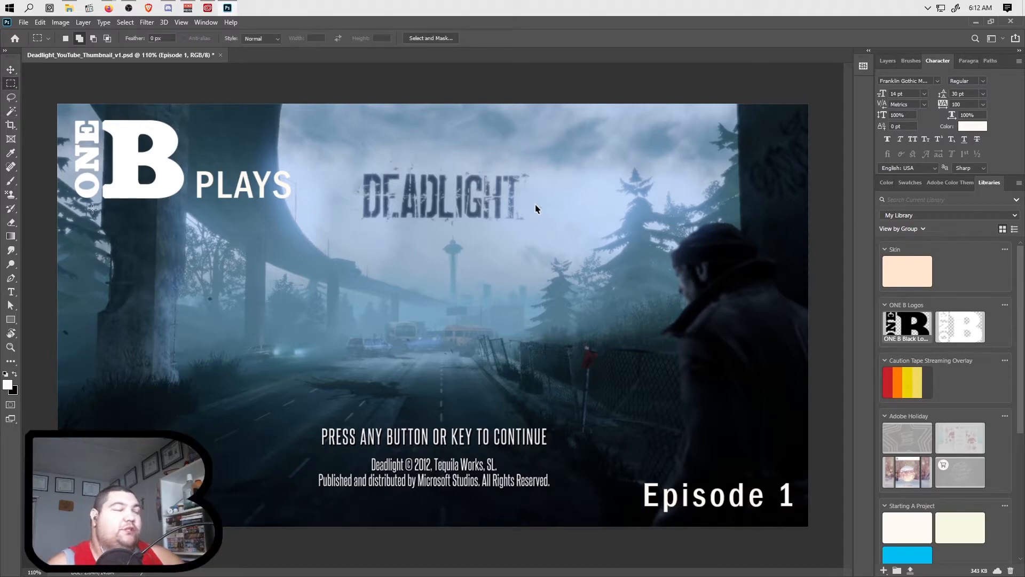
{"action": "scroll", "coordinate": [116, 216], "scroll_direction": "up", "scroll_amount": 9}
{"action": "scroll", "coordinate": [126, 229], "scroll_direction": "up", "scroll_amount": 2}
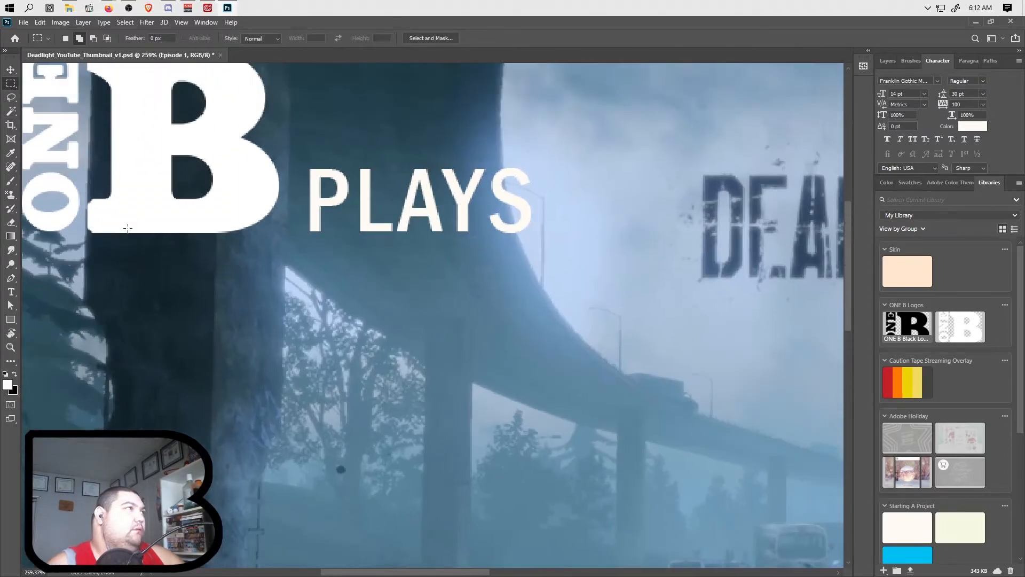
{"action": "scroll", "coordinate": [164, 264], "scroll_direction": "left", "scroll_amount": 2}
{"action": "scroll", "coordinate": [168, 269], "scroll_direction": "up", "scroll_amount": 4}
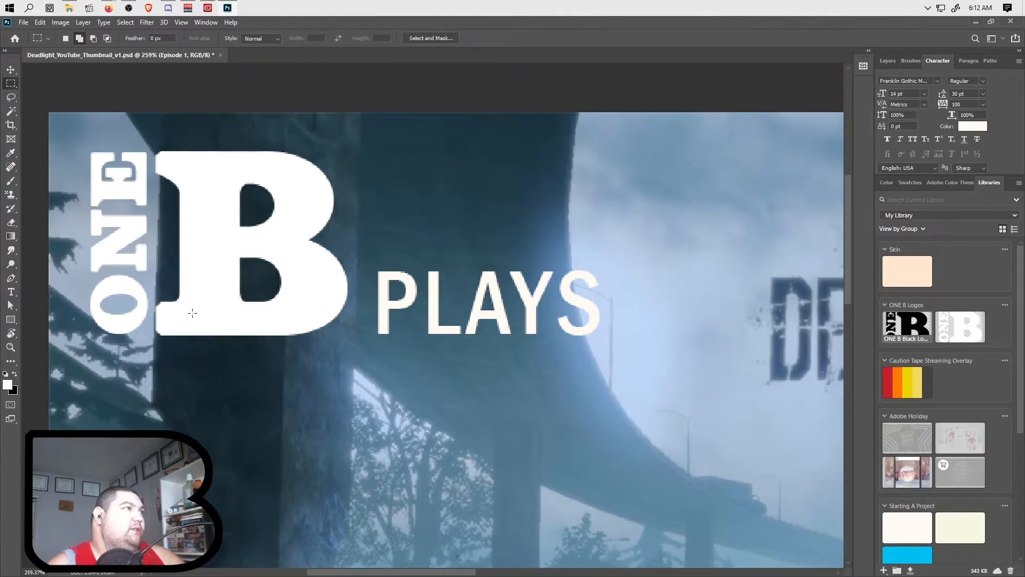
{"action": "left_click_drag", "start_coordinate": [100, 346], "coordinate": [599, 353]}
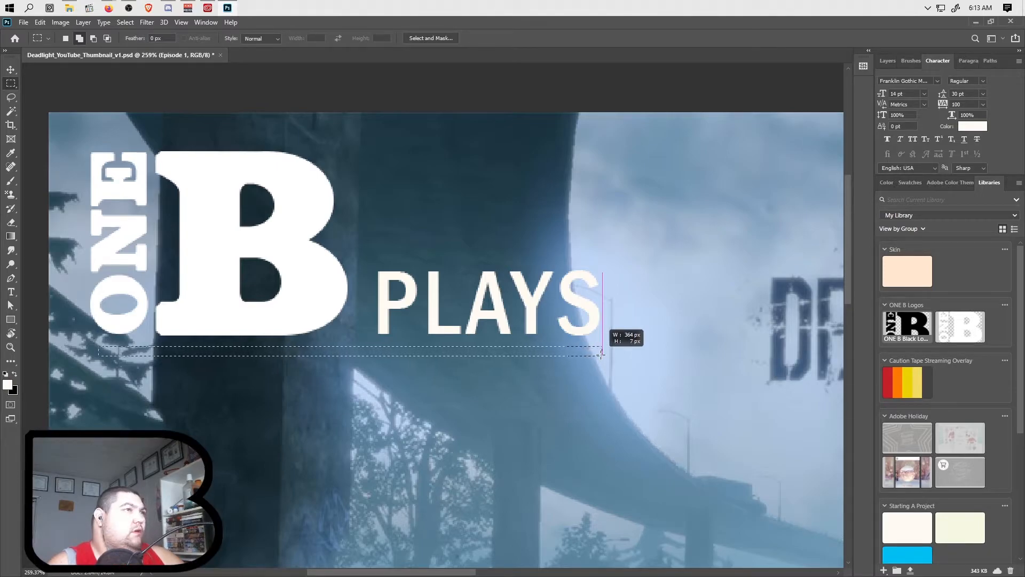
{"action": "left_click_drag", "start_coordinate": [602, 357], "coordinate": [603, 358]}
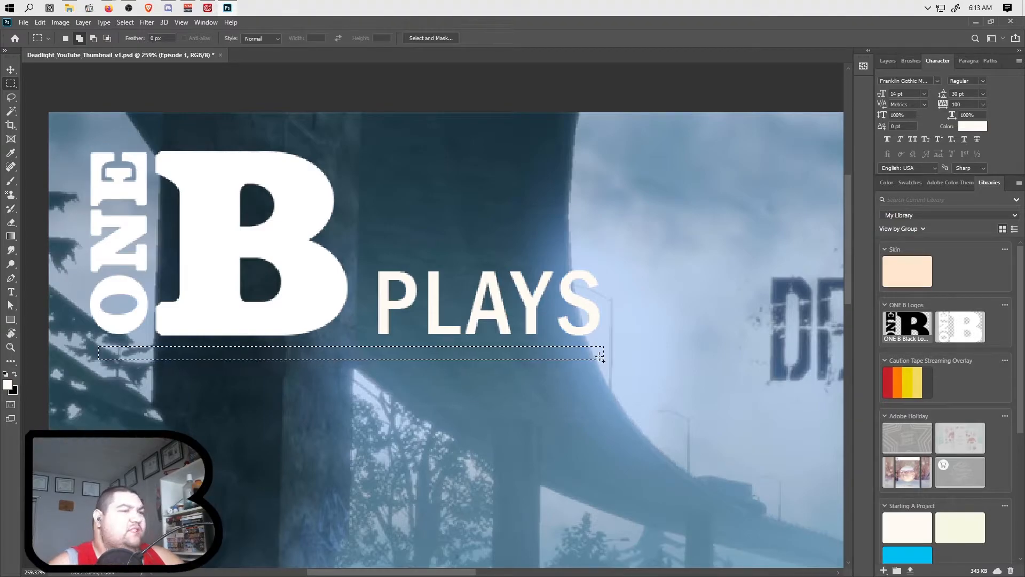
Step: Add a new layer above Episode 1, fill the selected strip with the off-white foreground colour, and deselect
{"action": "left_click", "coordinate": [888, 60]}
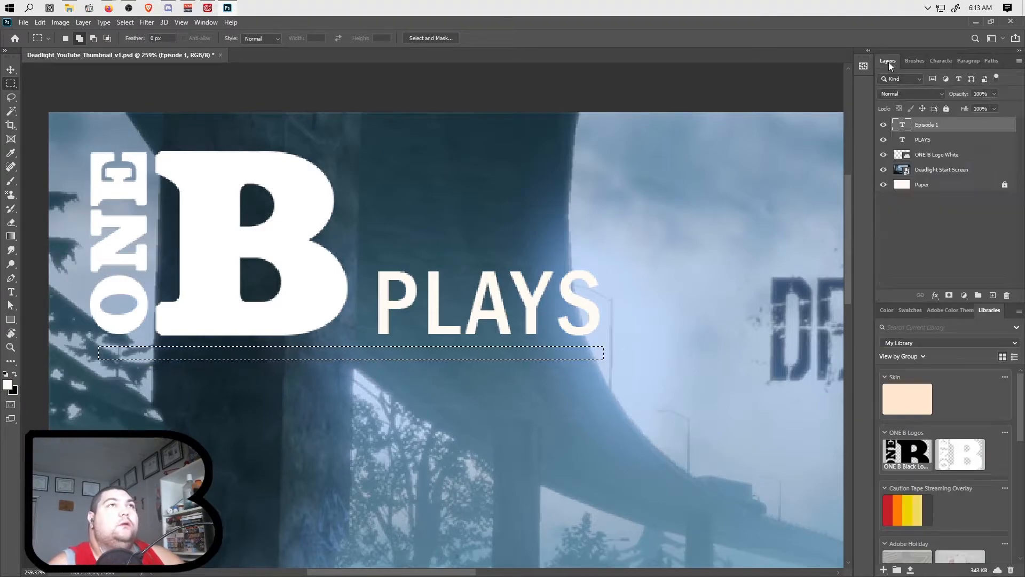
{"action": "left_click", "coordinate": [992, 297]}
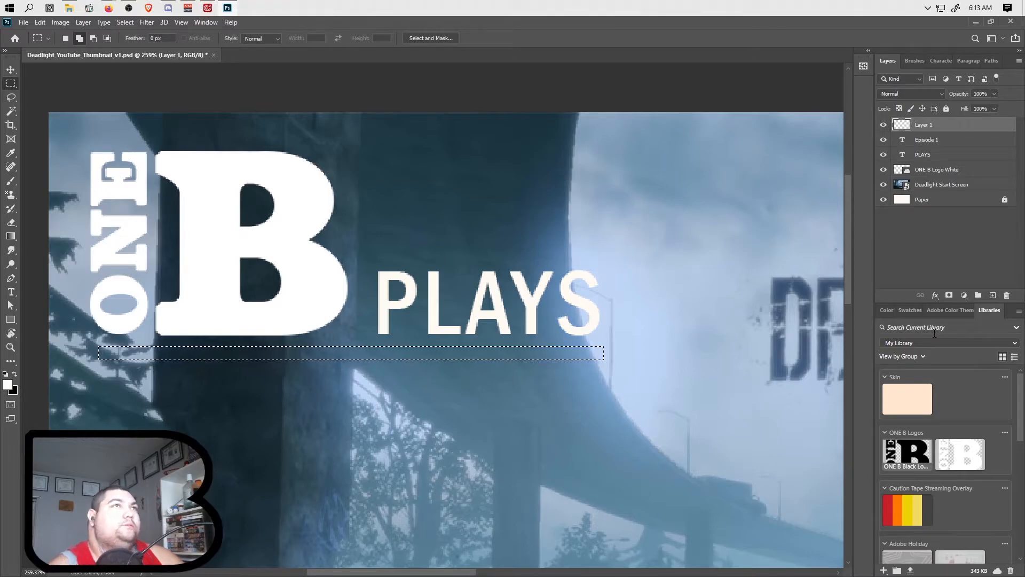
{"action": "key", "text": "alt+BackSpace"}
{"action": "key", "text": "ctrl+d"}
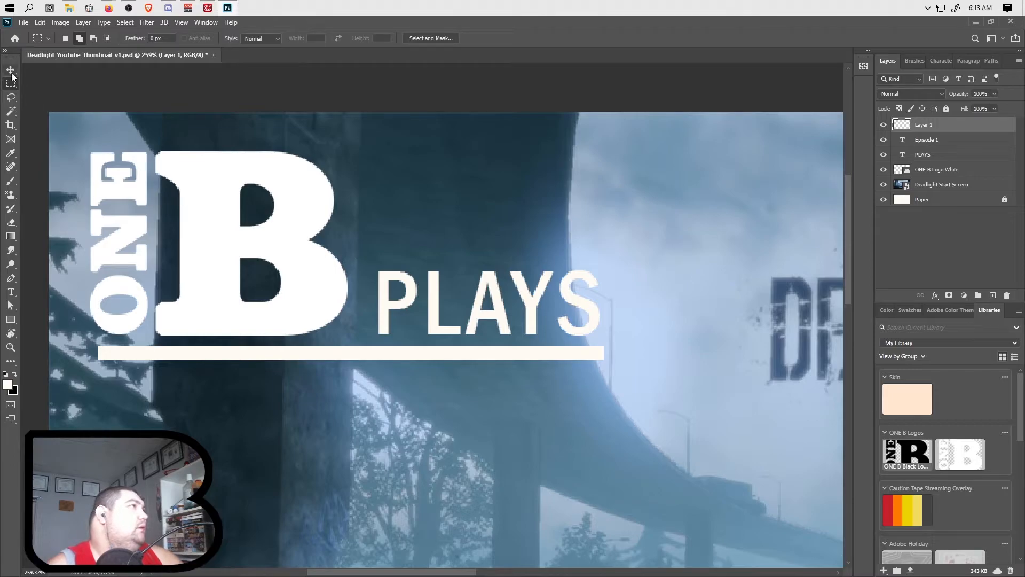
Step: Stretch the bar to span from the left edge of ONE to the end of PLAYS, and move it slightly further below them
{"action": "left_click", "coordinate": [10, 70]}
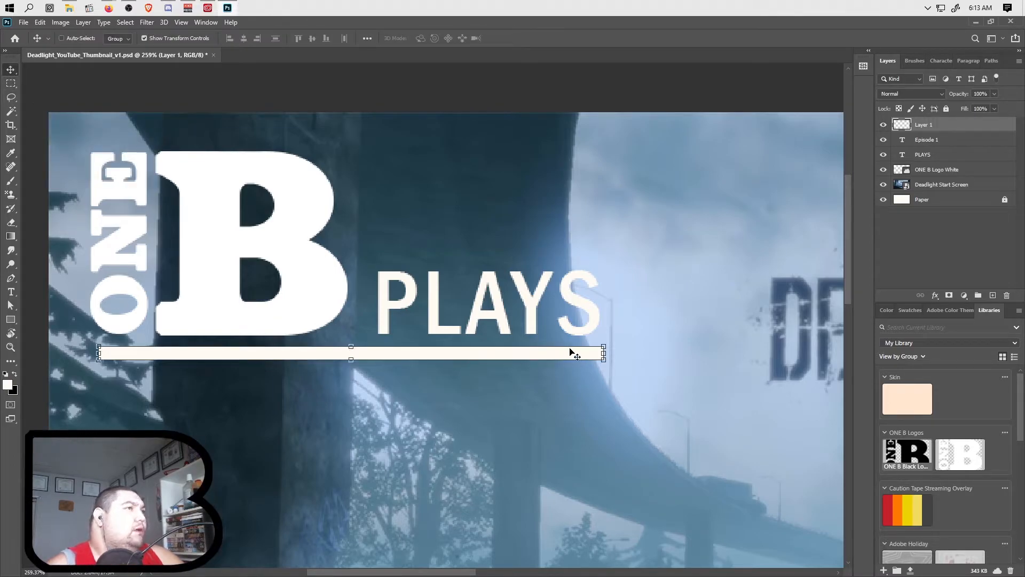
{"action": "left_click_drag", "start_coordinate": [604, 355], "coordinate": [604, 355]}
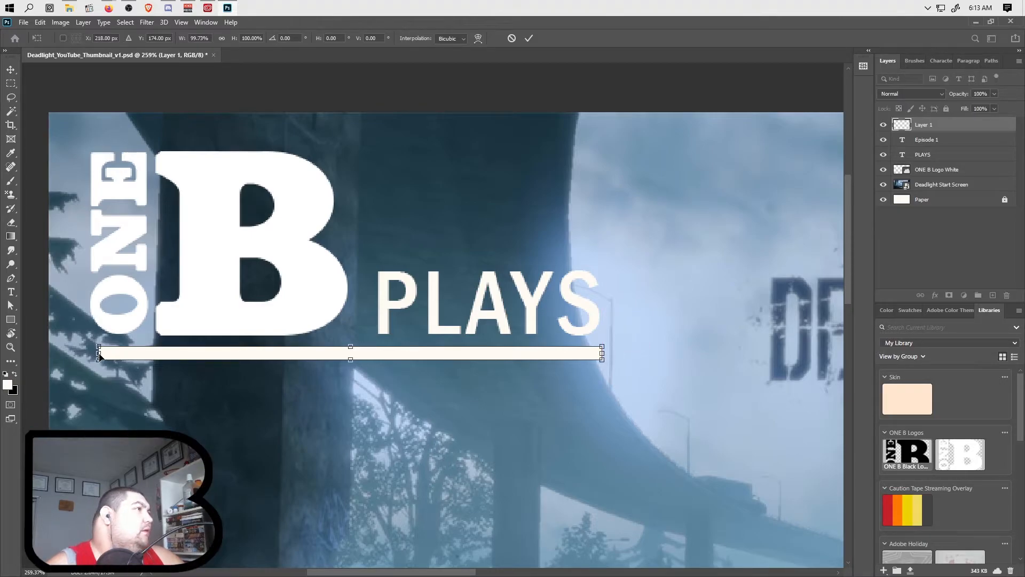
{"action": "left_click_drag", "start_coordinate": [98, 354], "coordinate": [89, 353]}
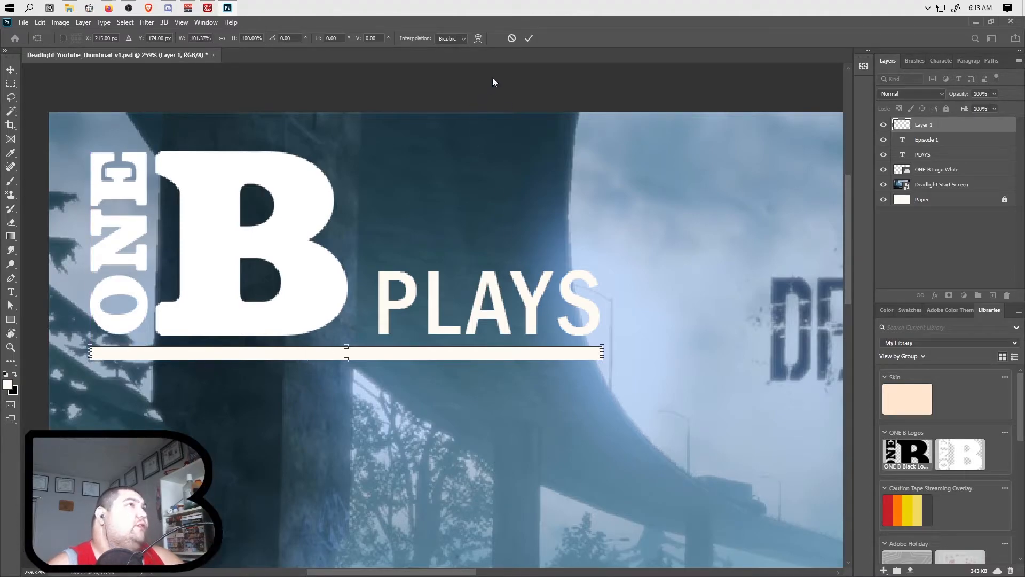
{"action": "left_click", "coordinate": [527, 38]}
{"action": "mouse_move", "coordinate": [465, 355]}
{"action": "left_mouse_down"}
{"action": "mouse_move", "coordinate": [466, 338]}
{"action": "mouse_move", "coordinate": [464, 366]}
{"action": "left_mouse_up"}
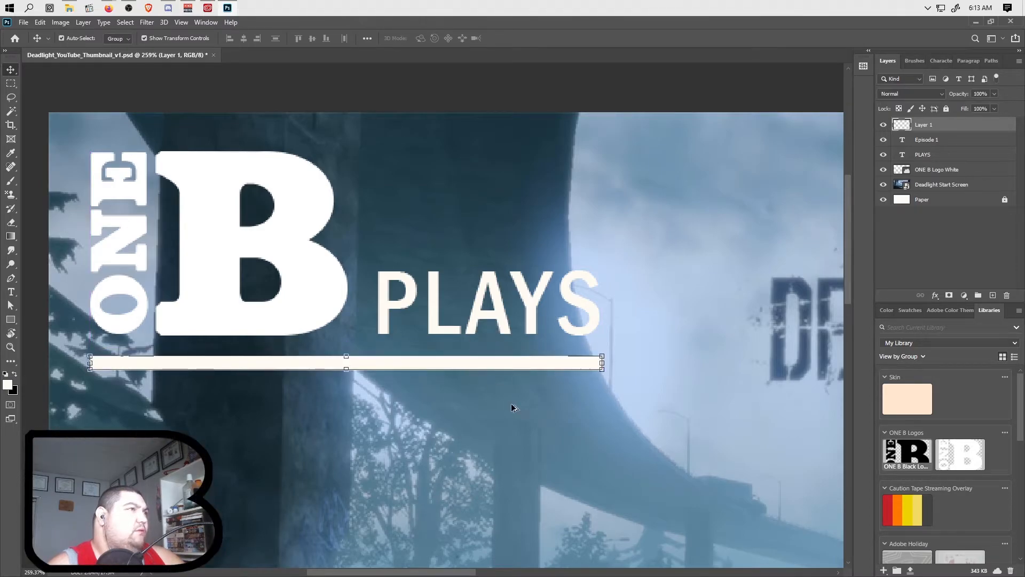
{"action": "key", "text": "ctrl+0"}
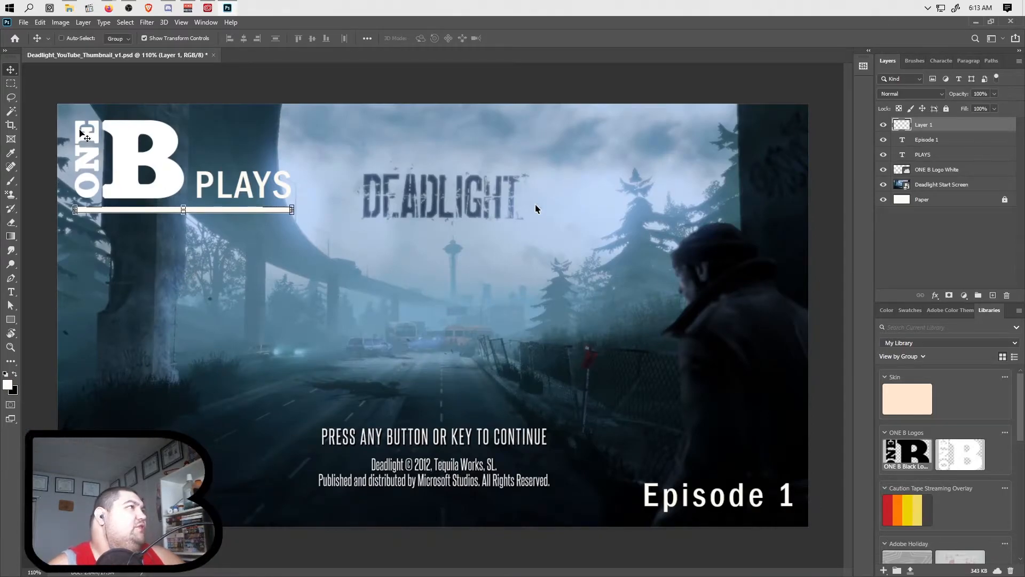
{"action": "left_click", "coordinate": [946, 220]}
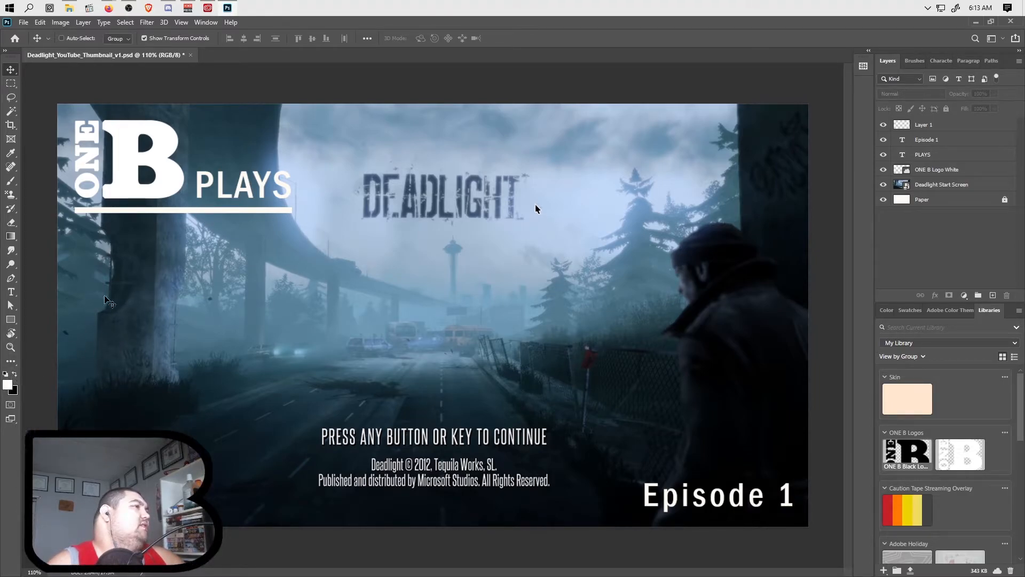
{"action": "scroll", "coordinate": [123, 202], "scroll_direction": "up", "scroll_amount": 10}
{"action": "scroll", "coordinate": [265, 254], "scroll_direction": "left", "scroll_amount": 2}
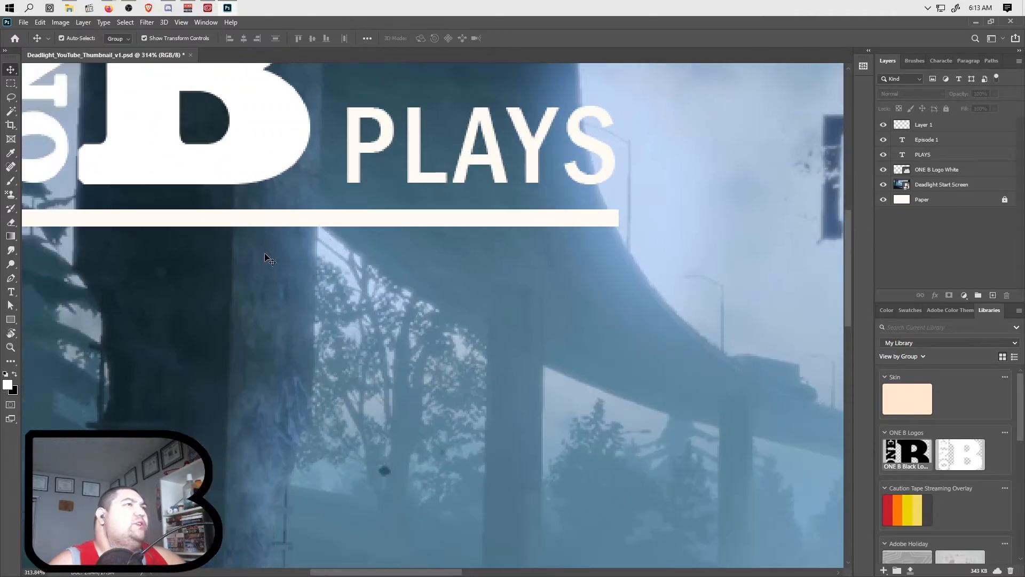
{"action": "scroll", "coordinate": [267, 259], "scroll_direction": "left", "scroll_amount": 1}
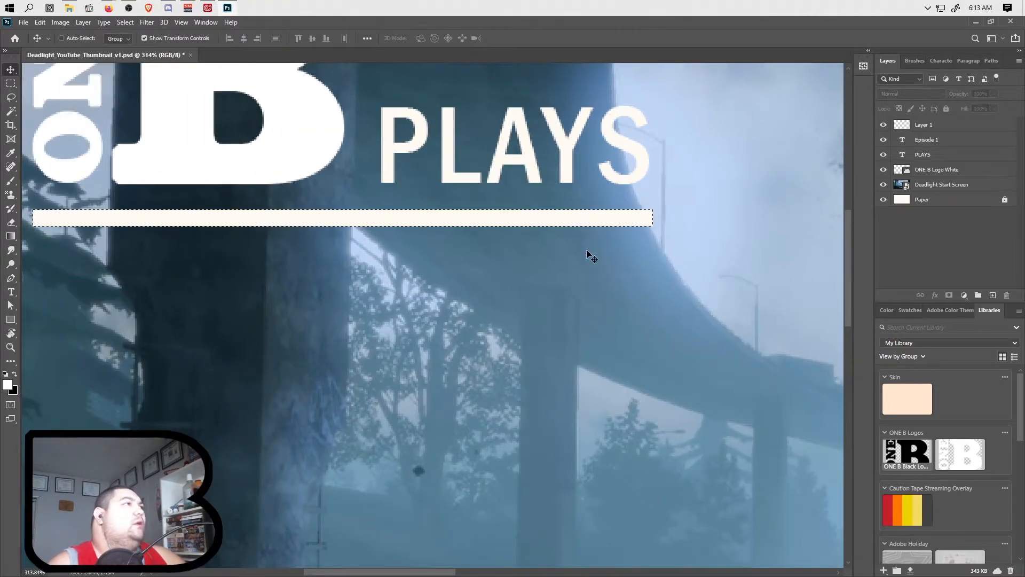
{"action": "key", "text": "ctrl+d"}
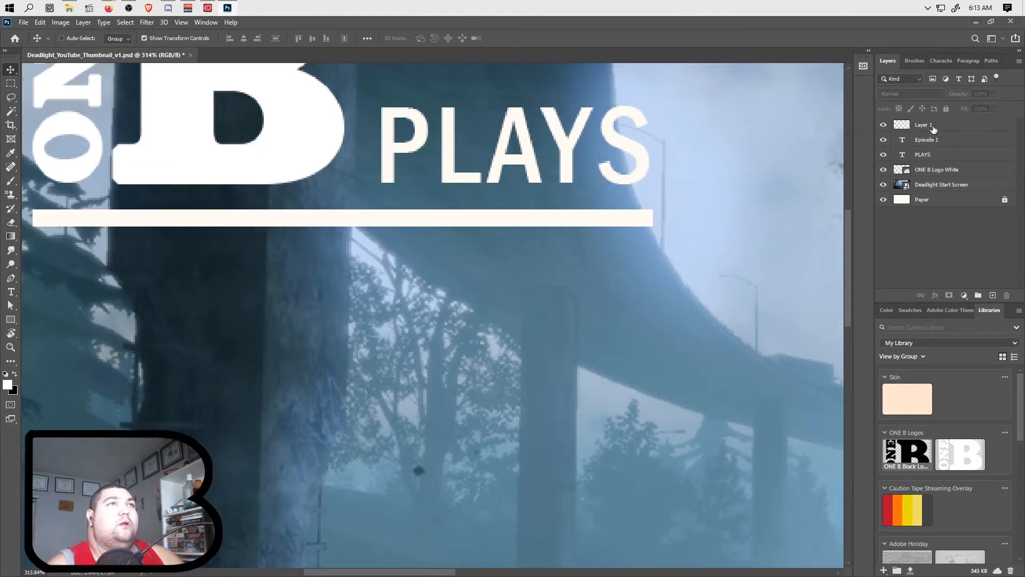
Step: Rename the bar's layer as Undersfcore
{"action": "left_click", "coordinate": [933, 126]}
{"action": "double_click", "coordinate": [933, 126]}
{"action": "type", "text": "Undersco"}
{"action": "key", "text": "Return"}
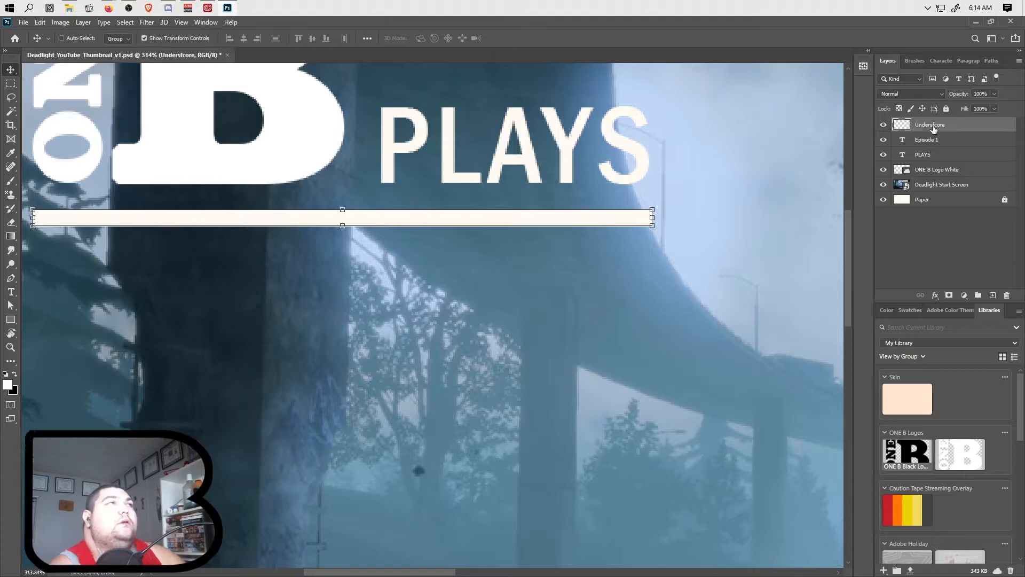
Step: Examine the Episode 1 text's placement in the thumbnail's lower-right corner against the rest of the layout
{"action": "scroll", "coordinate": [315, 249], "scroll_direction": "down", "scroll_amount": 3}
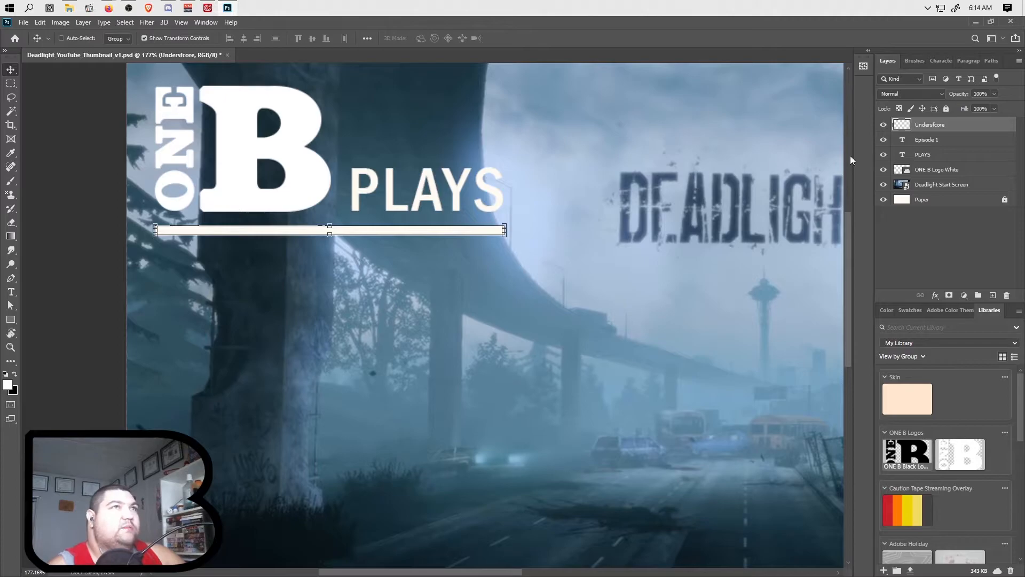
{"action": "left_click", "coordinate": [932, 142]}
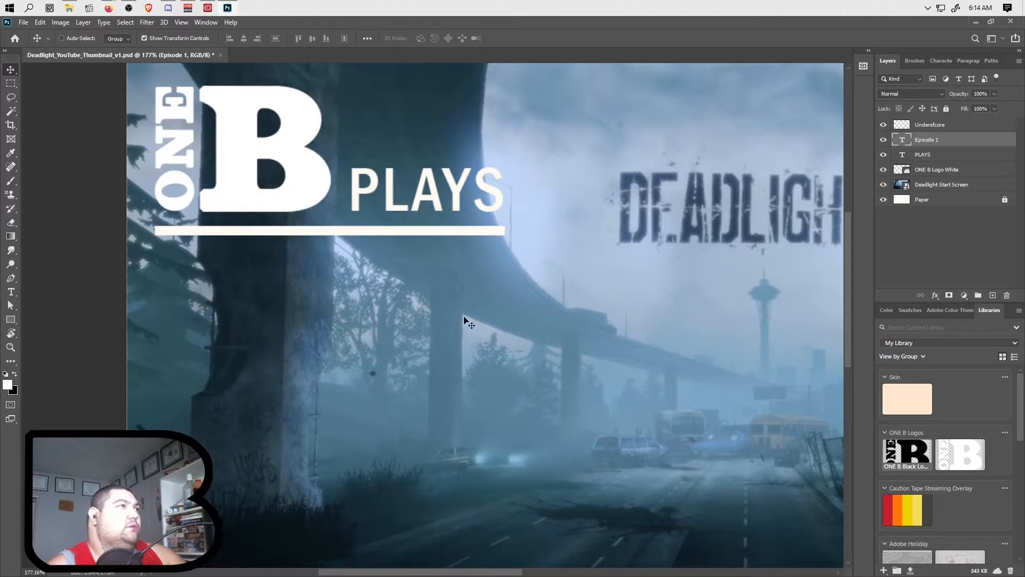
{"action": "scroll", "coordinate": [414, 248], "scroll_direction": "down", "scroll_amount": 3}
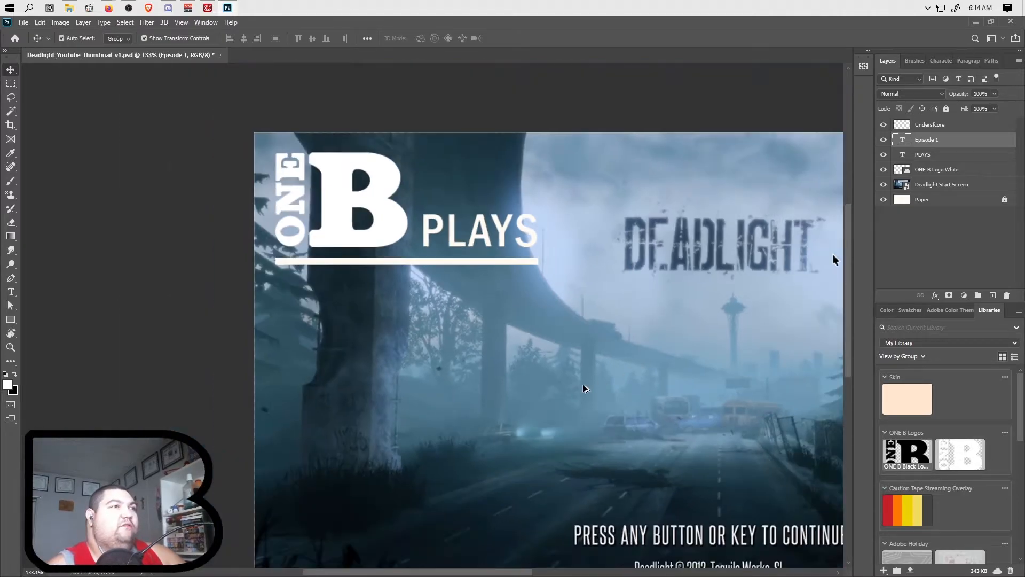
{"action": "scroll", "coordinate": [606, 388], "scroll_direction": "right", "scroll_amount": 7}
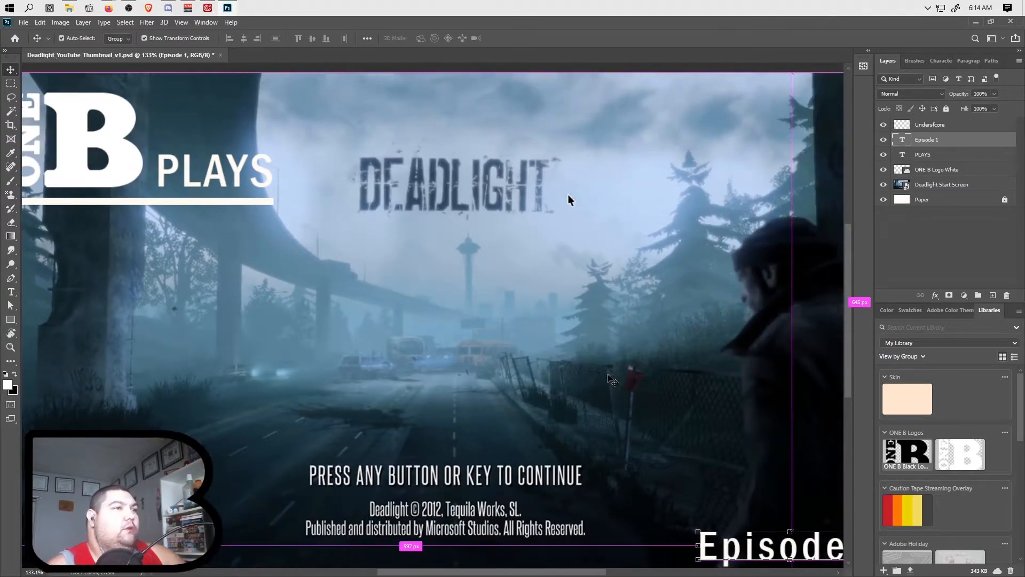
{"action": "scroll", "coordinate": [696, 404], "scroll_direction": "down", "scroll_amount": 5}
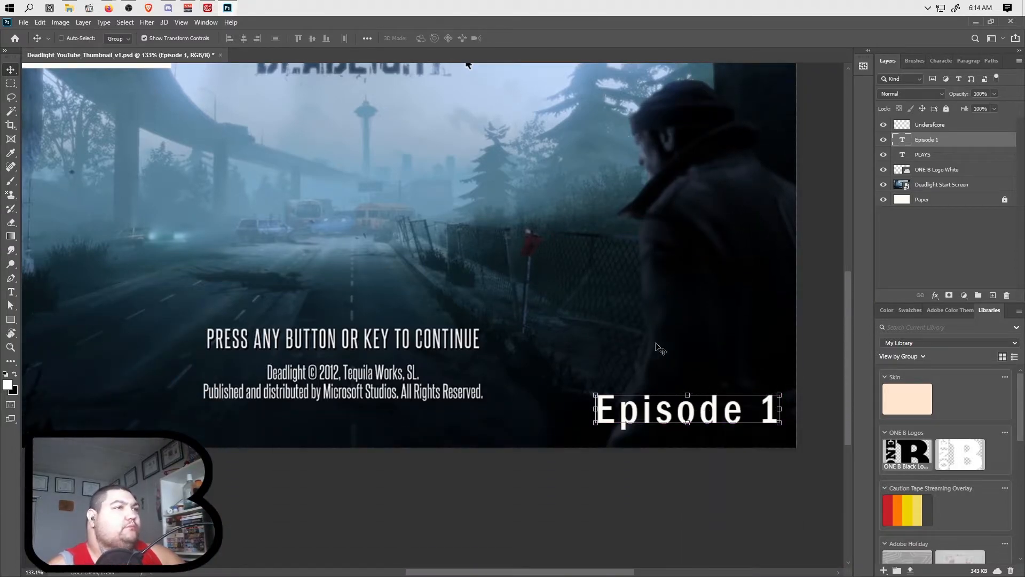
{"action": "scroll", "coordinate": [688, 422], "scroll_direction": "up", "scroll_amount": 5}
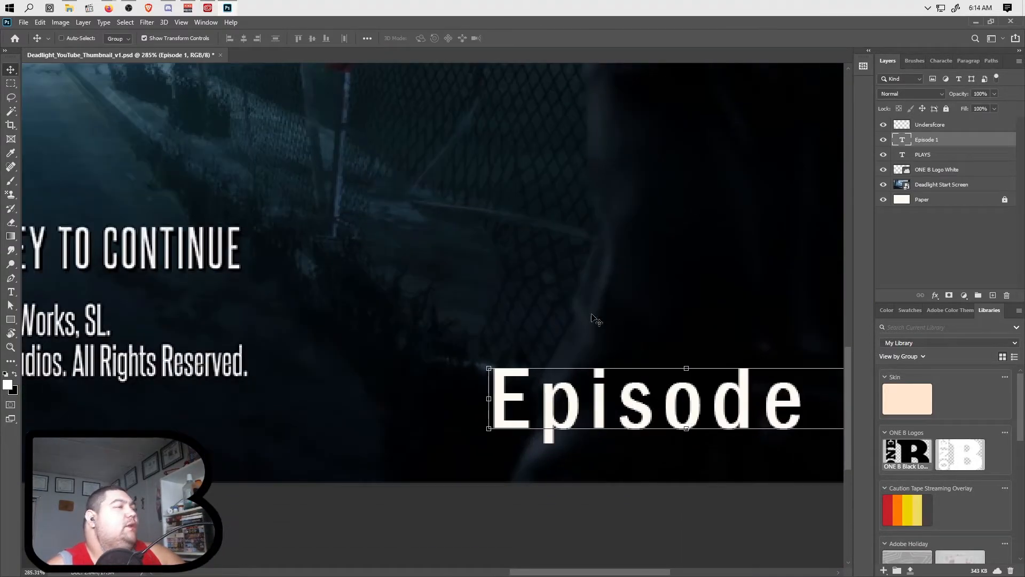
{"action": "scroll", "coordinate": [609, 330], "scroll_direction": "down", "scroll_amount": 6}
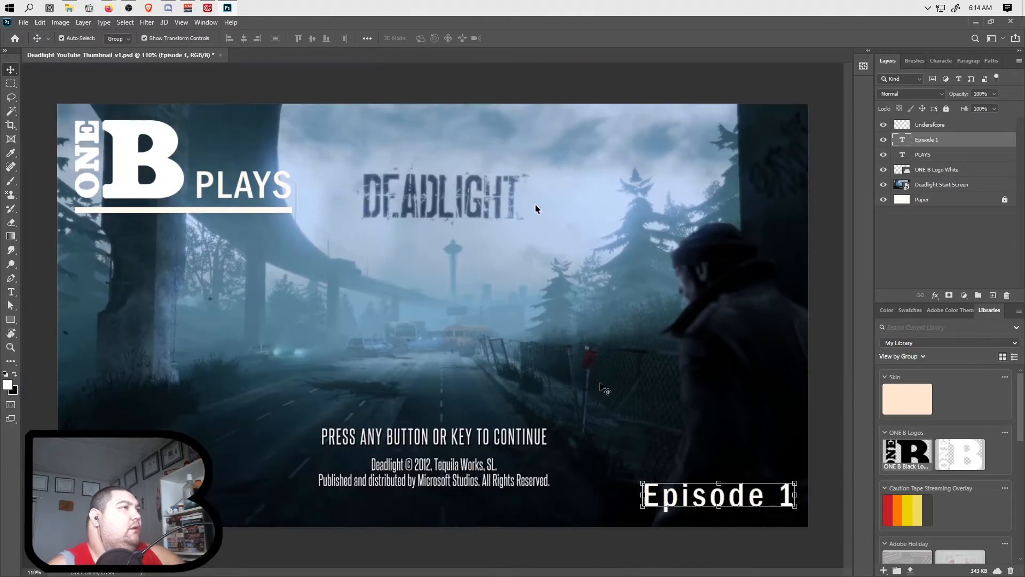
{"action": "left_click", "coordinate": [929, 201]}
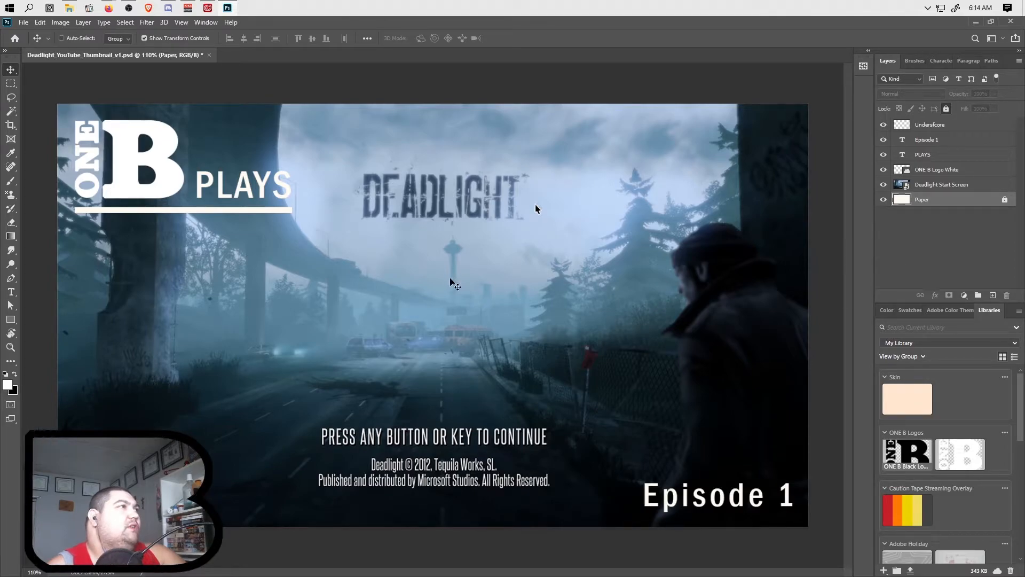
Step: Examine the edges, spacing and colours of the ONE B logo, PLAYS and the underline up close
{"action": "scroll", "coordinate": [213, 189], "scroll_direction": "up", "scroll_amount": 6}
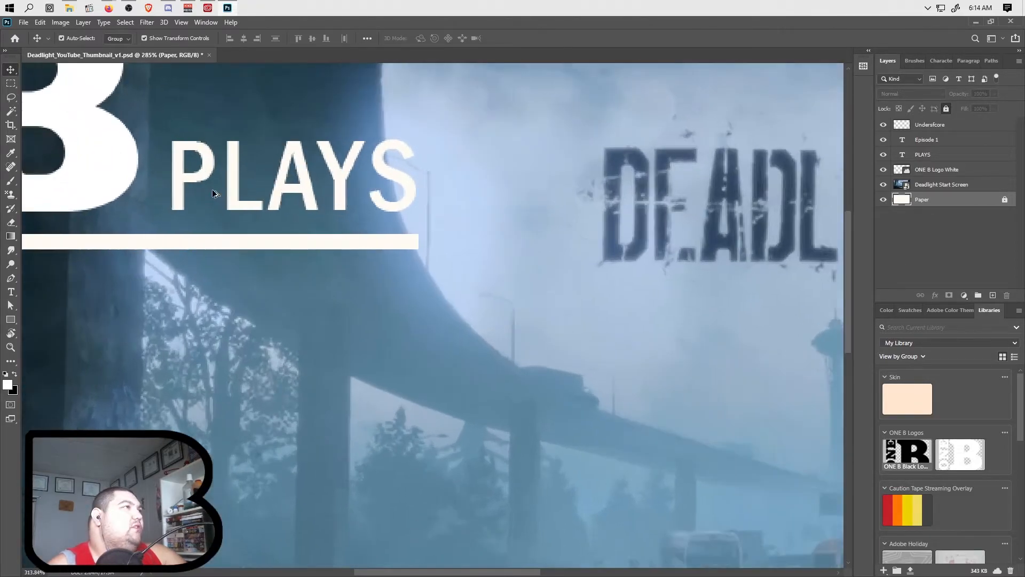
{"action": "scroll", "coordinate": [212, 189], "scroll_direction": "up", "scroll_amount": 4}
{"action": "scroll", "coordinate": [212, 189], "scroll_direction": "down", "scroll_amount": 1}
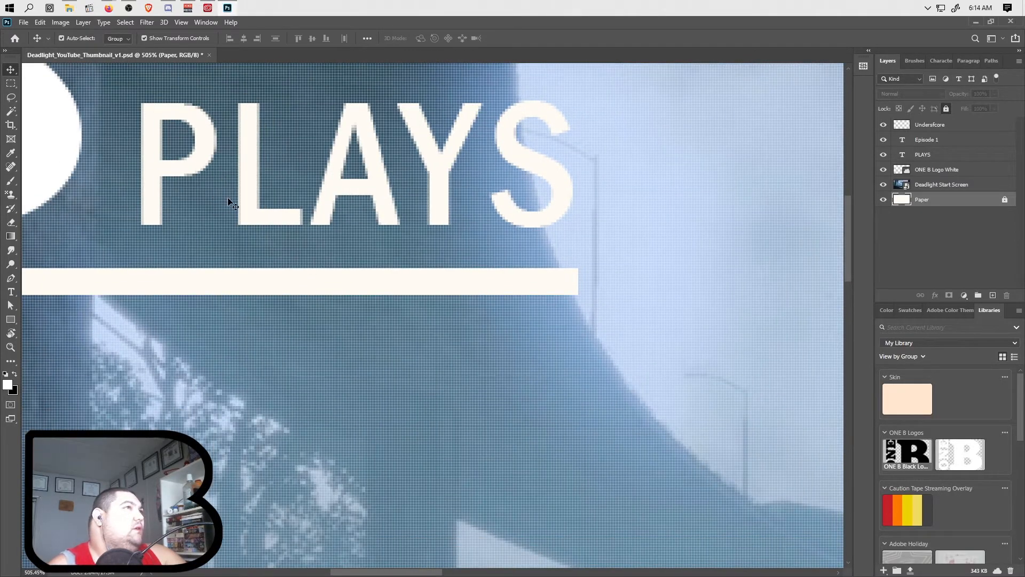
{"action": "scroll", "coordinate": [227, 199], "scroll_direction": "left", "scroll_amount": 3}
{"action": "scroll", "coordinate": [229, 201], "scroll_direction": "left", "scroll_amount": 8}
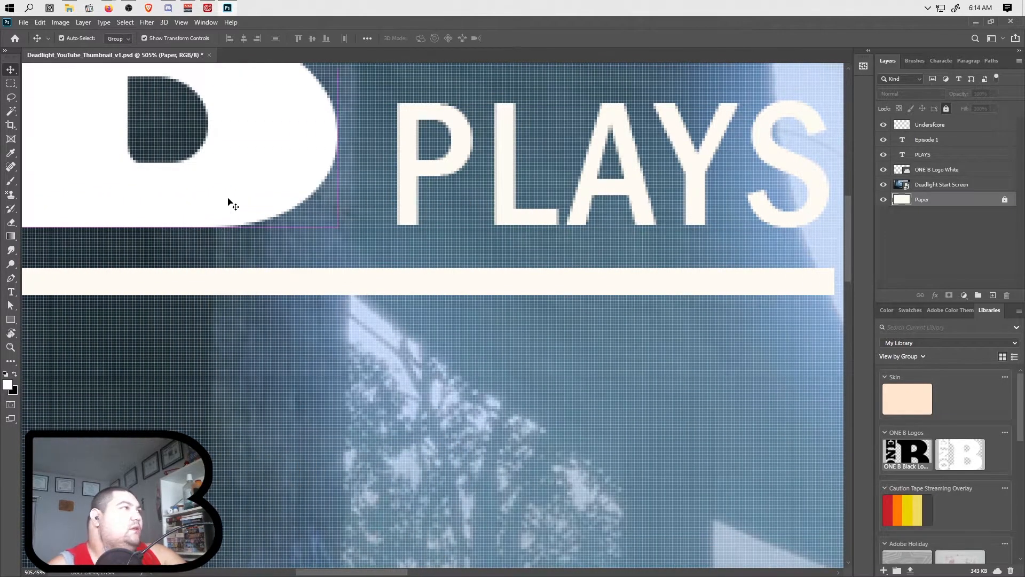
{"action": "scroll", "coordinate": [230, 203], "scroll_direction": "left", "scroll_amount": 1}
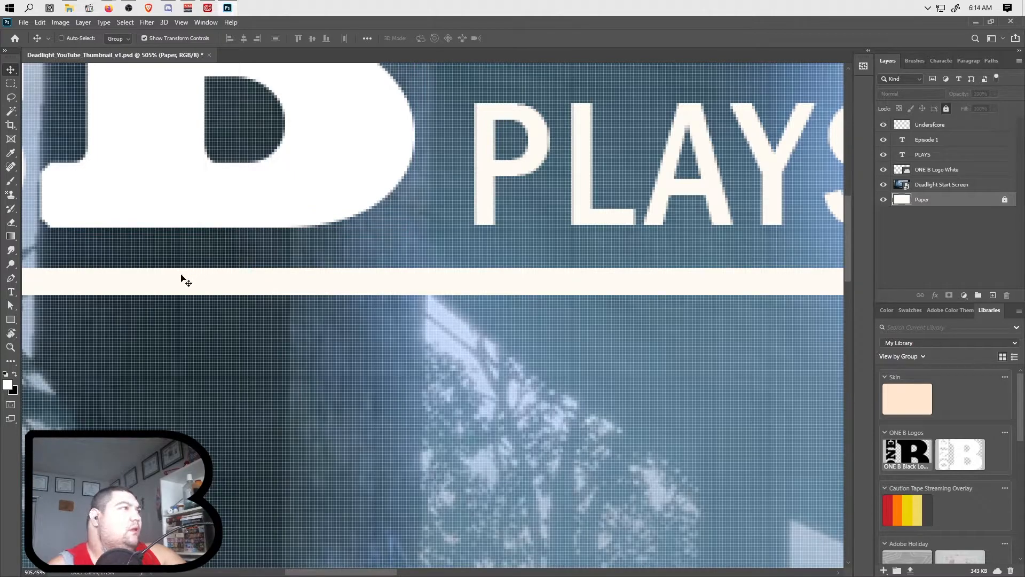
{"action": "left_click", "coordinate": [15, 374]}
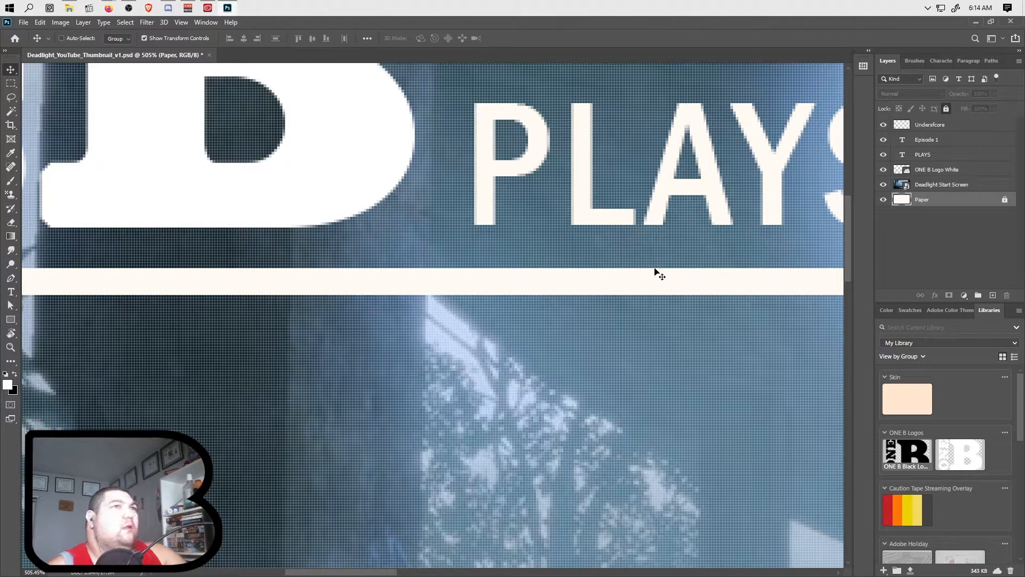
{"action": "left_click", "coordinate": [932, 126], "text": "ctrl"}
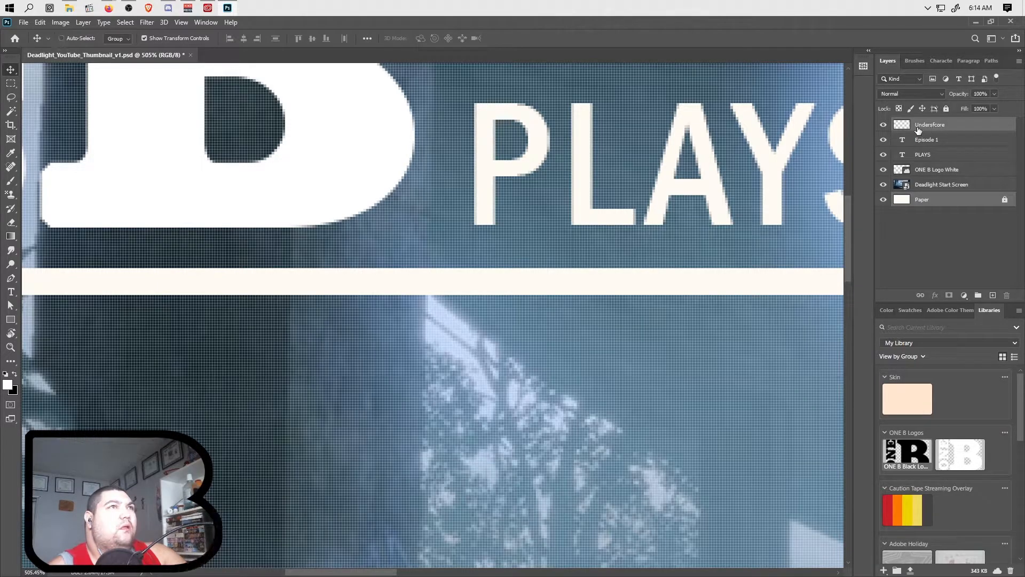
{"action": "left_click", "coordinate": [902, 127], "text": "ctrl"}
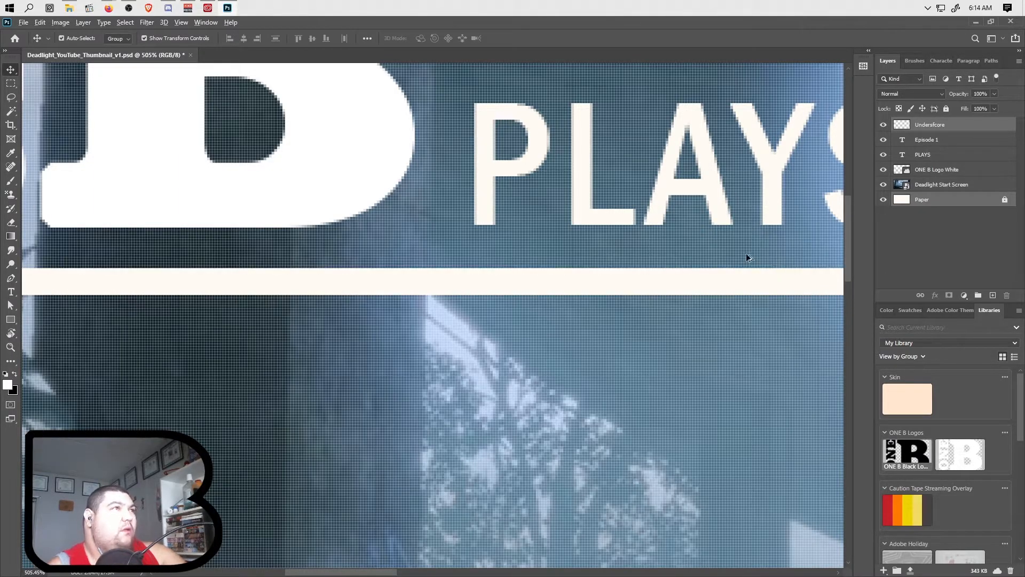
{"action": "scroll", "coordinate": [737, 257], "scroll_direction": "down", "scroll_amount": 6}
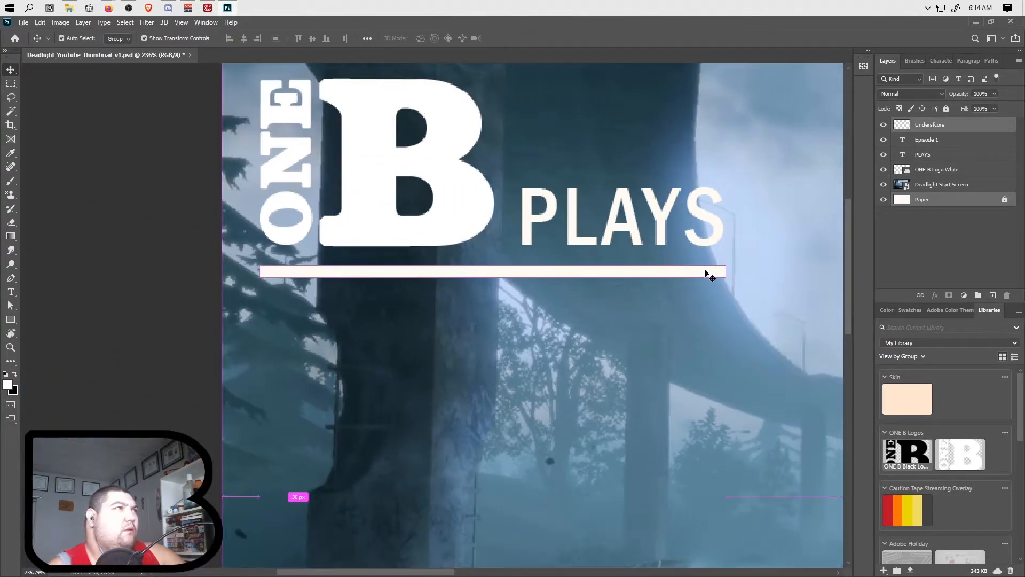
{"action": "scroll", "coordinate": [709, 275], "scroll_direction": "right", "scroll_amount": 1}
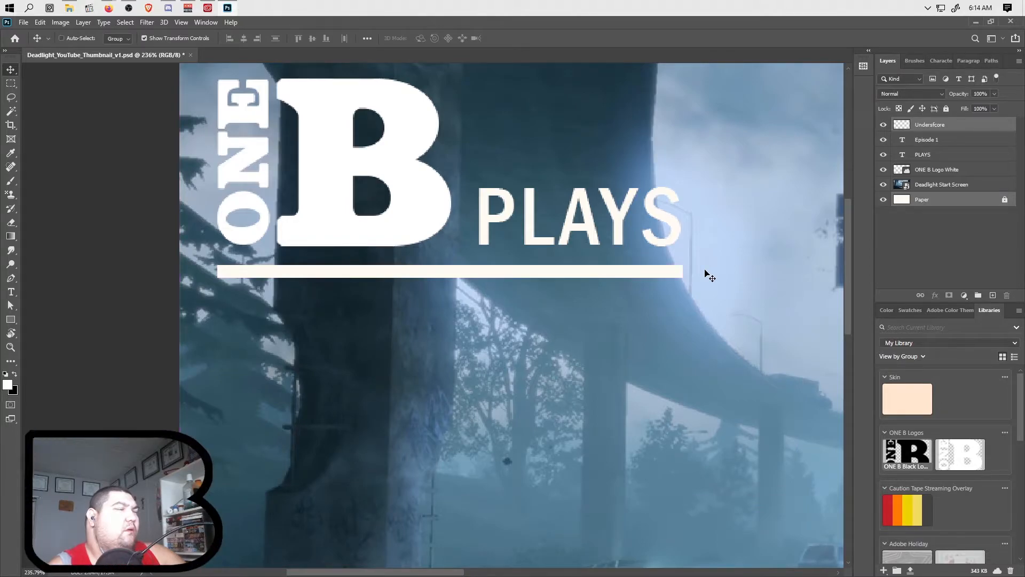
{"action": "left_click", "coordinate": [932, 202]}
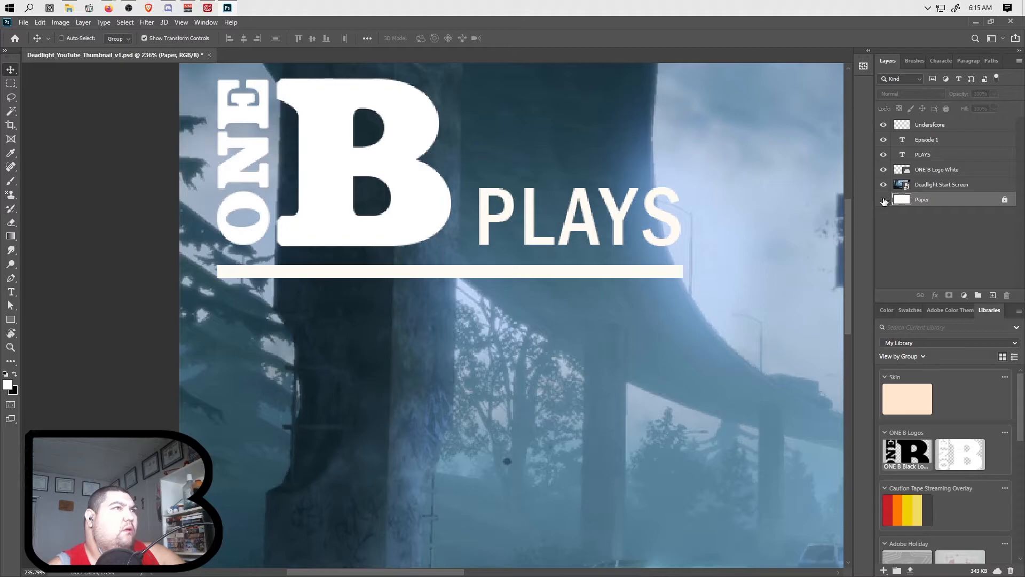
Step: Hide and reshow the underline and PLAYS layers one at a time, and compare them with the logo and whole thumbnail
{"action": "left_click", "coordinate": [883, 125]}
{"action": "left_click", "coordinate": [883, 125]}
{"action": "left_click", "coordinate": [884, 125]}
{"action": "left_click", "coordinate": [883, 125]}
{"action": "left_click", "coordinate": [884, 155]}
{"action": "left_click", "coordinate": [884, 155]}
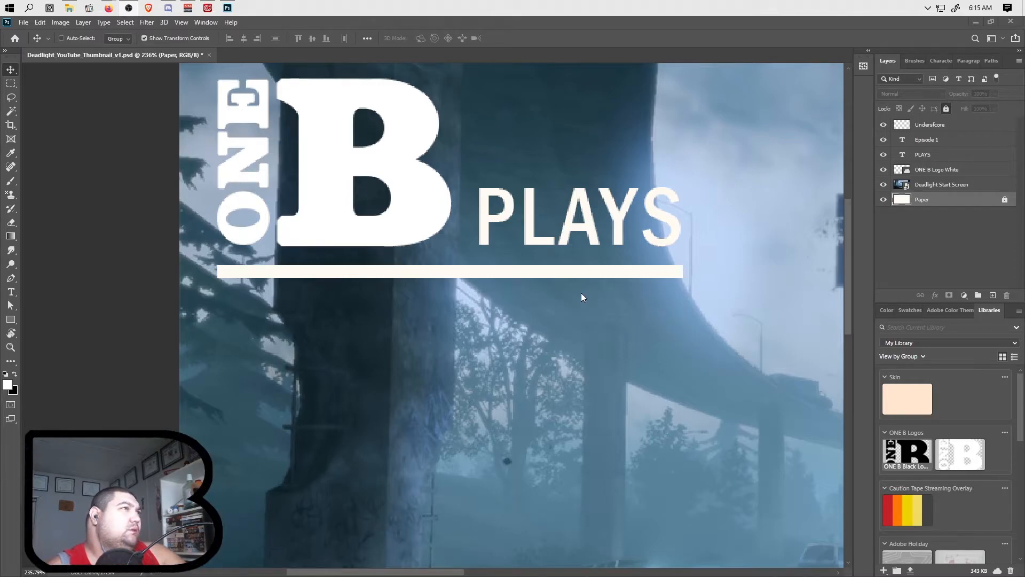
{"action": "scroll", "coordinate": [581, 291], "scroll_direction": "down", "scroll_amount": 5}
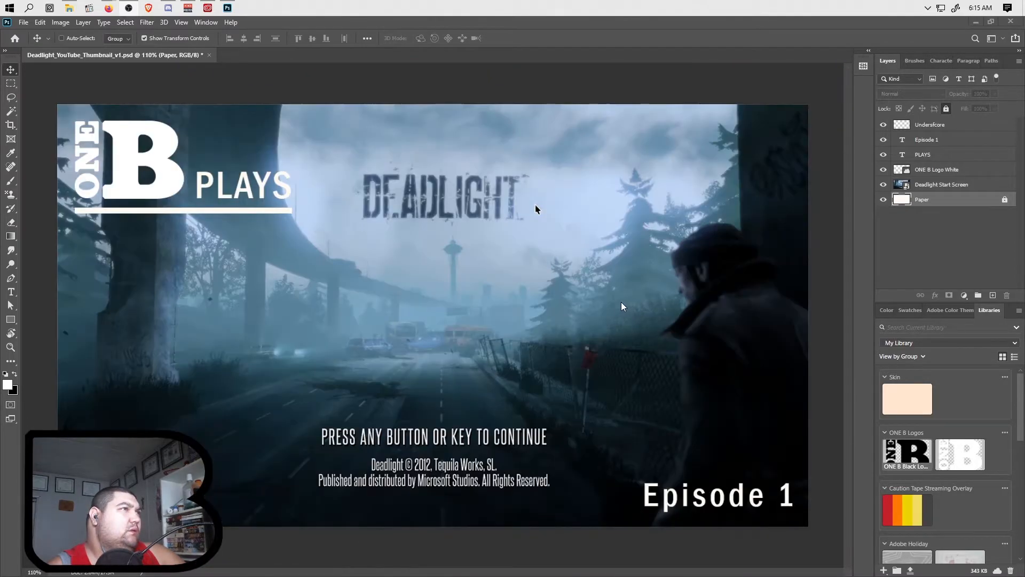
{"action": "scroll", "coordinate": [161, 224], "scroll_direction": "up", "scroll_amount": 5}
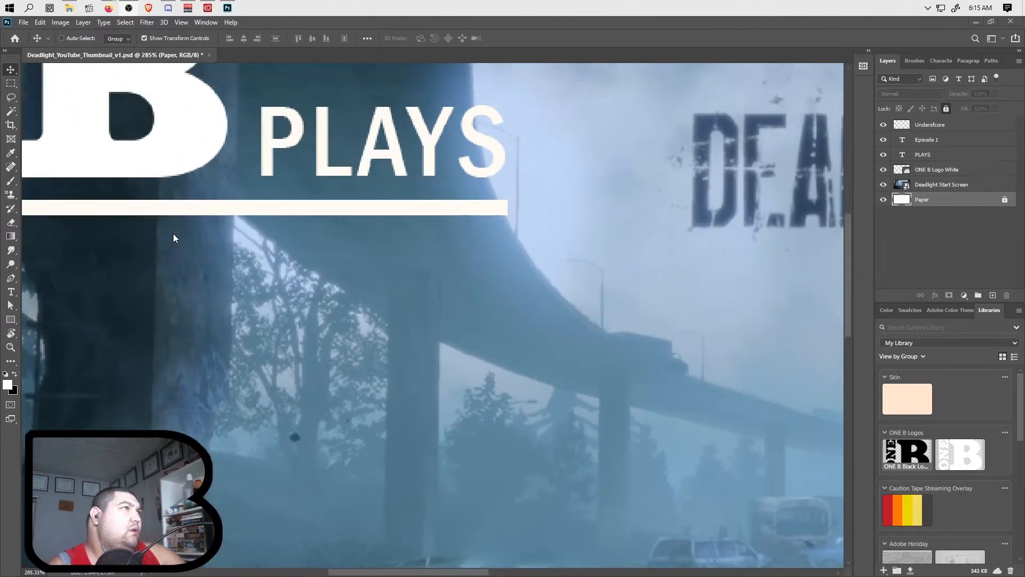
{"action": "scroll", "coordinate": [225, 240], "scroll_direction": "up", "scroll_amount": 2}
{"action": "scroll", "coordinate": [236, 234], "scroll_direction": "left", "scroll_amount": 5}
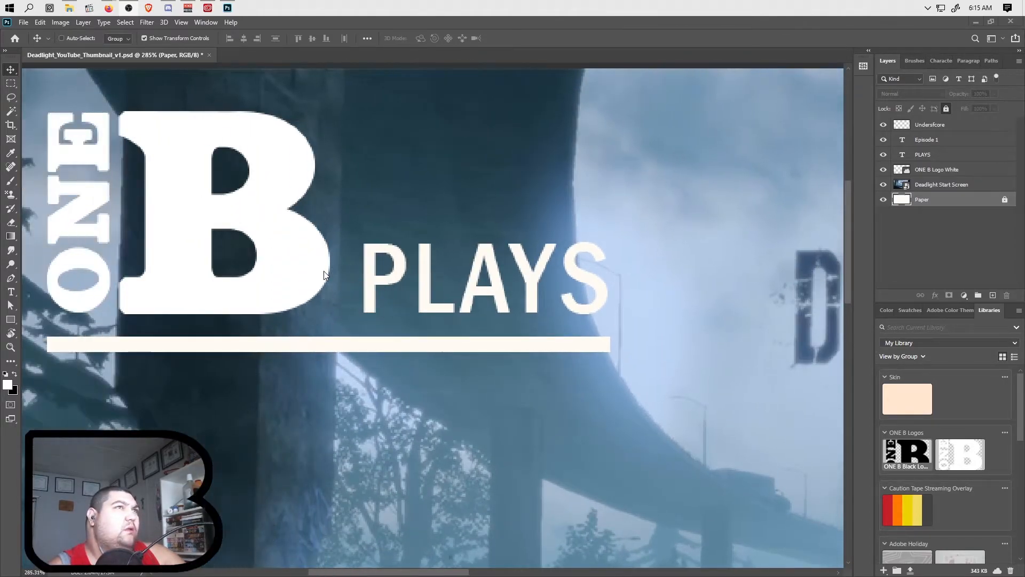
{"action": "scroll", "coordinate": [346, 299], "scroll_direction": "up", "scroll_amount": 1}
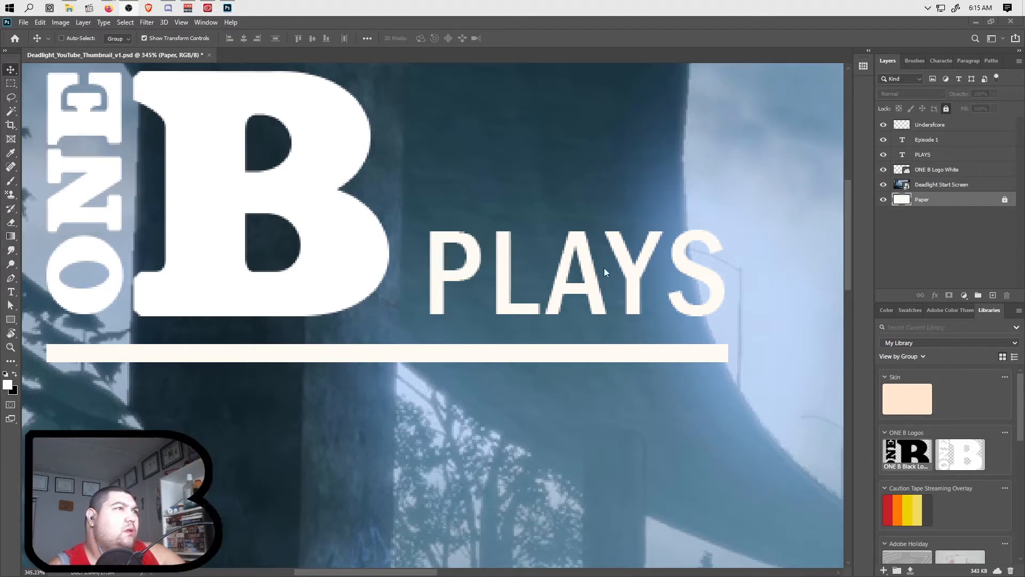
Step: Hide the Paper layer and, with the Undersfcore layer selected, briefly hide and reshow the underline and PLAYS
{"action": "left_click", "coordinate": [884, 200]}
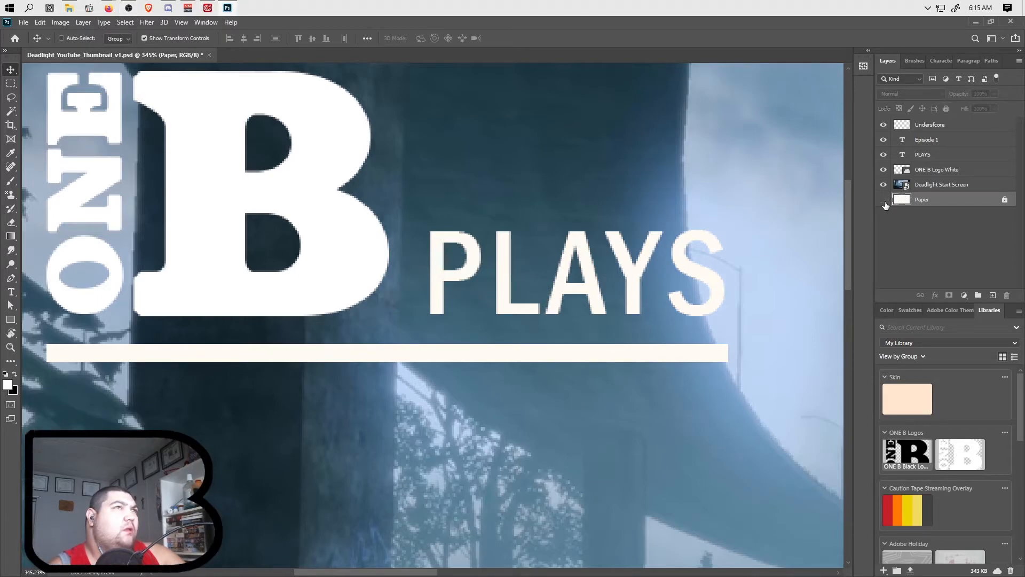
{"action": "left_click", "coordinate": [908, 125]}
{"action": "left_click", "coordinate": [883, 124]}
{"action": "left_click", "coordinate": [882, 125]}
{"action": "left_click", "coordinate": [882, 155]}
{"action": "left_click", "coordinate": [883, 155]}
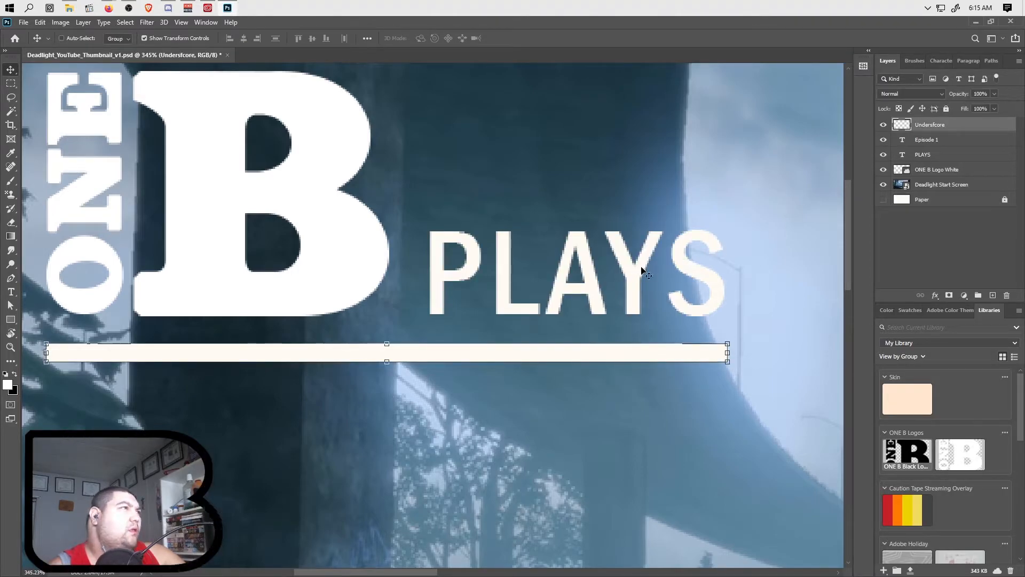
Step: Open the foreground colour for editing
{"action": "left_click", "coordinate": [9, 384]}
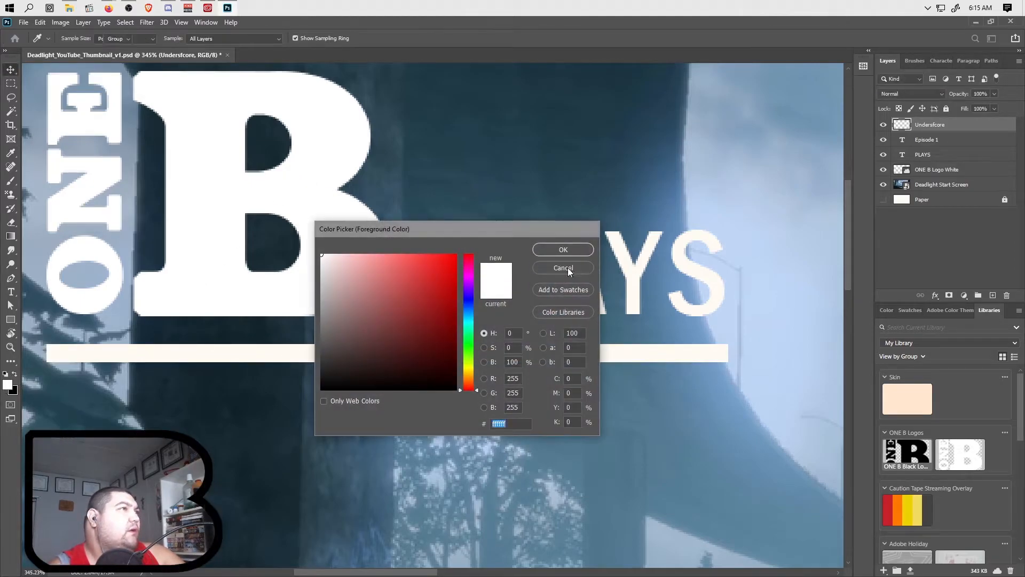
Step: Close the foreground color picker without changing the color and return to the full thumbnail
{"action": "left_click", "coordinate": [569, 267]}
{"action": "scroll", "coordinate": [508, 354], "scroll_direction": "down", "scroll_amount": 4}
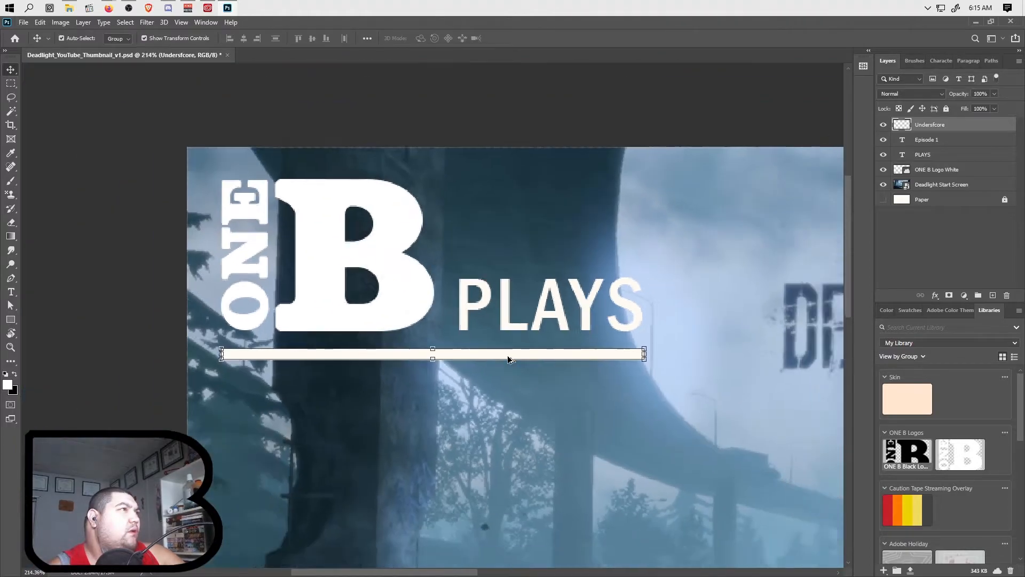
{"action": "scroll", "coordinate": [508, 355], "scroll_direction": "down", "scroll_amount": 5}
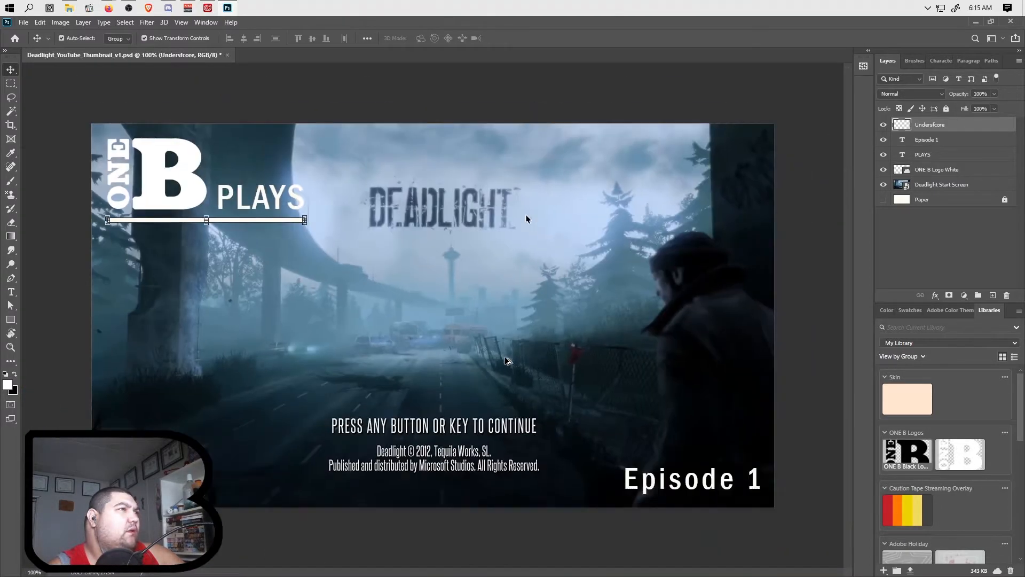
{"action": "scroll", "coordinate": [507, 361], "scroll_direction": "up", "scroll_amount": 1}
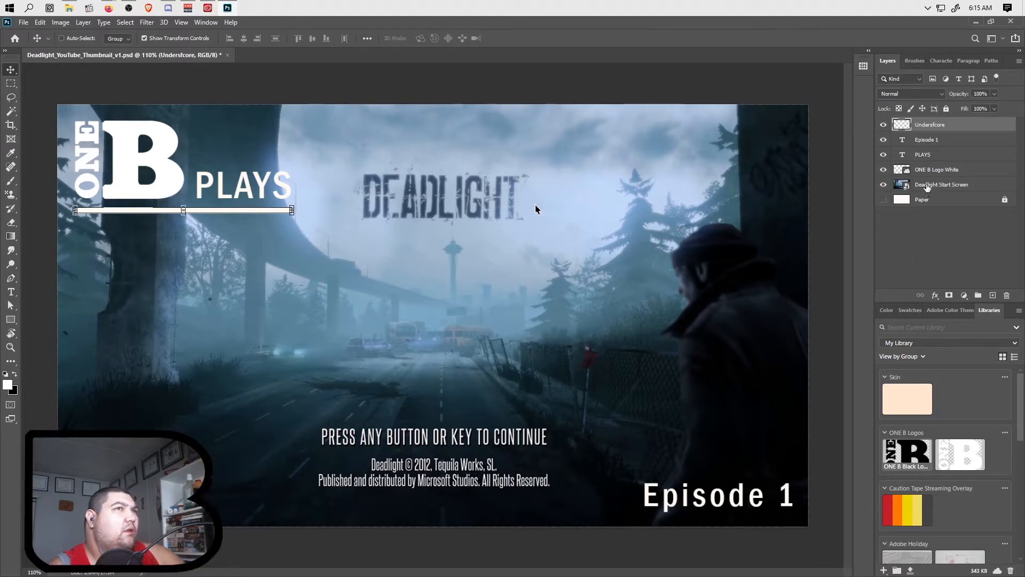
Step: Go through the thumbnail's layers one by one, from Deadlight Start Screen up to the underscore layer
{"action": "left_click", "coordinate": [928, 185]}
{"action": "left_click", "coordinate": [927, 170]}
{"action": "left_click", "coordinate": [928, 155]}
{"action": "left_click", "coordinate": [929, 140]}
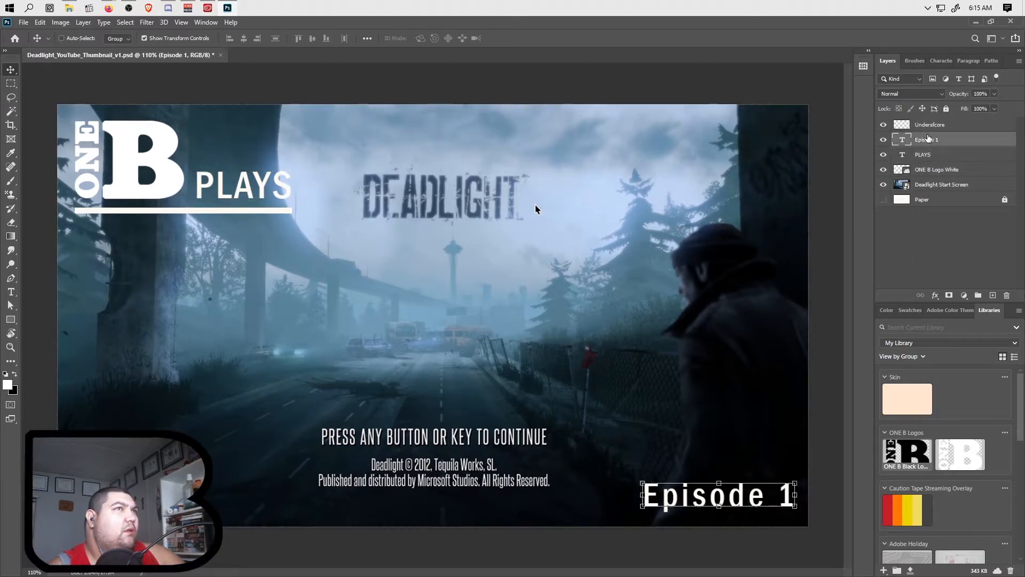
{"action": "left_click", "coordinate": [927, 128]}
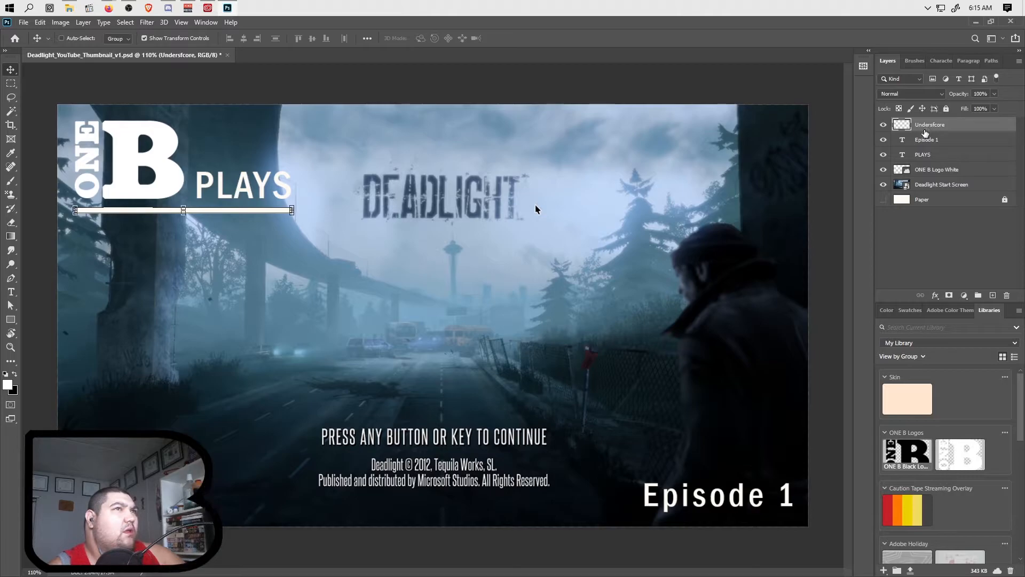
Step: Deselect all layers and save the Deadlight thumbnail PSD
{"action": "left_click", "coordinate": [936, 185]}
{"action": "left_click", "coordinate": [942, 246]}
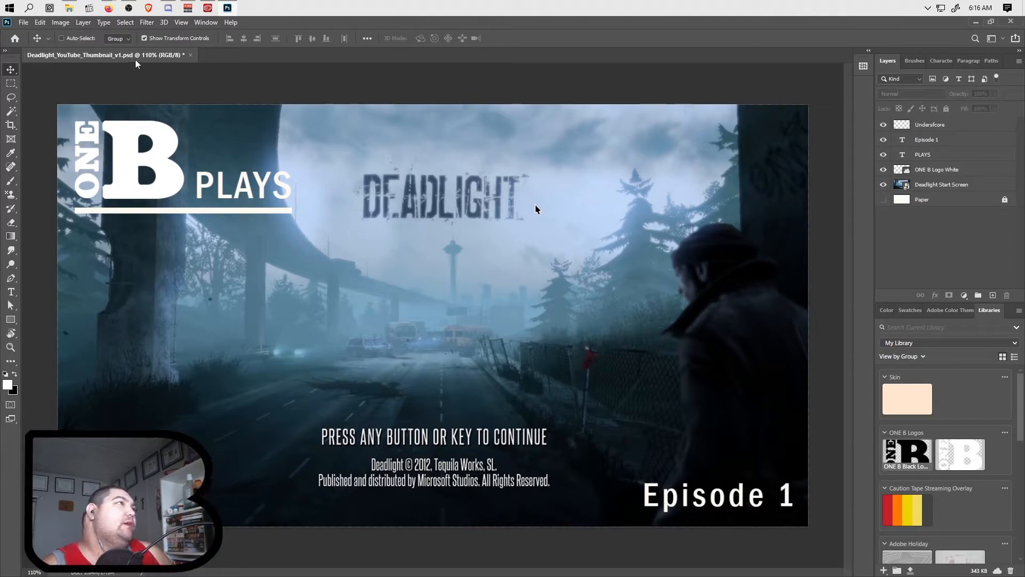
{"action": "left_click", "coordinate": [23, 23]}
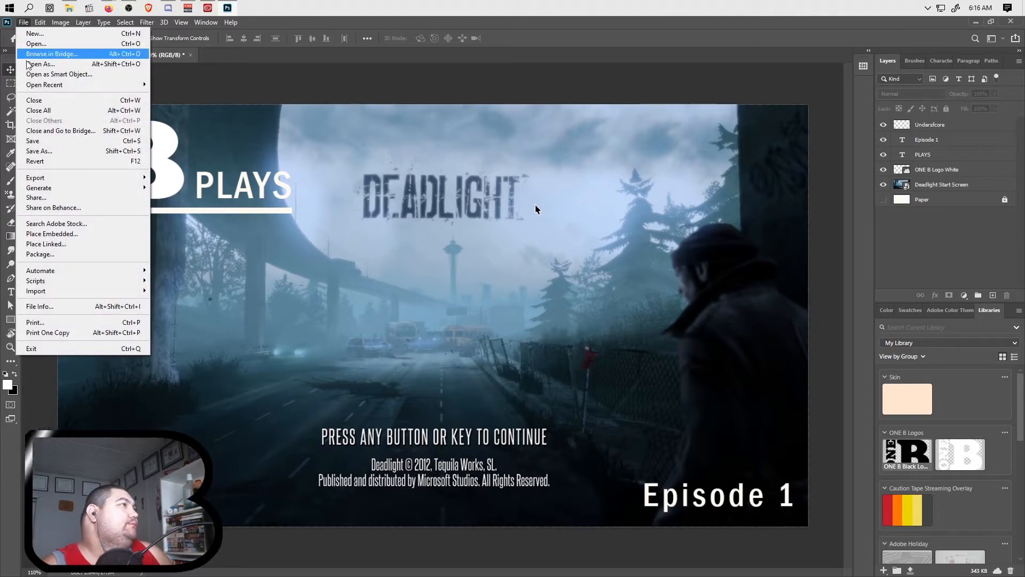
{"action": "left_click", "coordinate": [40, 143]}
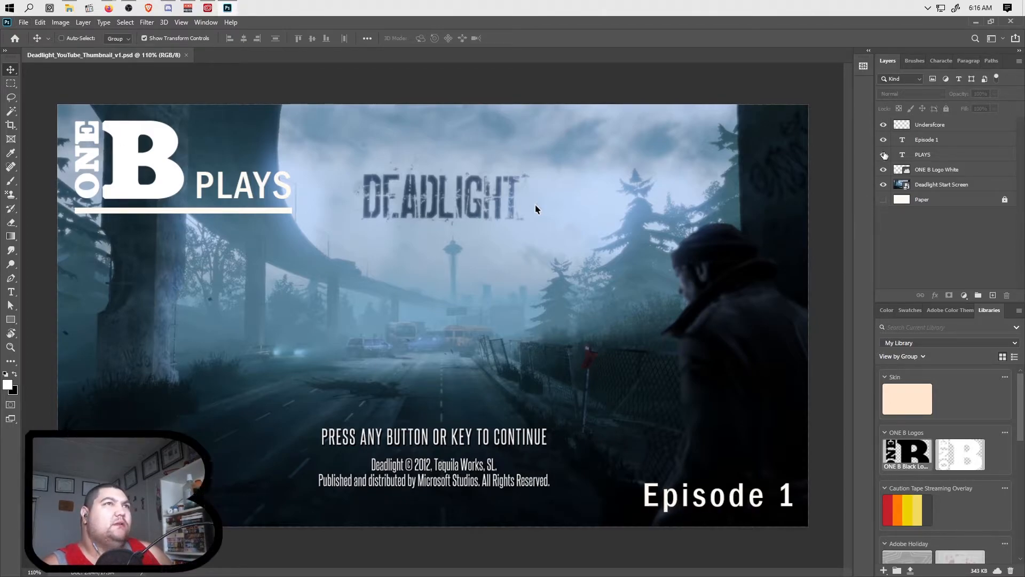
Step: Check the Episode 1 layer by hiding and showing it, and compare the logo's white with the PLAYS text and underscore bar up close
{"action": "left_click", "coordinate": [884, 141]}
{"action": "left_click", "coordinate": [884, 140]}
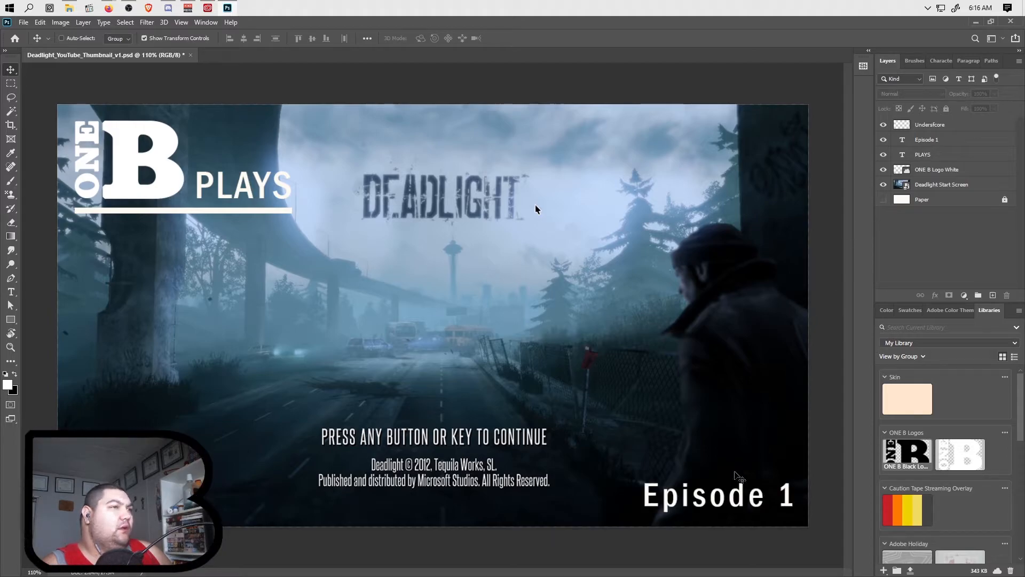
{"action": "scroll", "coordinate": [727, 505], "scroll_direction": "up", "scroll_amount": 3}
{"action": "scroll", "coordinate": [432, 398], "scroll_direction": "down", "scroll_amount": 4}
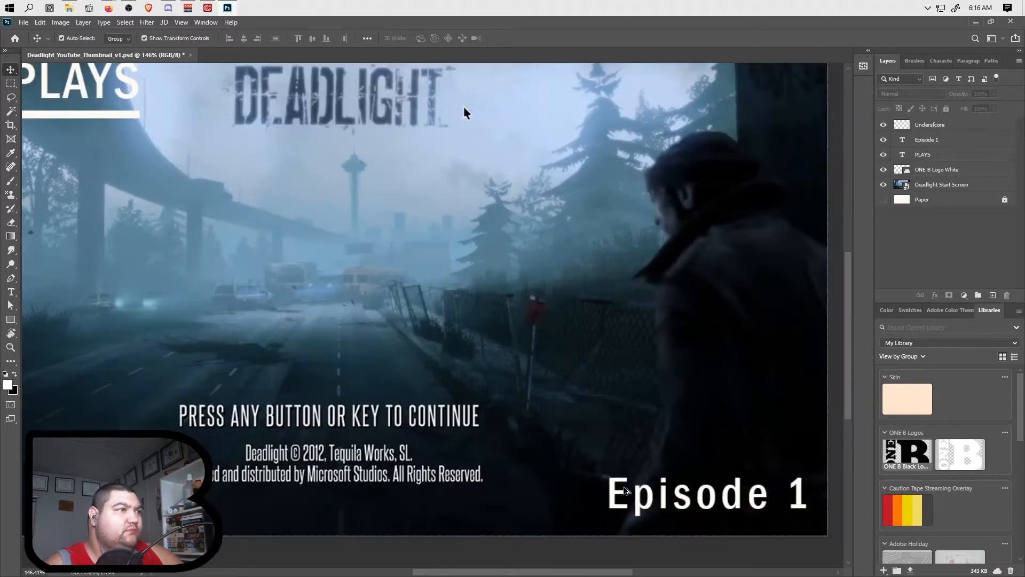
{"action": "scroll", "coordinate": [164, 208], "scroll_direction": "up", "scroll_amount": 5}
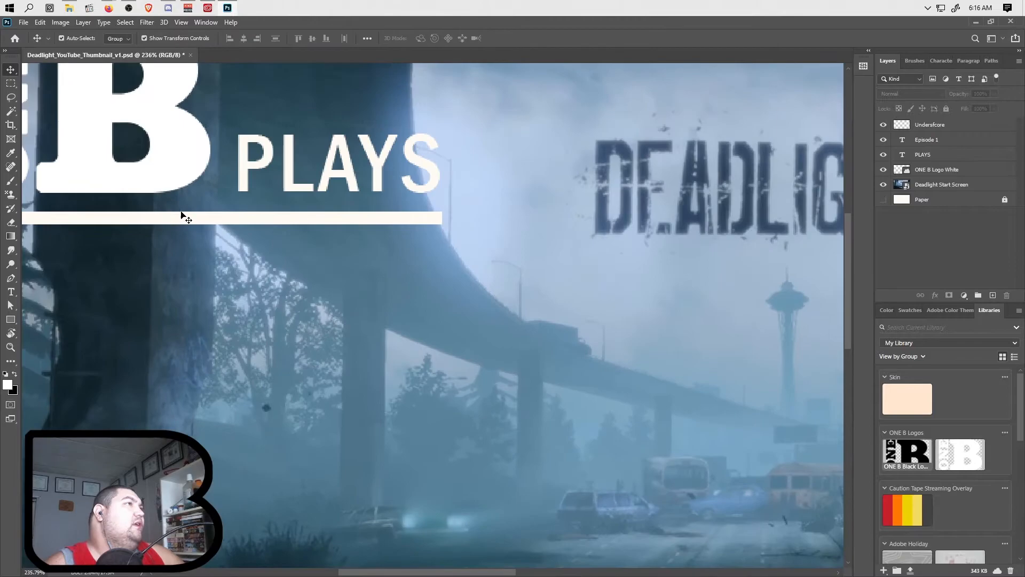
{"action": "scroll", "coordinate": [251, 282], "scroll_direction": "up", "scroll_amount": 3}
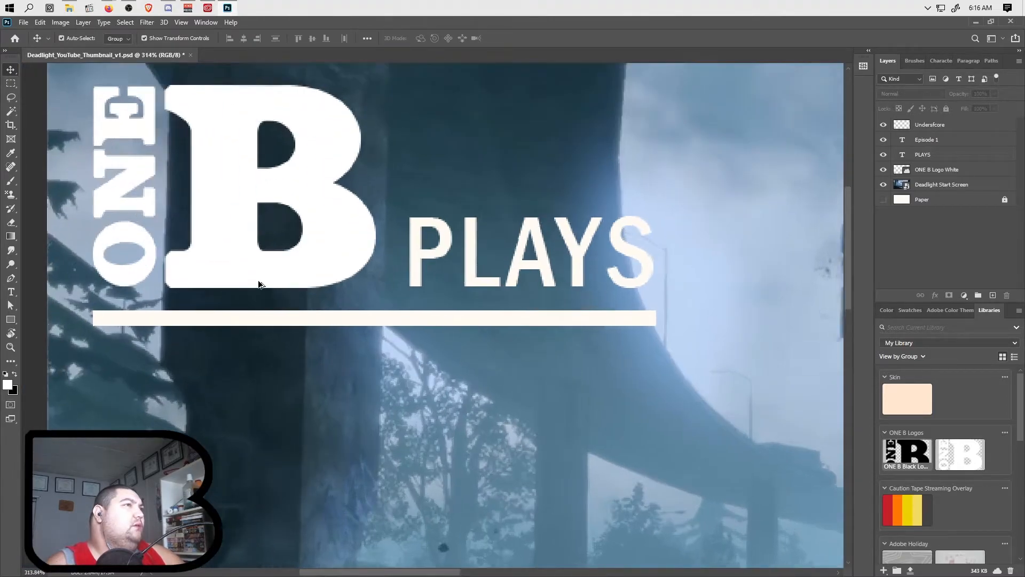
{"action": "scroll", "coordinate": [258, 283], "scroll_direction": "down", "scroll_amount": 1}
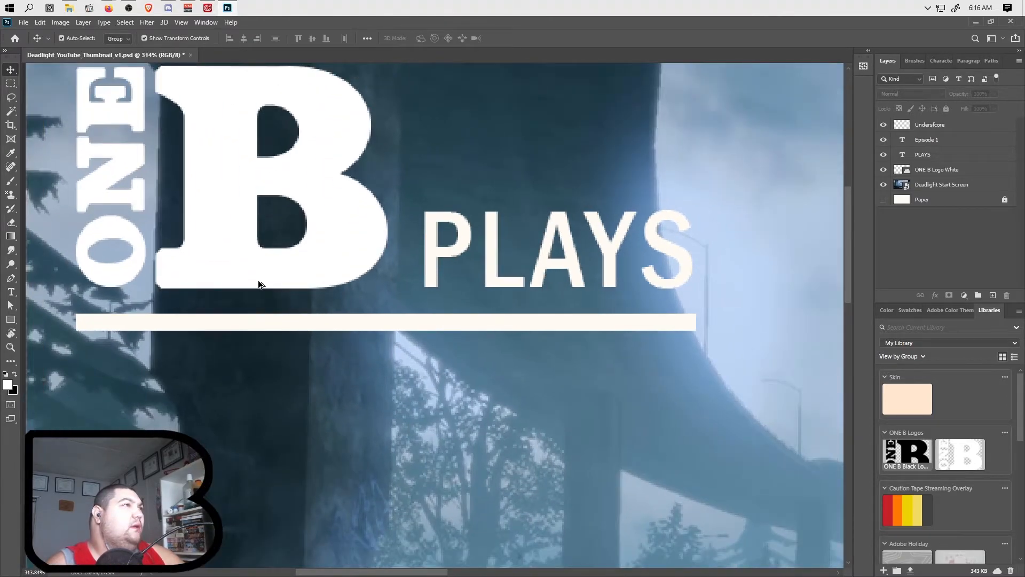
{"action": "scroll", "coordinate": [259, 283], "scroll_direction": "down", "scroll_amount": 4}
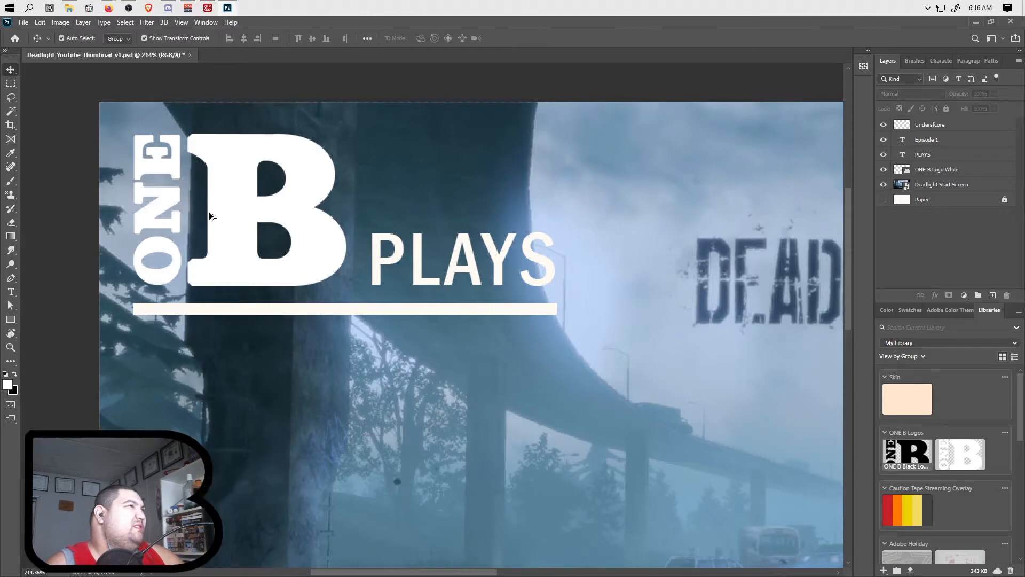
{"action": "scroll", "coordinate": [672, 267], "scroll_direction": "down", "scroll_amount": 5}
{"action": "scroll", "coordinate": [517, 224], "scroll_direction": "down", "scroll_amount": 1}
{"action": "key", "text": "ctrl+1"}
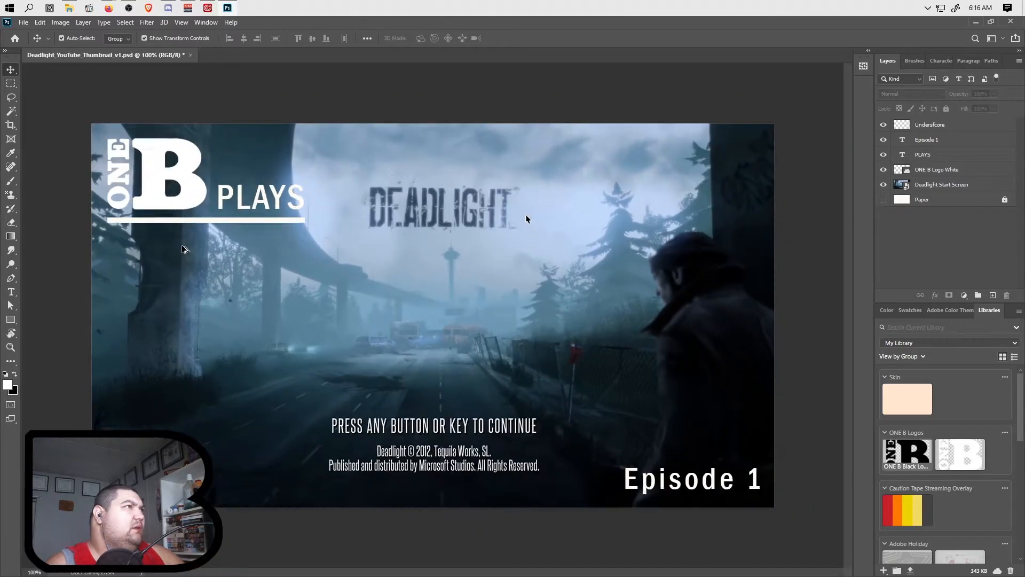
{"action": "scroll", "coordinate": [181, 250], "scroll_direction": "up", "scroll_amount": 2}
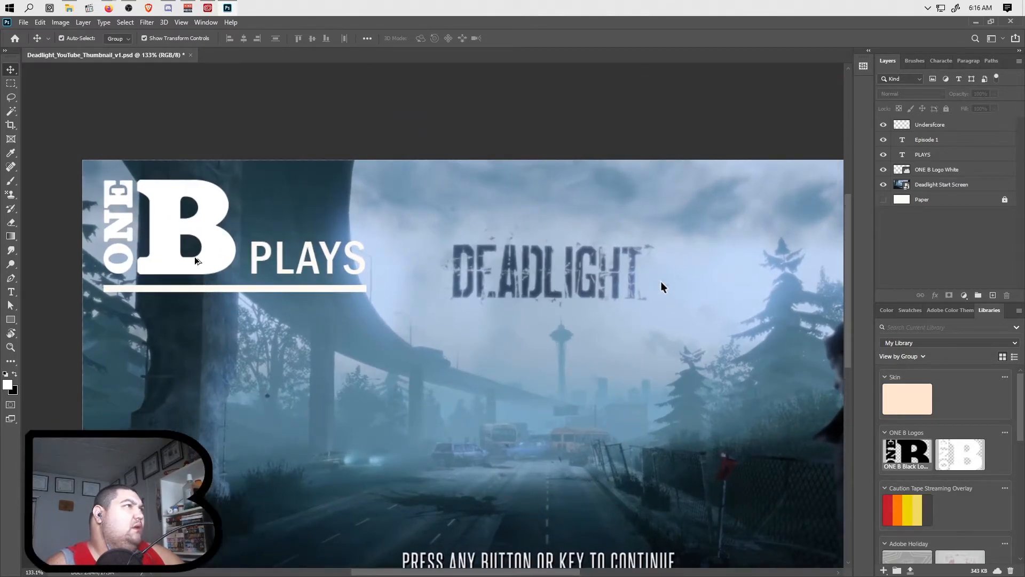
{"action": "scroll", "coordinate": [198, 257], "scroll_direction": "up", "scroll_amount": 5}
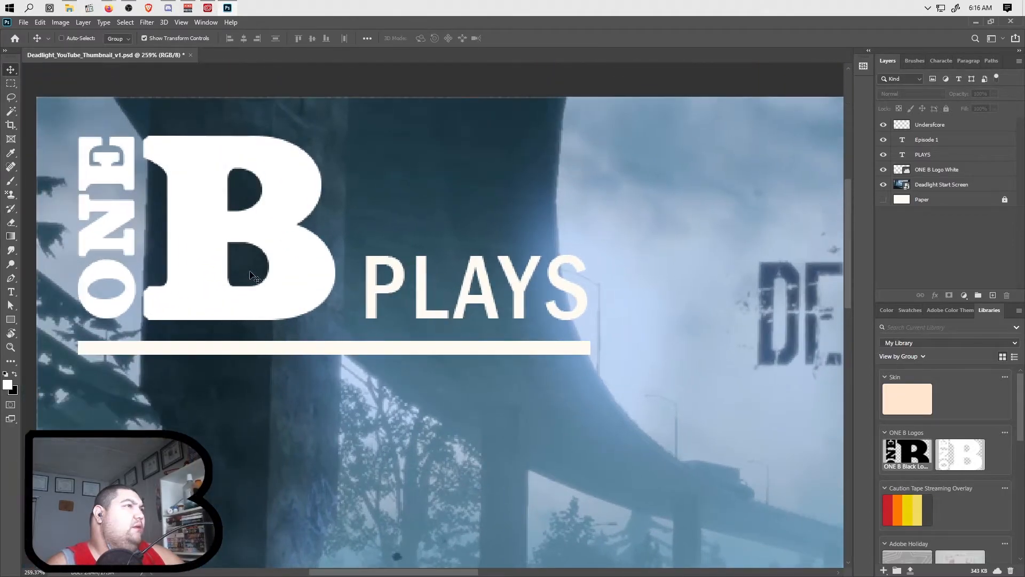
Step: Set the color of the PLAYS text to ffffff and commit the text edit
{"action": "left_click", "coordinate": [926, 160]}
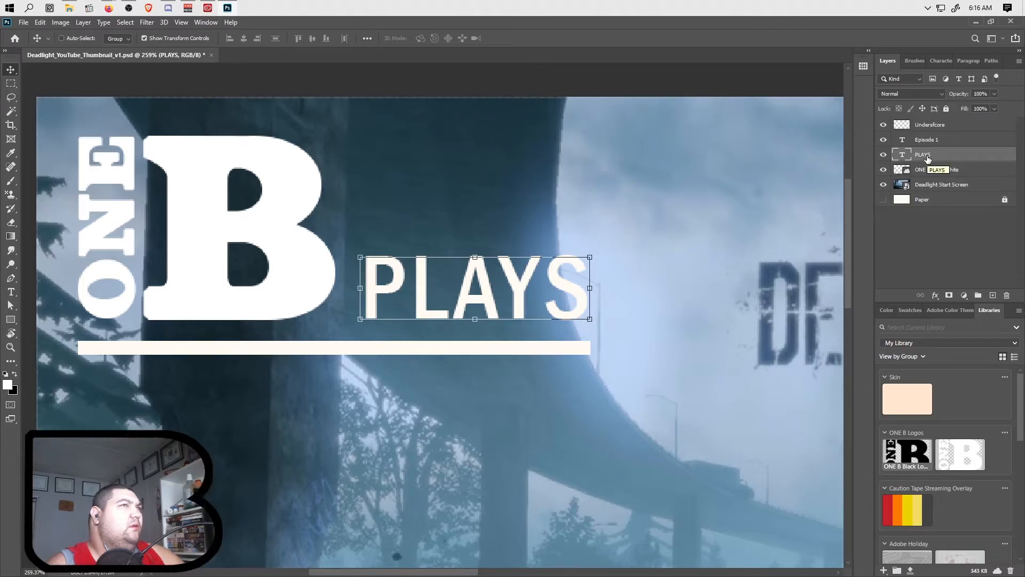
{"action": "left_click", "coordinate": [11, 292]}
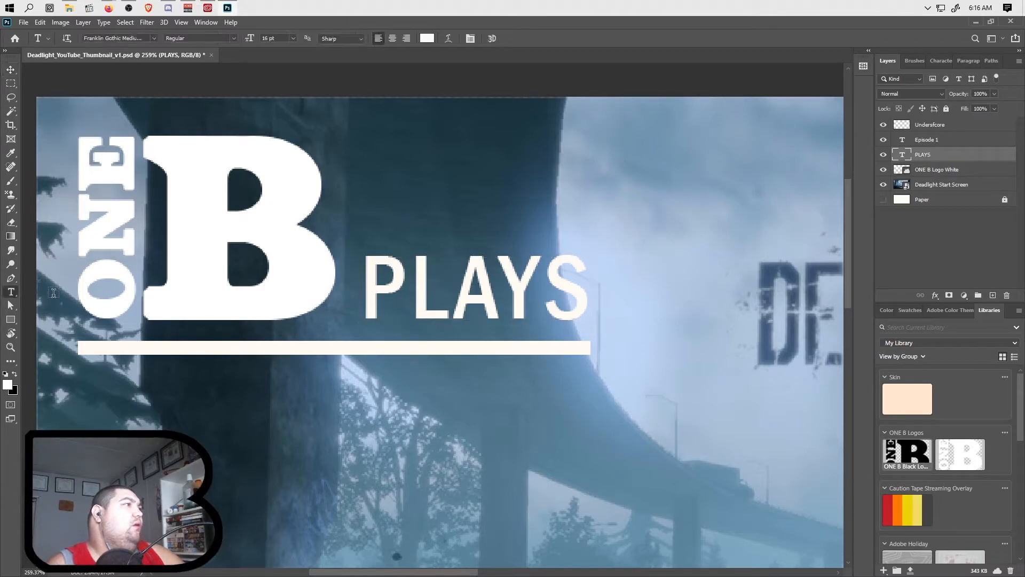
{"action": "left_click", "coordinate": [497, 285]}
{"action": "left_click_drag", "start_coordinate": [585, 283], "coordinate": [171, 332]}
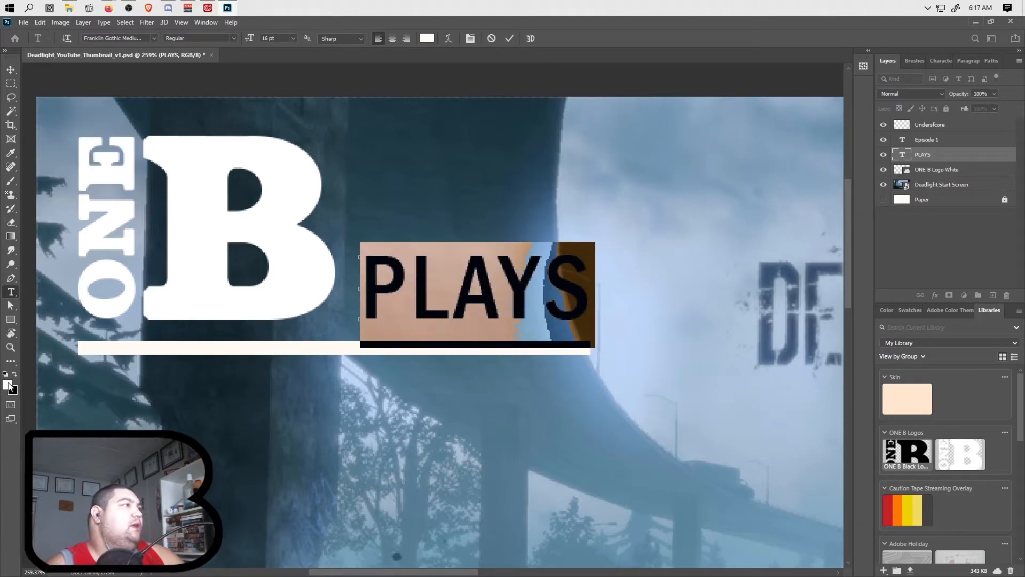
{"action": "left_click", "coordinate": [427, 38]}
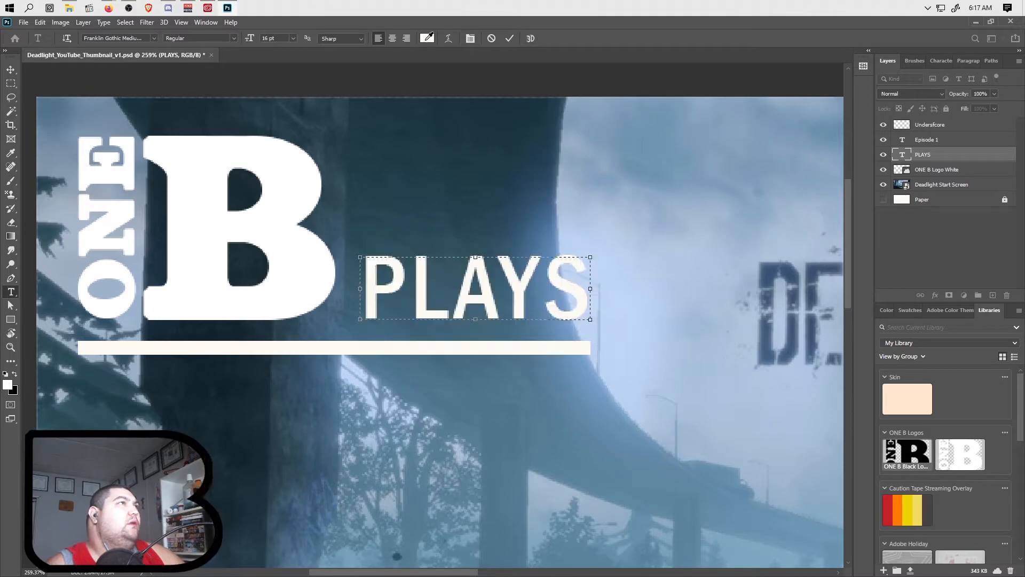
{"action": "type", "text": "ffffff"}
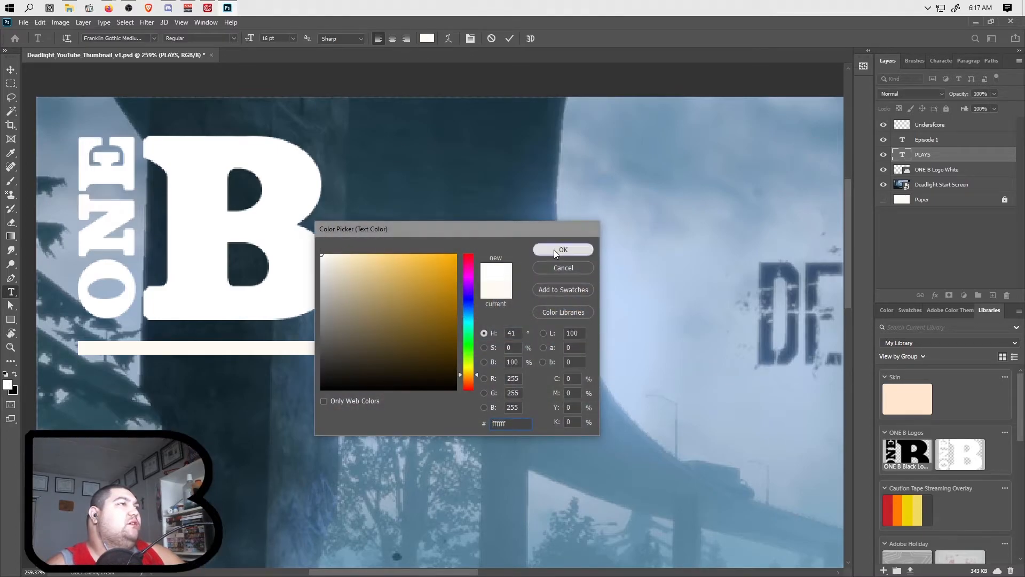
{"action": "left_click", "coordinate": [556, 251]}
{"action": "left_click", "coordinate": [730, 191]}
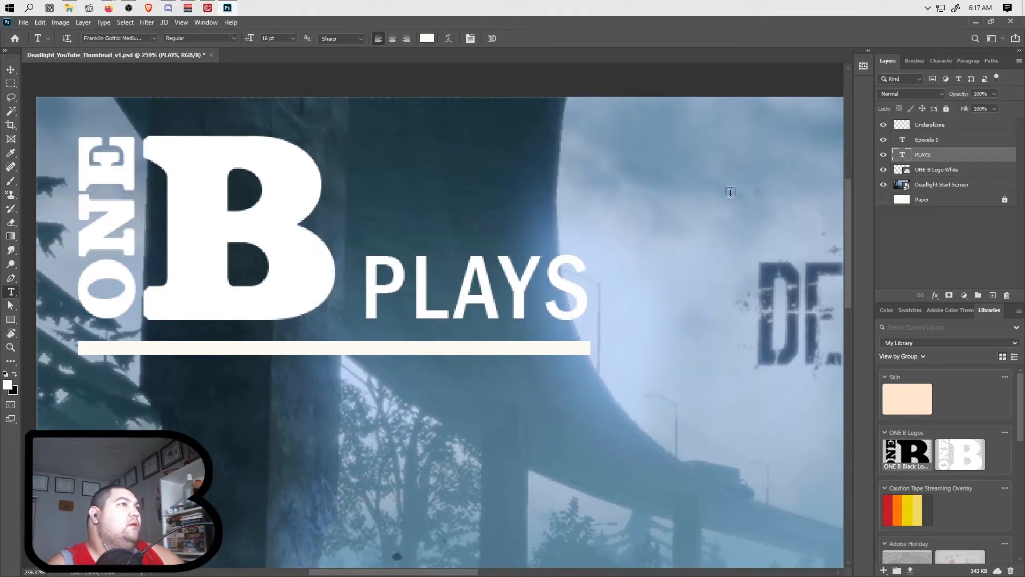
Step: Select the underscore bar's pixels on its layer, fill them with pure white, and clear the selection
{"action": "left_click", "coordinate": [930, 129]}
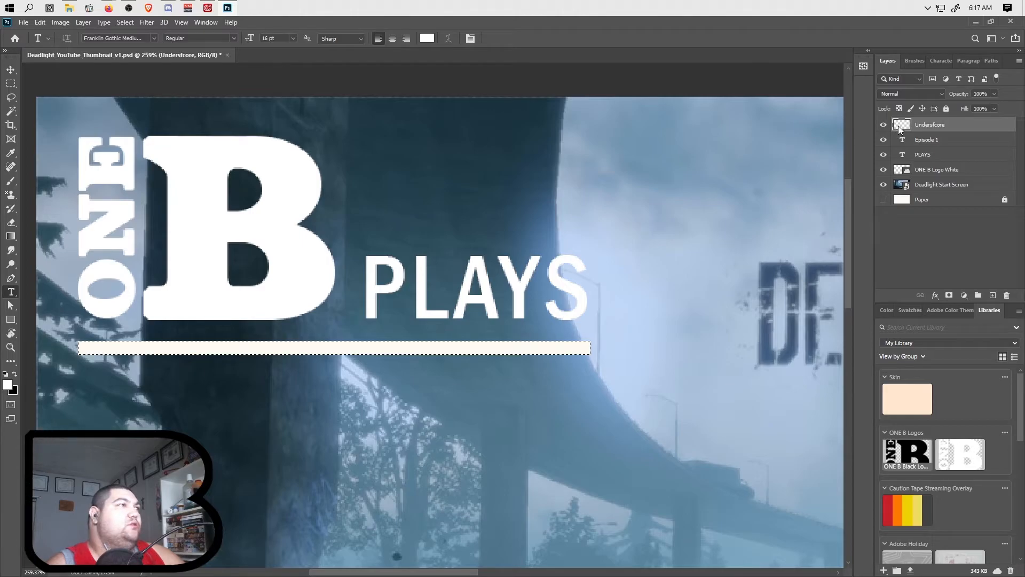
{"action": "left_click", "coordinate": [8, 385]}
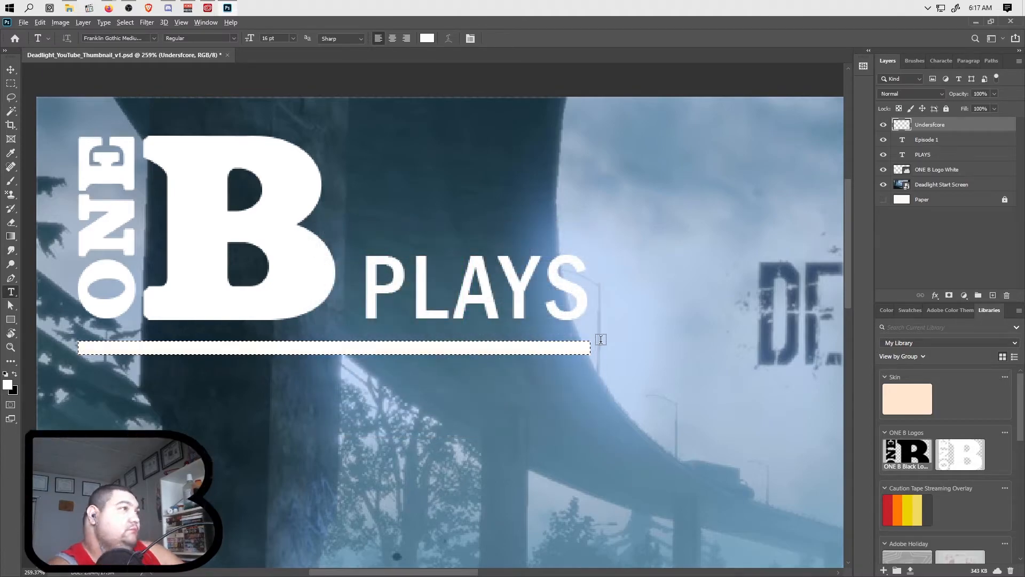
{"action": "key", "text": "ctrl+d"}
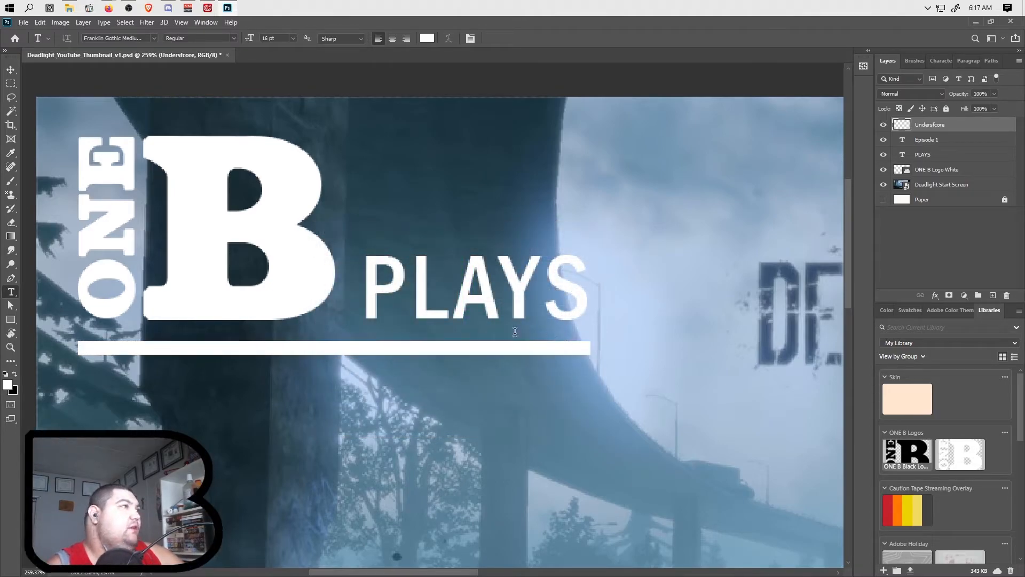
{"action": "scroll", "coordinate": [504, 368], "scroll_direction": "down", "scroll_amount": 2}
{"action": "key", "text": "ctrl+1"}
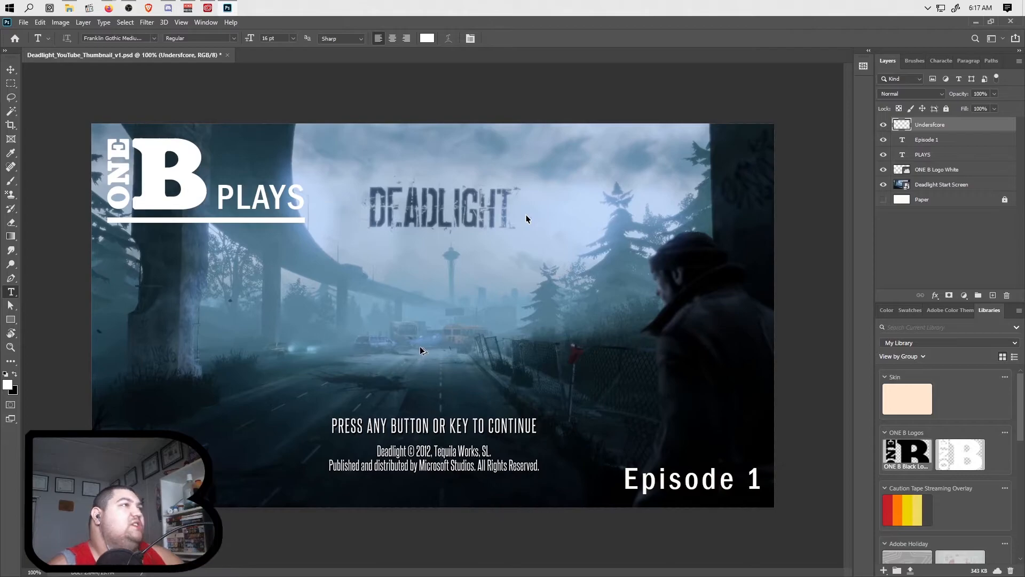
{"action": "scroll", "coordinate": [526, 219], "scroll_direction": "up", "scroll_amount": 1}
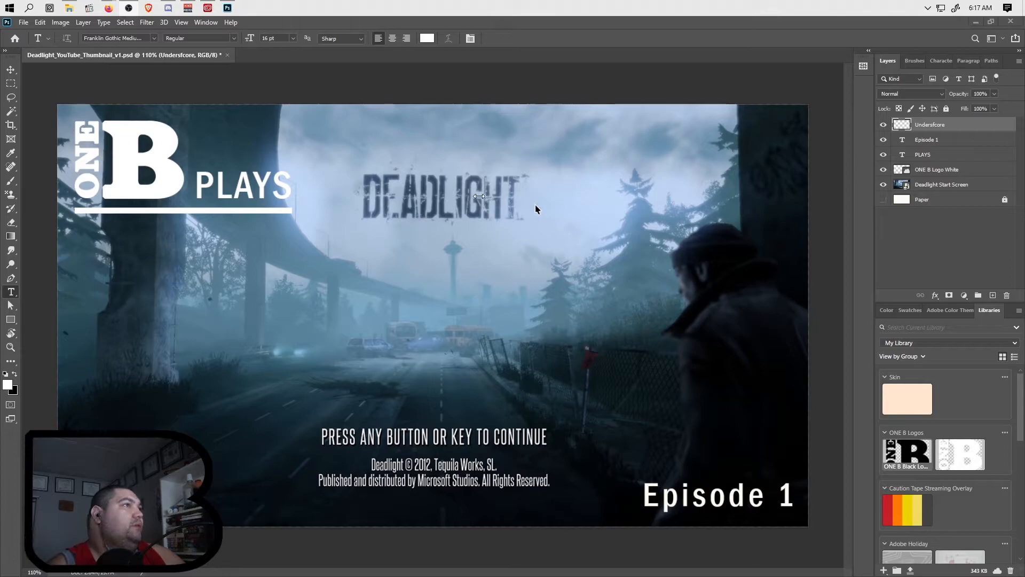
Step: Export the thumbnail as a PNG named Deadlight_Thumbnail_Episode 1.png in the Deadlight folder
{"action": "left_click", "coordinate": [24, 22]}
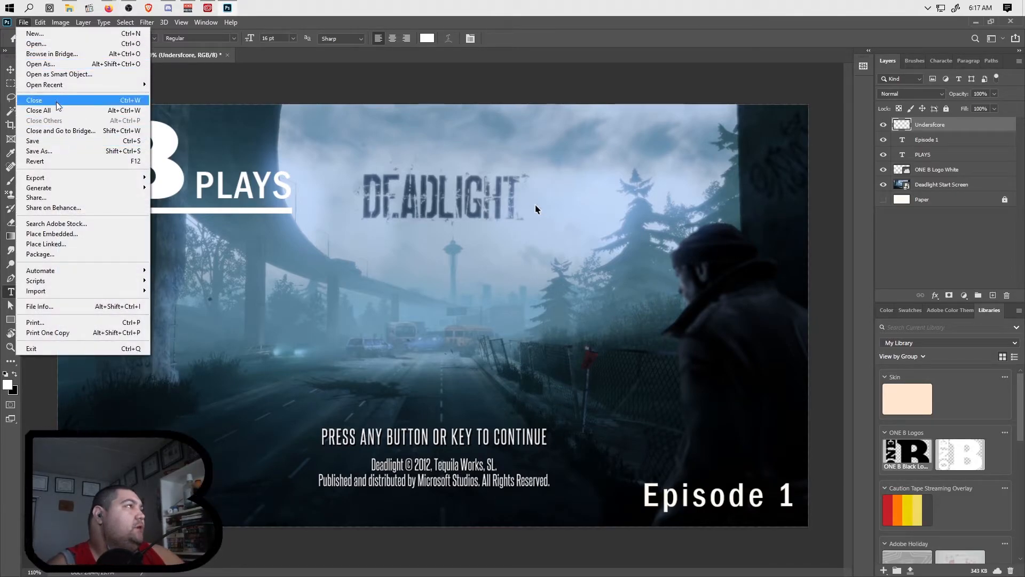
{"action": "mouse_move", "coordinate": [67, 182]}
{"action": "left_click", "coordinate": [182, 176]}
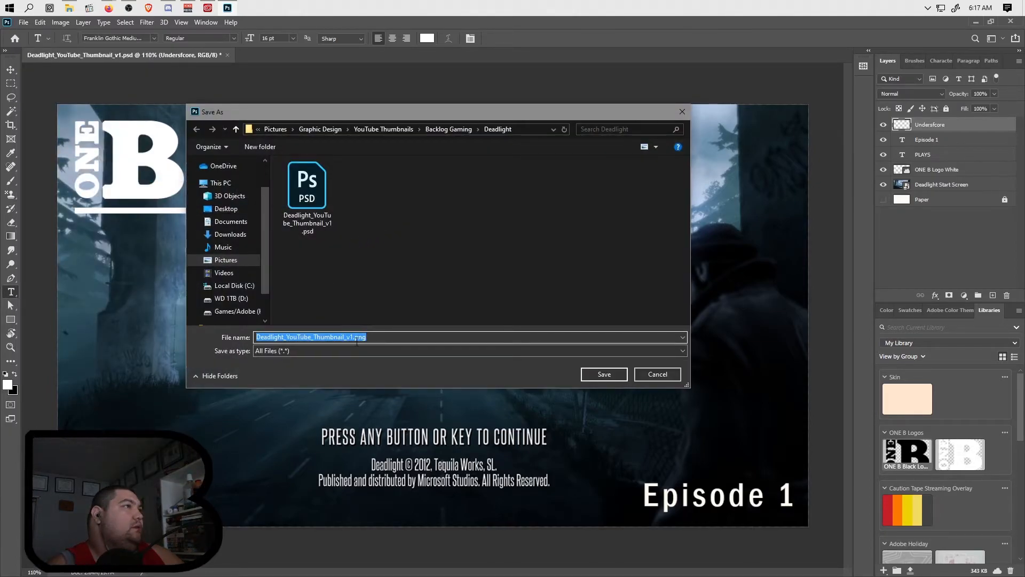
{"action": "left_click", "coordinate": [355, 340]}
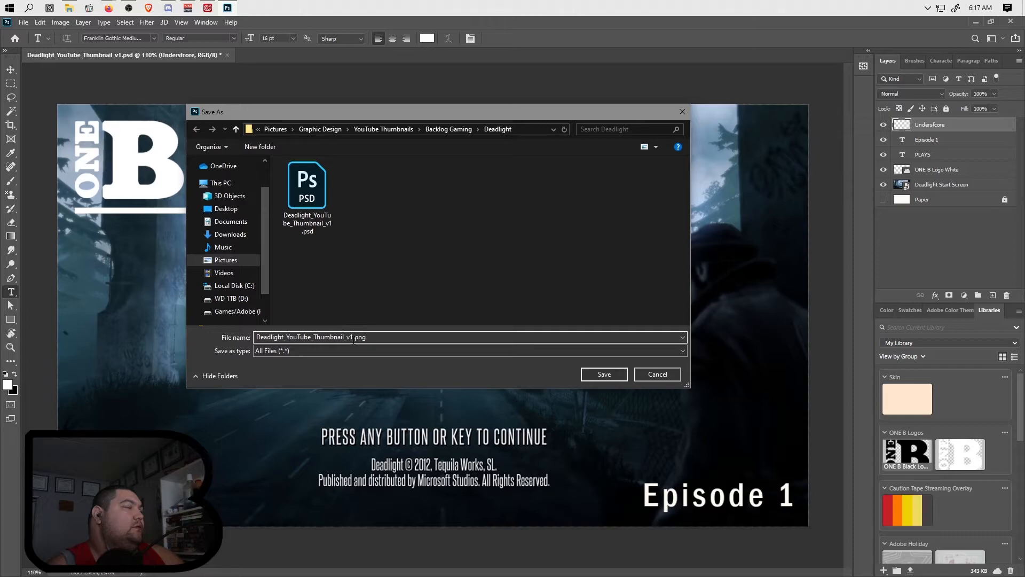
{"action": "left_click_drag", "start_coordinate": [353, 338], "coordinate": [347, 338]}
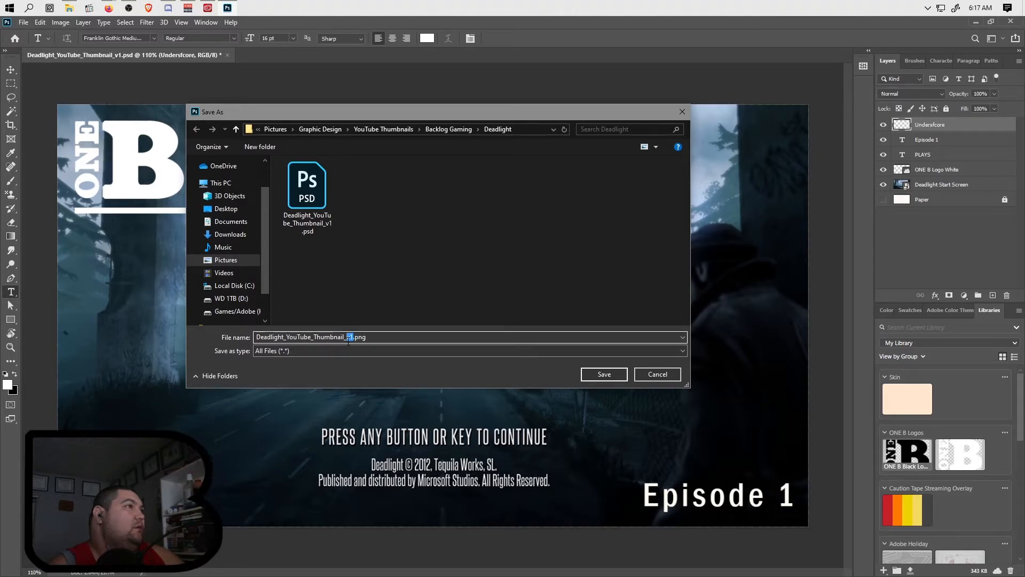
{"action": "left_click_drag", "start_coordinate": [348, 340], "coordinate": [292, 339]}
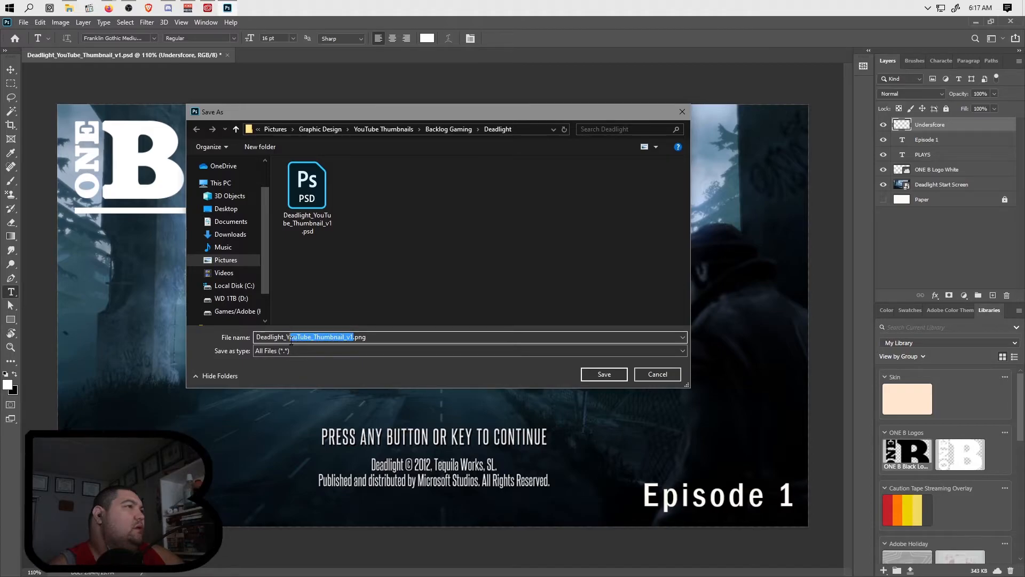
{"action": "type", "text": "Ep"}
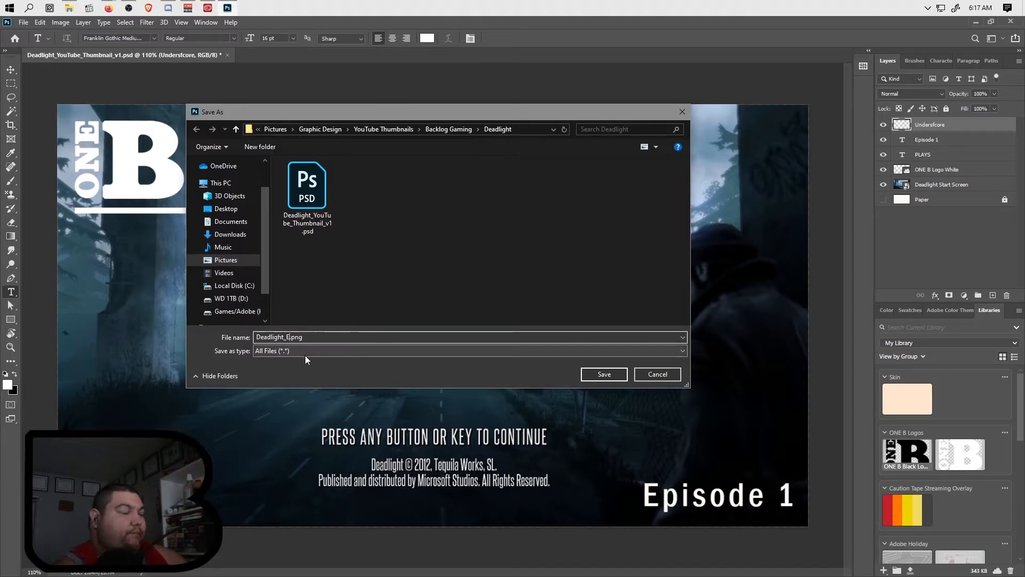
{"action": "type", "text": "isdo"}
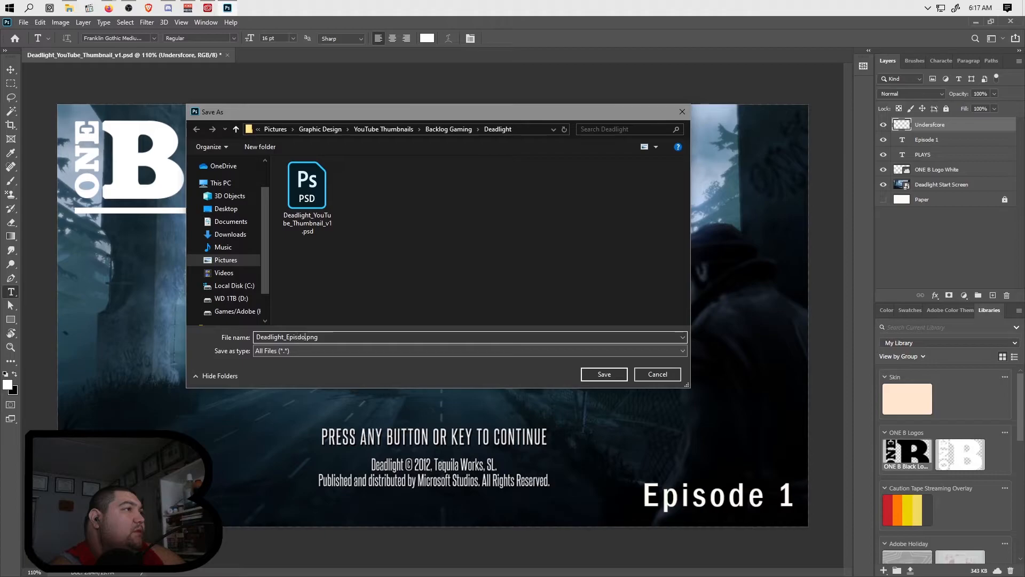
{"action": "key", "text": "BackSpace"}
{"action": "type", "text": "ode 1"}
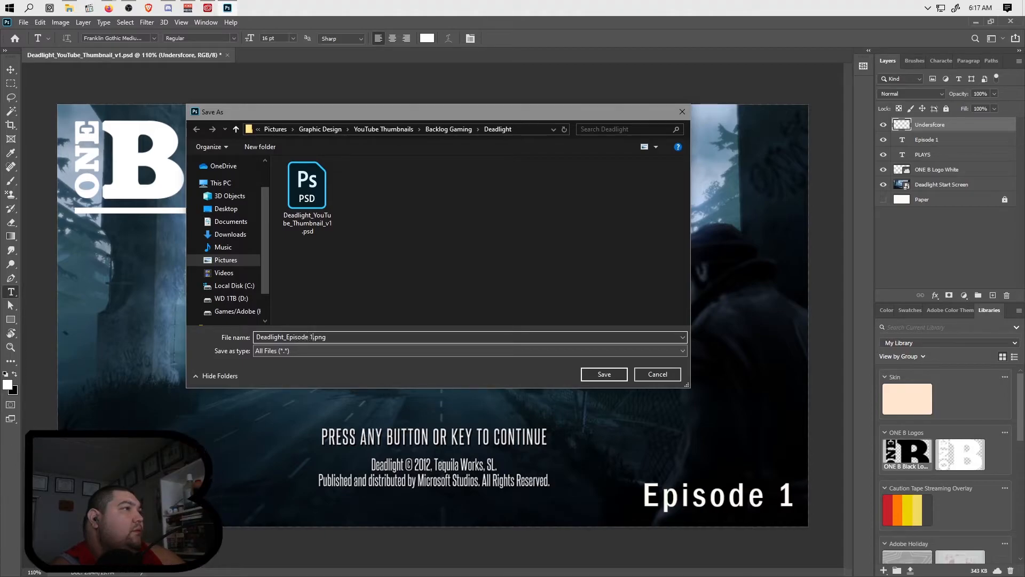
{"action": "type", "text": "_"}
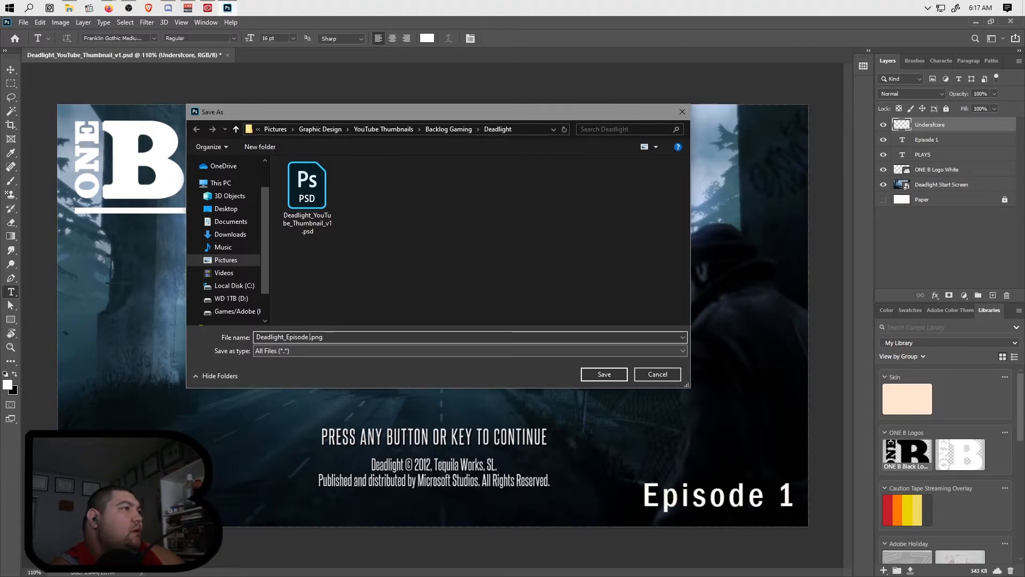
{"action": "key", "text": "BackSpace"}
{"action": "type", "text": "Thum"}
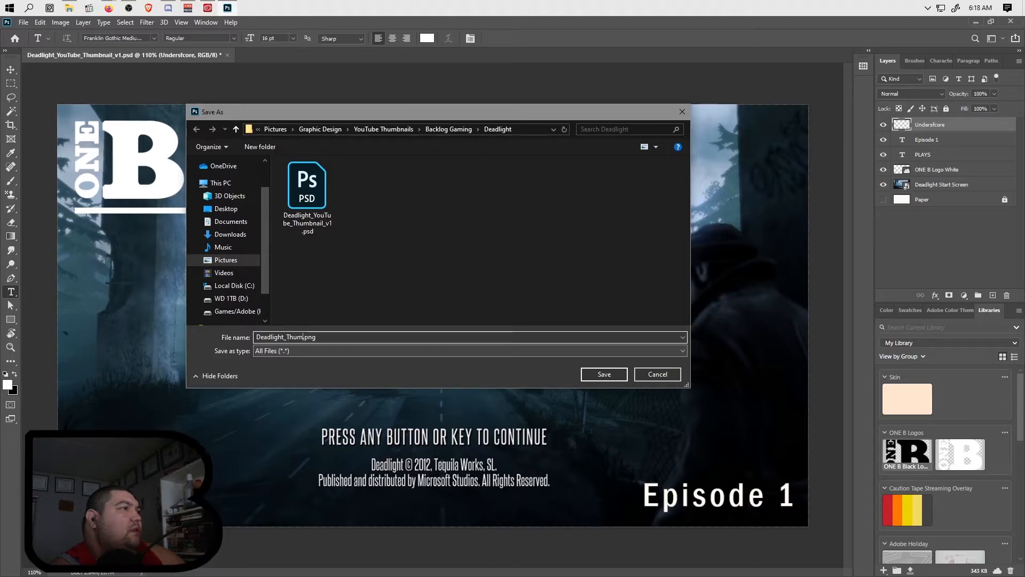
{"action": "type", "text": "bnail_Episode 1"}
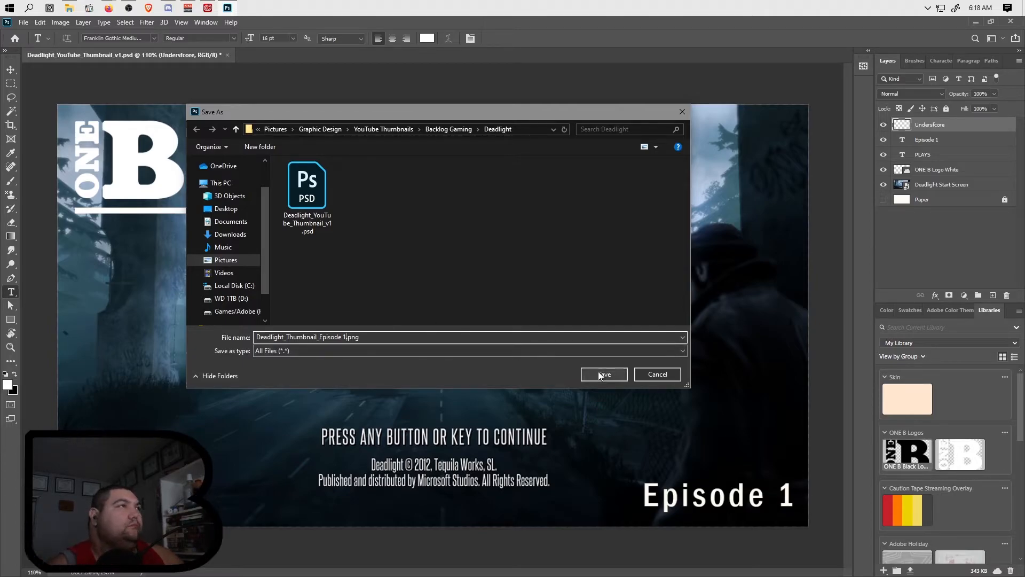
{"action": "left_click", "coordinate": [601, 373]}
Step: Change the episode text to Episode 2 and commit the text edit
{"action": "left_click", "coordinate": [786, 494]}
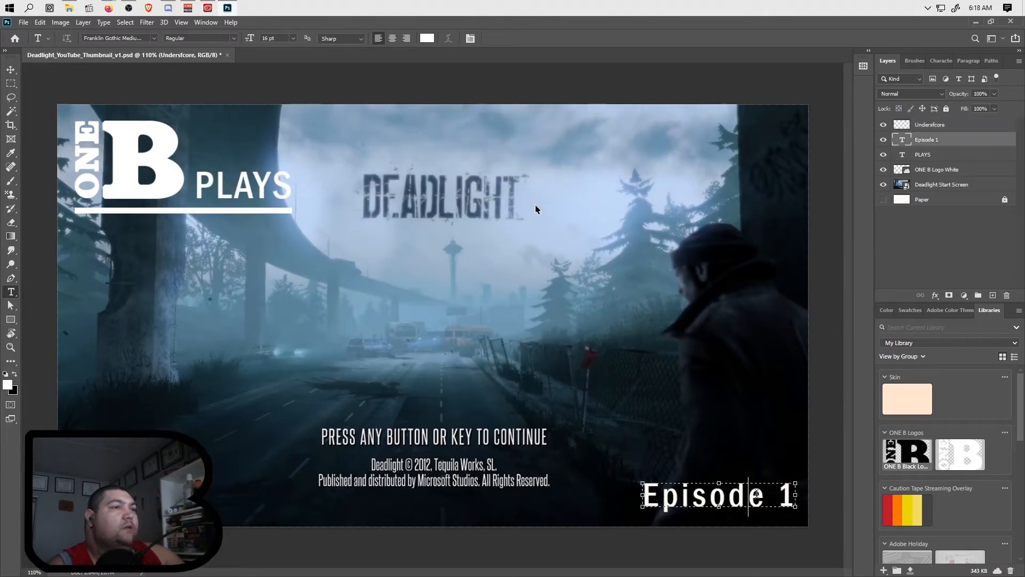
{"action": "double_click", "coordinate": [787, 494]}
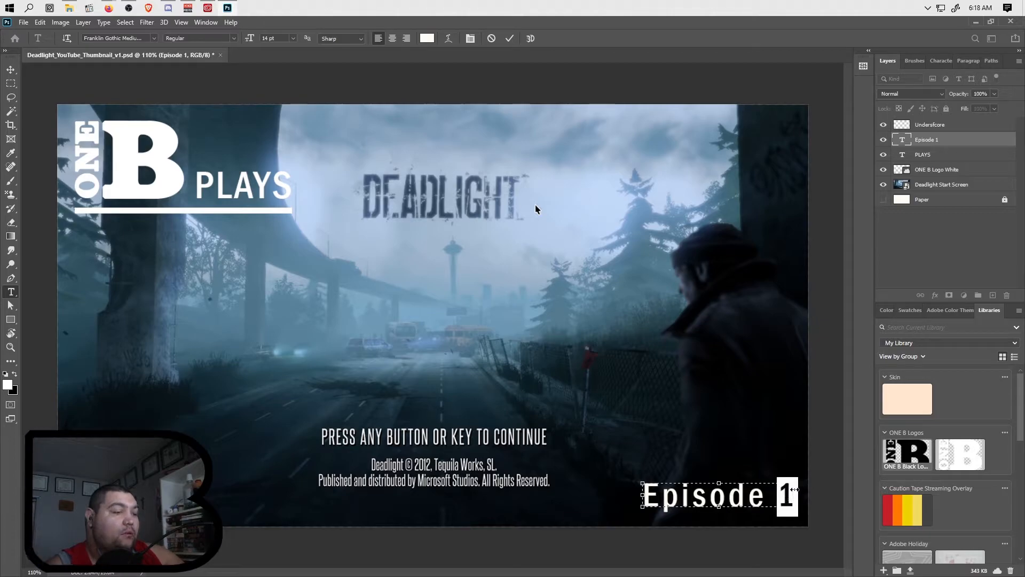
{"action": "type", "text": "2"}
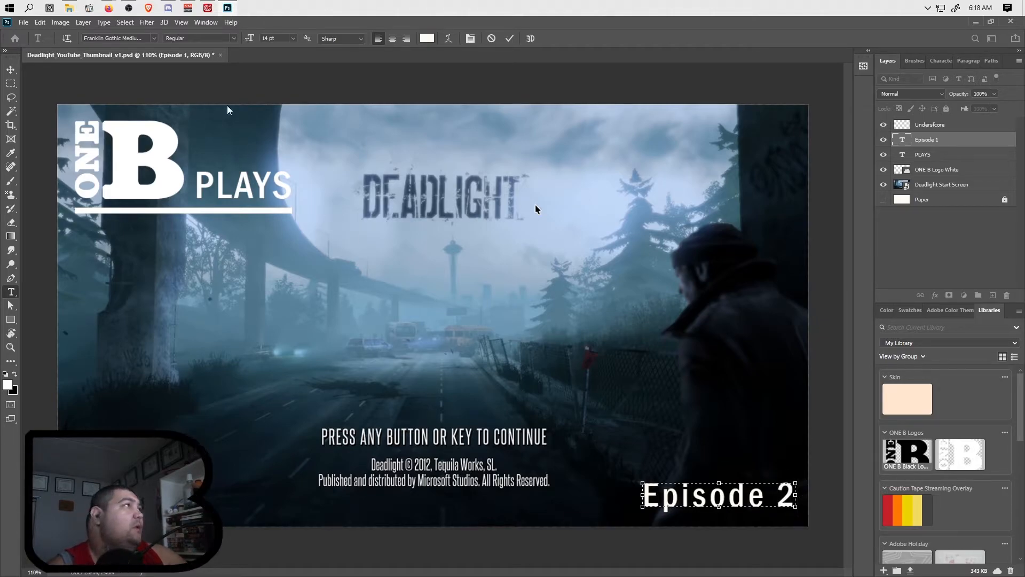
{"action": "left_click", "coordinate": [509, 39]}
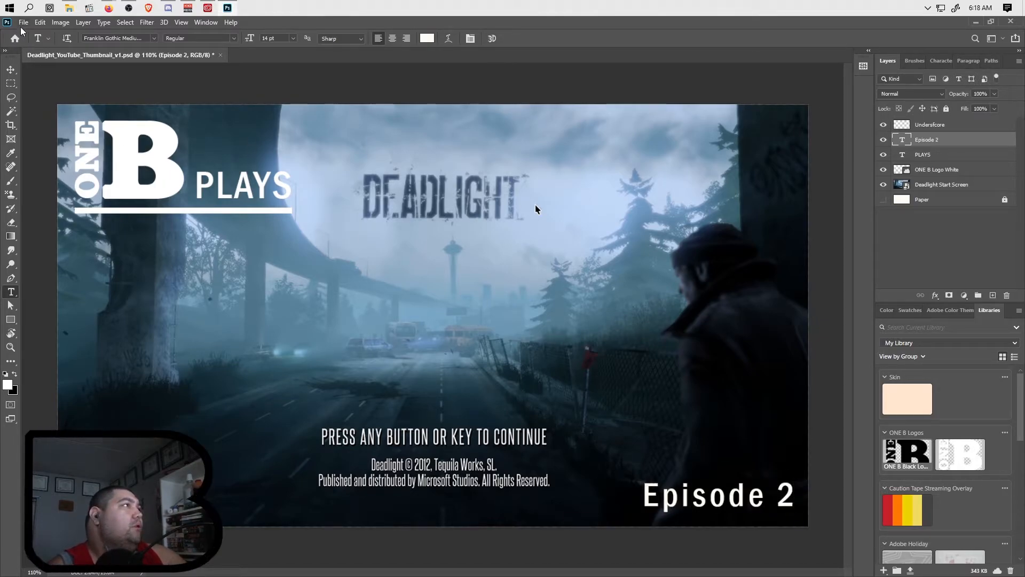
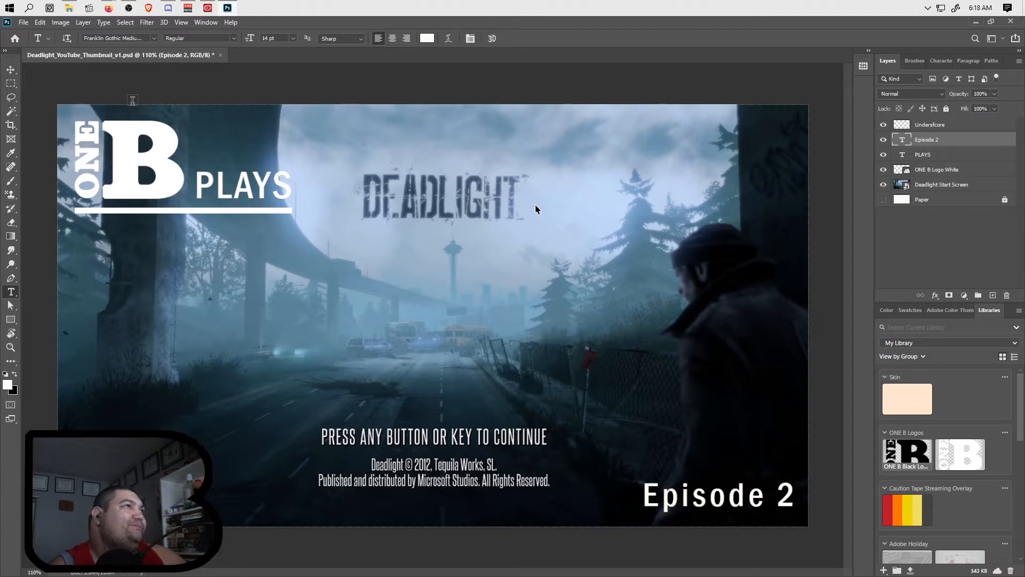
Step: Add a new layer directly above the Deadlight Start Screen layer and fill it with a dark teal sampled from the artwork
{"action": "left_click", "coordinate": [955, 185]}
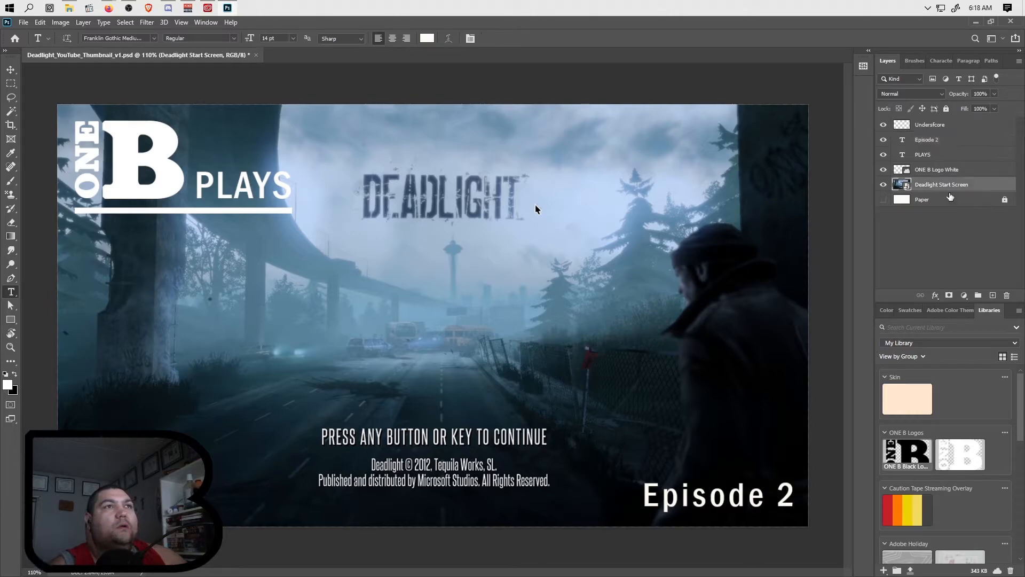
{"action": "left_click", "coordinate": [994, 295], "text": "ctrl"}
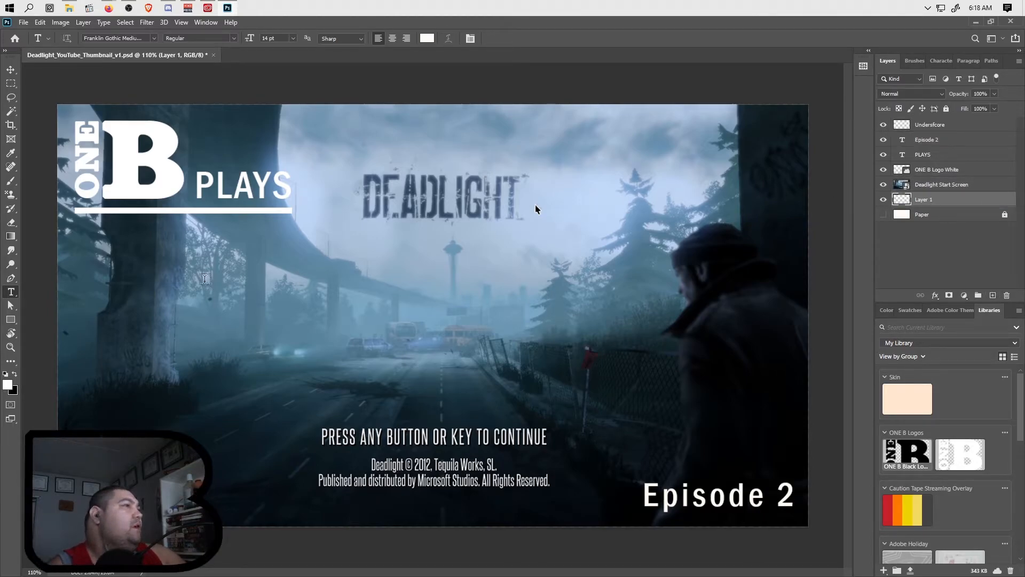
{"action": "left_click", "coordinate": [11, 154]}
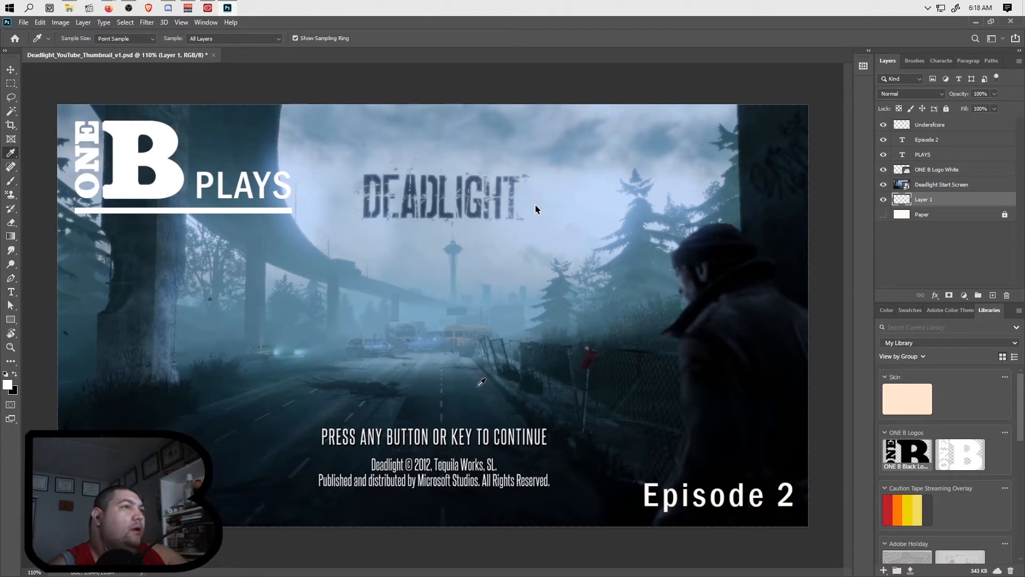
{"action": "scroll", "coordinate": [536, 208], "scroll_direction": "up", "scroll_amount": 8}
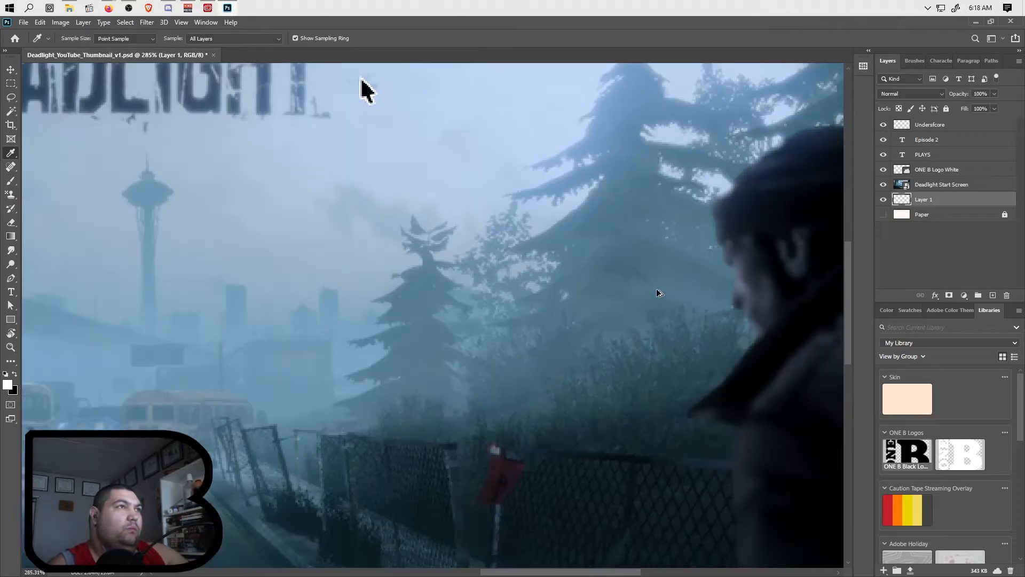
{"action": "scroll", "coordinate": [656, 290], "scroll_direction": "up", "scroll_amount": 2}
{"action": "scroll", "coordinate": [642, 292], "scroll_direction": "down", "scroll_amount": 2}
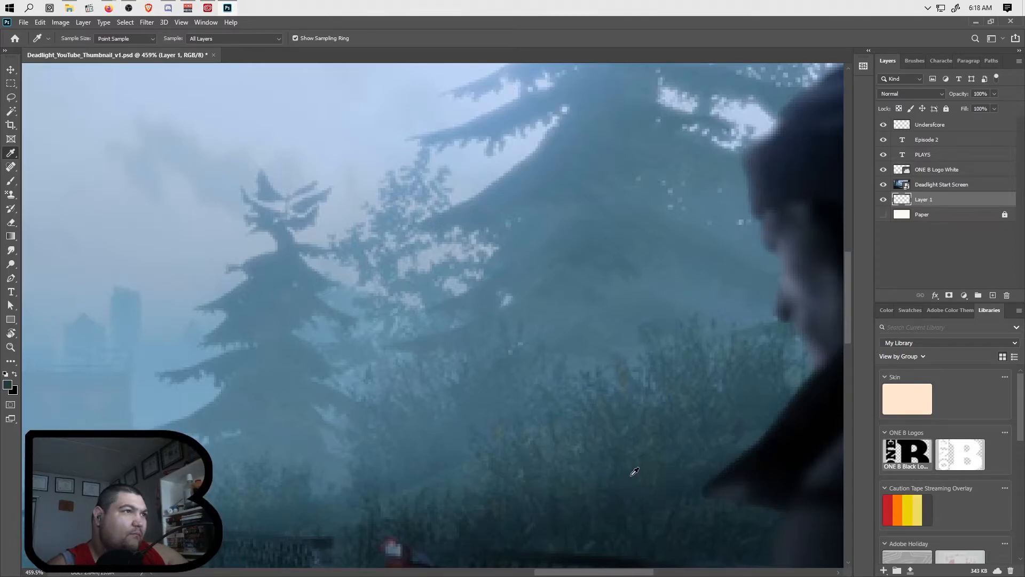
{"action": "scroll", "coordinate": [303, 355], "scroll_direction": "down", "scroll_amount": 5}
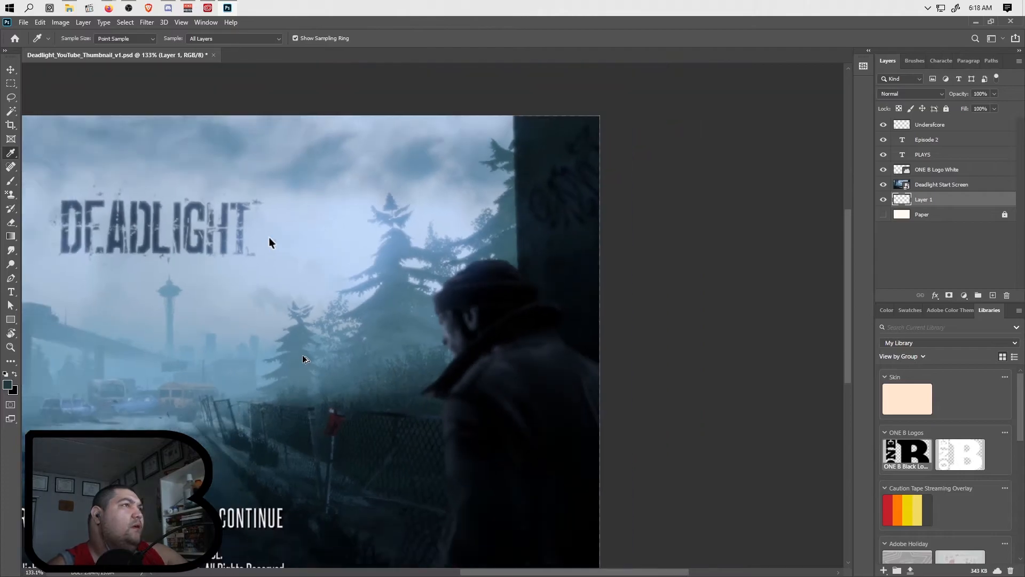
{"action": "scroll", "coordinate": [303, 357], "scroll_direction": "up", "scroll_amount": 1}
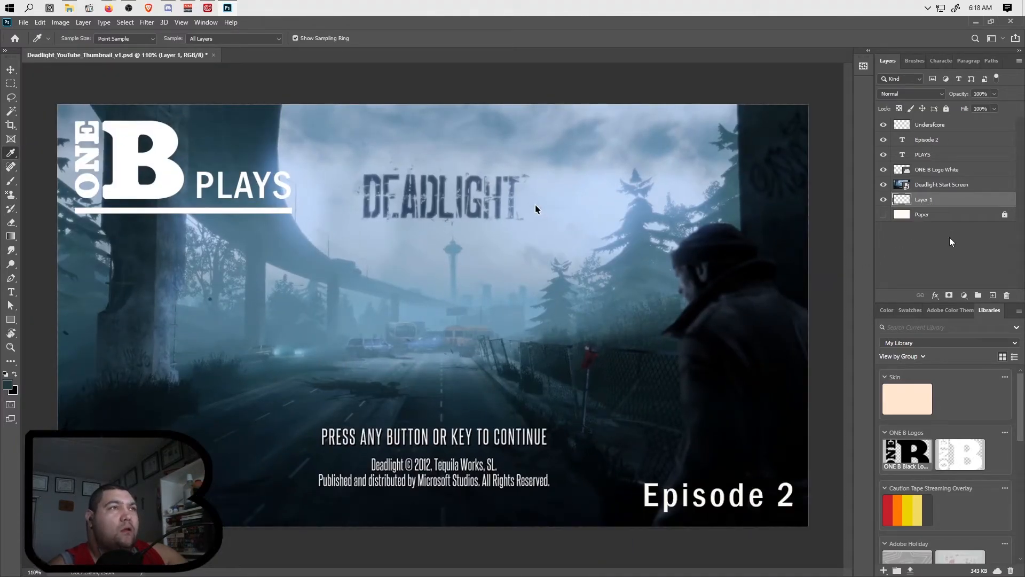
{"action": "left_click_drag", "start_coordinate": [950, 200], "coordinate": [946, 187]}
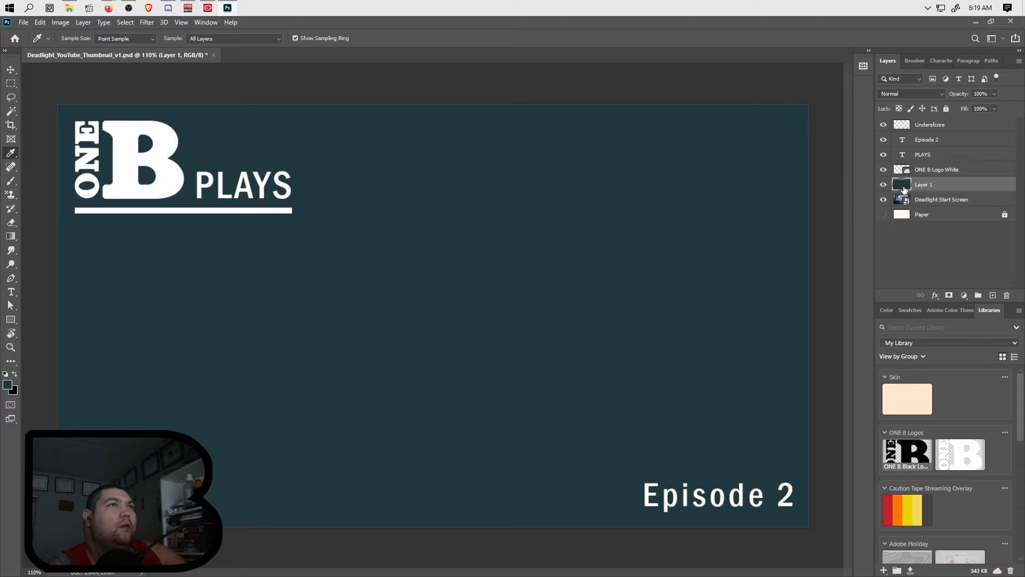
Step: Contract the selection of the teal layer by 25 pixels and delete the inside to leave a border frame
{"action": "left_click", "coordinate": [125, 22]}
{"action": "mouse_move", "coordinate": [166, 175]}
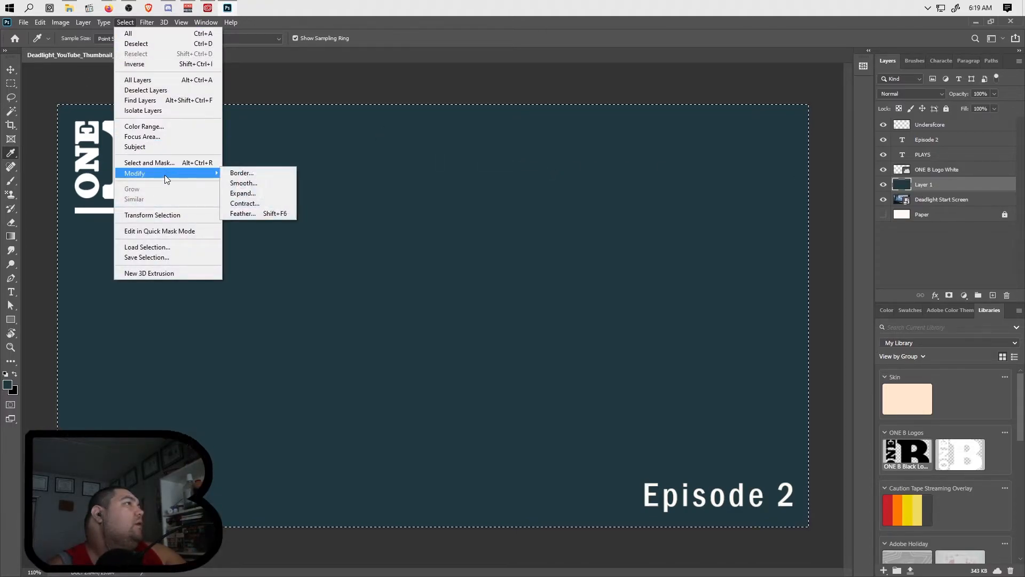
{"action": "left_click", "coordinate": [274, 209]}
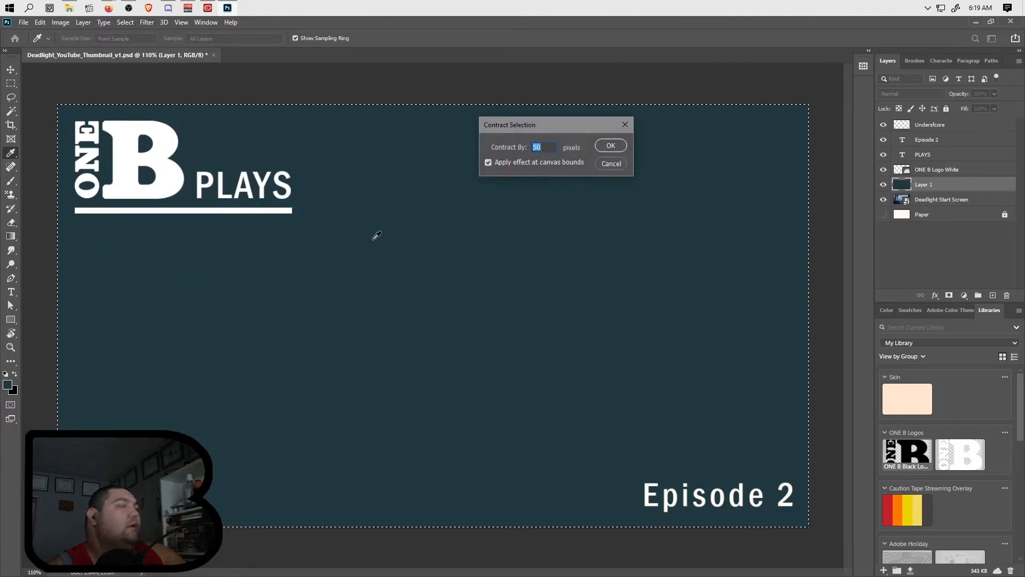
{"action": "type", "text": "25"}
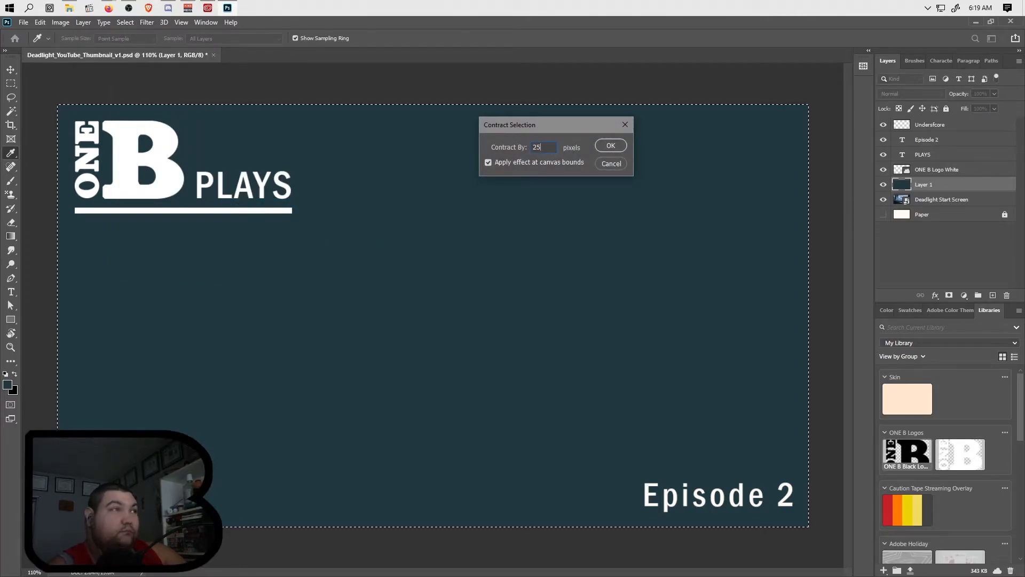
{"action": "key", "text": "Return"}
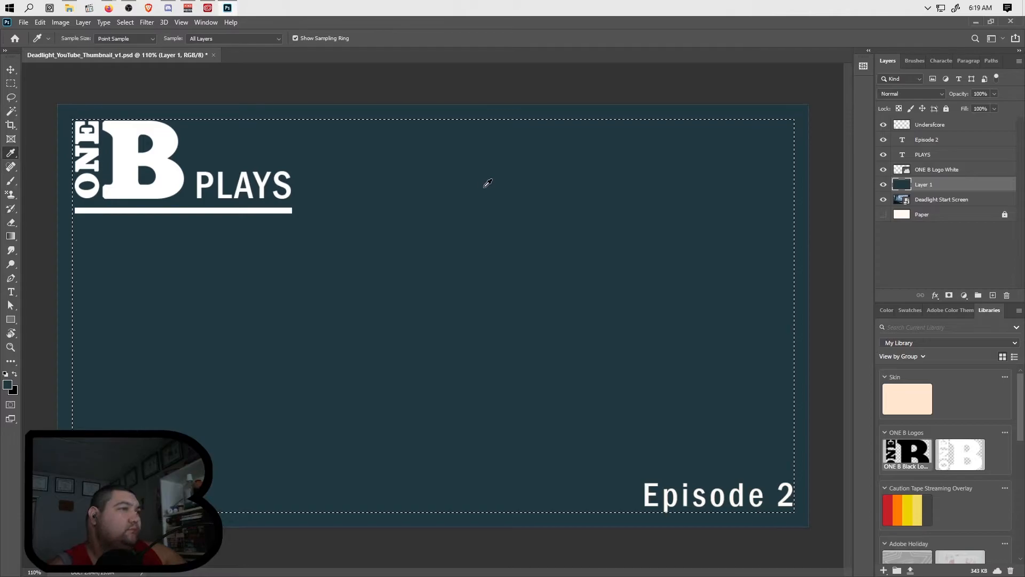
{"action": "key", "text": "Delete"}
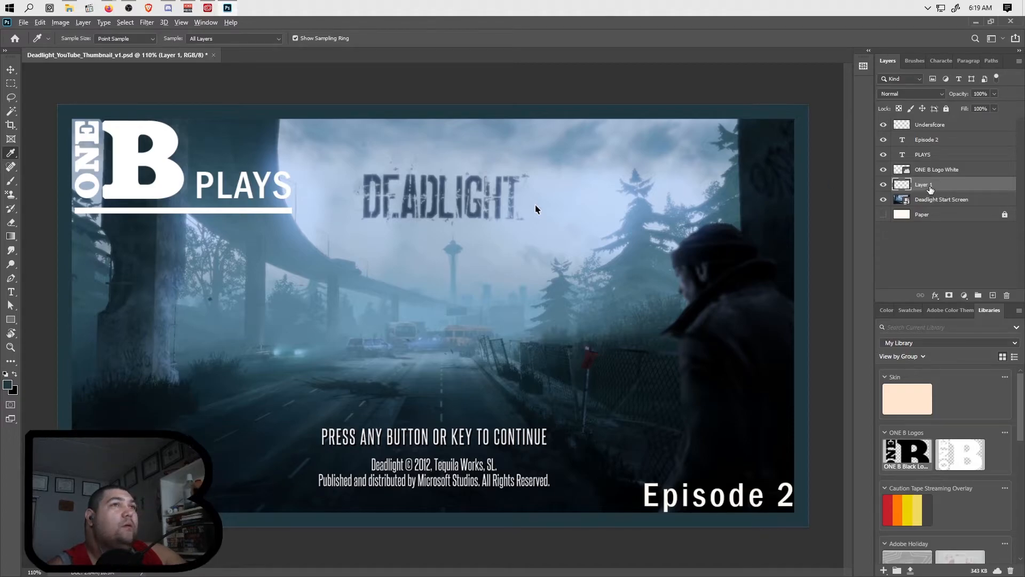
Step: Duplicate the teal border layer and fill its frame selection, expanded by 10 pixels, with a pale blue sampled from the artwork
{"action": "key", "text": "ctrl+j"}
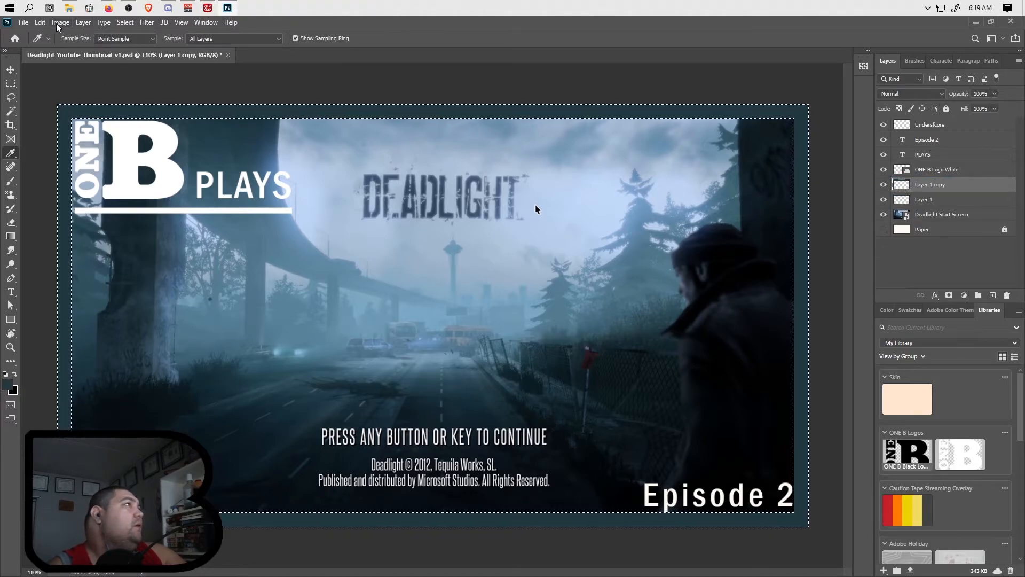
{"action": "left_click", "coordinate": [130, 24]}
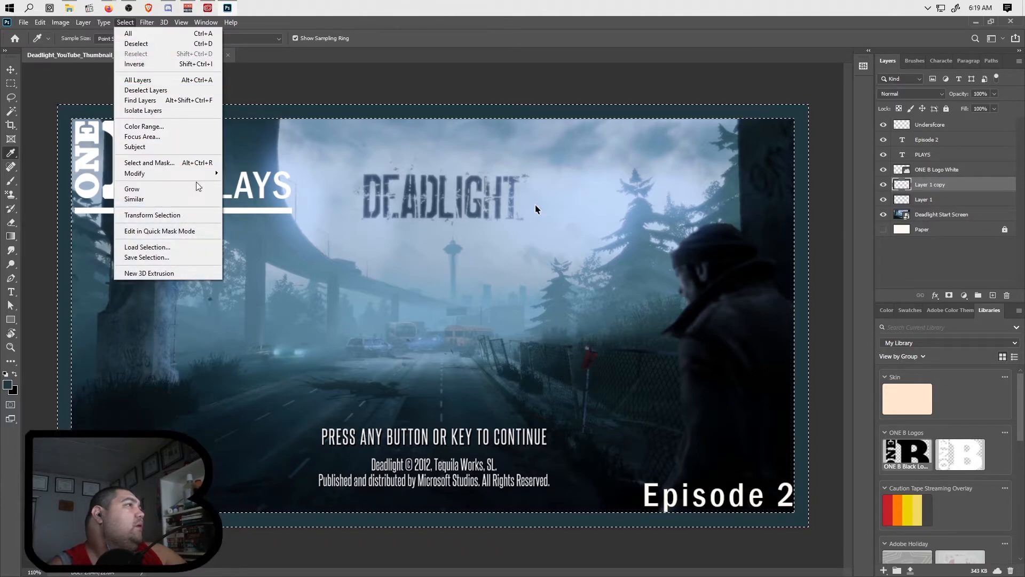
{"action": "mouse_move", "coordinate": [195, 176]}
{"action": "left_click", "coordinate": [274, 190]}
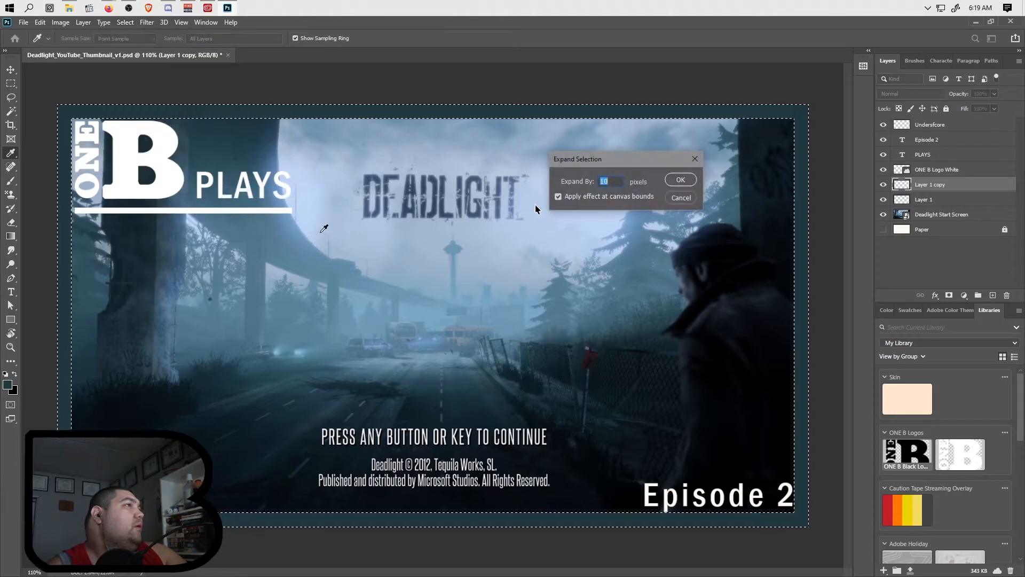
{"action": "left_click", "coordinate": [681, 180]}
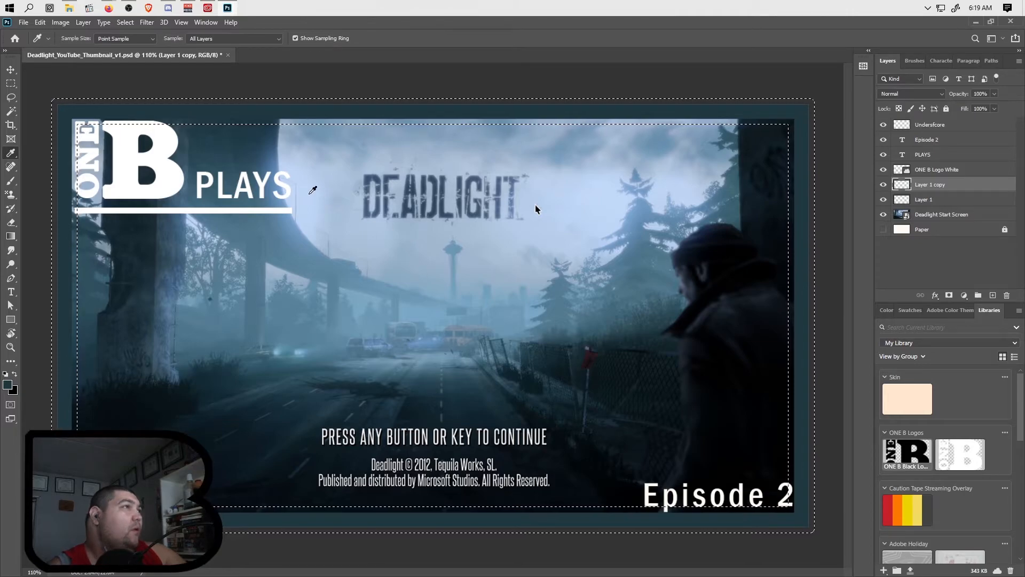
{"action": "left_click", "coordinate": [590, 316]}
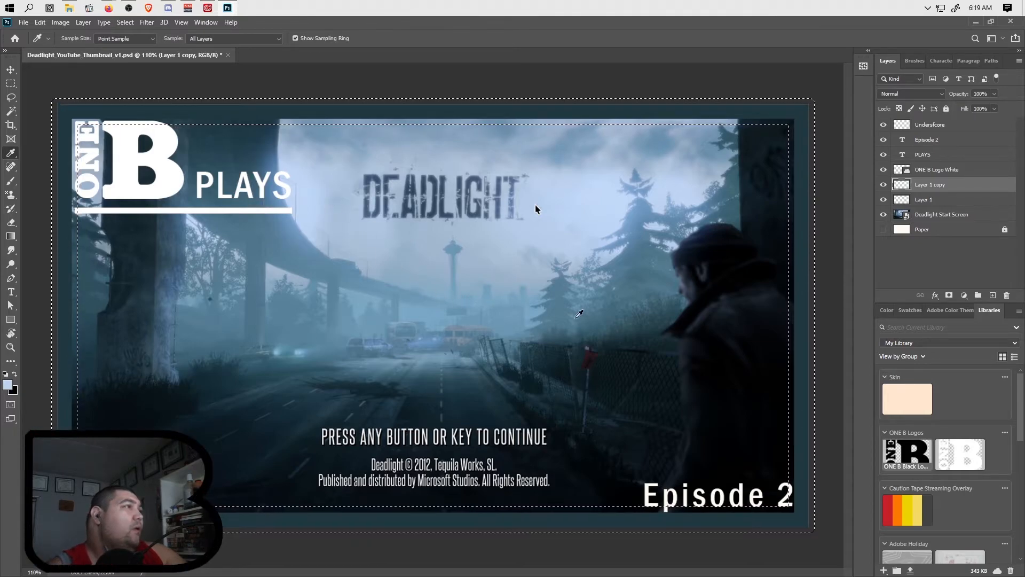
{"action": "key", "text": "alt+BackSpace"}
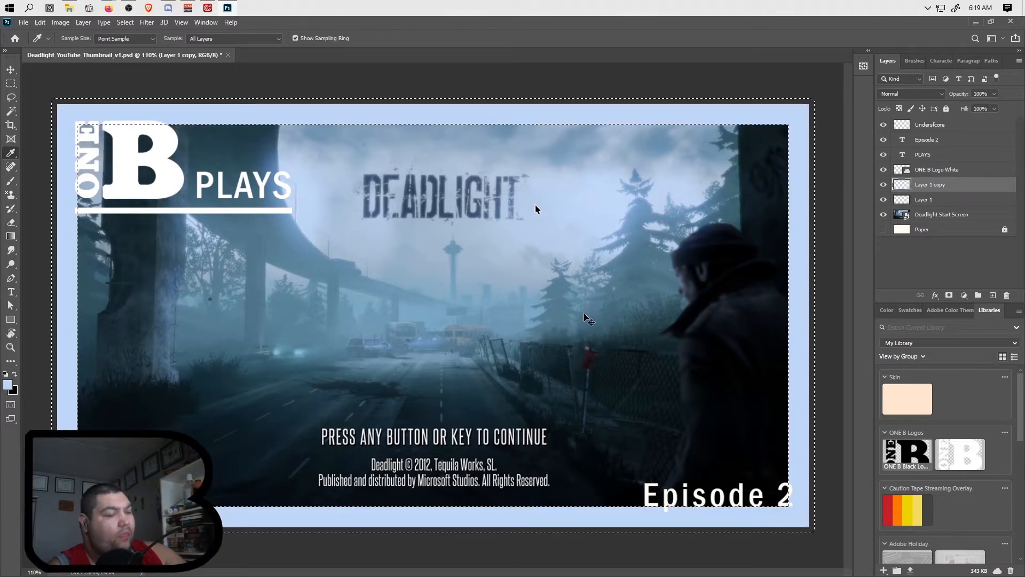
Step: Move the Layer 1 copy border below Layer 1 in the layer stack
{"action": "left_click_drag", "start_coordinate": [938, 186], "coordinate": [936, 208]}
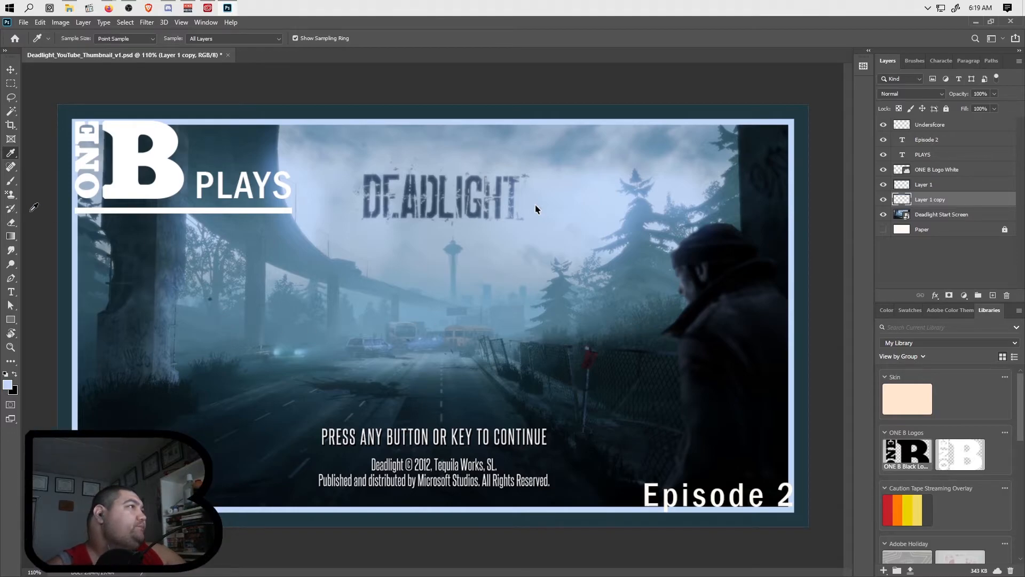
Step: Create a layer group named "Top Left Text" directly above the ONE B Logo White layer
{"action": "left_click", "coordinate": [935, 172]}
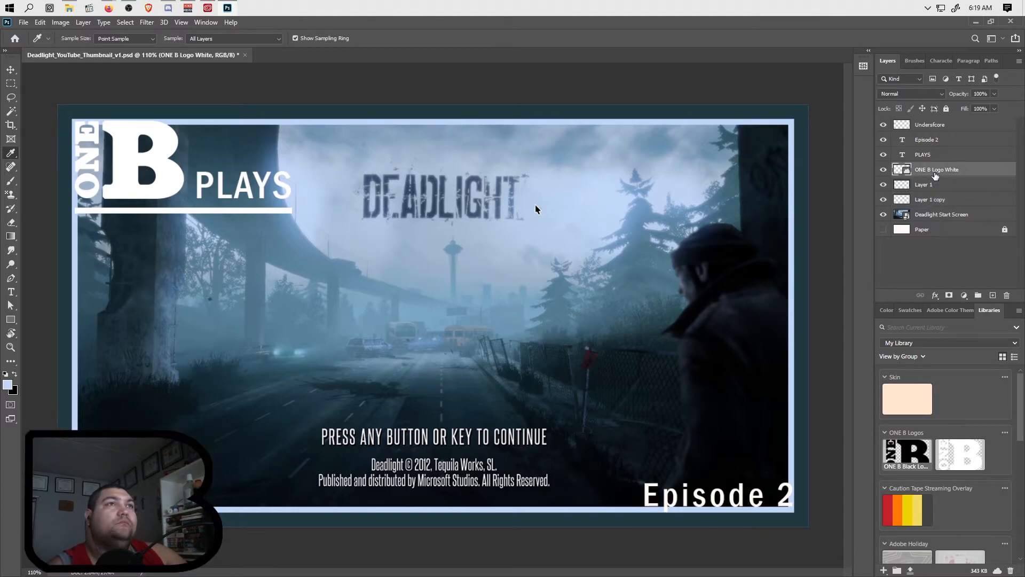
{"action": "key", "text": "v"}
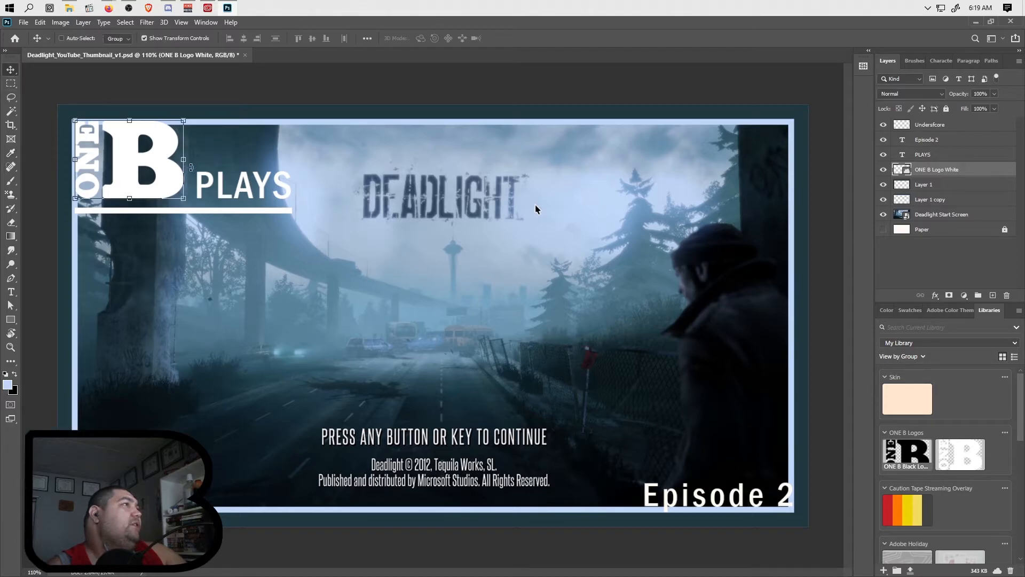
{"action": "left_click", "coordinate": [977, 295]}
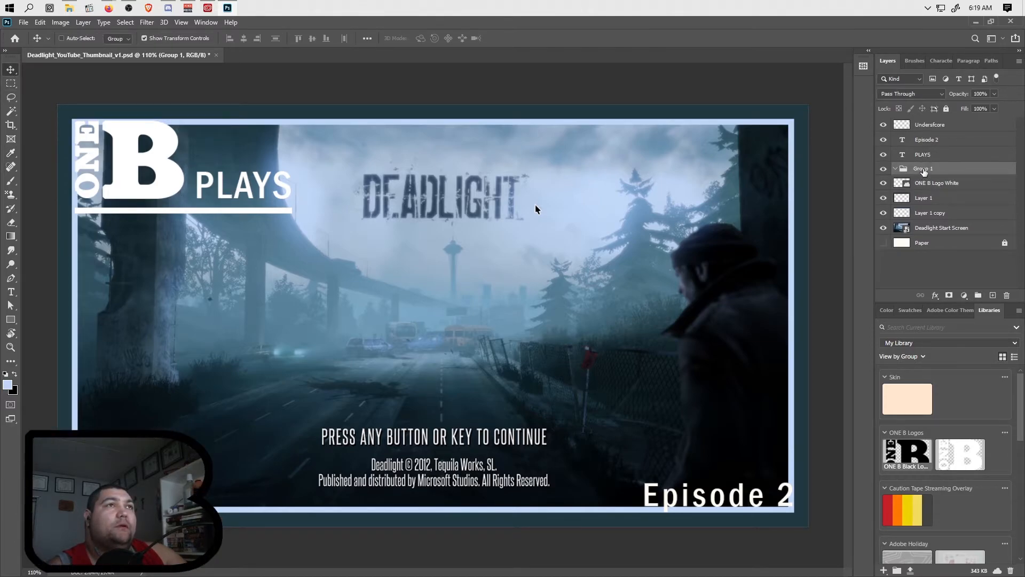
{"action": "type", "text": "Top"}
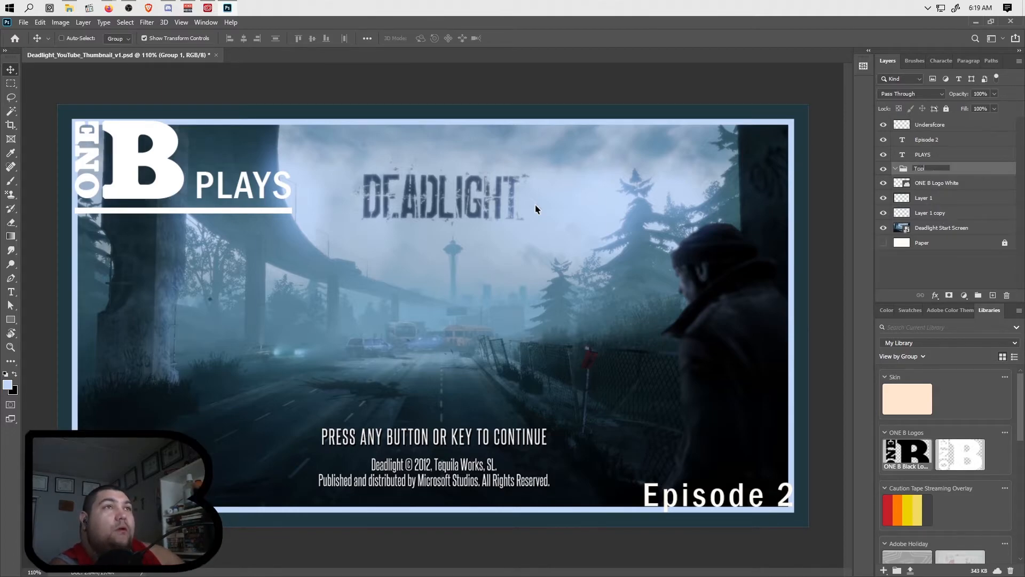
{"action": "type", "text": " Left Text"}
{"action": "key", "text": "Return"}
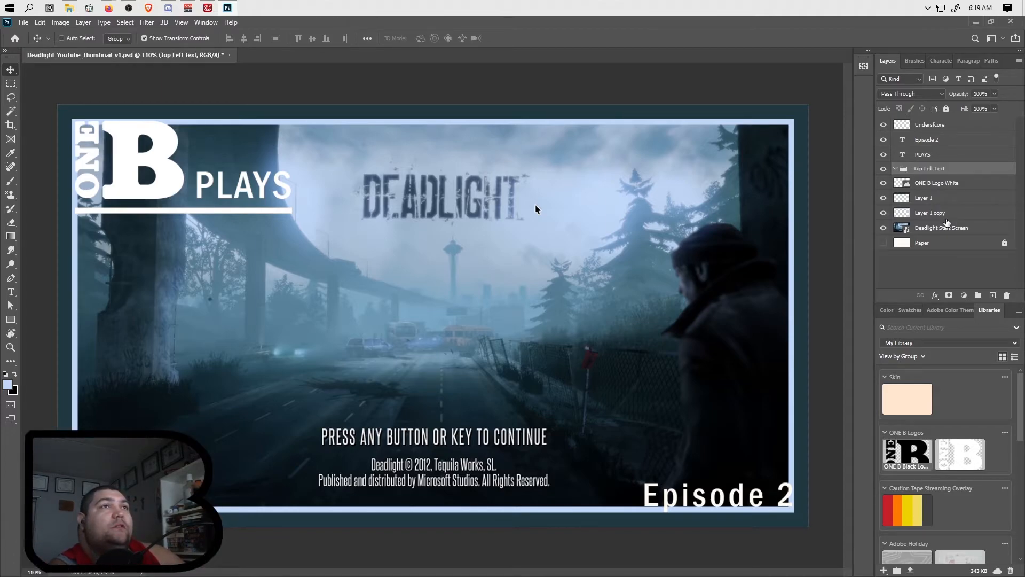
Step: Move the ONE B Logo White and PLAYS layers into the Top Left Text group and place the Episode 2 layer below that group
{"action": "left_click", "coordinate": [940, 185]}
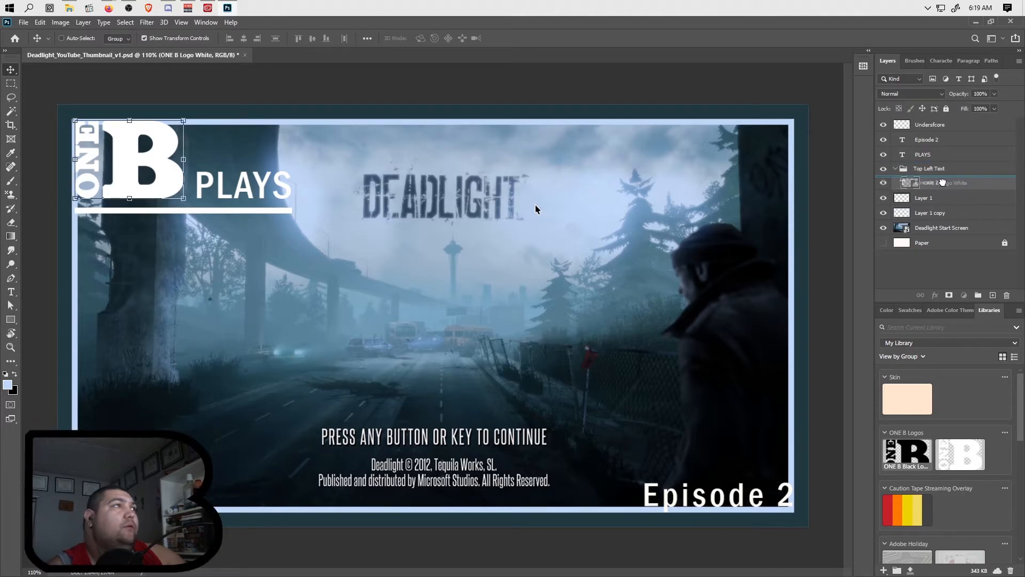
{"action": "left_click_drag", "start_coordinate": [934, 142], "coordinate": [963, 188]}
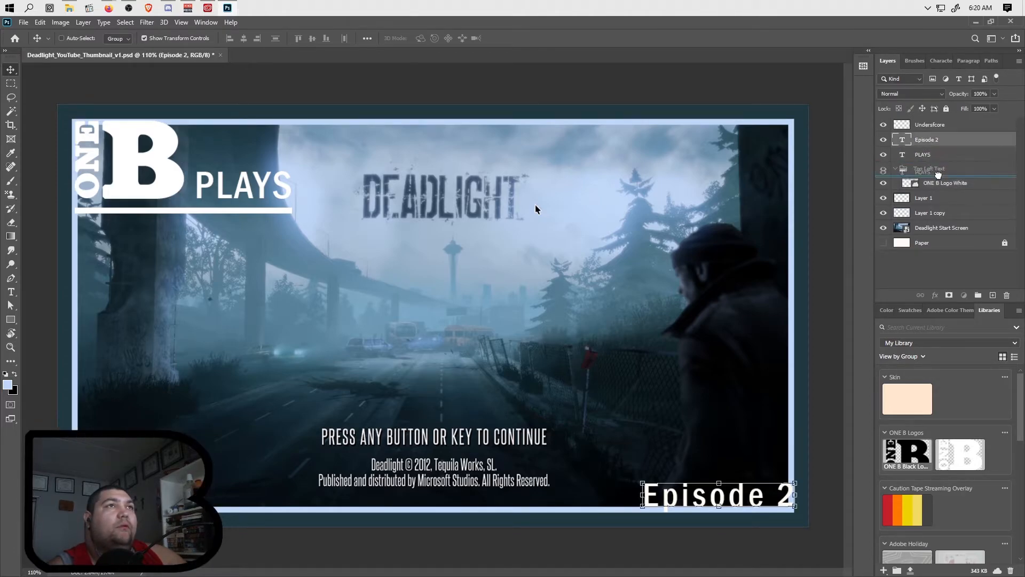
{"action": "left_click", "coordinate": [895, 153]}
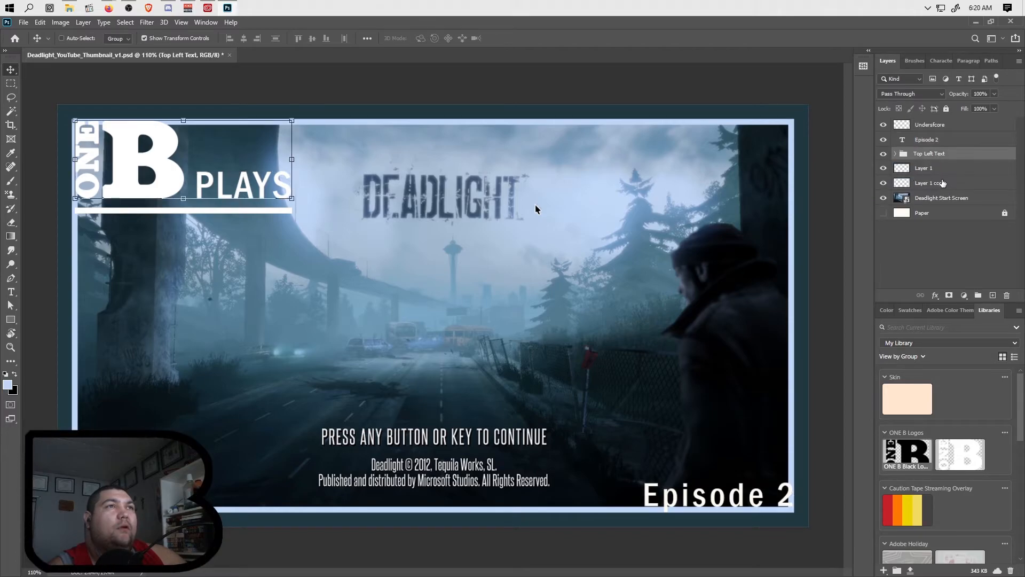
{"action": "left_click_drag", "start_coordinate": [948, 154], "coordinate": [933, 143]}
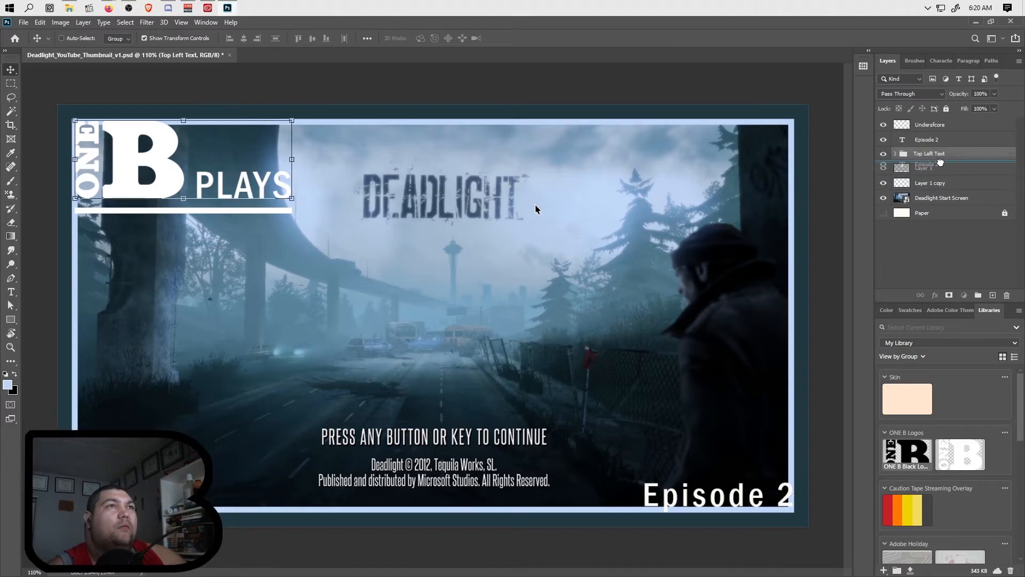
Step: Create a group named "Text" and move the Top Left Text group and the loose text layer beneath it inside
{"action": "left_click", "coordinate": [978, 295]}
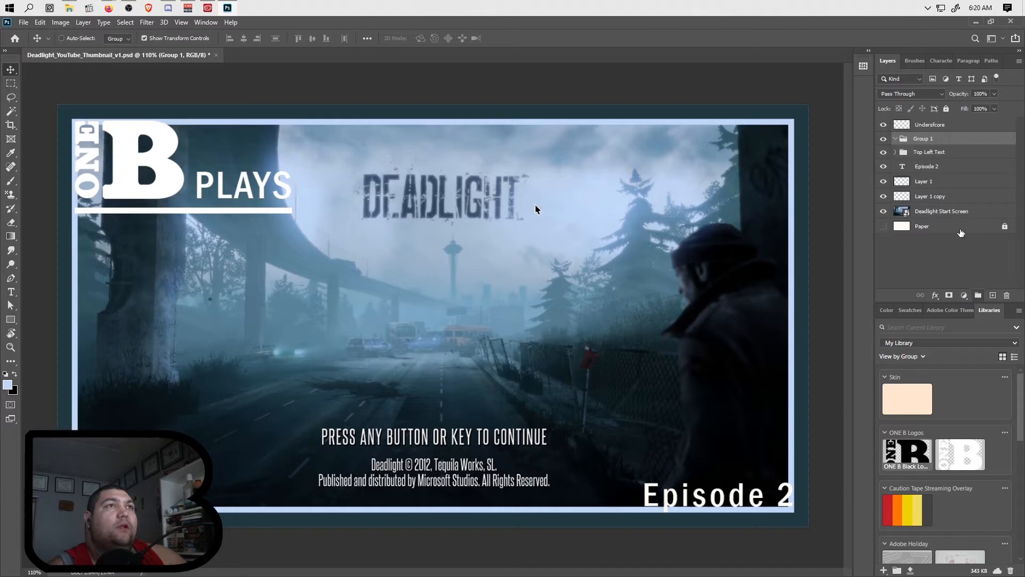
{"action": "type", "text": "xt"}
{"action": "left_click", "coordinate": [929, 181]}
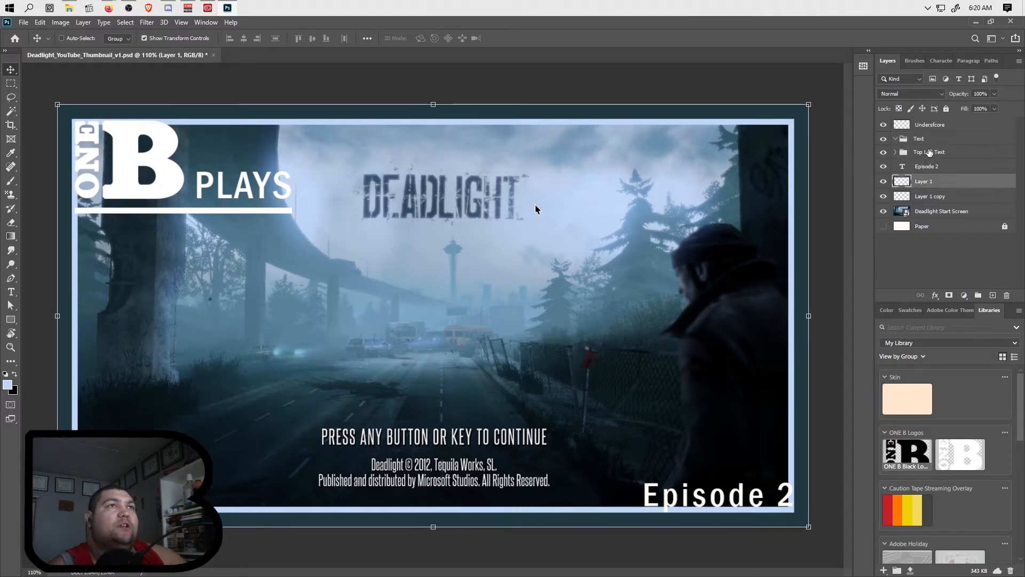
{"action": "mouse_move", "coordinate": [931, 154]}
{"action": "left_mouse_down"}
{"action": "mouse_move", "coordinate": [943, 176]}
{"action": "mouse_move", "coordinate": [918, 147]}
{"action": "mouse_move", "coordinate": [944, 154]}
{"action": "mouse_move", "coordinate": [946, 145]}
{"action": "left_mouse_up"}
{"action": "left_click", "coordinate": [903, 153]}
{"action": "left_click", "coordinate": [903, 167]}
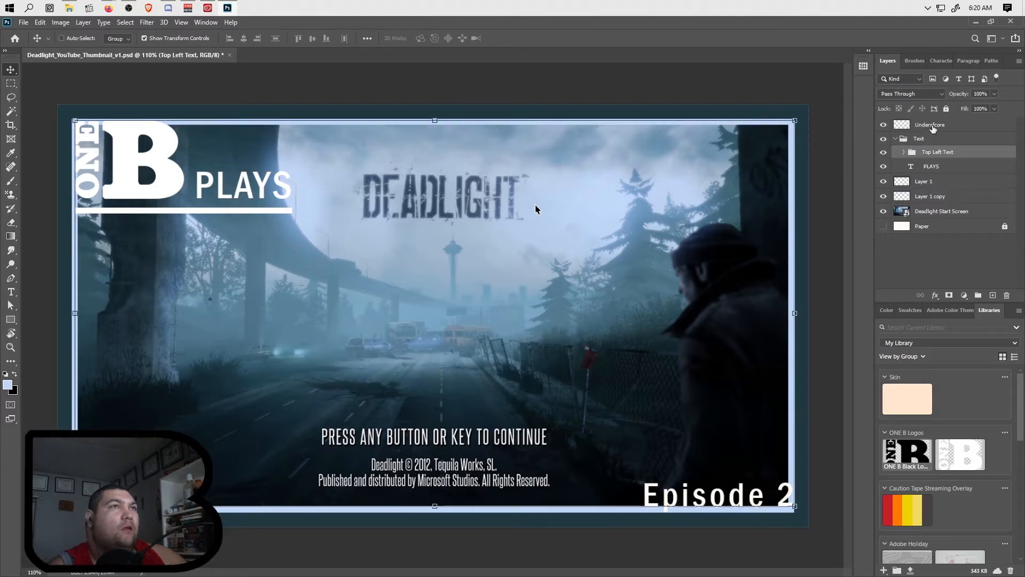
Step: Move the underscore layer into the Top Left Text group beneath the logo and text layers, and collapse both groups
{"action": "left_click", "coordinate": [966, 130]}
{"action": "left_click", "coordinate": [904, 152]}
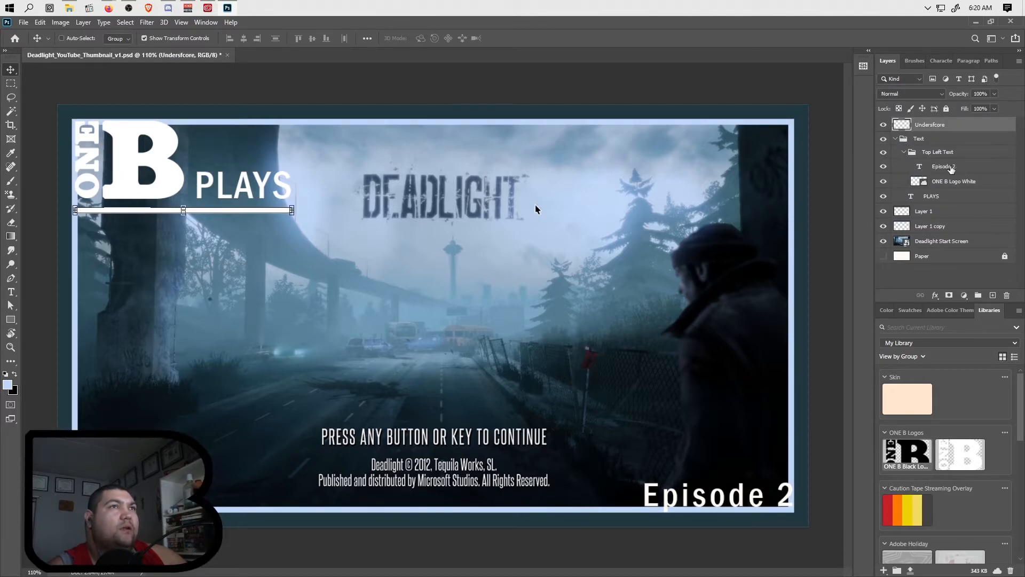
{"action": "left_click_drag", "start_coordinate": [938, 129], "coordinate": [956, 145]}
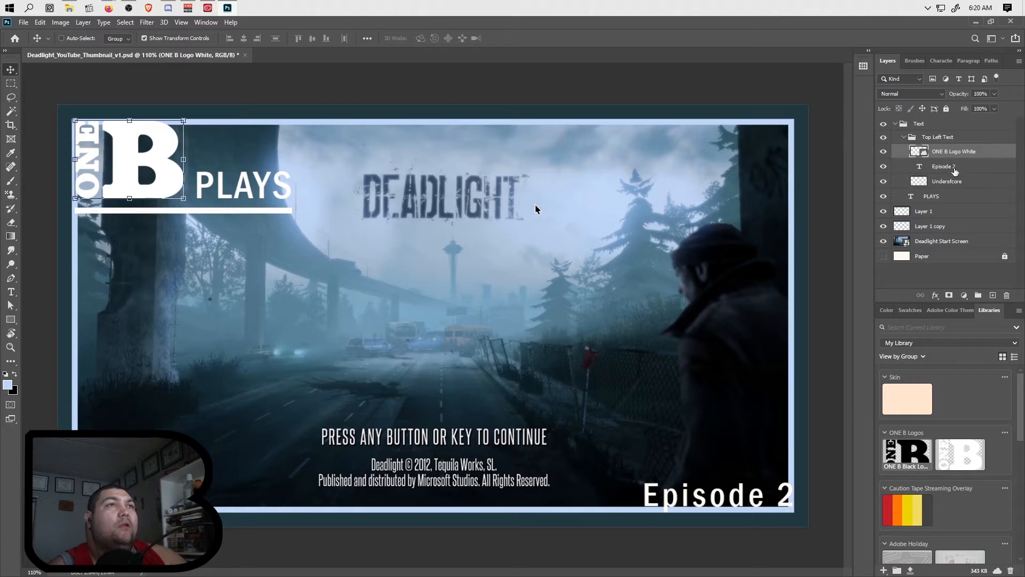
{"action": "left_click", "coordinate": [904, 137]}
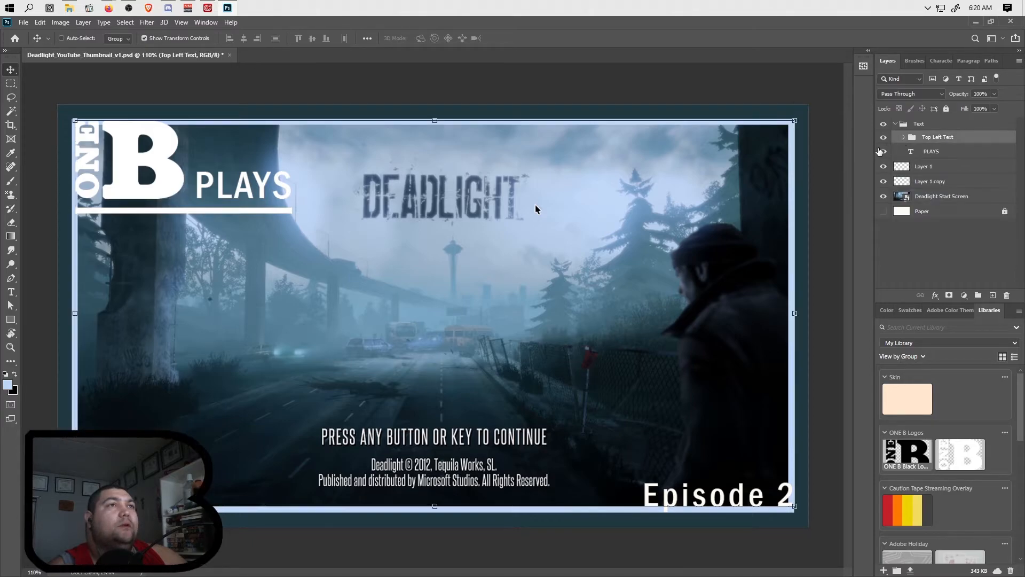
{"action": "left_click", "coordinate": [895, 124]}
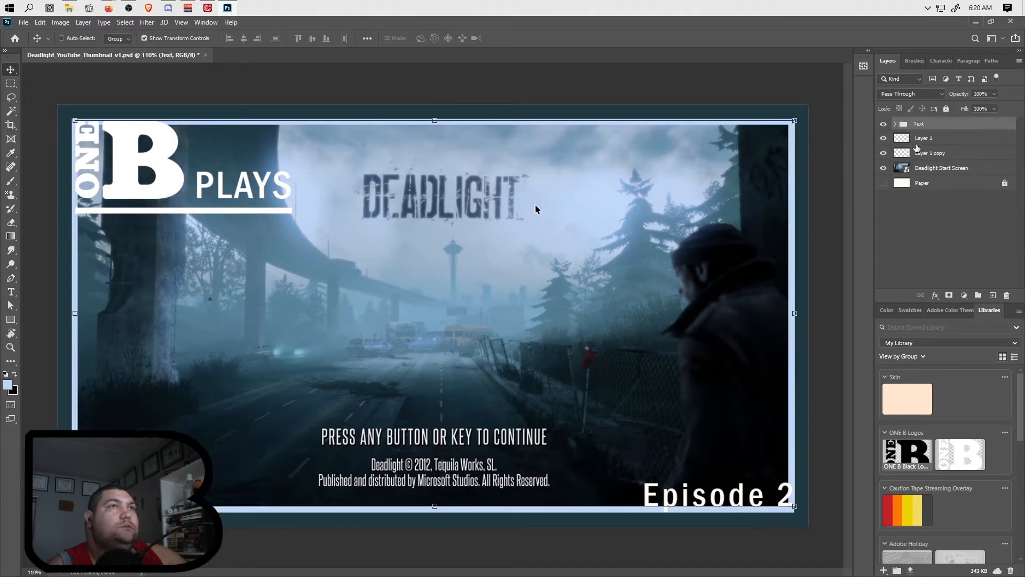
Step: Rename the Layer 1 copy border layer as "Brder Outer"
{"action": "left_click", "coordinate": [930, 140]}
{"action": "double_click", "coordinate": [935, 154]}
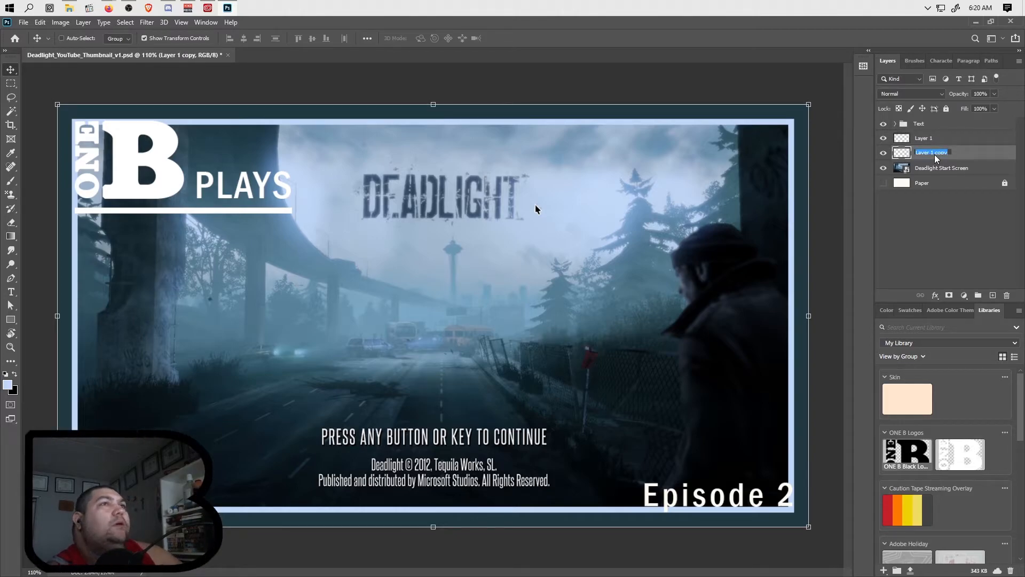
{"action": "type", "text": "BOrder"}
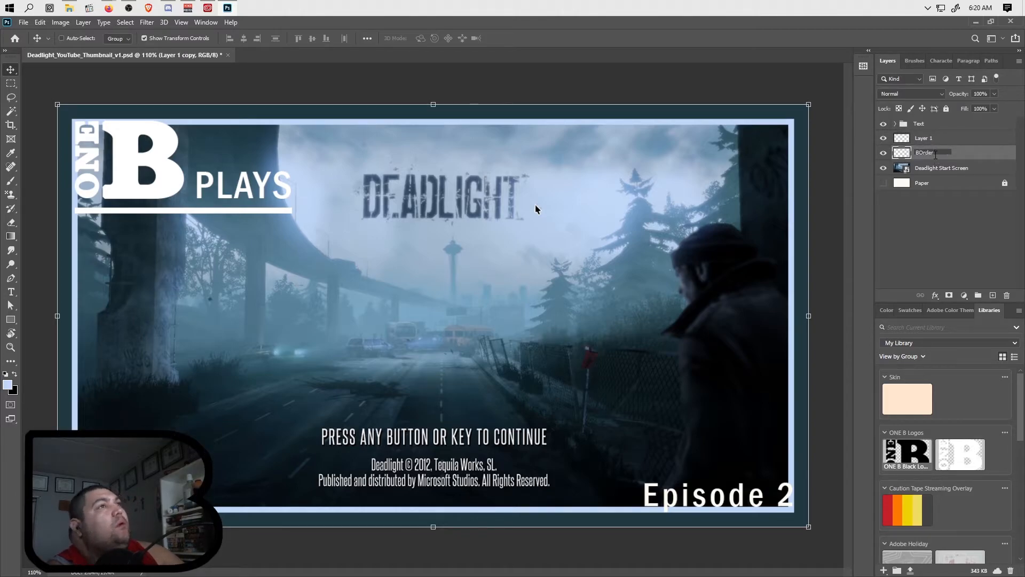
{"action": "type", "text": " Ou"}
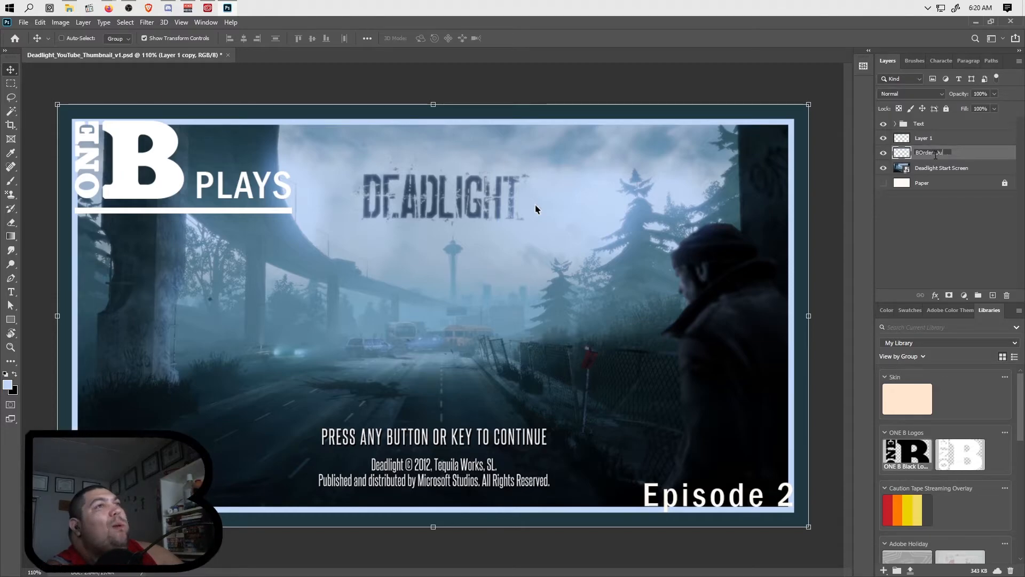
{"action": "key", "text": "BackSpace"}
{"action": "key", "text": "BackSpace"}
{"action": "type", "text": "ord"}
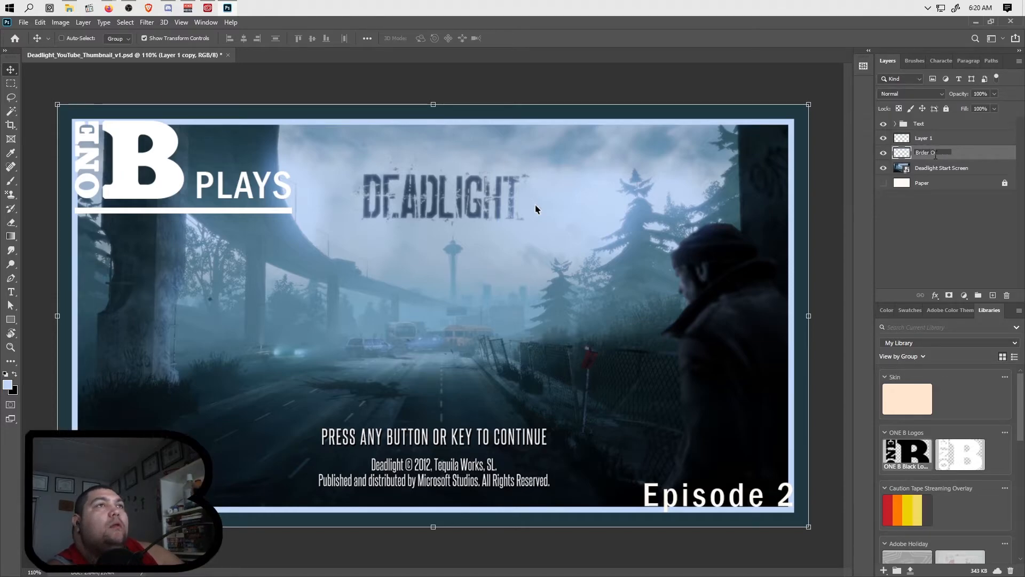
Step: Rename the Layer 1 border layer as "Border Inner"
{"action": "left_click", "coordinate": [924, 141]}
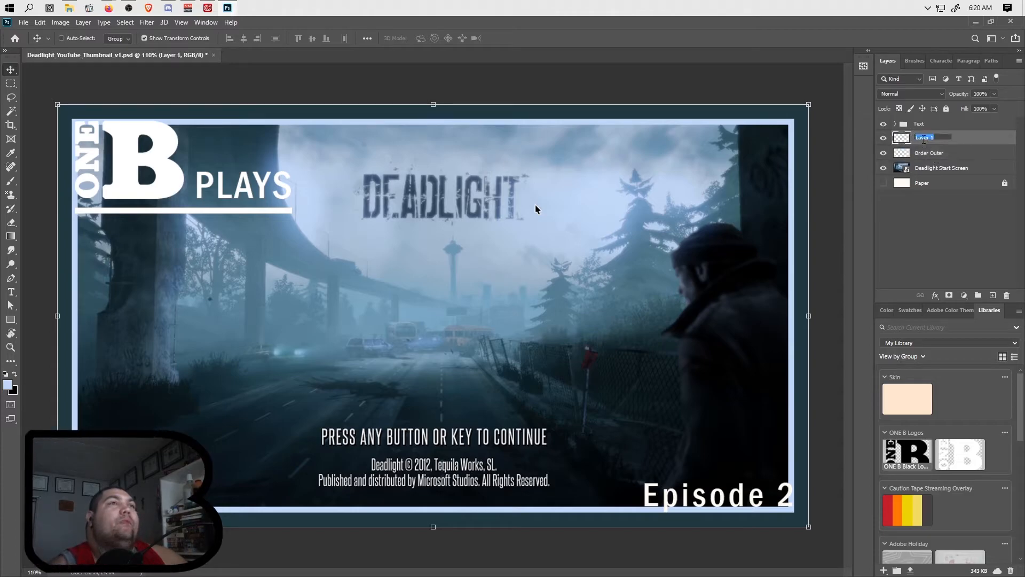
{"action": "type", "text": "Border"}
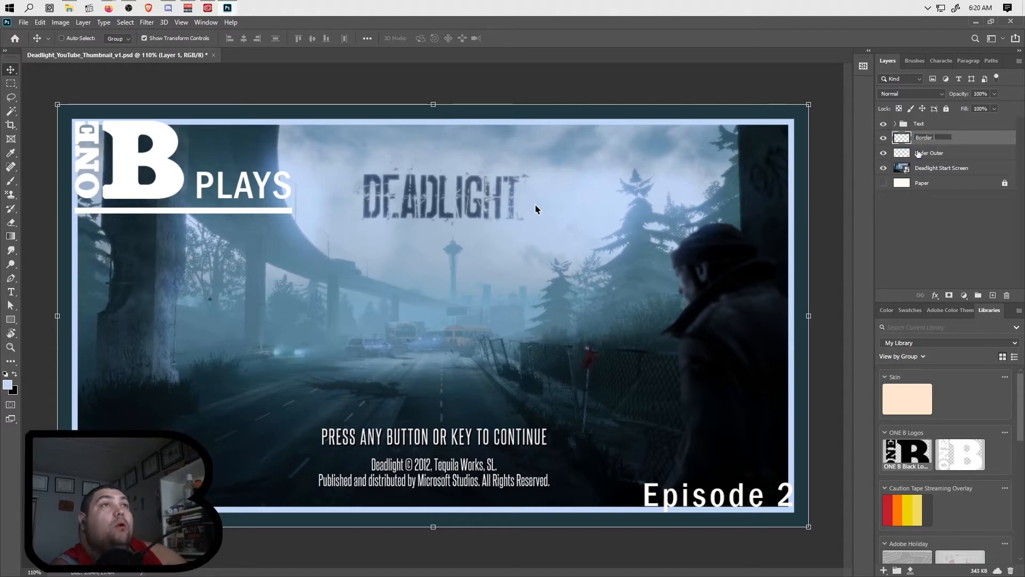
{"action": "type", "text": " Inner"}
{"action": "key", "text": "Return"}
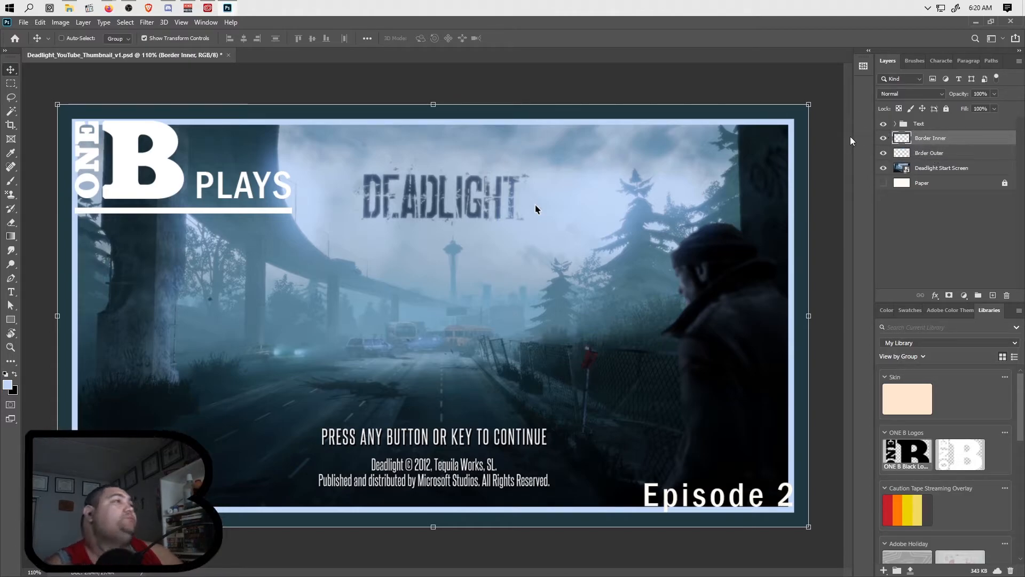
Step: Move the PLAYS layer into the Top Left Text group and move Episode 2 out above it, directly inside the Text group
{"action": "left_click", "coordinate": [931, 127]}
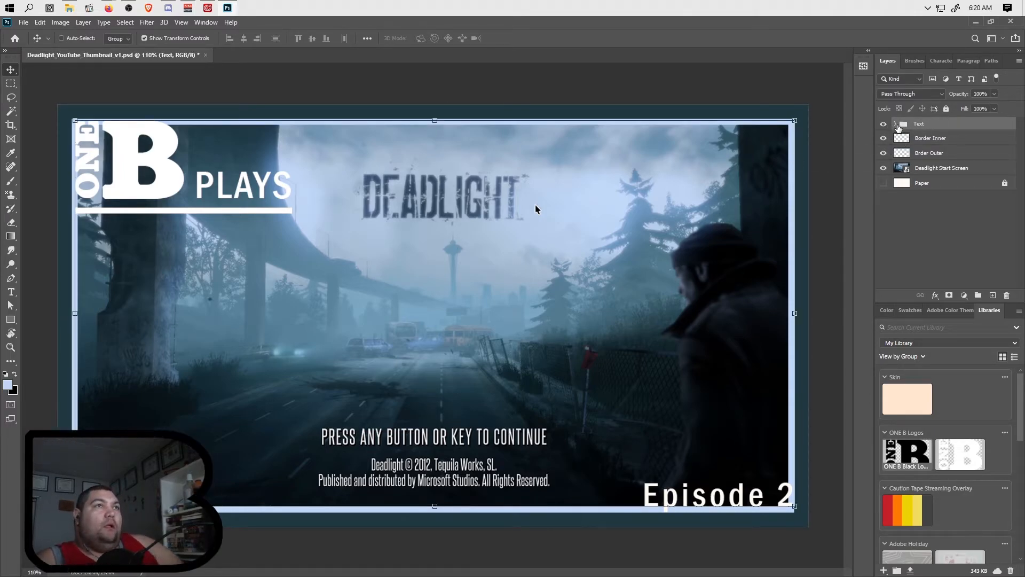
{"action": "left_click", "coordinate": [894, 125]}
{"action": "left_click", "coordinate": [953, 139]}
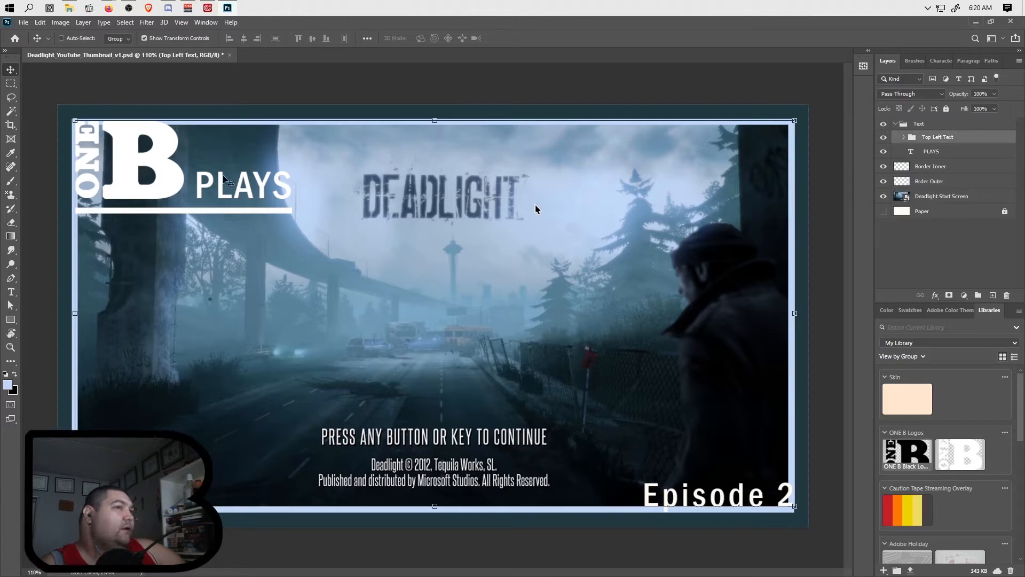
{"action": "left_click", "coordinate": [903, 138]}
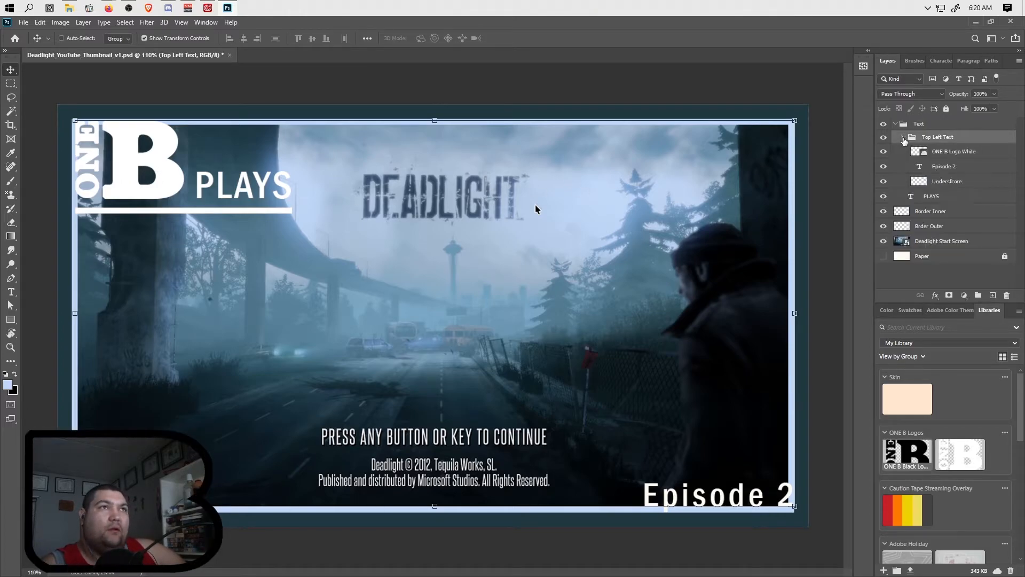
{"action": "left_click", "coordinate": [903, 138]}
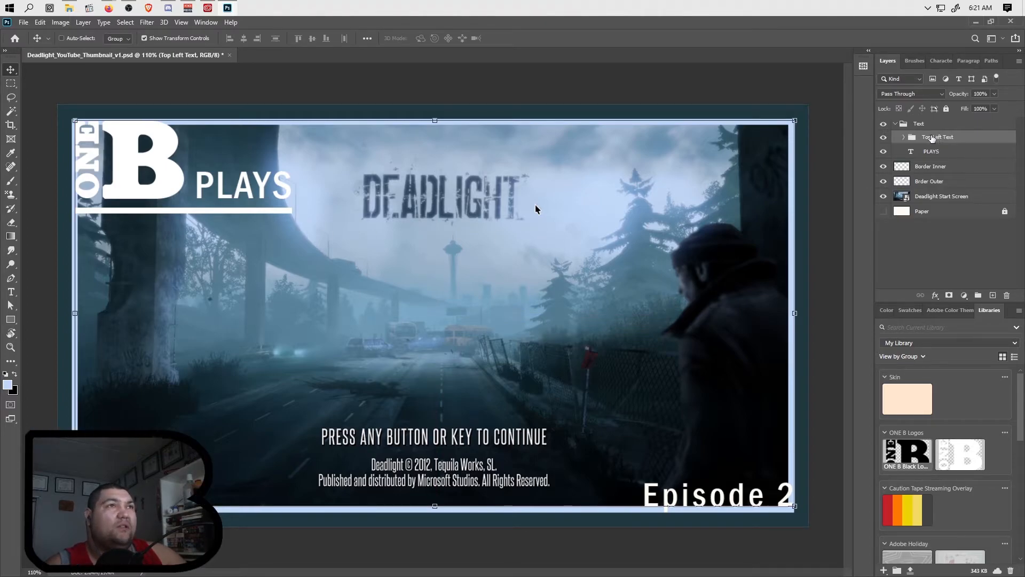
{"action": "left_click", "coordinate": [942, 153]}
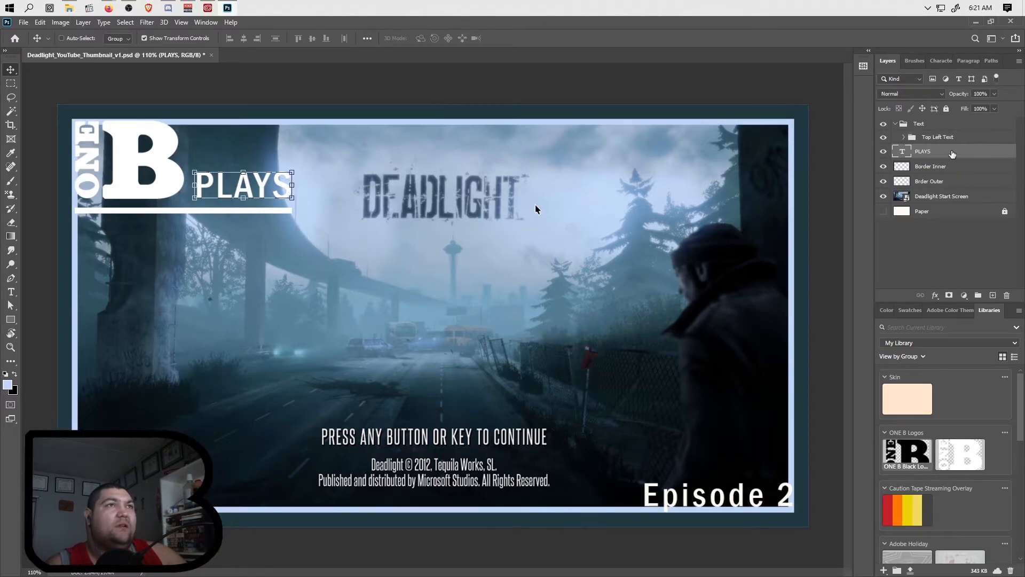
{"action": "left_click", "coordinate": [904, 138]}
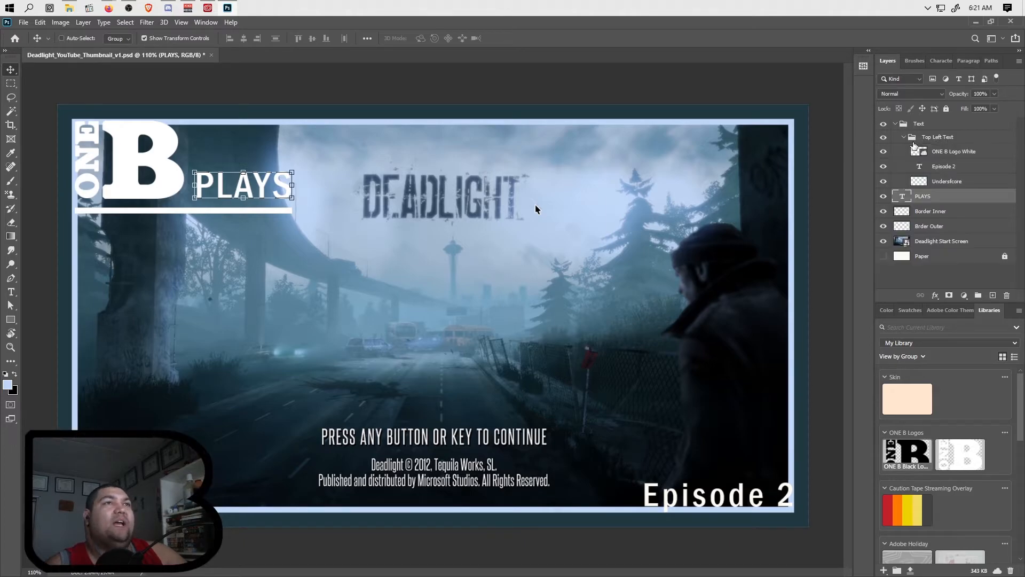
{"action": "left_click_drag", "start_coordinate": [932, 196], "coordinate": [939, 130]}
{"action": "left_click", "coordinate": [904, 152]}
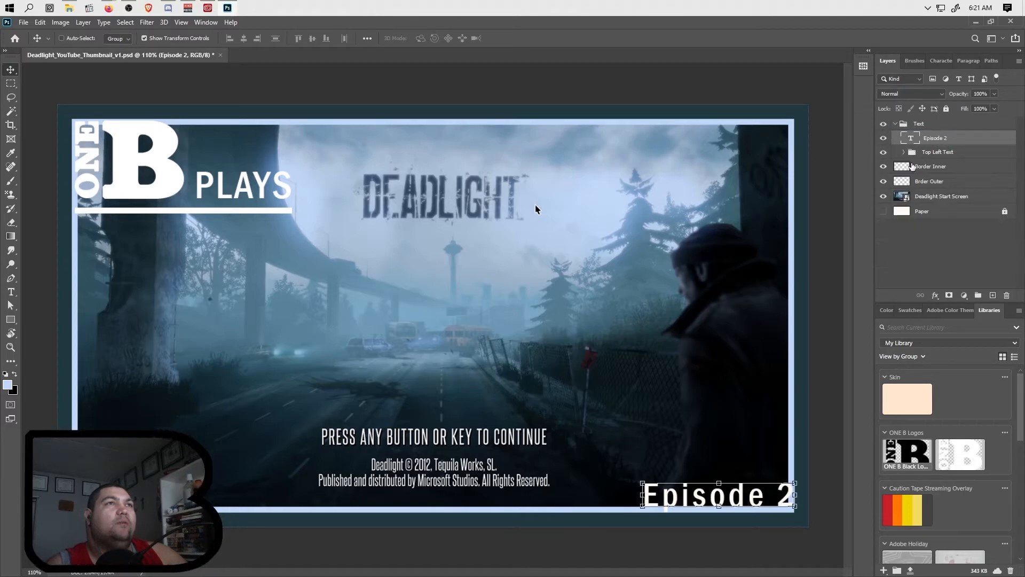
Step: Reposition the Top Left Text group and the Episode 2 text so both sit just inside the pale blue border, and deselect all layers
{"action": "left_click", "coordinate": [935, 154]}
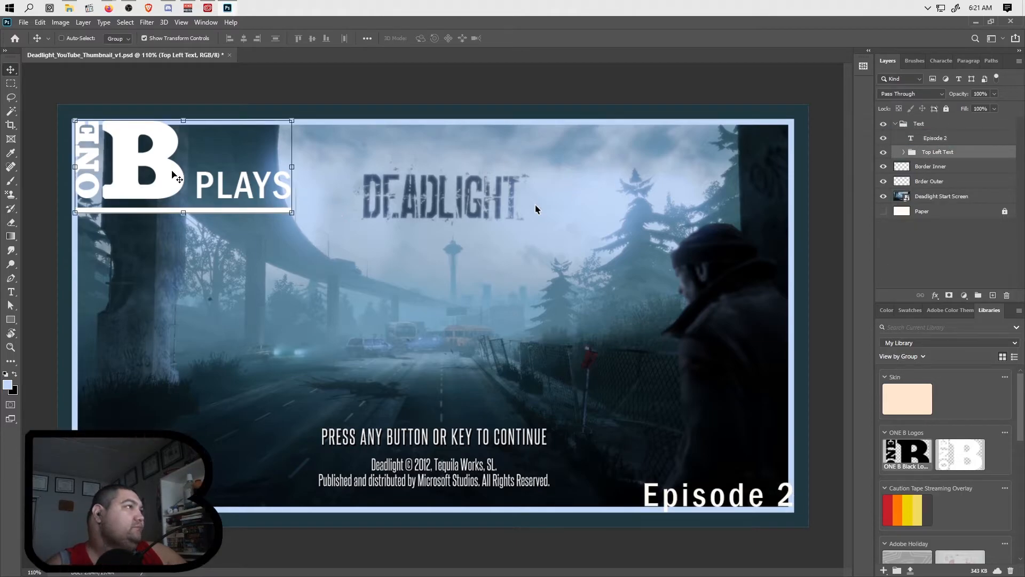
{"action": "left_click_drag", "start_coordinate": [171, 175], "coordinate": [167, 172]}
{"action": "left_click", "coordinate": [741, 507], "text": "ctrl"}
{"action": "mouse_move", "coordinate": [734, 501]}
{"action": "left_mouse_down"}
{"action": "mouse_move", "coordinate": [746, 510]}
{"action": "mouse_move", "coordinate": [733, 493]}
{"action": "left_mouse_up"}
{"action": "left_click", "coordinate": [938, 152]}
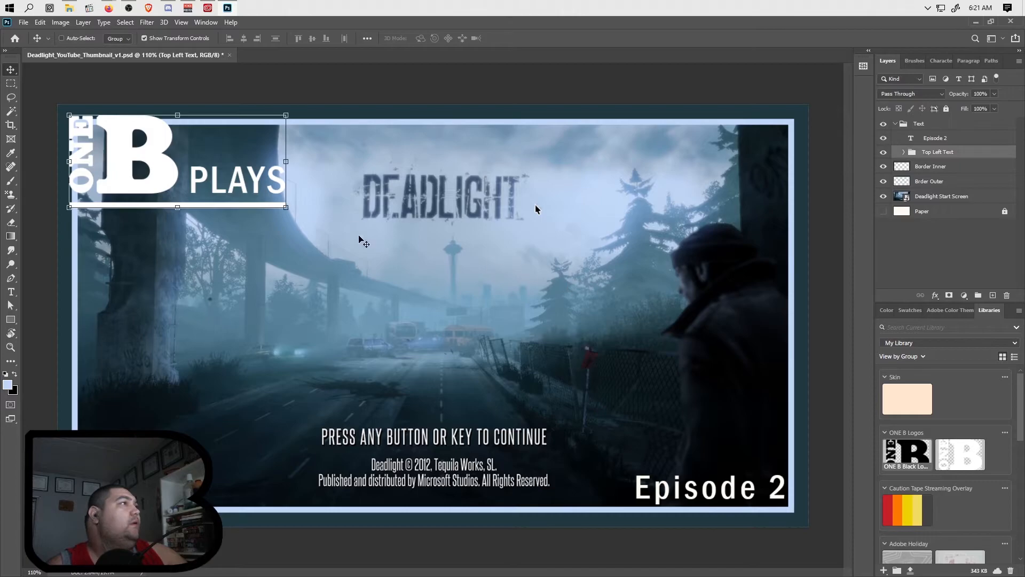
{"action": "left_click_drag", "start_coordinate": [151, 152], "coordinate": [165, 165]}
{"action": "left_click", "coordinate": [920, 264]}
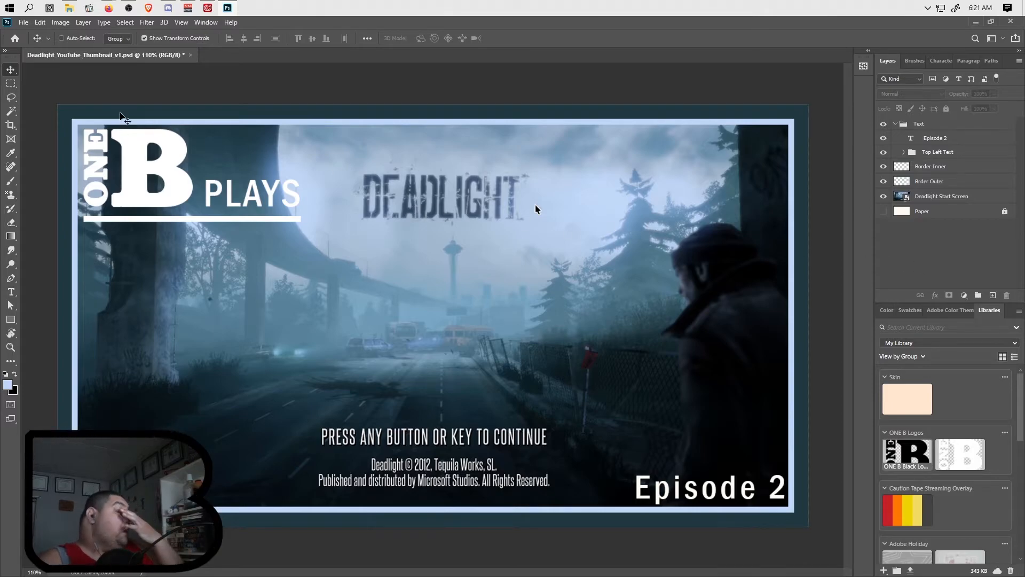
Step: Save the Deadlight thumbnail document under its existing name
{"action": "left_click", "coordinate": [26, 21]}
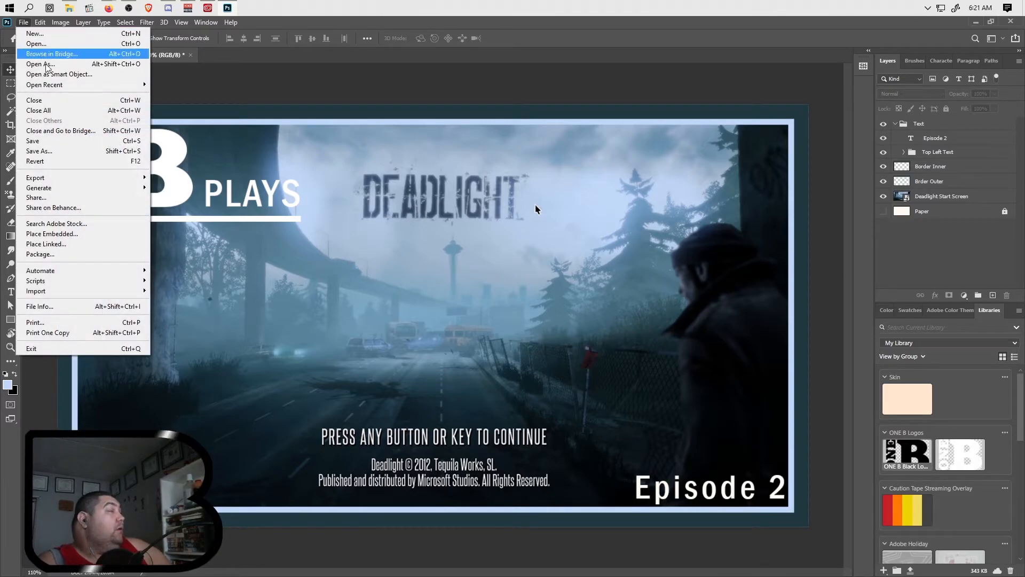
{"action": "left_click", "coordinate": [84, 142]}
{"action": "left_click", "coordinate": [23, 22]}
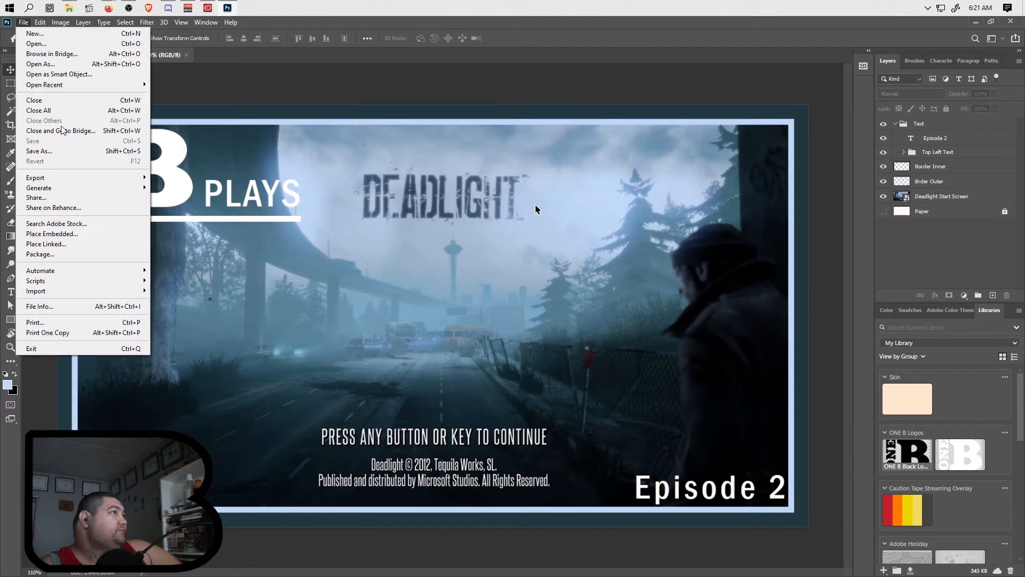
{"action": "mouse_move", "coordinate": [85, 176]}
{"action": "left_click", "coordinate": [284, 190]}
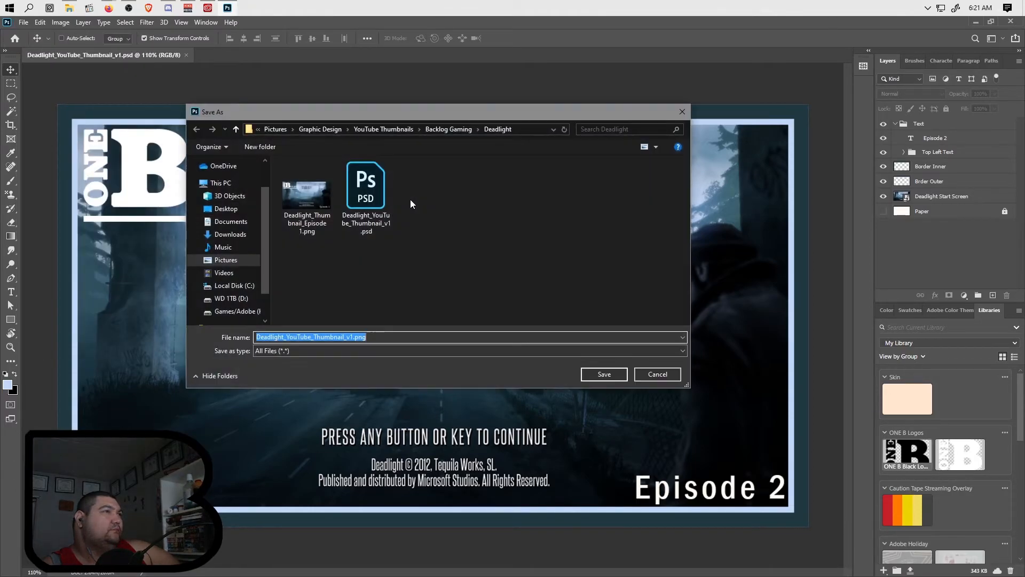
{"action": "left_click", "coordinate": [662, 380]}
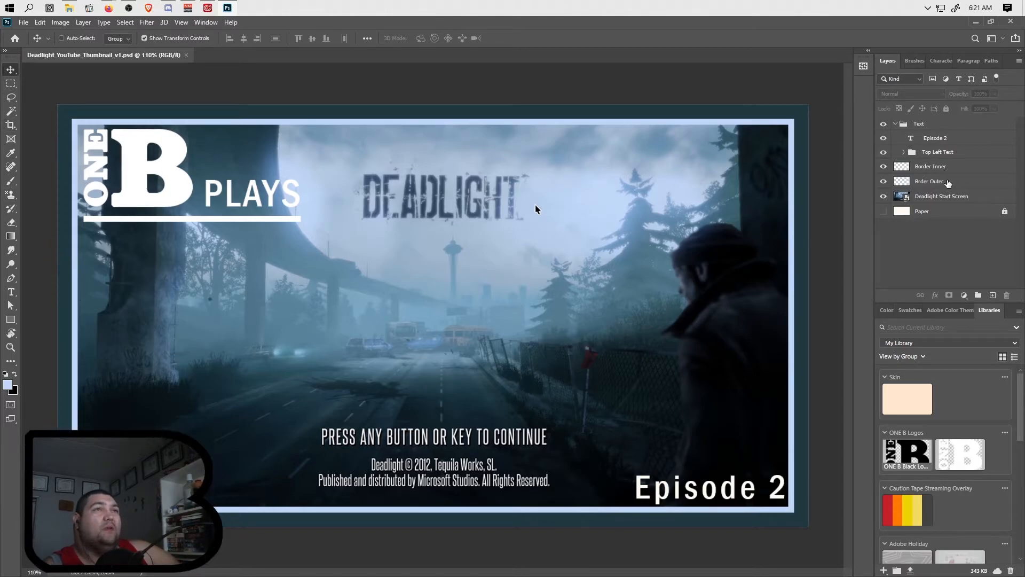
Step: Move the Top Left Text group flush into the upper-left inside corner of the pale blue border
{"action": "left_click", "coordinate": [938, 152]}
{"action": "left_click_drag", "start_coordinate": [170, 170], "coordinate": [164, 166]}
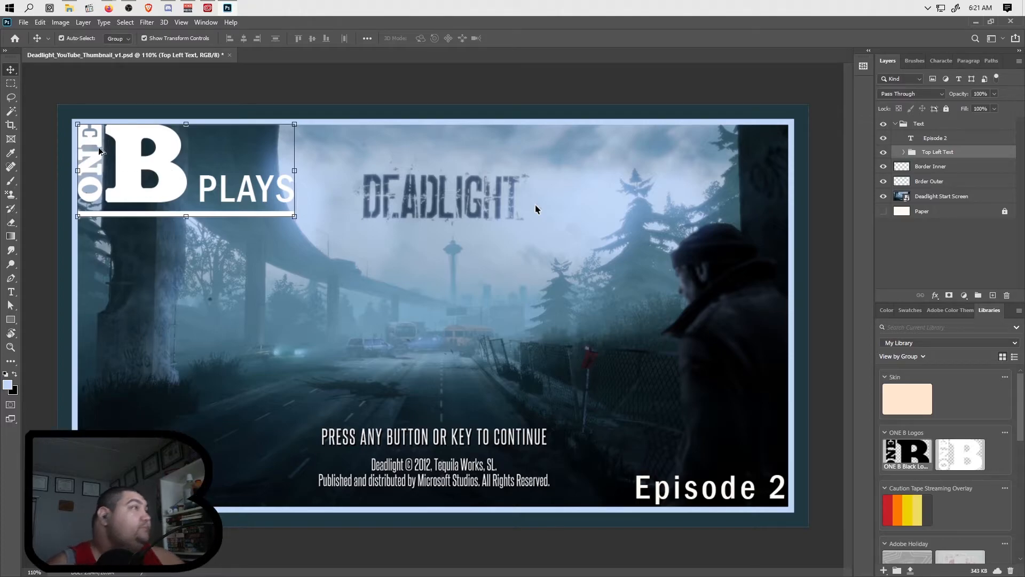
{"action": "scroll", "coordinate": [97, 149], "scroll_direction": "up", "scroll_amount": 11}
{"action": "scroll", "coordinate": [96, 147], "scroll_direction": "up", "scroll_amount": 3}
{"action": "scroll", "coordinate": [168, 173], "scroll_direction": "down", "scroll_amount": 2}
{"action": "scroll", "coordinate": [163, 172], "scroll_direction": "left", "scroll_amount": 3}
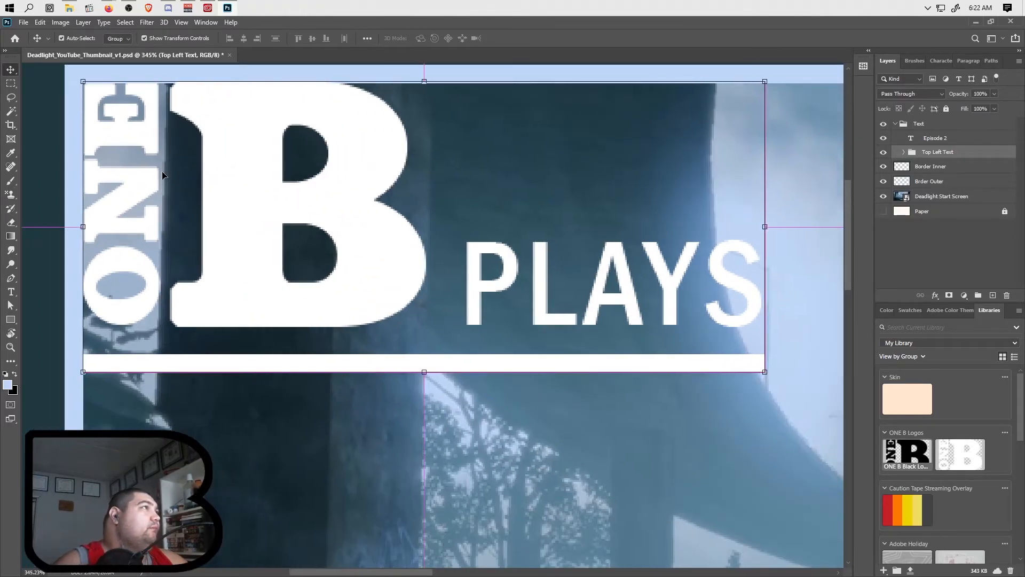
{"action": "left_click_drag", "start_coordinate": [284, 169], "coordinate": [283, 170]}
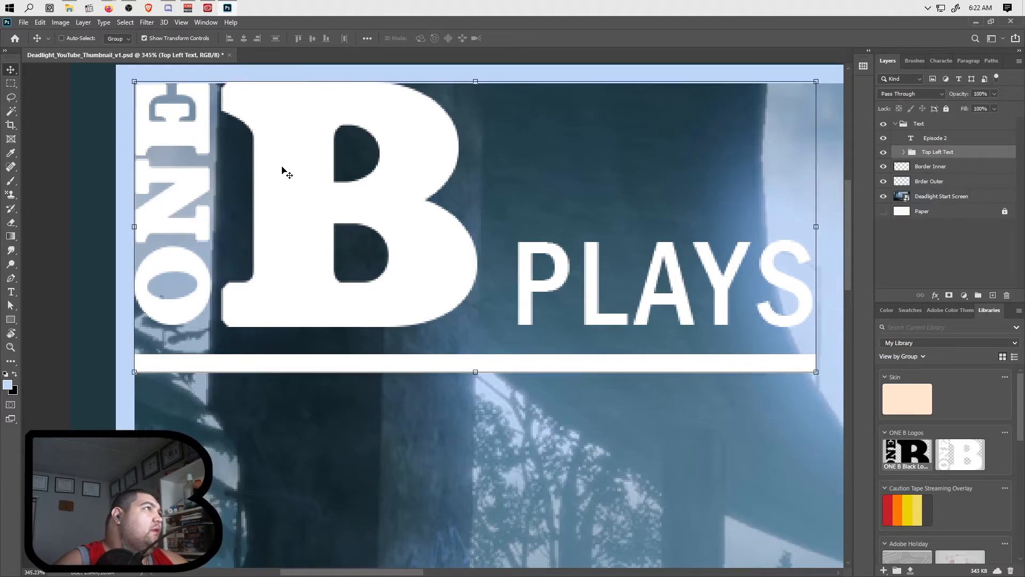
Step: Nudge the Top Left Text group right to leave a small gap from the border's left inner edge
{"action": "key", "text": "Right"}
{"action": "key", "text": "Right"}
{"action": "key", "text": "Right"}
{"action": "key", "text": "Right"}
{"action": "key", "text": "Right"}
{"action": "key", "text": "Right"}
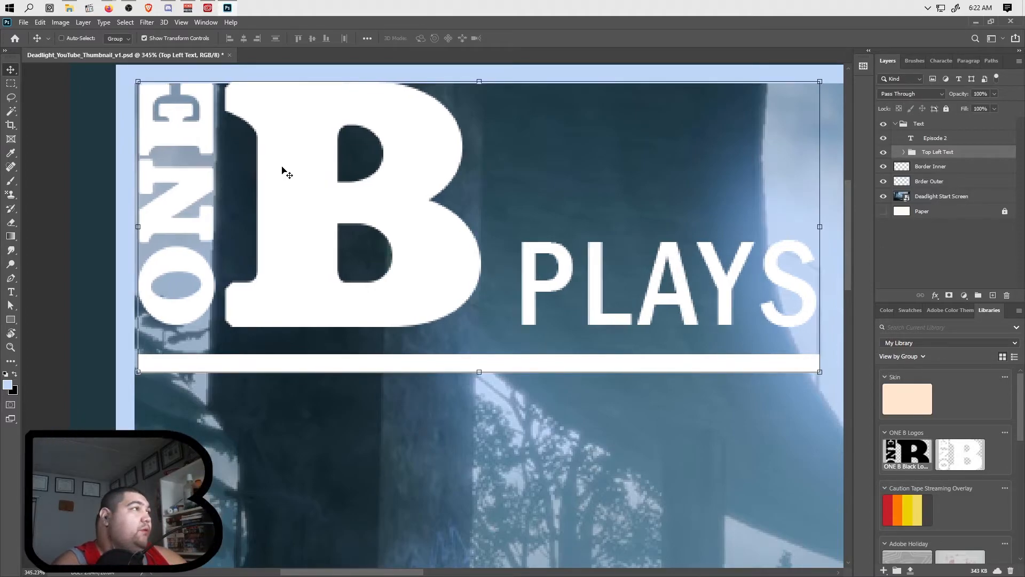
{"action": "key", "text": "Right"}
{"action": "key", "text": "Right"}
{"action": "key", "text": "Right"}
{"action": "key", "text": "Right"}
{"action": "key", "text": "Right"}
{"action": "key", "text": "Right"}
{"action": "key", "text": "Right"}
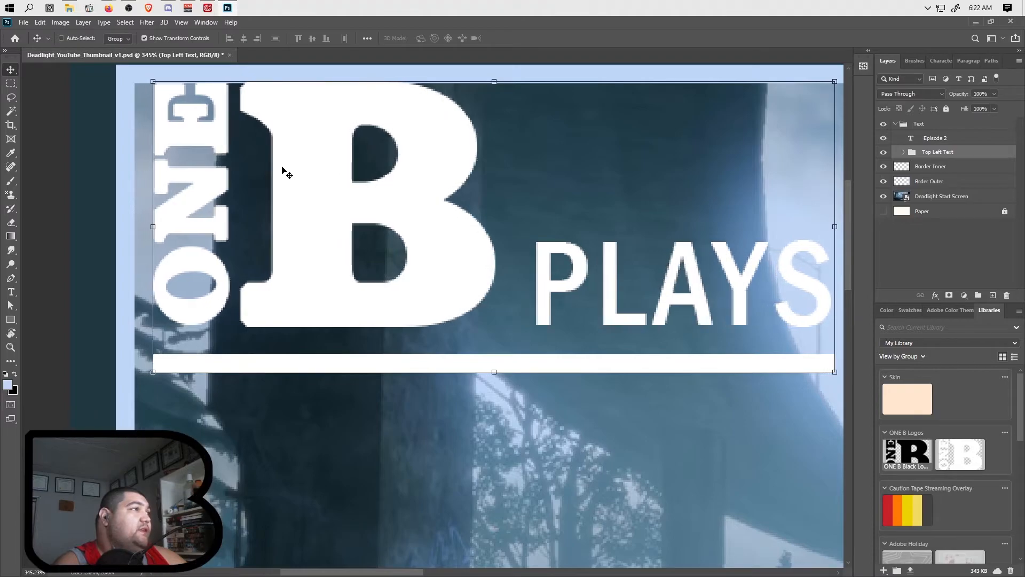
{"action": "key", "text": "Right"}
{"action": "key", "text": "Right"}
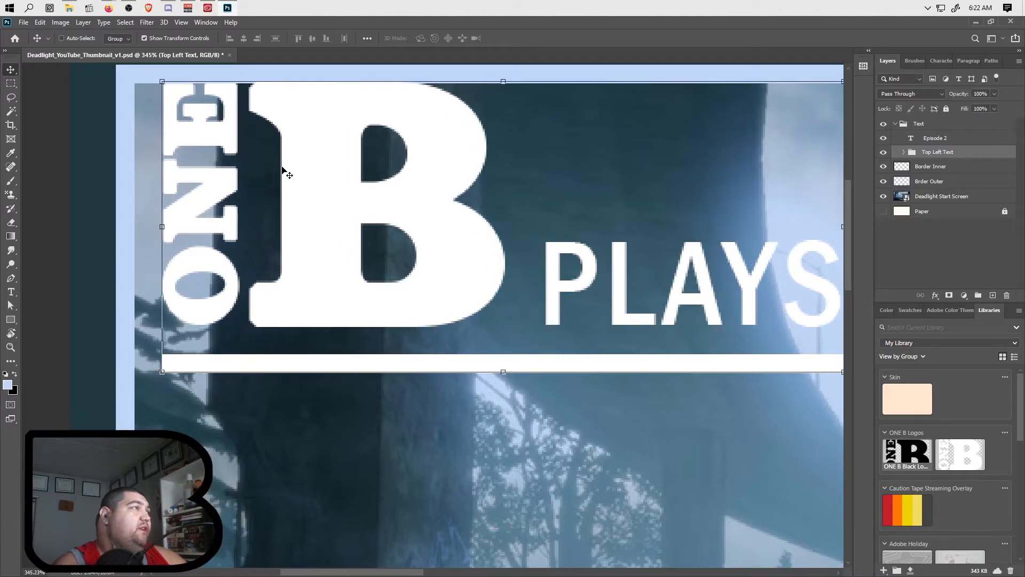
{"action": "left_click_drag", "start_coordinate": [299, 169], "coordinate": [300, 170]}
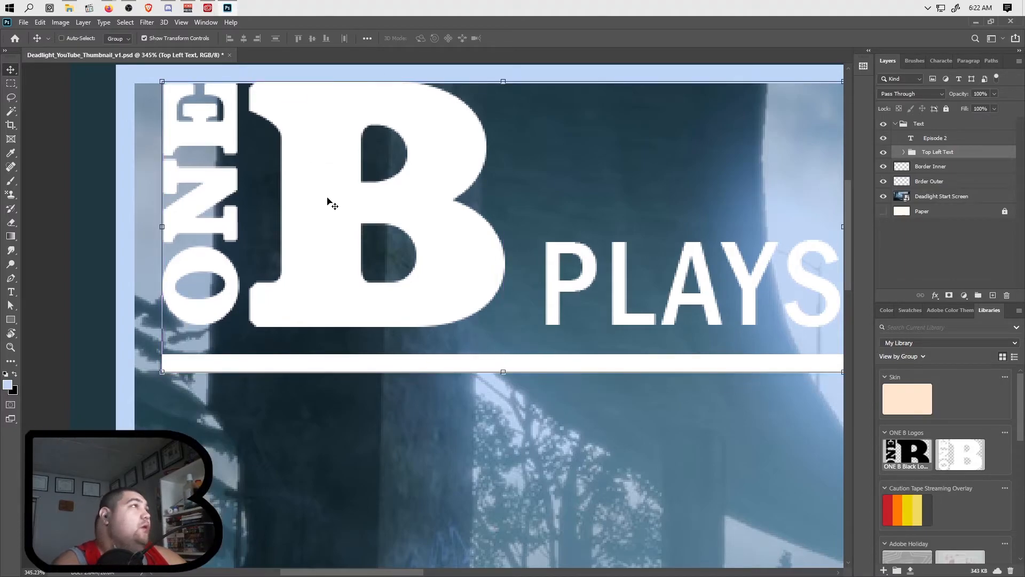
Step: Nudge the Top Left Text group down to leave a small gap below the border's upper inner edge
{"action": "key", "text": "Down"}
{"action": "key", "text": "Up"}
{"action": "key", "text": "Down"}
{"action": "key", "text": "Up"}
{"action": "key", "text": "Down"}
{"action": "key", "text": "Down"}
{"action": "key", "text": "Down"}
{"action": "key", "text": "Down"}
{"action": "key", "text": "Down"}
{"action": "key", "text": "Down"}
{"action": "key", "text": "Down"}
{"action": "key", "text": "Down"}
{"action": "key", "text": "Down"}
{"action": "key", "text": "Down"}
{"action": "key", "text": "Down"}
{"action": "key", "text": "Down"}
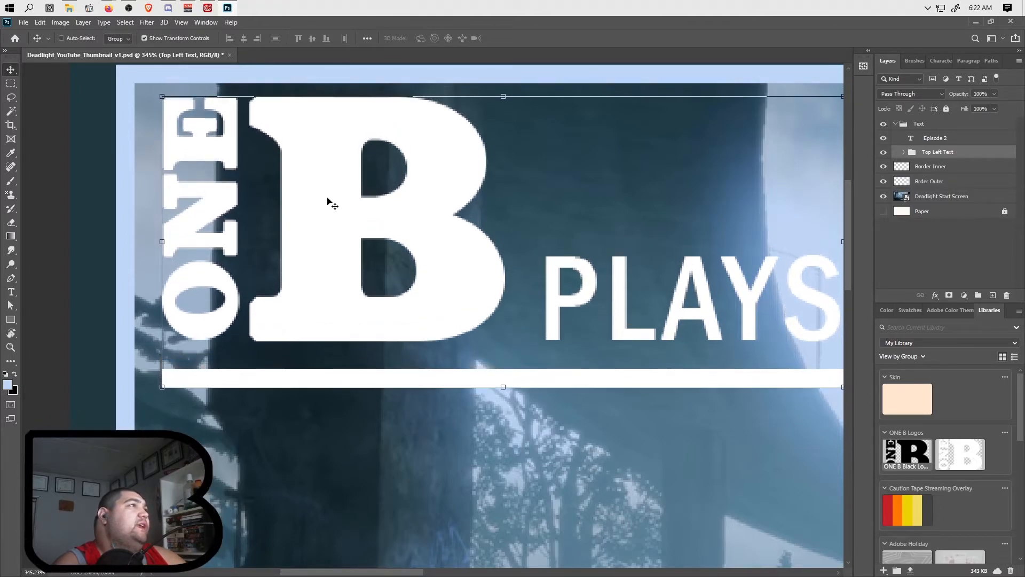
{"action": "key", "text": "Down"}
{"action": "key", "text": "Down"}
{"action": "key", "text": "Down"}
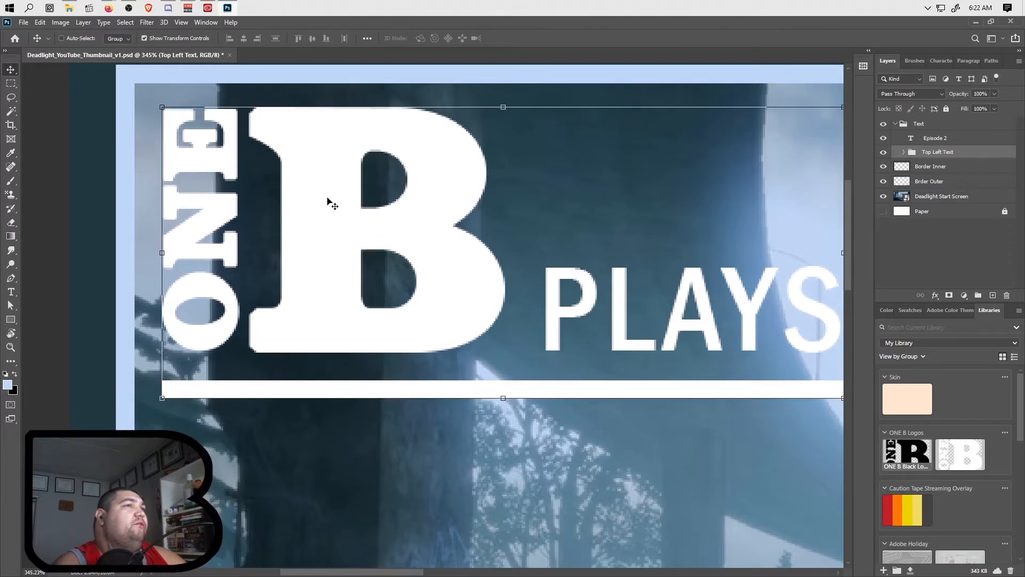
{"action": "scroll", "coordinate": [416, 274], "scroll_direction": "down", "scroll_amount": 5}
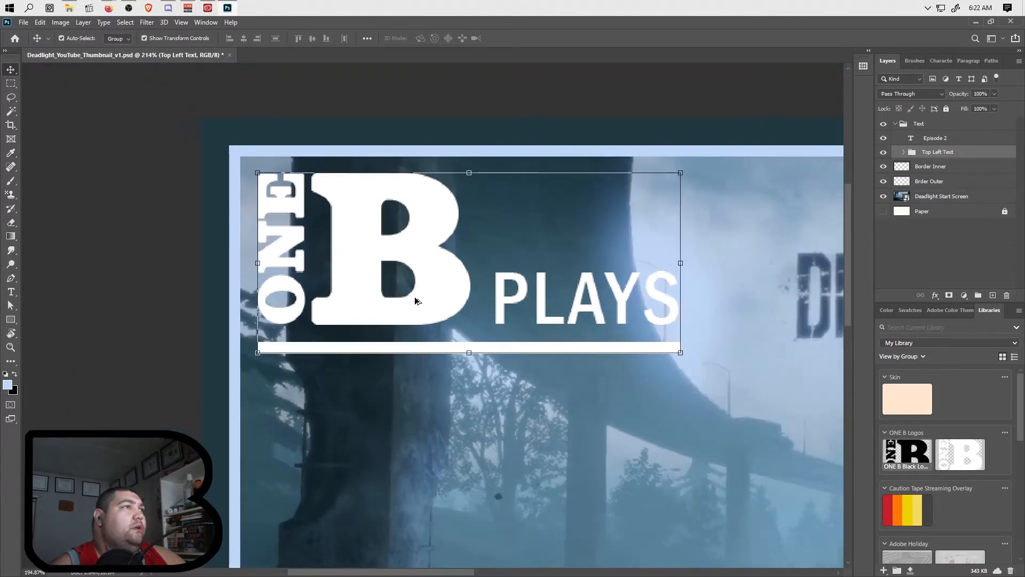
{"action": "scroll", "coordinate": [427, 367], "scroll_direction": "down", "scroll_amount": 2}
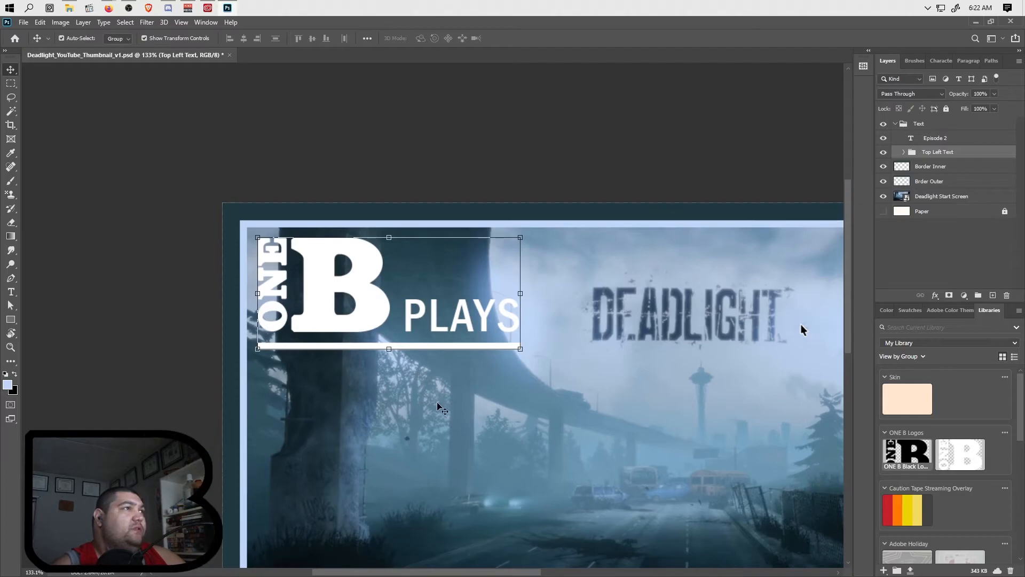
Step: Shift the Episode 2 text slightly left, away from the border's right inner edge
{"action": "scroll", "coordinate": [536, 210], "scroll_direction": "down", "scroll_amount": 2}
{"action": "scroll", "coordinate": [753, 501], "scroll_direction": "up", "scroll_amount": 6}
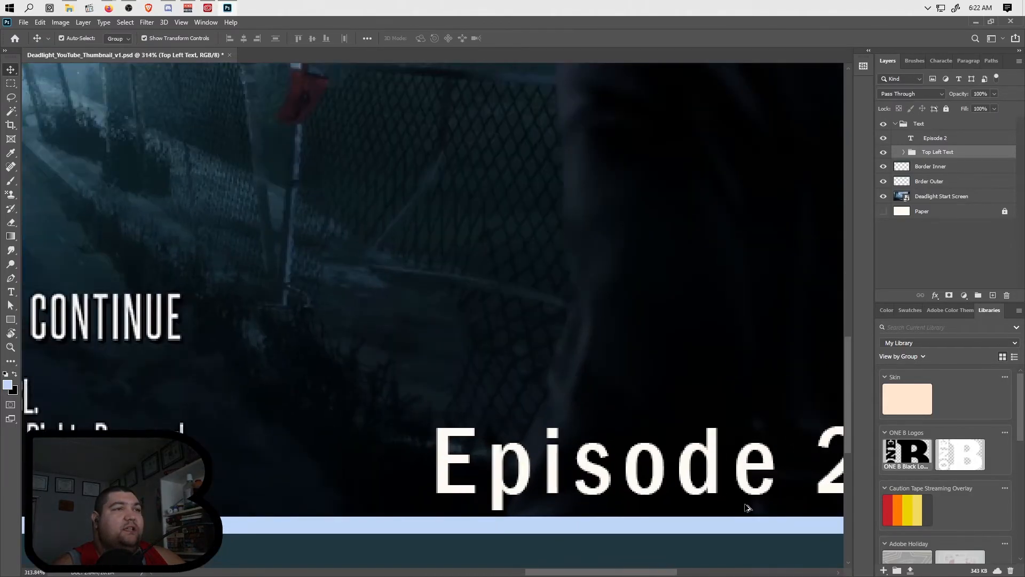
{"action": "key", "text": "ctrl"}
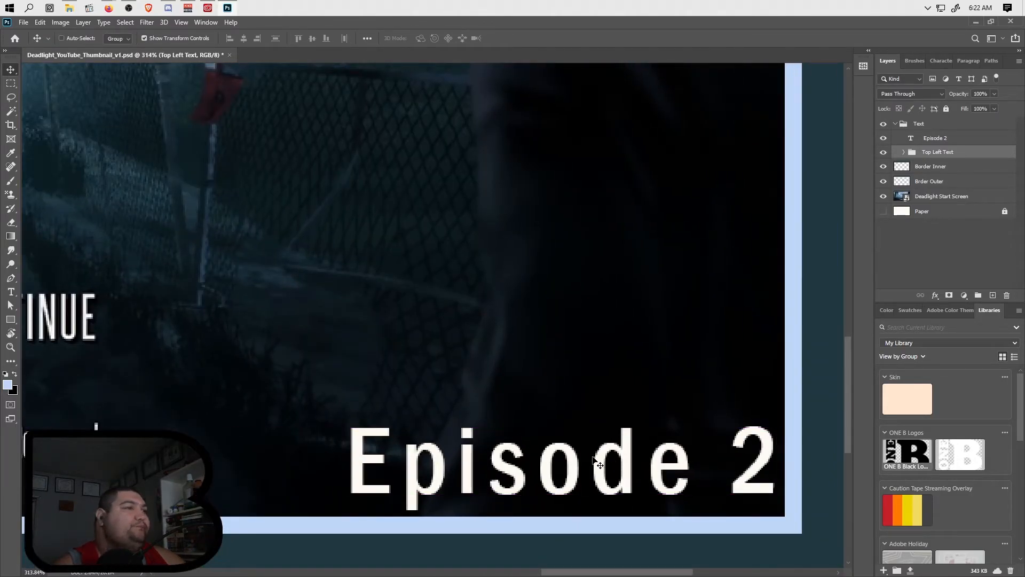
{"action": "left_click", "coordinate": [941, 139]}
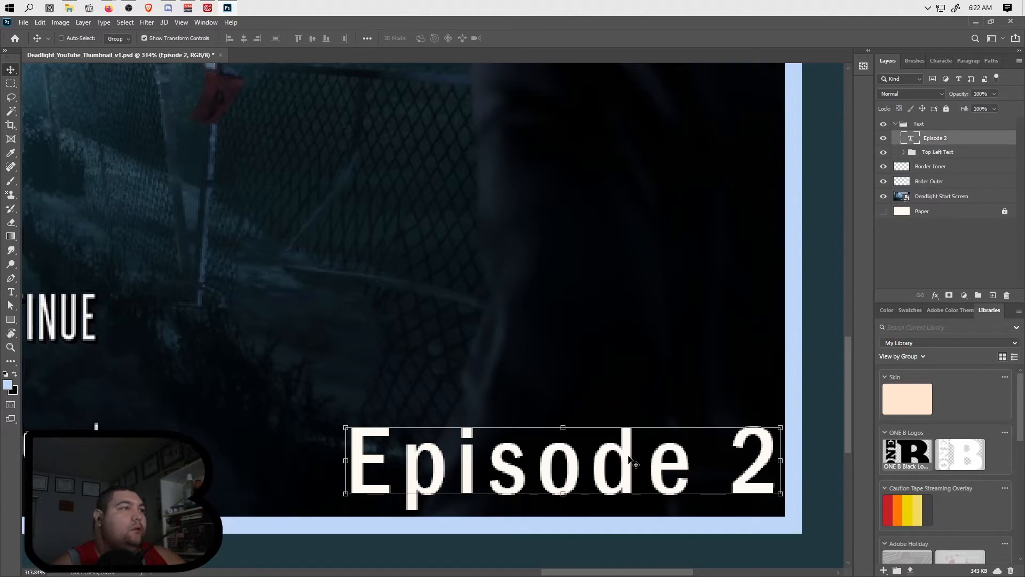
{"action": "mouse_move", "coordinate": [629, 457]}
{"action": "left_mouse_down"}
{"action": "mouse_move", "coordinate": [638, 459]}
{"action": "mouse_move", "coordinate": [616, 458]}
{"action": "left_mouse_up"}
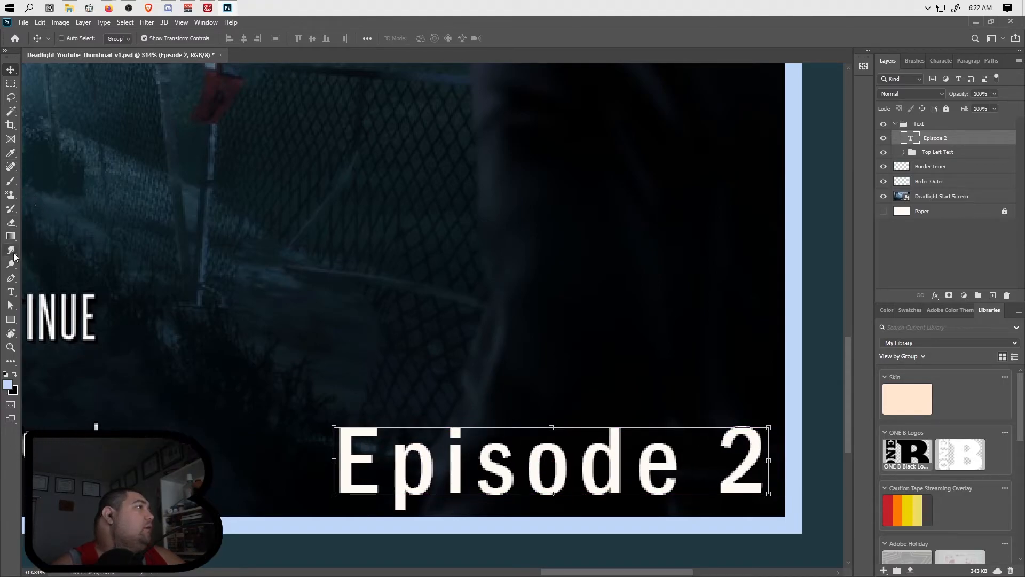
Step: Change the episode text to read "Episode 1" and commit the edit
{"action": "left_click", "coordinate": [11, 292]}
{"action": "left_click", "coordinate": [763, 472]}
{"action": "double_click", "coordinate": [756, 471]}
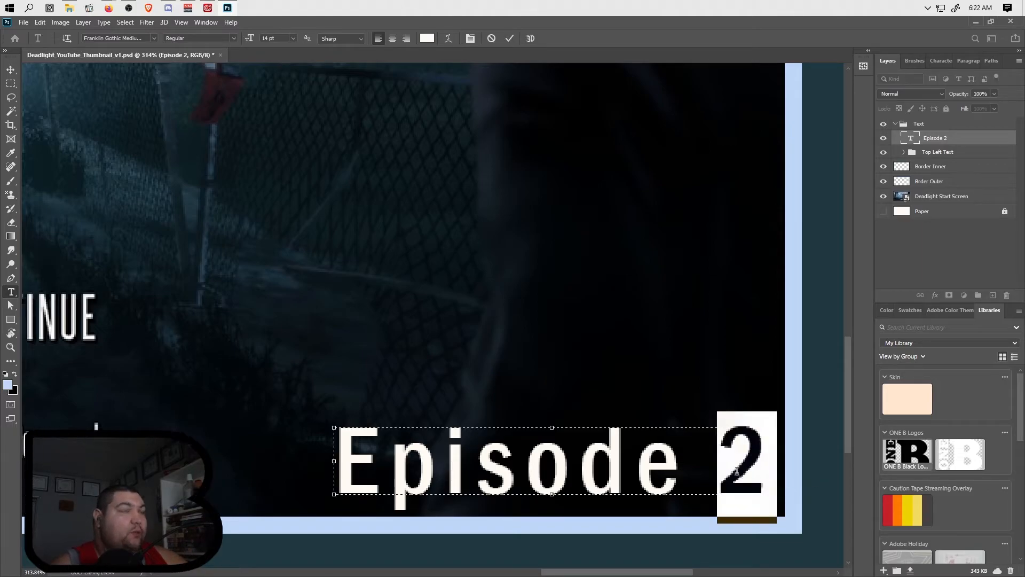
{"action": "type", "text": "1"}
{"action": "left_click_drag", "start_coordinate": [769, 461], "coordinate": [767, 460]}
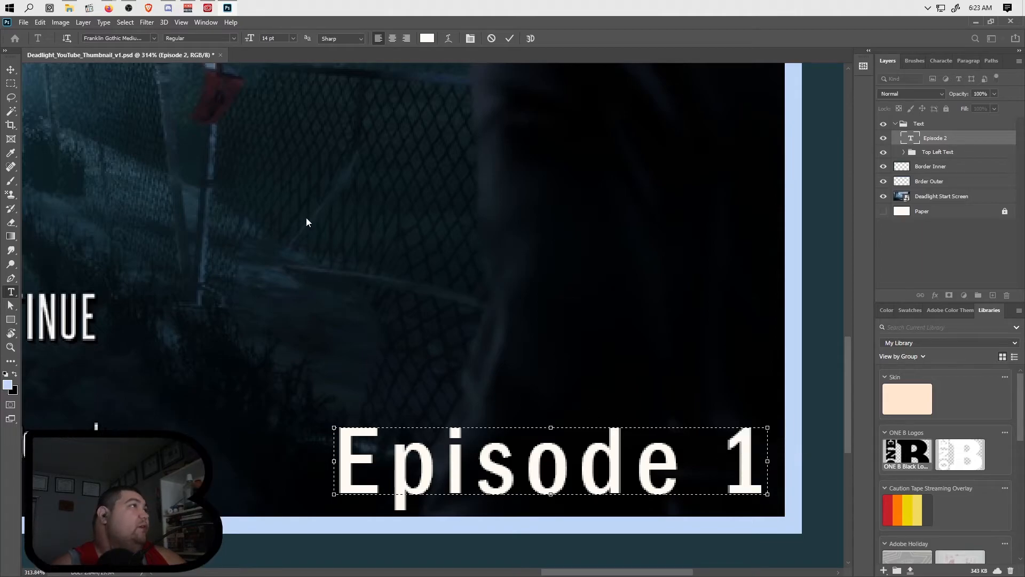
{"action": "left_click", "coordinate": [510, 39]}
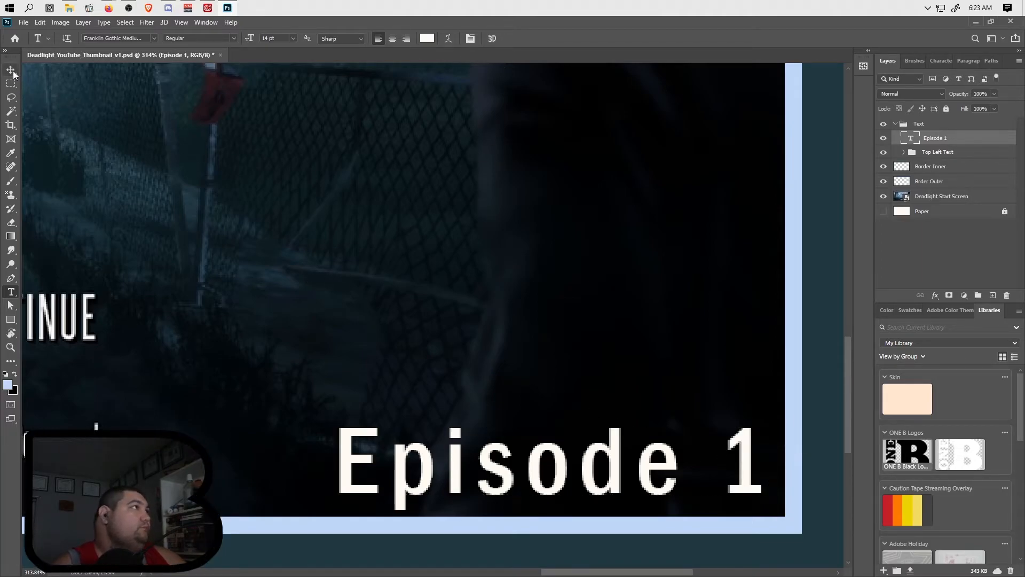
Step: Align the Episode 1 text with the border's lower-right inside corner and nudge it up to leave a small gap
{"action": "key", "text": "v"}
{"action": "left_click_drag", "start_coordinate": [550, 459], "coordinate": [584, 497]}
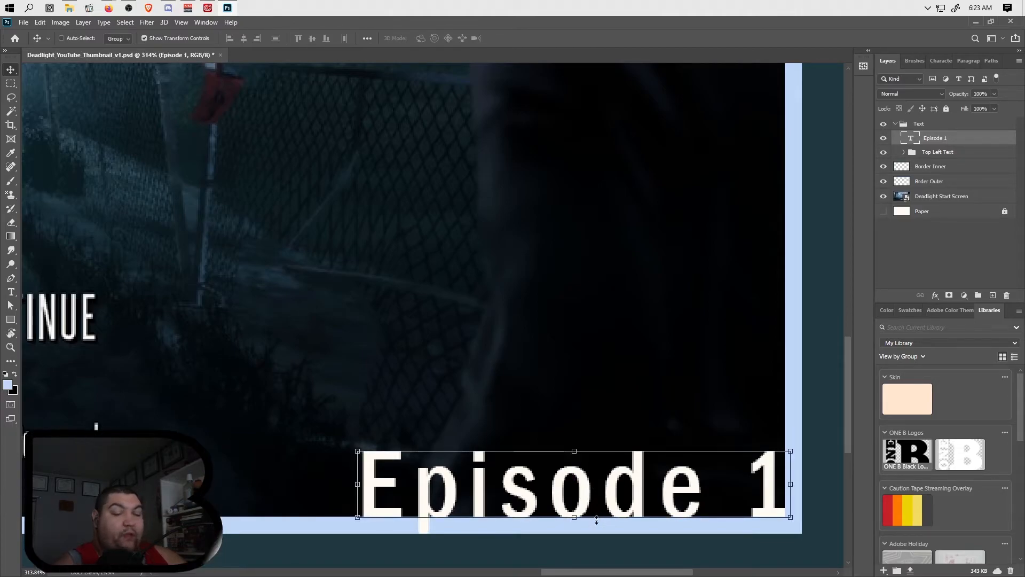
{"action": "key", "text": "Up"}
{"action": "key", "text": "Up"}
{"action": "key", "text": "Up"}
{"action": "key", "text": "Up"}
{"action": "key", "text": "Up"}
{"action": "key", "text": "Up"}
{"action": "key", "text": "Up"}
{"action": "key", "text": "Up"}
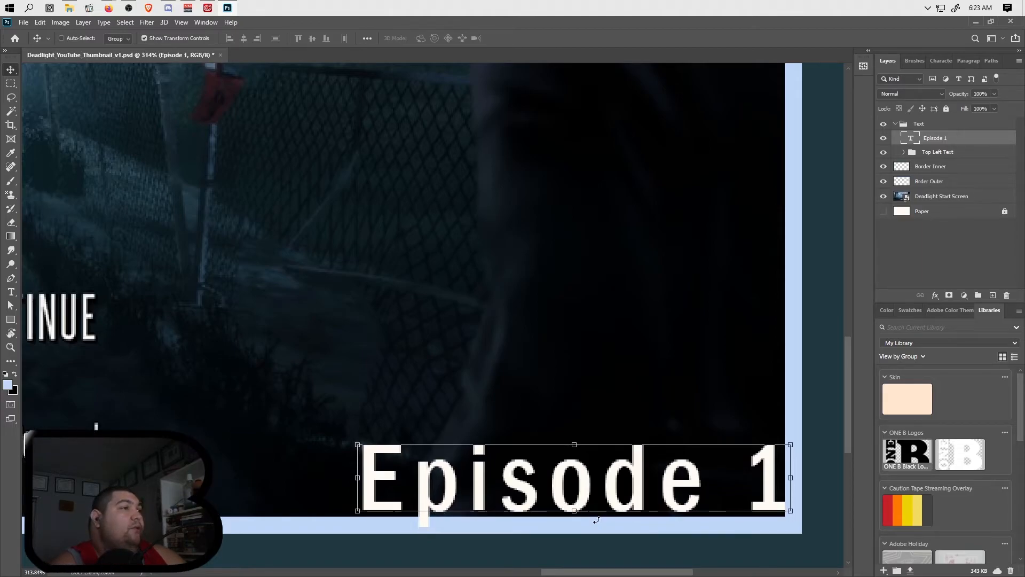
{"action": "key", "text": "Up"}
{"action": "key", "text": "Up"}
{"action": "key", "text": "Up"}
{"action": "key", "text": "Up"}
{"action": "key", "text": "Up"}
{"action": "key", "text": "Up"}
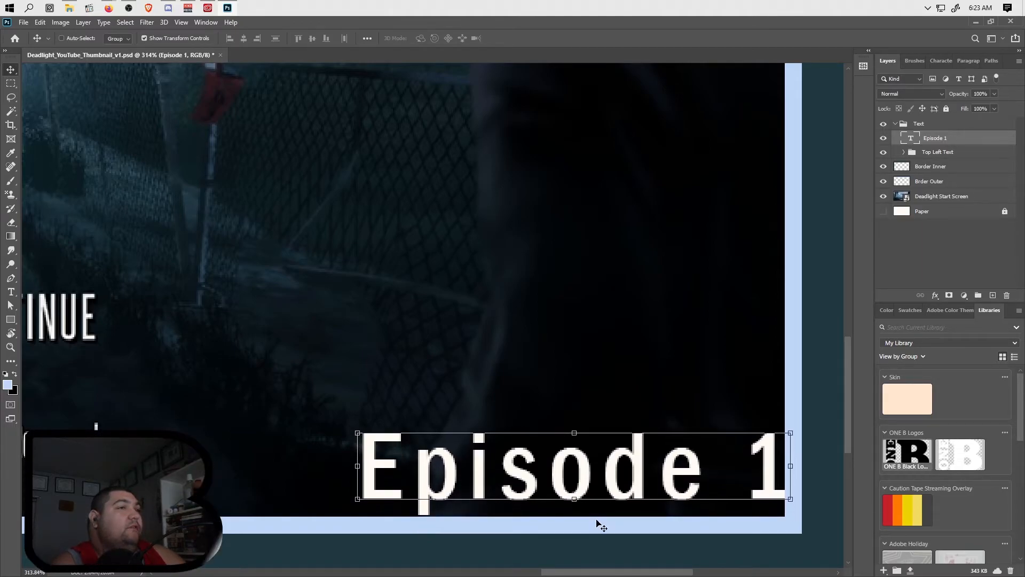
{"action": "key", "text": "Up"}
Step: Nudge the Episode 1 text left to leave a small gap from the border's right inner edge
{"action": "key", "text": "Left"}
{"action": "key", "text": "Left"}
{"action": "key", "text": "Left"}
{"action": "key", "text": "Left"}
{"action": "key", "text": "Left"}
{"action": "key", "text": "Left"}
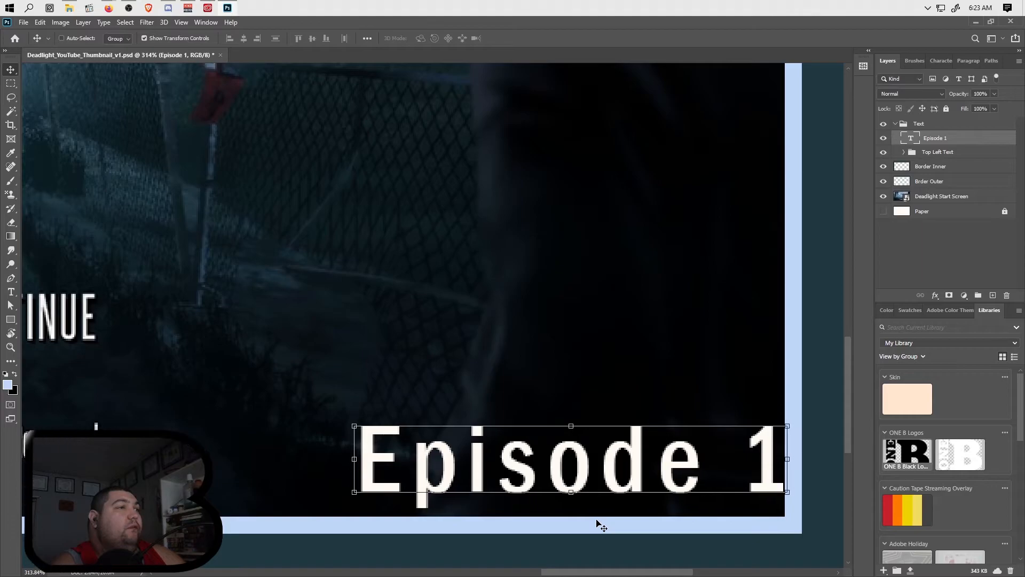
{"action": "key", "text": "Left"}
{"action": "key", "text": "Left"}
{"action": "key", "text": "Left"}
{"action": "key", "text": "Left"}
{"action": "key", "text": "Left"}
{"action": "key", "text": "Left"}
{"action": "key", "text": "Left"}
{"action": "key", "text": "Left"}
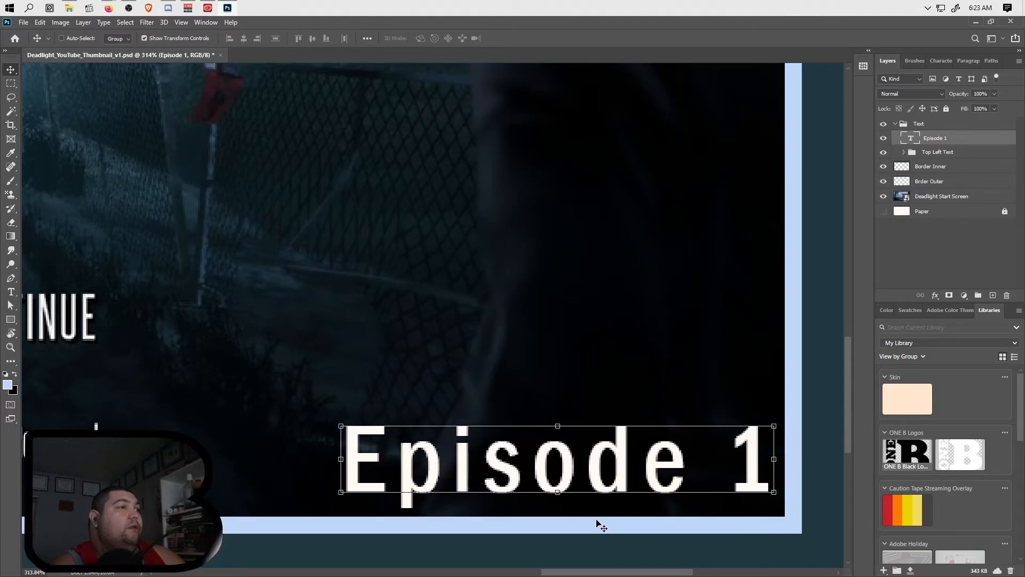
{"action": "key", "text": "Left"}
{"action": "key", "text": "Left"}
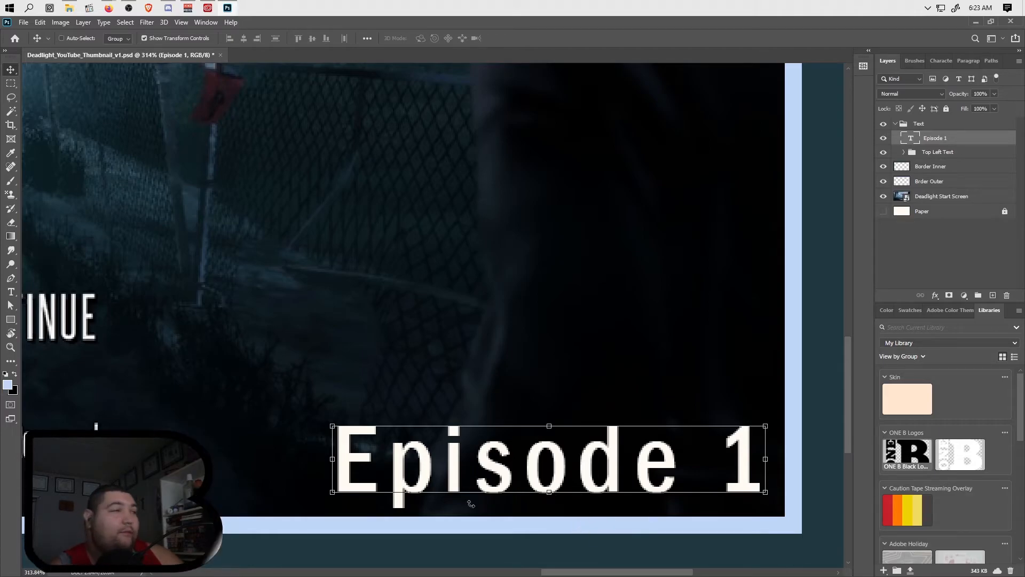
Step: Save the document with the repositioned logo and Episode 1 text
{"action": "key", "text": "ctrl+h"}
{"action": "left_click_drag", "start_coordinate": [509, 473], "coordinate": [535, 474]}
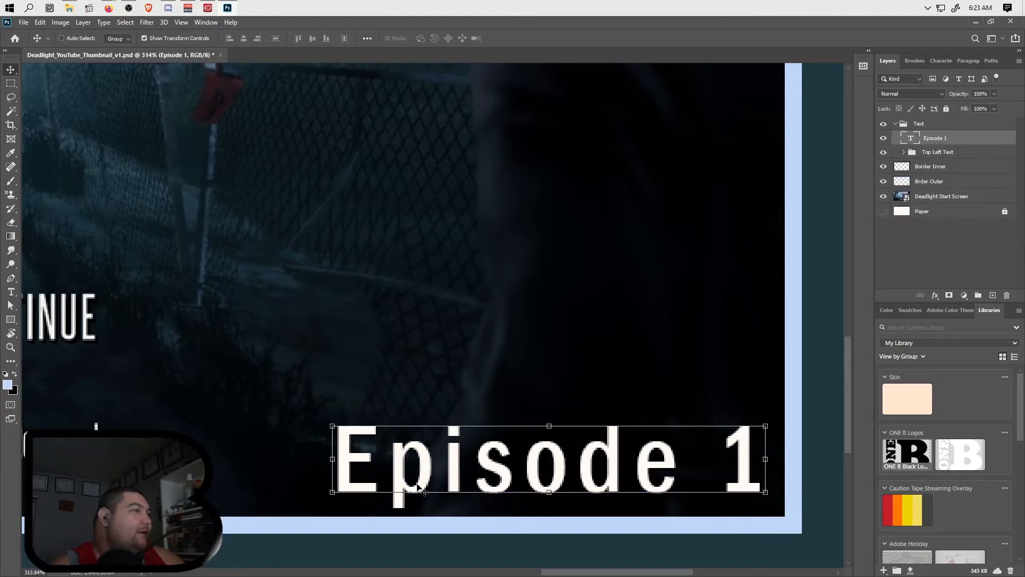
{"action": "key", "text": "ctrl+0"}
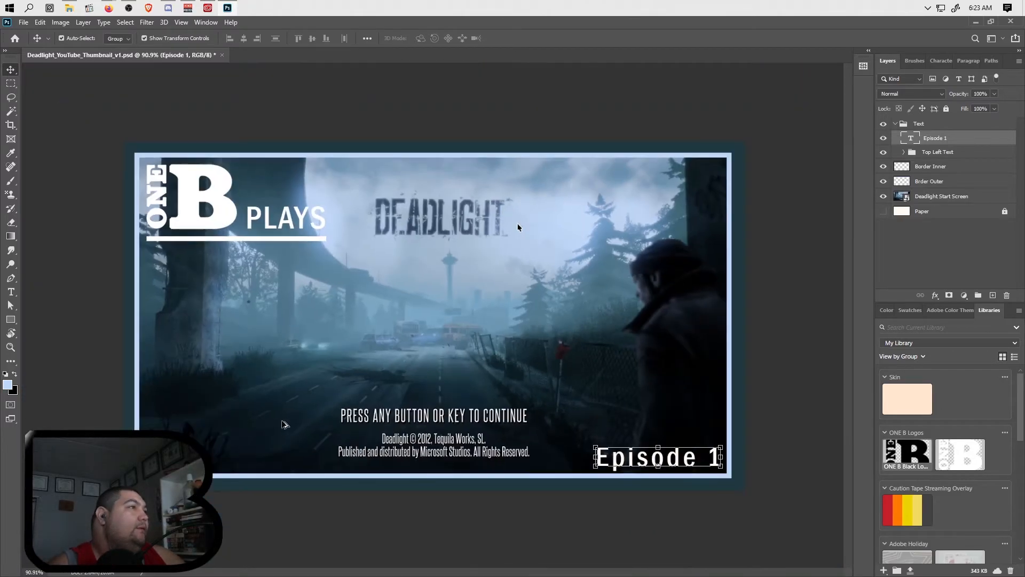
{"action": "key", "text": "ctrl+1"}
{"action": "left_click", "coordinate": [24, 22]}
{"action": "left_click", "coordinate": [32, 140]}
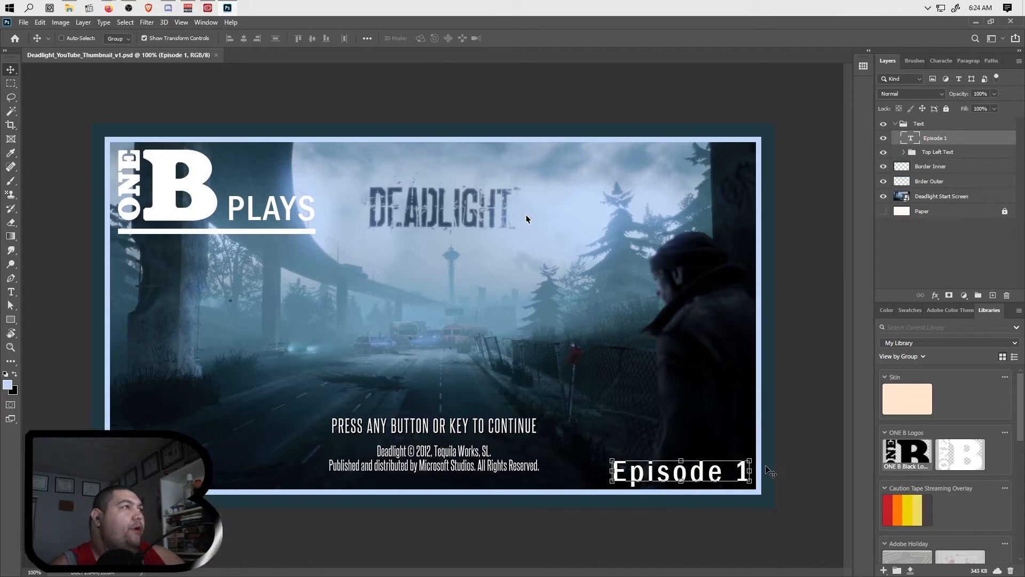
Step: Quick-export the thumbnail as a PNG, overwriting "Deadlight_Thumbnail_Episode 1.png" in the Deadlight folder
{"action": "left_click", "coordinate": [23, 22]}
{"action": "mouse_move", "coordinate": [57, 176]}
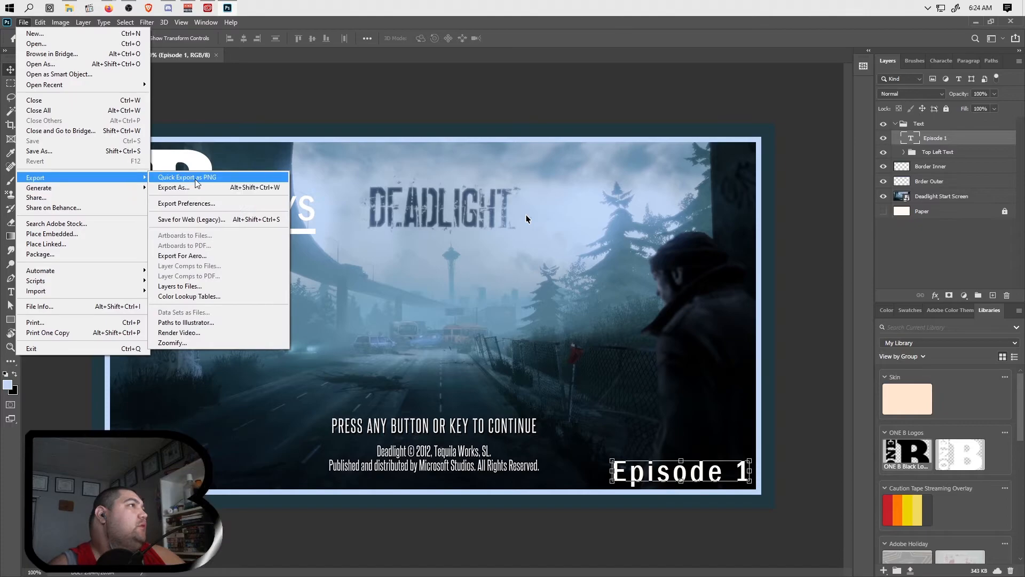
{"action": "left_click", "coordinate": [181, 176]}
{"action": "left_click", "coordinate": [310, 196]}
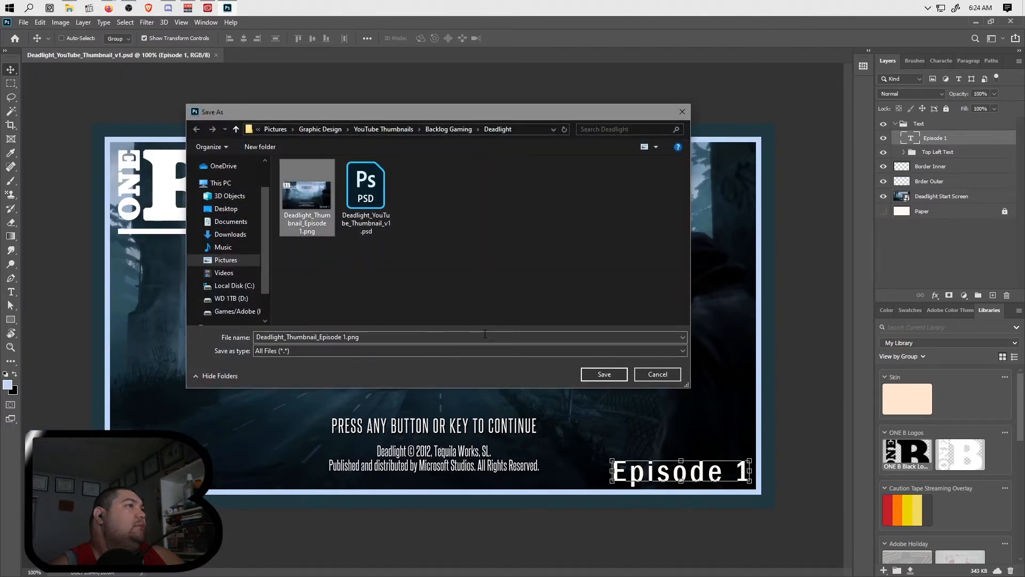
{"action": "left_click", "coordinate": [609, 375]}
{"action": "left_click", "coordinate": [539, 302]}
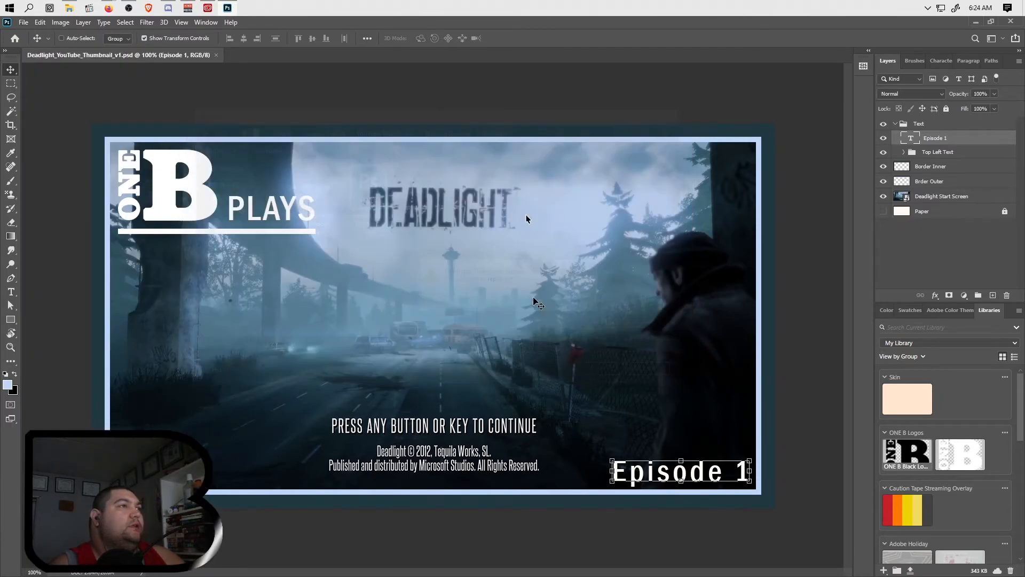
Step: Change the episode text at the thumbnail's lower right to read "Episode 2"
{"action": "left_click", "coordinate": [11, 292]}
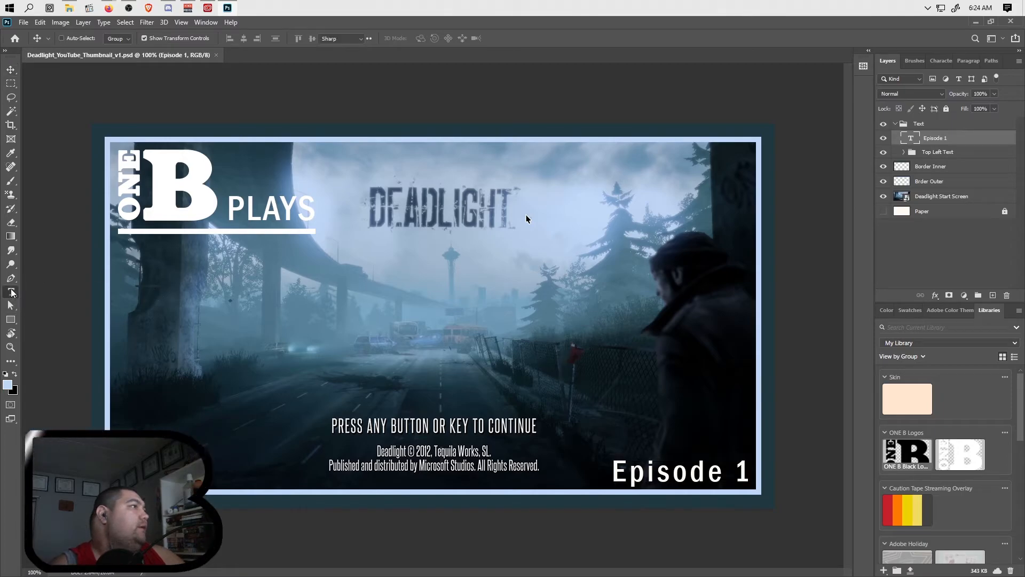
{"action": "scroll", "coordinate": [743, 477], "scroll_direction": "up", "scroll_amount": 5}
{"action": "left_click", "coordinate": [747, 475]}
{"action": "double_click", "coordinate": [793, 494]}
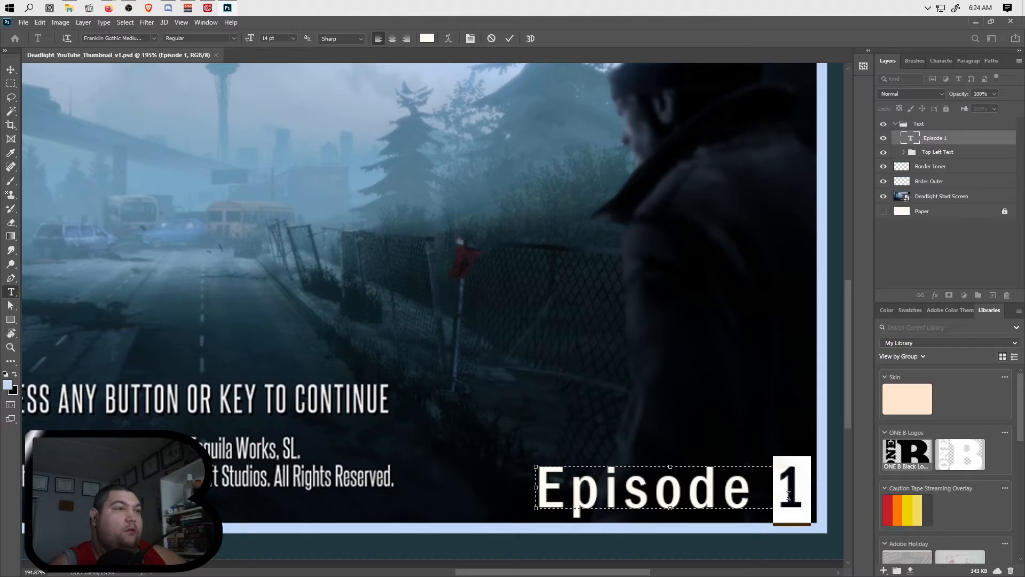
{"action": "type", "text": "2"}
{"action": "left_click", "coordinate": [511, 39]}
Step: Quick-export the thumbnail as a PNG named "Deadlight_Thumbnail_Episode 2.png" in the Deadlight folder
{"action": "left_click", "coordinate": [23, 22]}
{"action": "mouse_move", "coordinate": [68, 174]}
{"action": "left_click", "coordinate": [176, 177]}
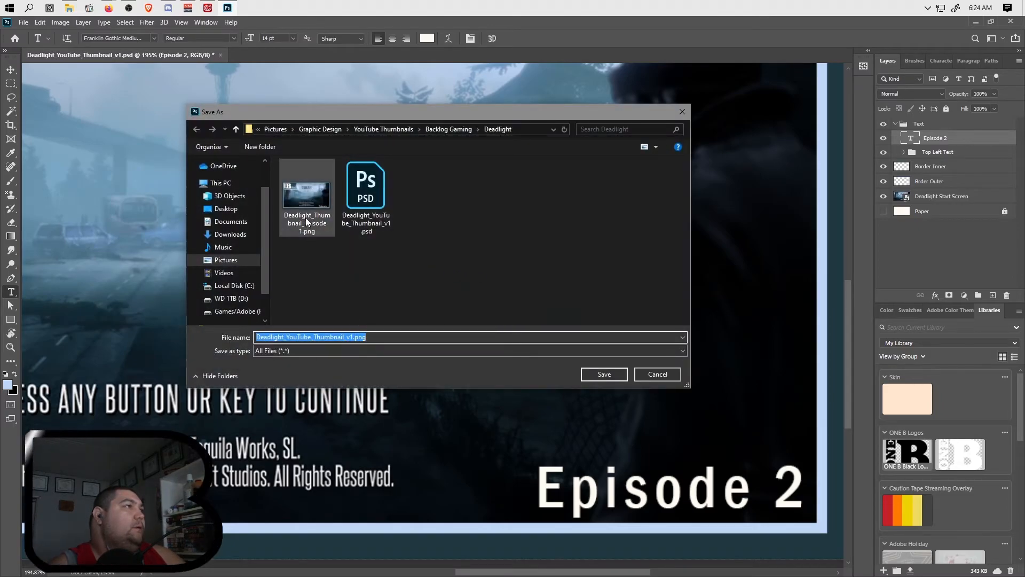
{"action": "left_click", "coordinate": [306, 196]}
{"action": "left_click", "coordinate": [347, 335]}
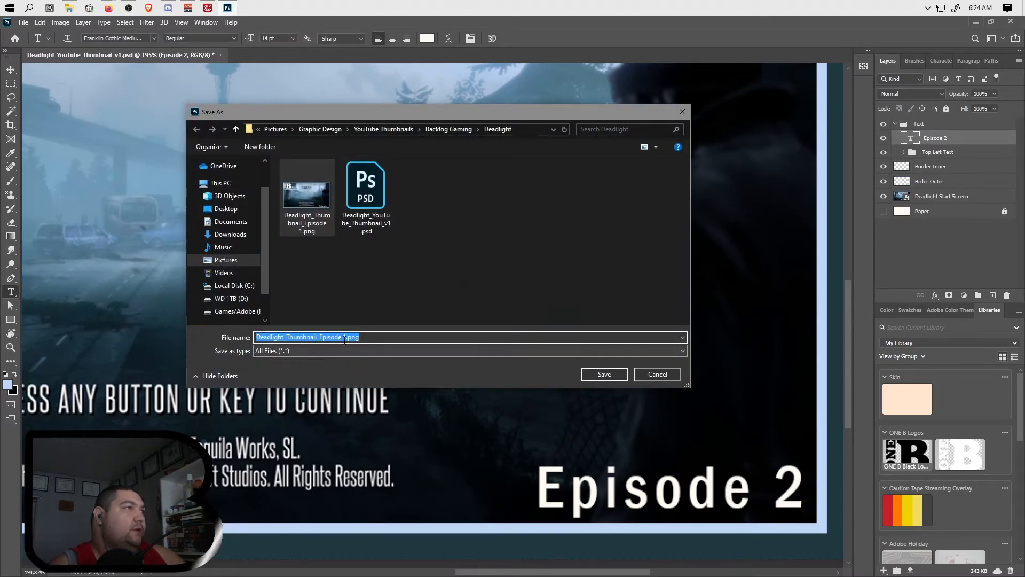
{"action": "left_click", "coordinate": [349, 336]}
{"action": "key", "text": "BackSpace"}
{"action": "type", "text": "2"}
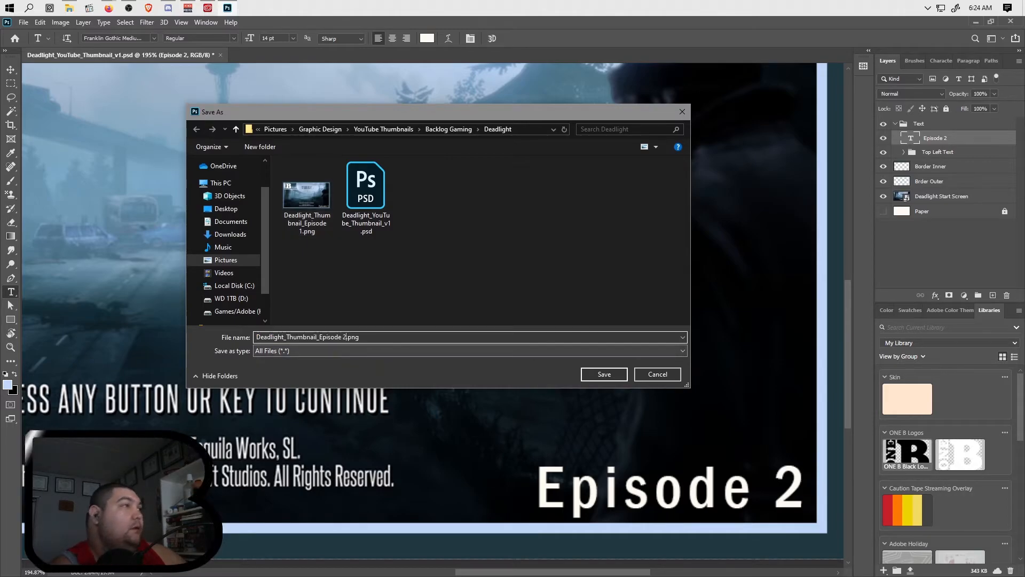
{"action": "left_click", "coordinate": [604, 374]}
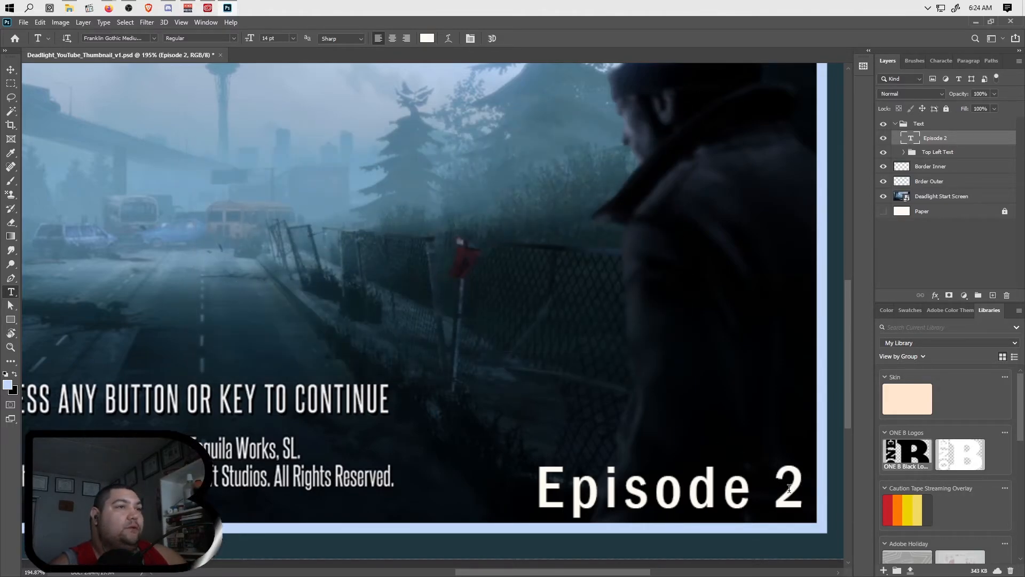
Step: Change the episode number in the lower-right text to 3
{"action": "double_click", "coordinate": [790, 492]}
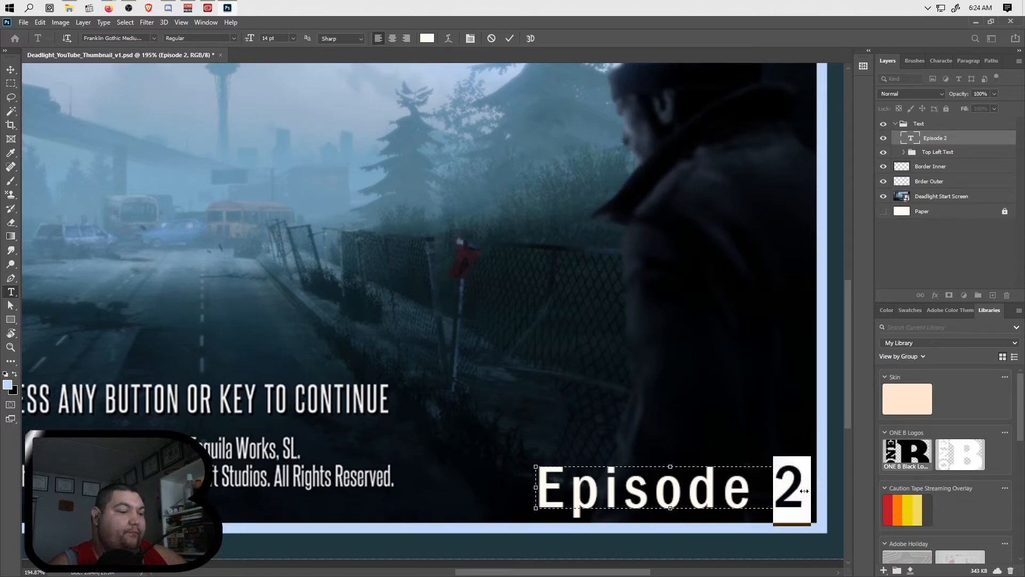
{"action": "type", "text": "3"}
{"action": "left_click", "coordinate": [510, 38]}
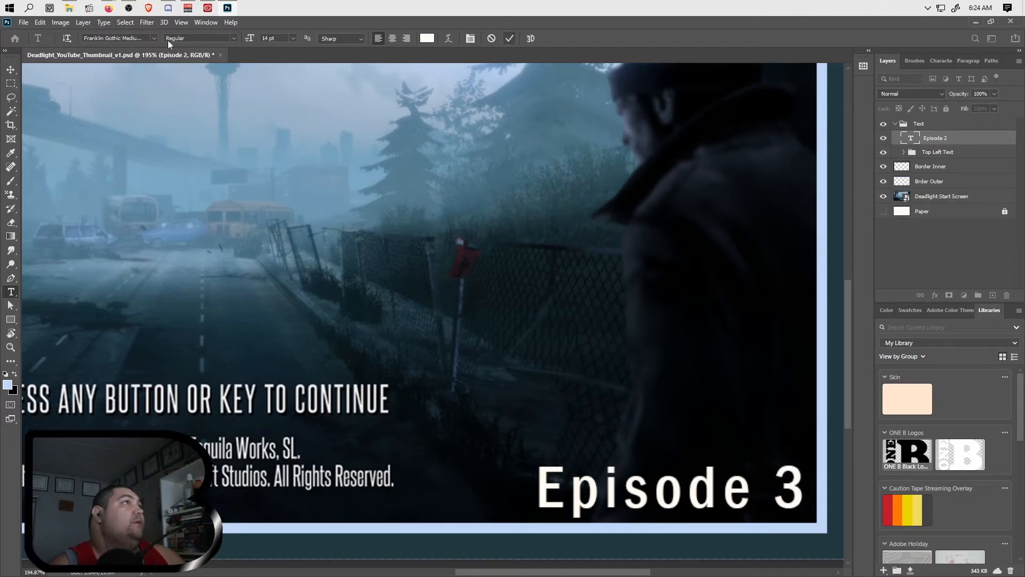
Step: Quick-export the Episode 3 thumbnail as a PNG named "Deadlight_Thumbnail_Episode 3.png" in the Deadlight folder
{"action": "left_click", "coordinate": [23, 22]}
{"action": "mouse_move", "coordinate": [72, 177]}
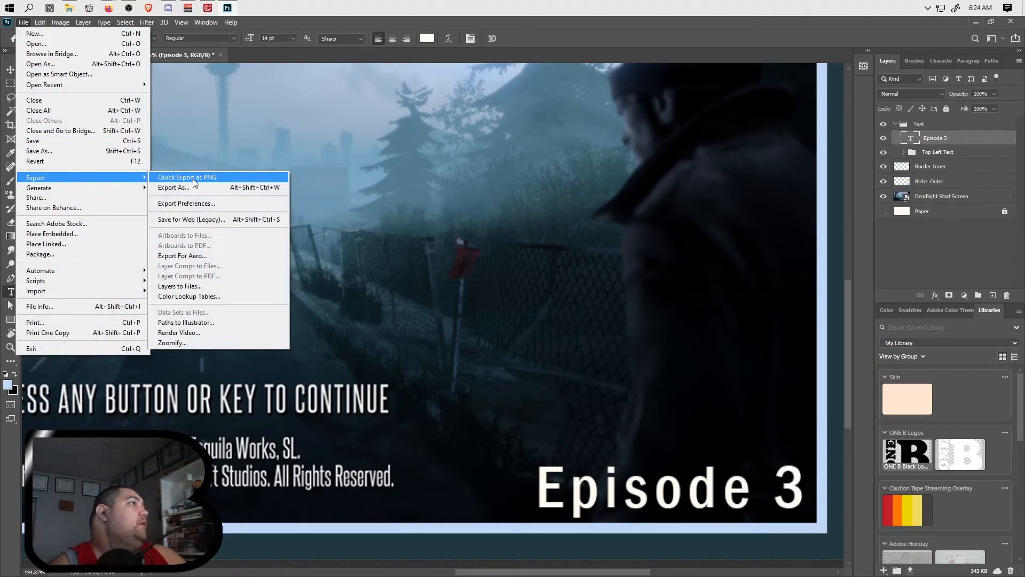
{"action": "left_click", "coordinate": [193, 178]}
{"action": "left_click", "coordinate": [366, 198]}
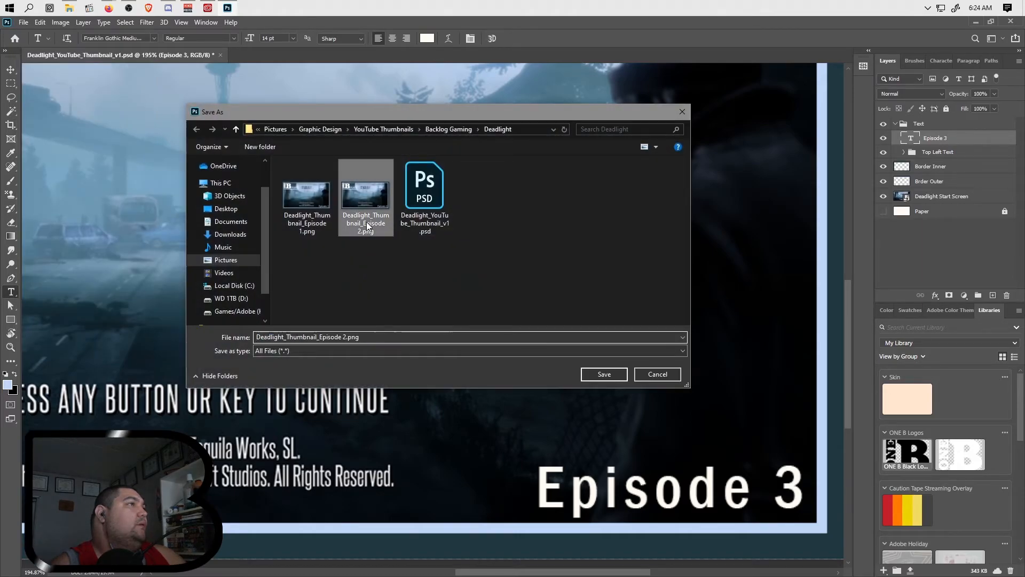
{"action": "double_click", "coordinate": [343, 337]}
{"action": "double_click", "coordinate": [345, 337]}
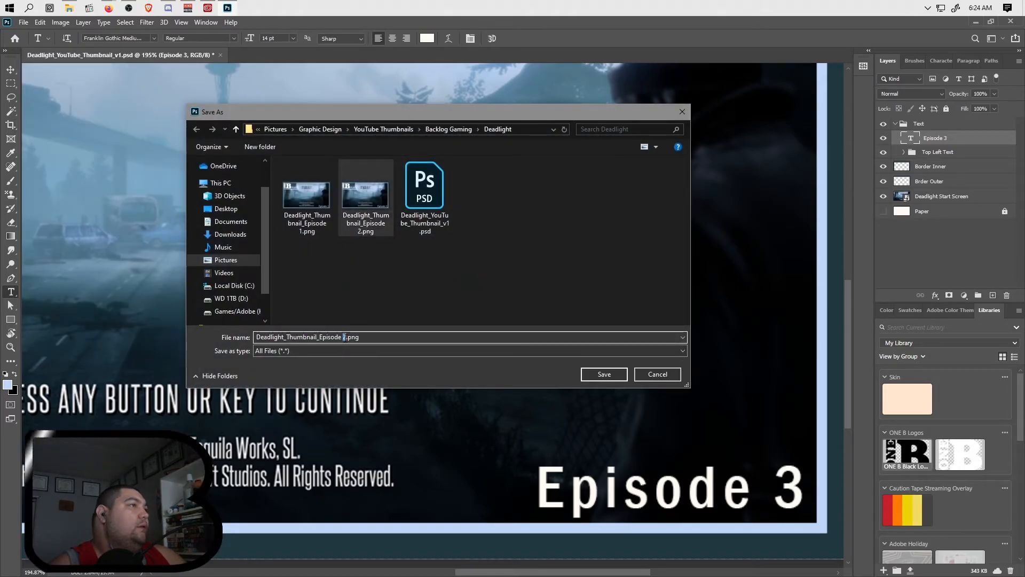
{"action": "type", "text": "3"}
{"action": "left_click", "coordinate": [592, 374]}
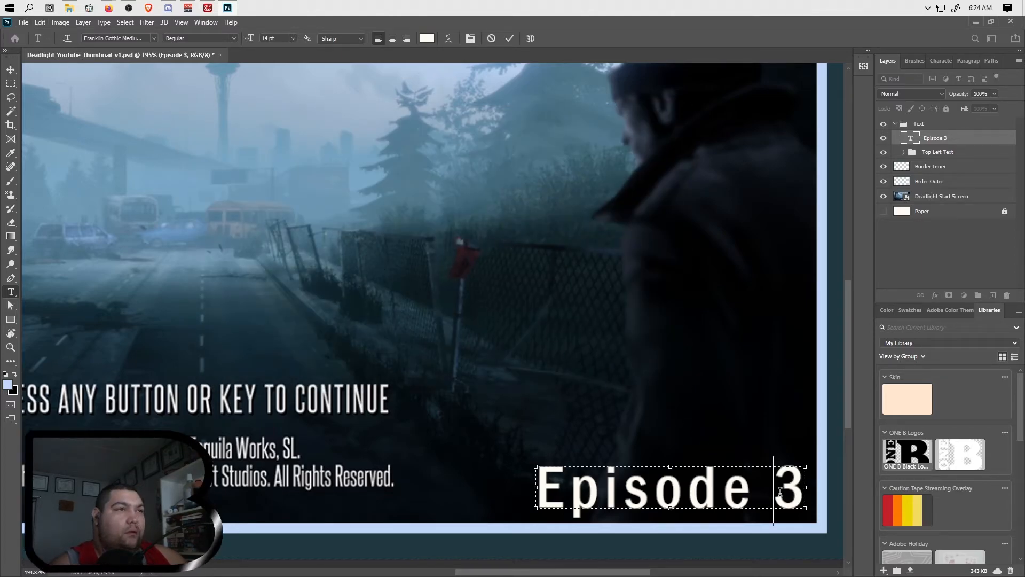
Step: Change the episode number in the lower-right text to 4
{"action": "double_click", "coordinate": [798, 494]}
{"action": "type", "text": "4"}
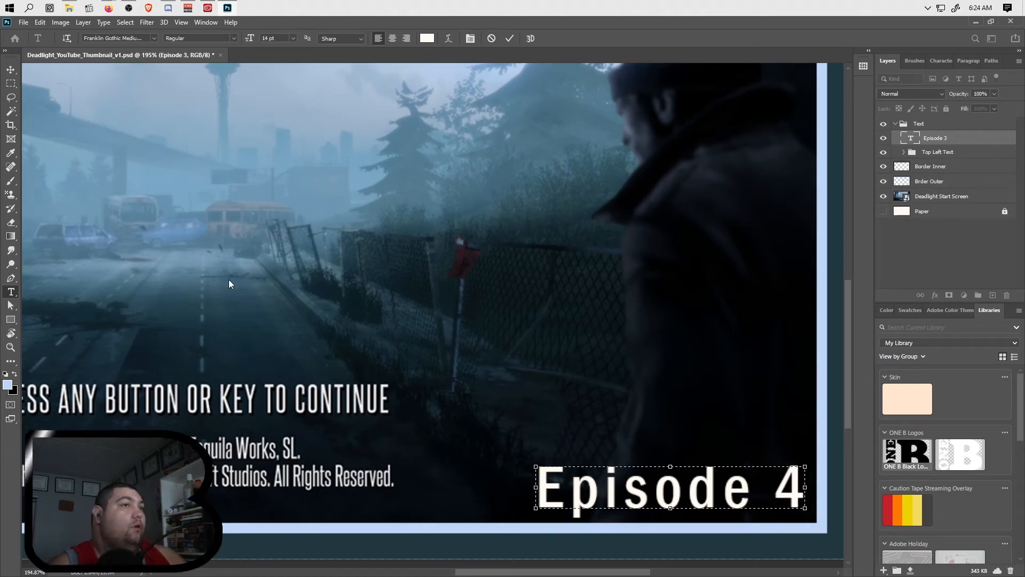
{"action": "left_click", "coordinate": [23, 23]}
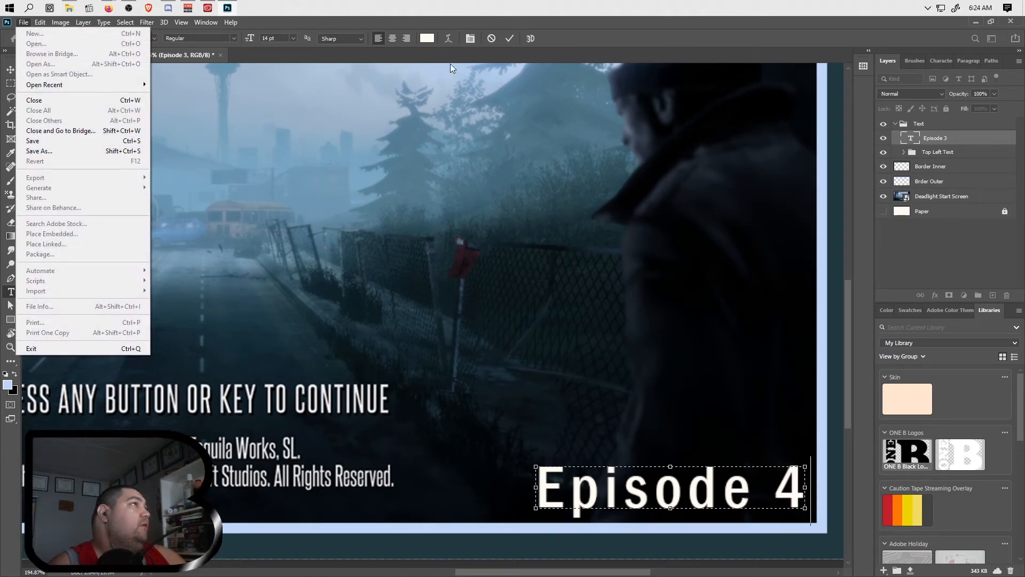
{"action": "left_click", "coordinate": [510, 38]}
Step: Quick-export the Episode 4 thumbnail as a PNG named "Deadlight_Thumbnail_Episode 4.png" in the Deadlight folder
{"action": "left_click", "coordinate": [23, 22]}
{"action": "mouse_move", "coordinate": [64, 178]}
{"action": "left_click", "coordinate": [212, 179]}
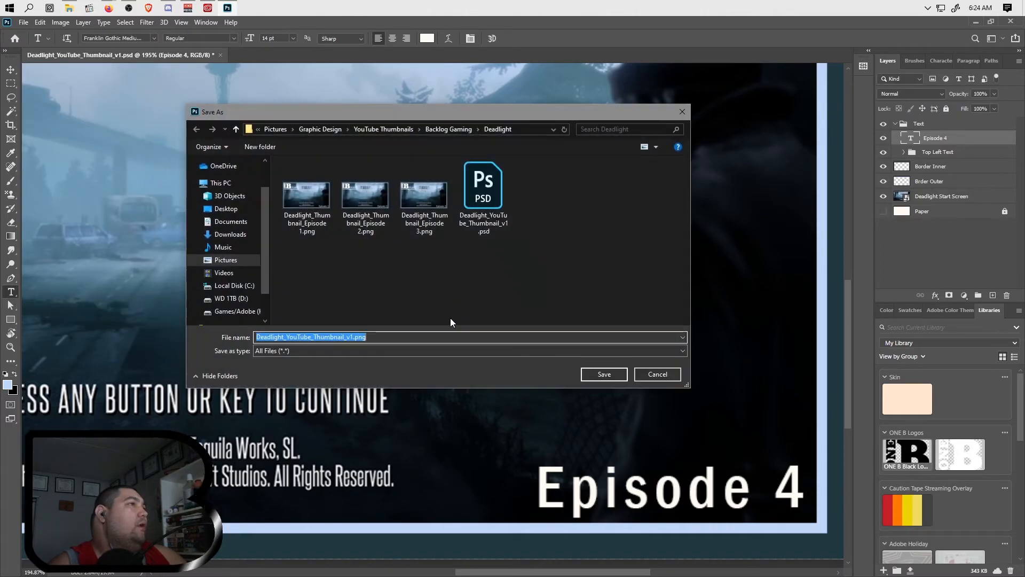
{"action": "left_click", "coordinate": [348, 337]}
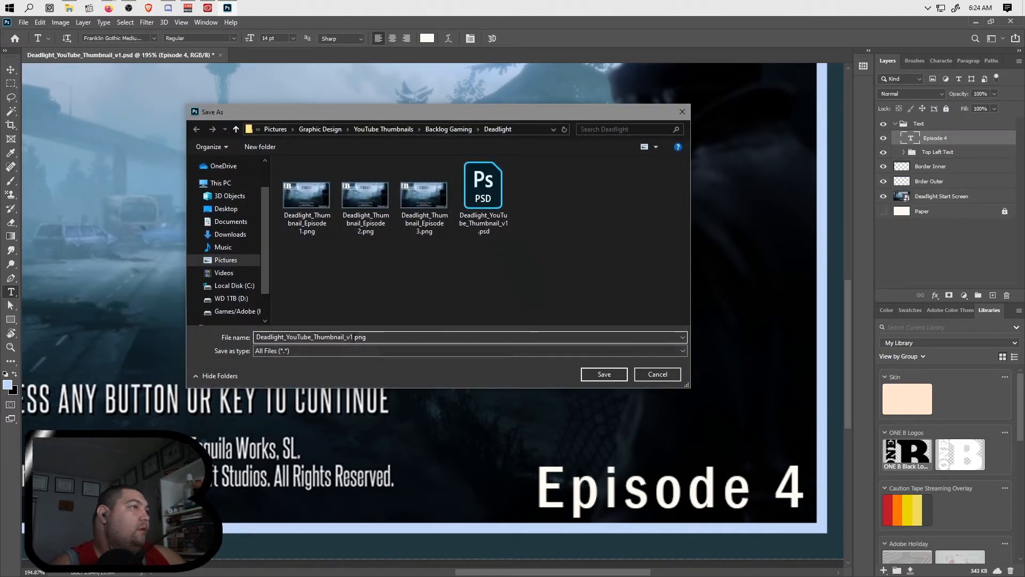
{"action": "left_click", "coordinate": [424, 203]}
{"action": "left_click", "coordinate": [344, 337]}
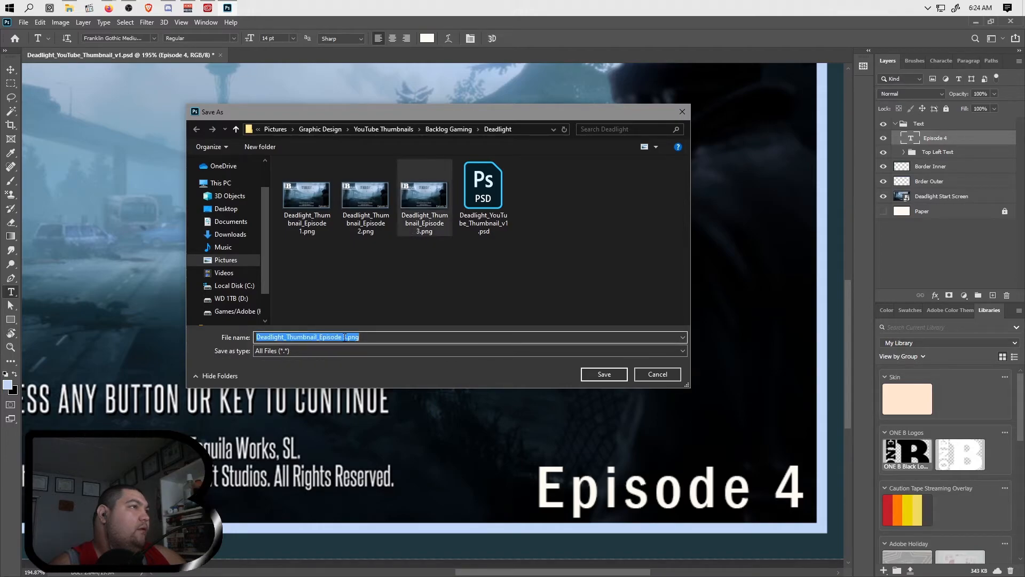
{"action": "left_click", "coordinate": [345, 337]}
{"action": "left_click_drag", "start_coordinate": [348, 337], "coordinate": [342, 337]}
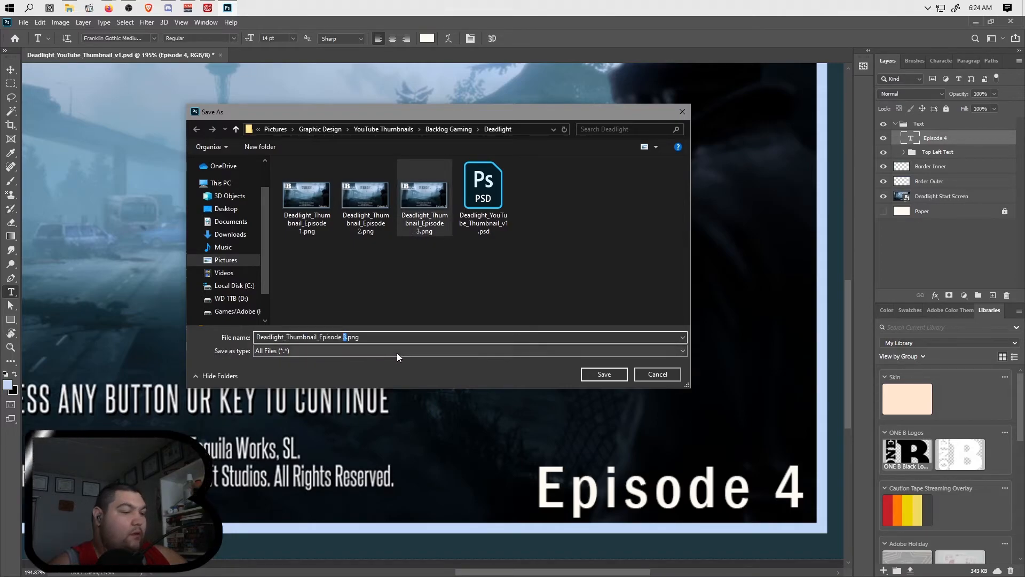
{"action": "type", "text": "4"}
{"action": "left_click", "coordinate": [601, 375]}
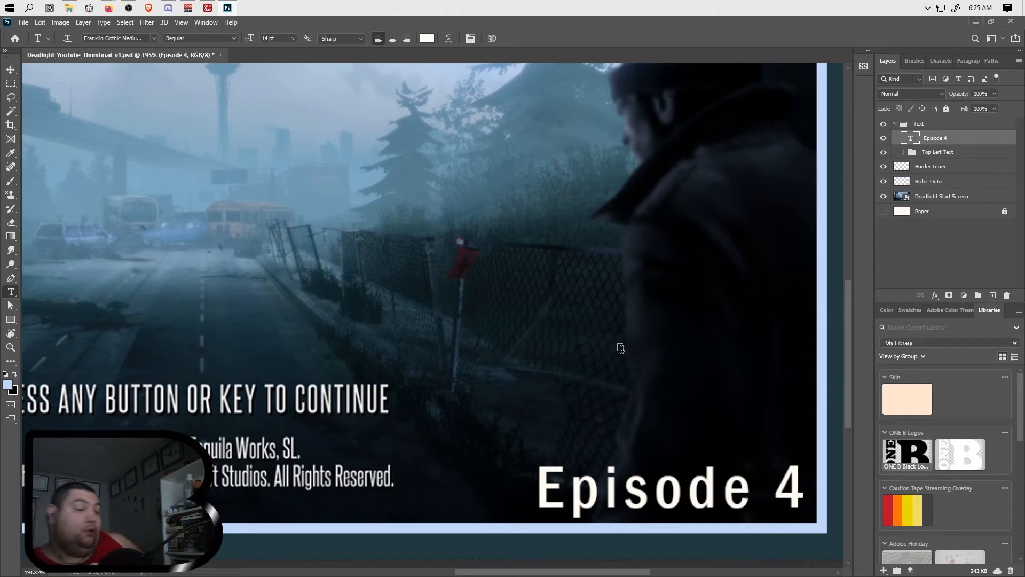
Step: Hide the Deadlight Start Screen layer and rename the inner border layer "Border Inner (Change Color To Fit Game)"
{"action": "scroll", "coordinate": [426, 278], "scroll_direction": "down", "scroll_amount": 5}
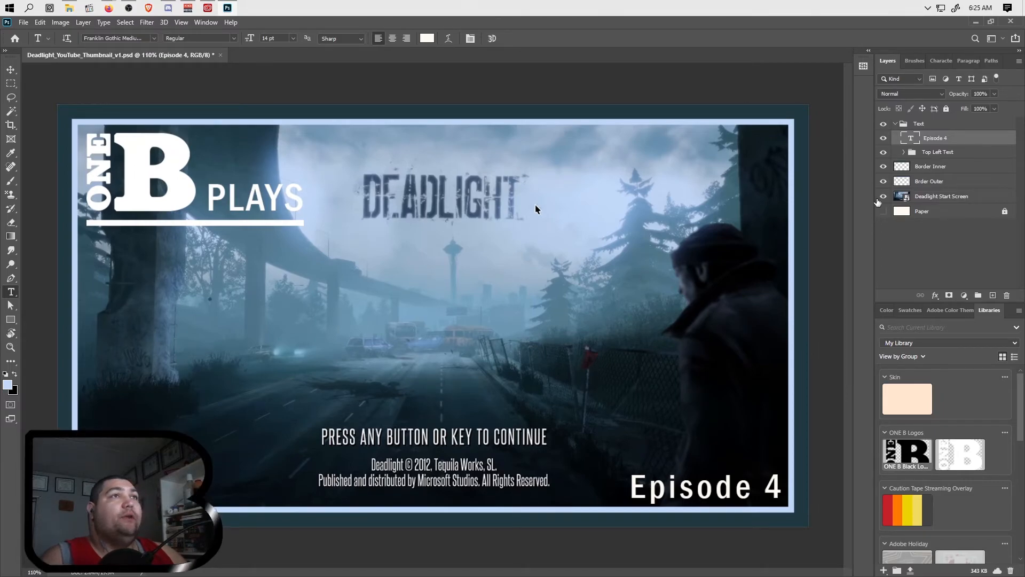
{"action": "left_click", "coordinate": [882, 196]}
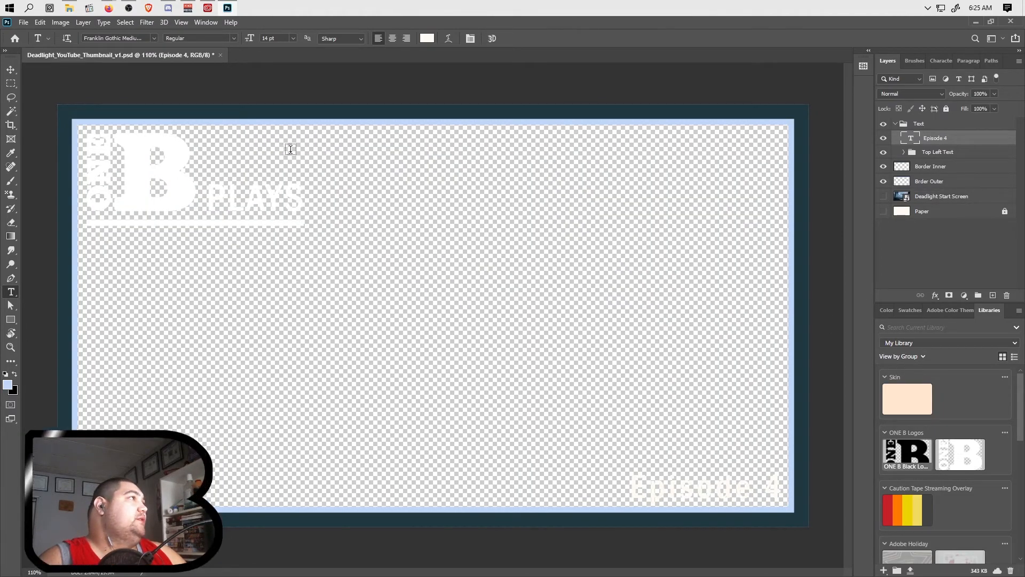
{"action": "double_click", "coordinate": [934, 168]}
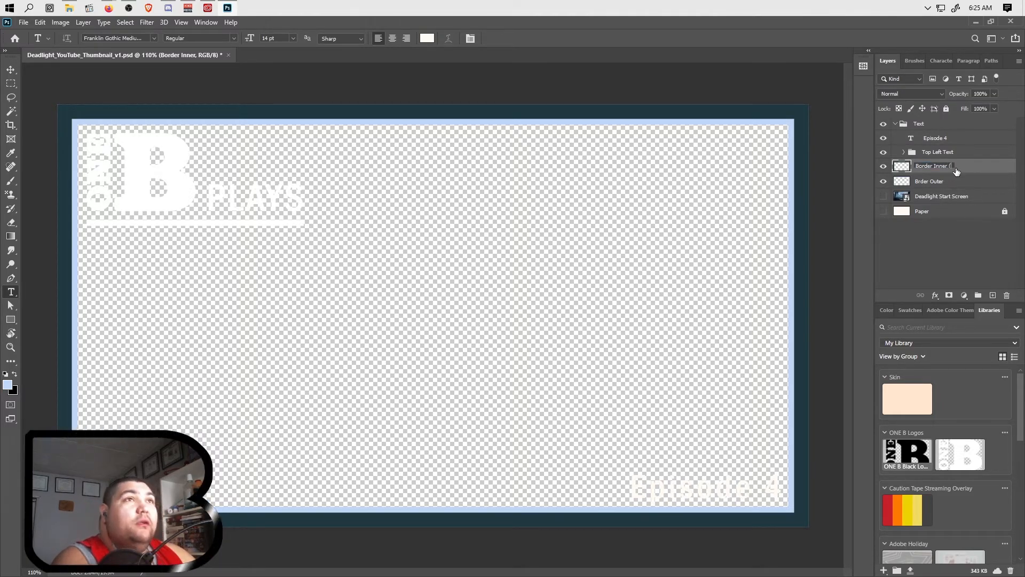
{"action": "type", "text": "(Chnage C"}
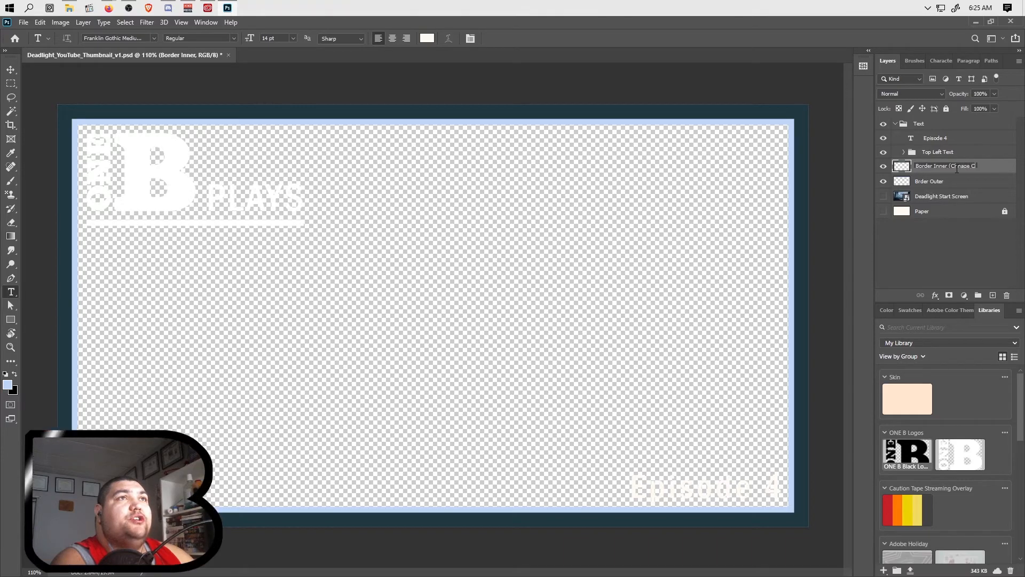
{"action": "key", "text": "BackSpace"}
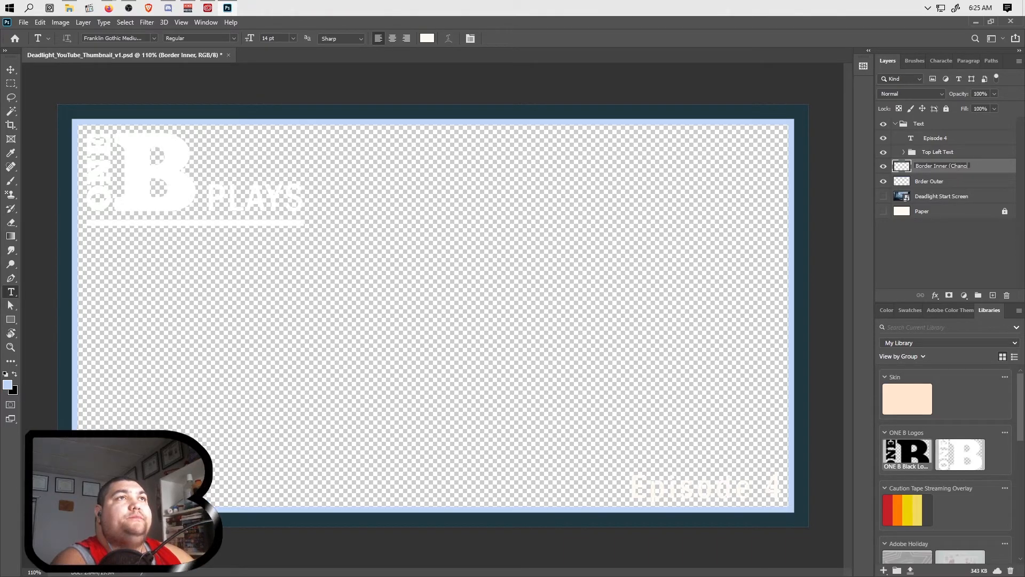
{"action": "type", "text": "ange Color To Fil"}
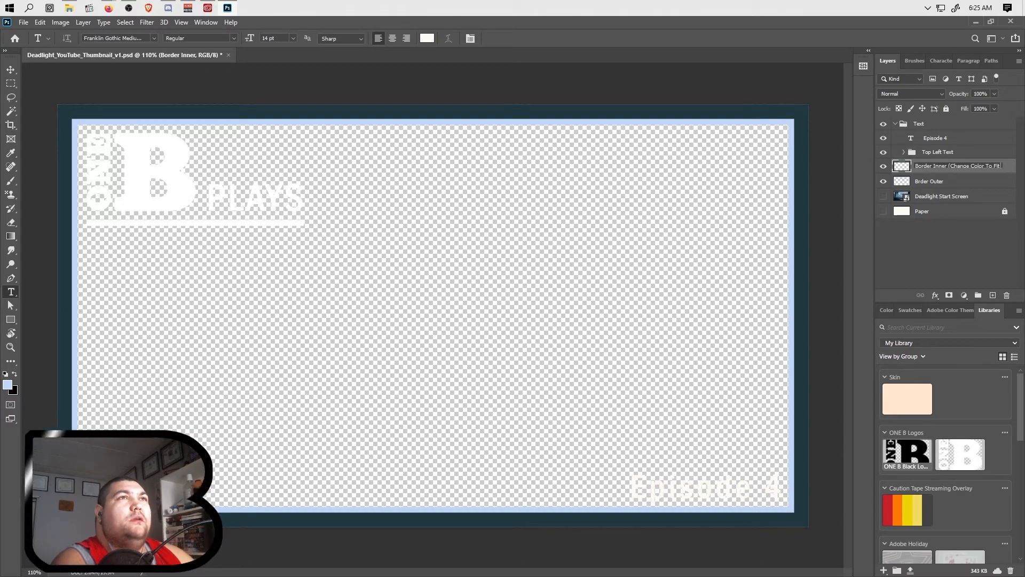
{"action": "type", "text": " Game)"}
{"action": "key", "text": "Return"}
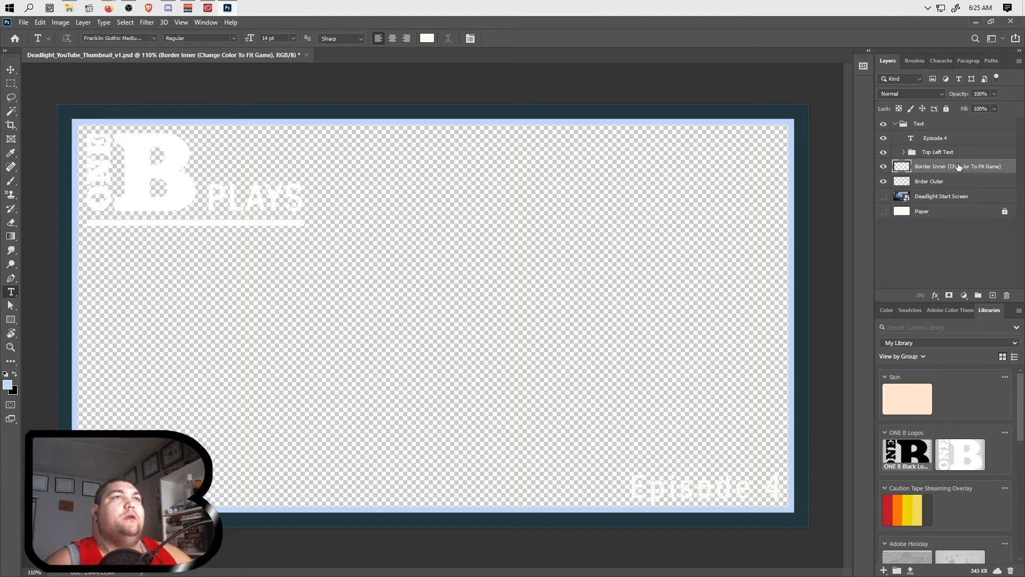
Step: Rename the outer border layer "Border Outer (Change Color To Fit Game)", reusing the note from the inner border layer's name
{"action": "left_click", "coordinate": [941, 166]}
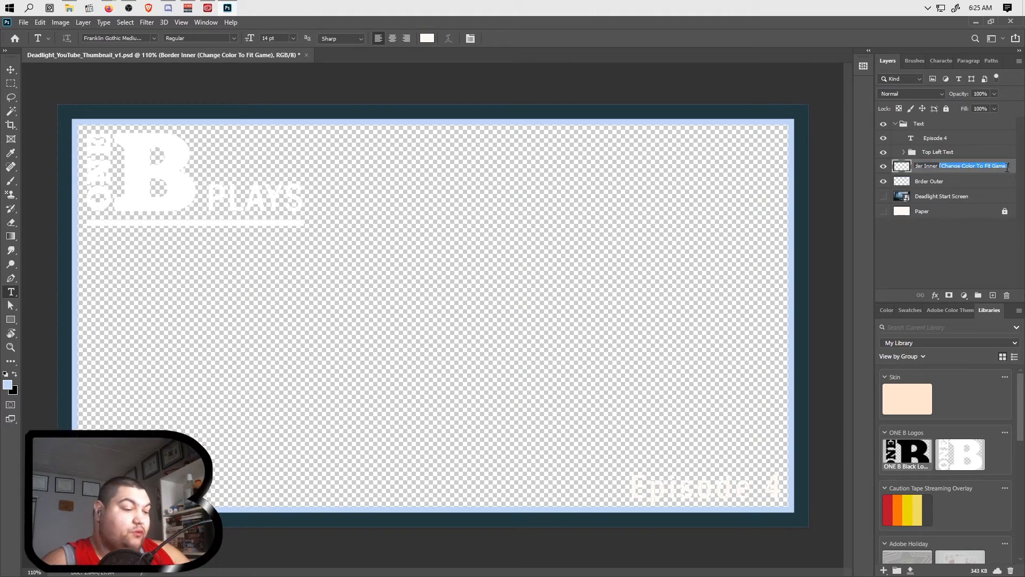
{"action": "left_click", "coordinate": [938, 184]}
{"action": "double_click", "coordinate": [930, 182]}
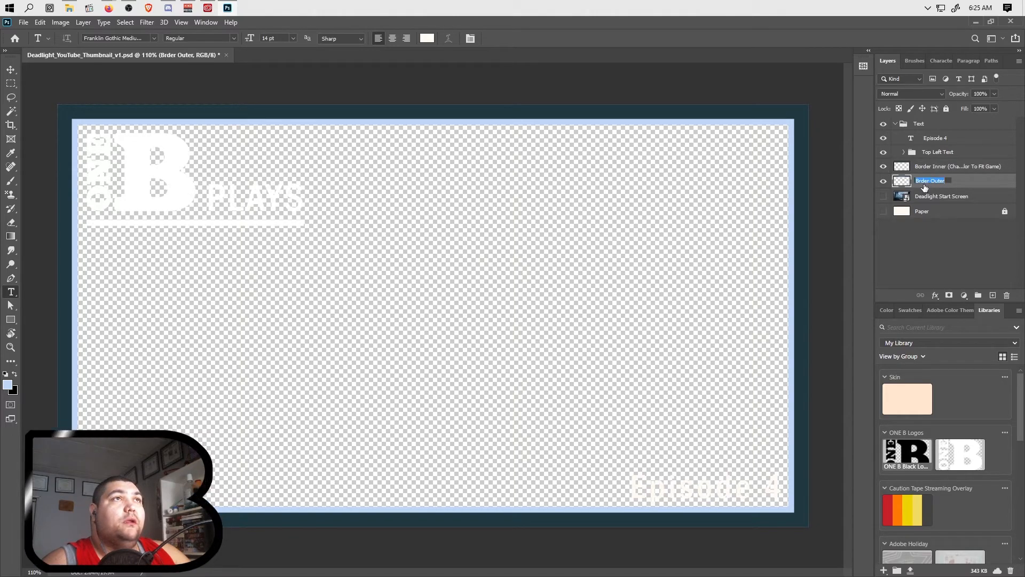
{"action": "type", "text": "Border Outer"}
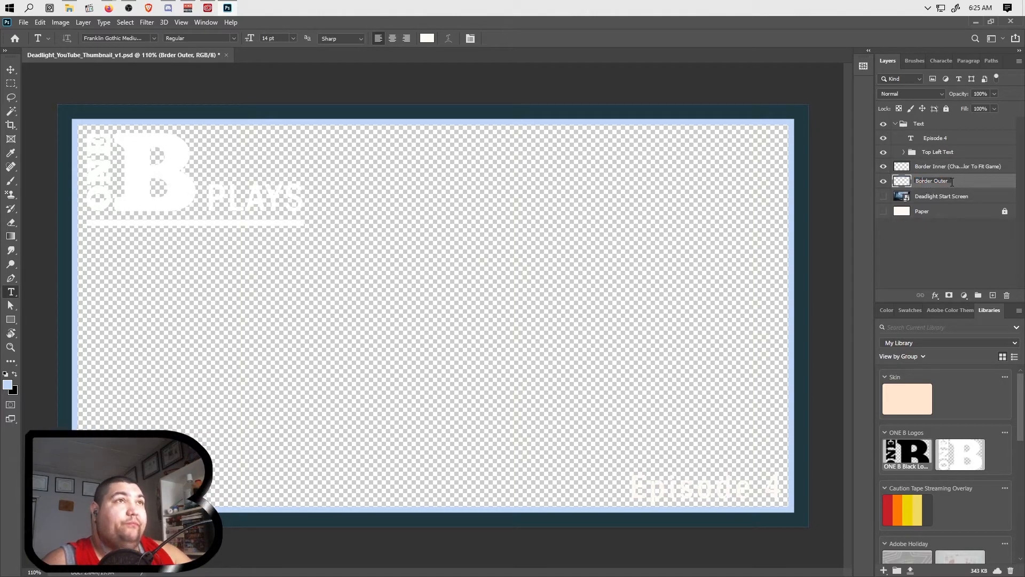
{"action": "type", "text": "(Change Color To Fit Game)"}
{"action": "left_click", "coordinate": [956, 198]}
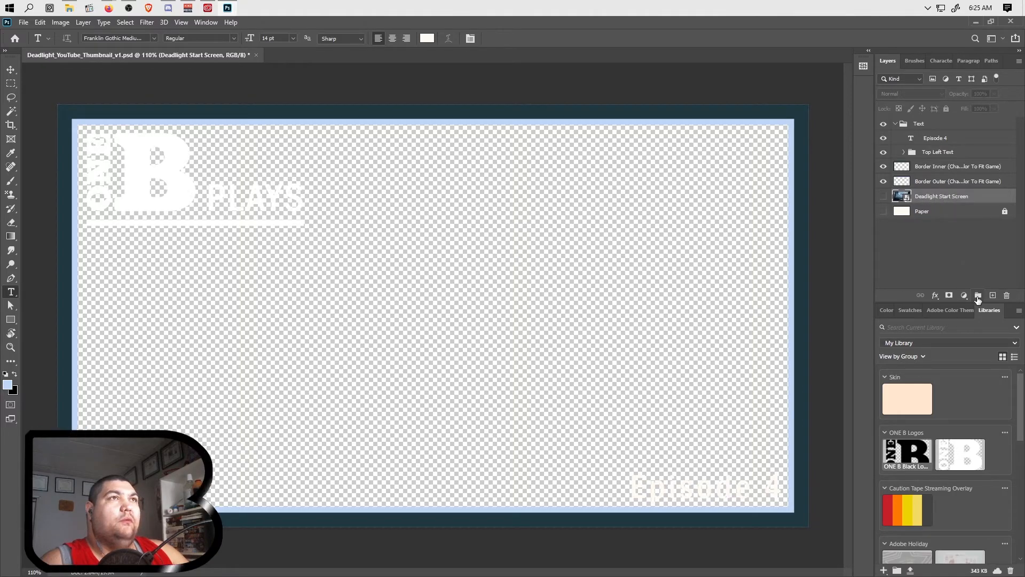
Step: Group the inner and outer border layers as "Borders" and collapse the Text group
{"action": "left_click", "coordinate": [945, 170]}
{"action": "left_click", "coordinate": [945, 185], "text": "shift"}
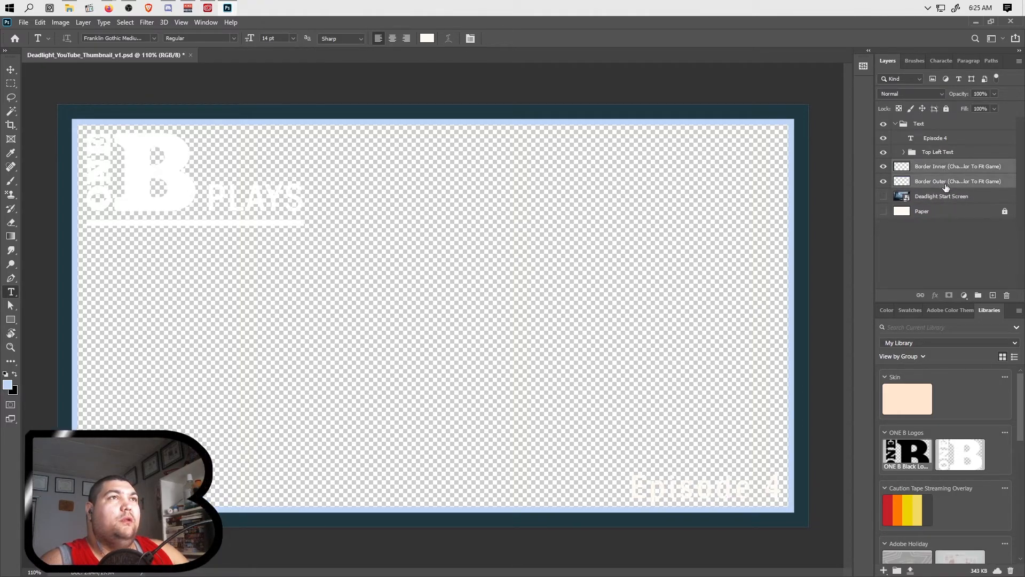
{"action": "left_click", "coordinate": [978, 295]}
{"action": "double_click", "coordinate": [928, 166]}
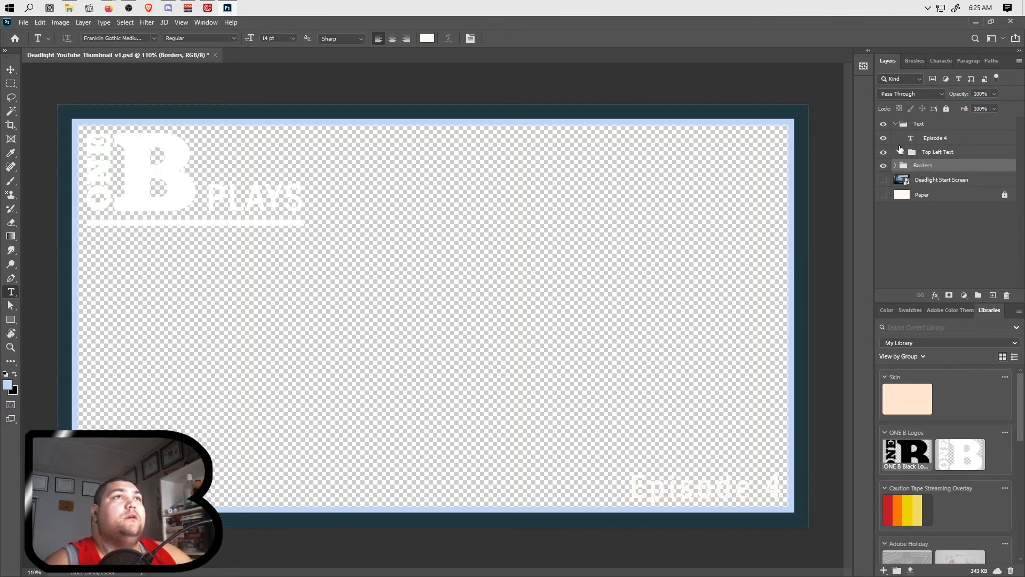
{"action": "left_click", "coordinate": [896, 124]}
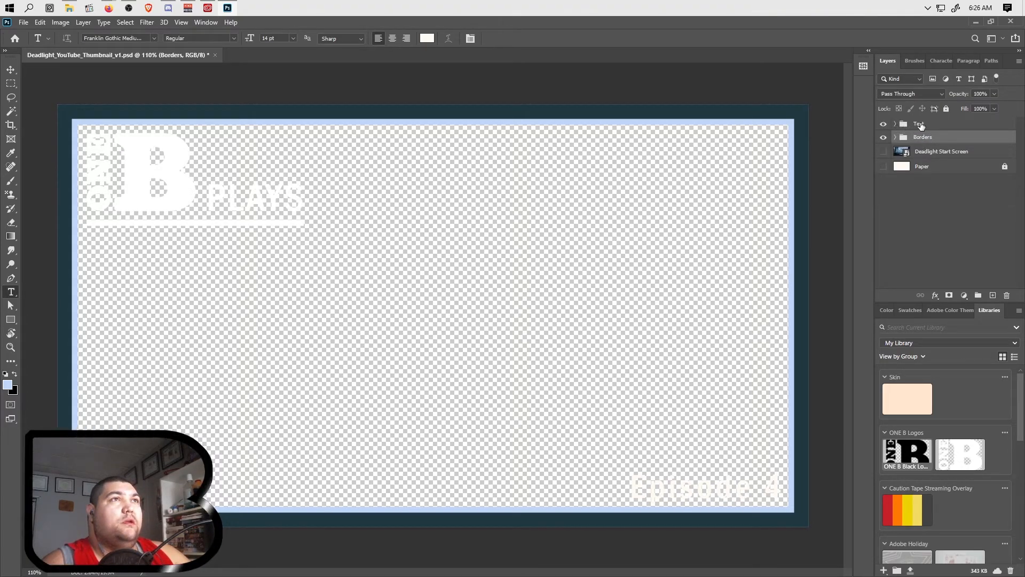
Step: Put the Deadlight Start Screen layer into a new group named "Start Screen Goes Here"
{"action": "double_click", "coordinate": [939, 123]}
{"action": "left_click", "coordinate": [937, 140]}
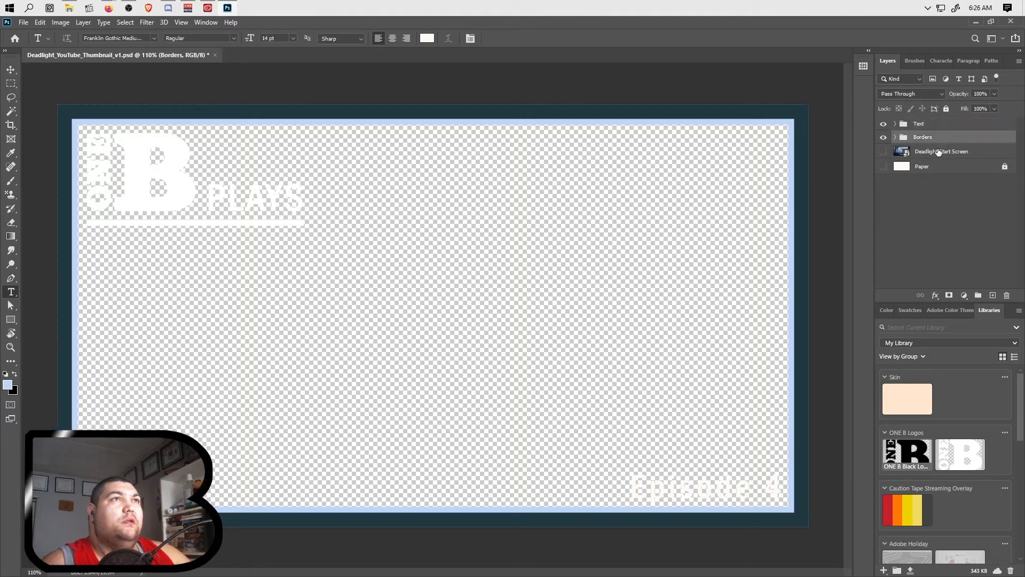
{"action": "left_click", "coordinate": [938, 152]}
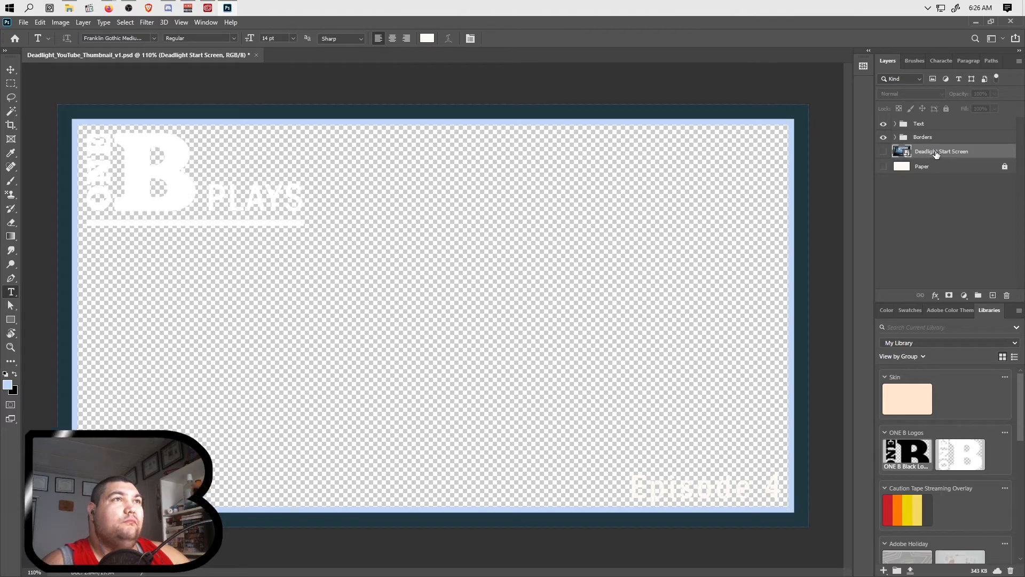
{"action": "left_click_drag", "start_coordinate": [983, 298], "coordinate": [983, 298]}
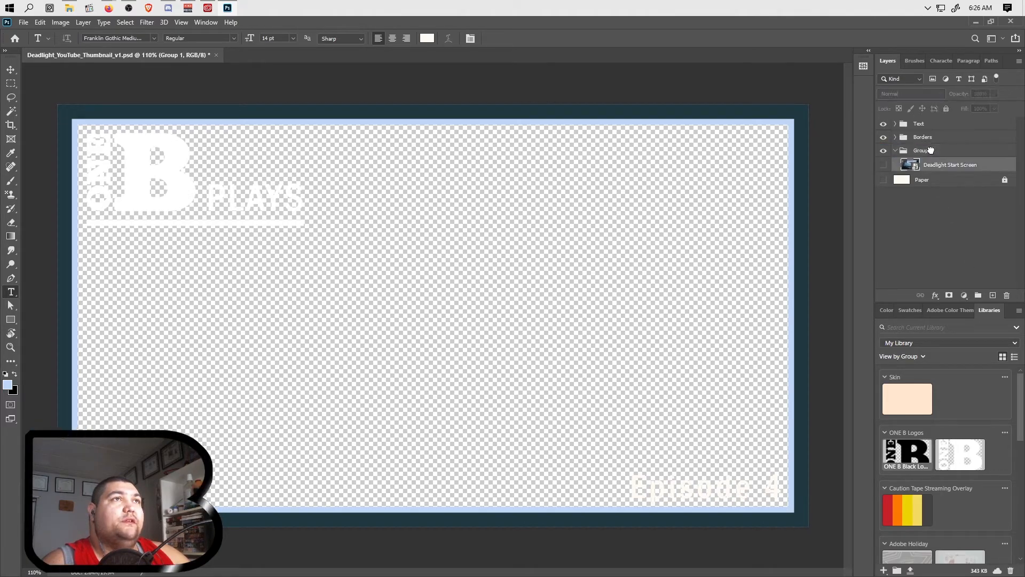
{"action": "double_click", "coordinate": [932, 151]}
{"action": "type", "text": "S"}
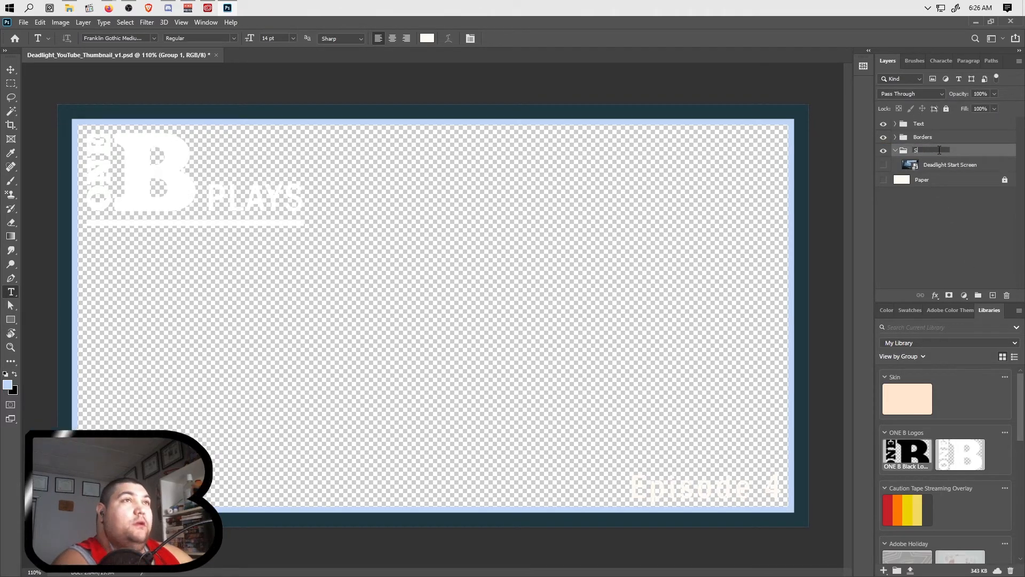
{"action": "type", "text": "tart Sc"}
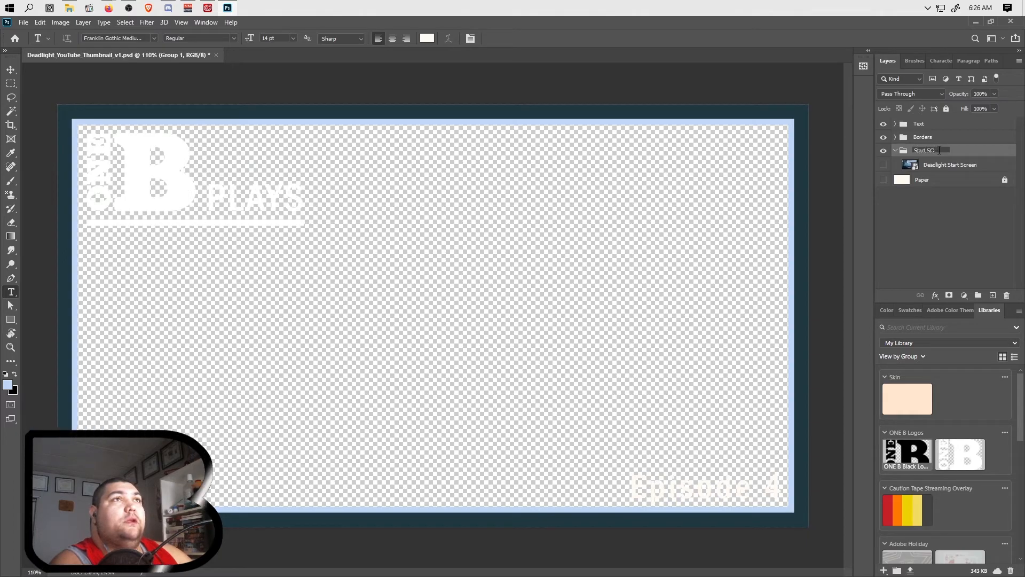
{"action": "type", "text": "reen Goes Here"}
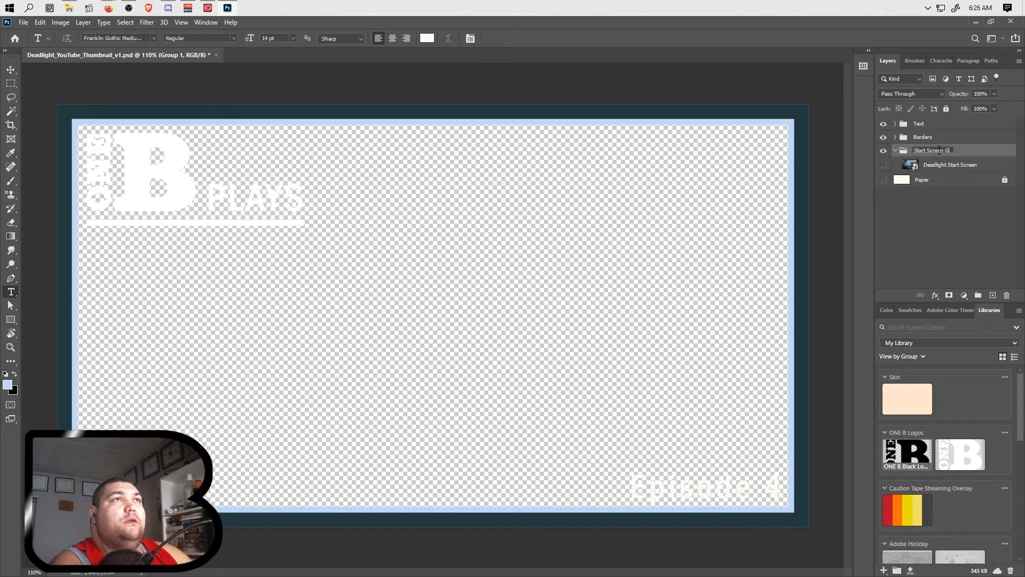
{"action": "key", "text": "Return"}
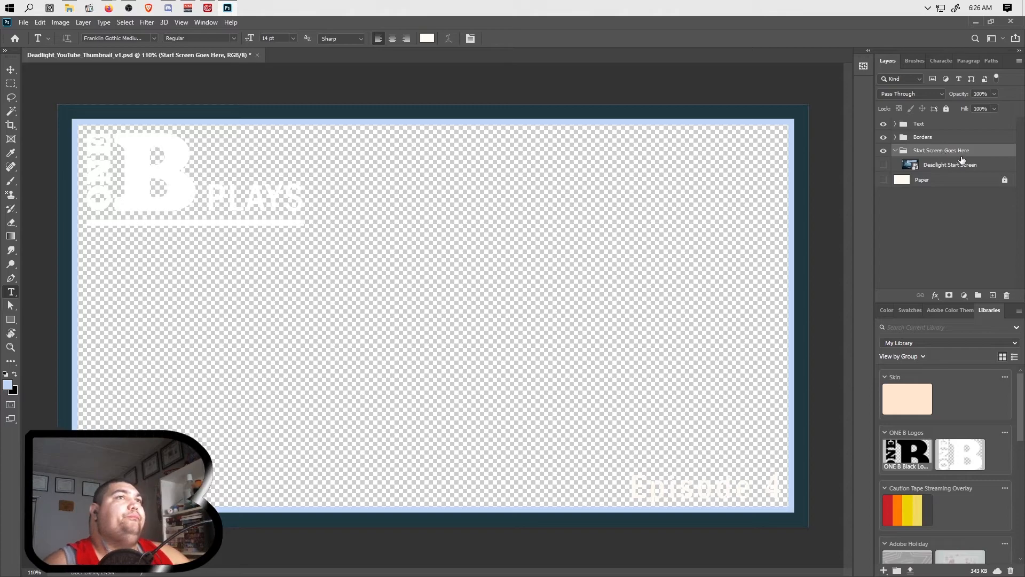
Step: Delete the Deadlight Start Screen layer from the "Start Screen Goes Here" group, keeping the group itself
{"action": "left_click", "coordinate": [944, 166]}
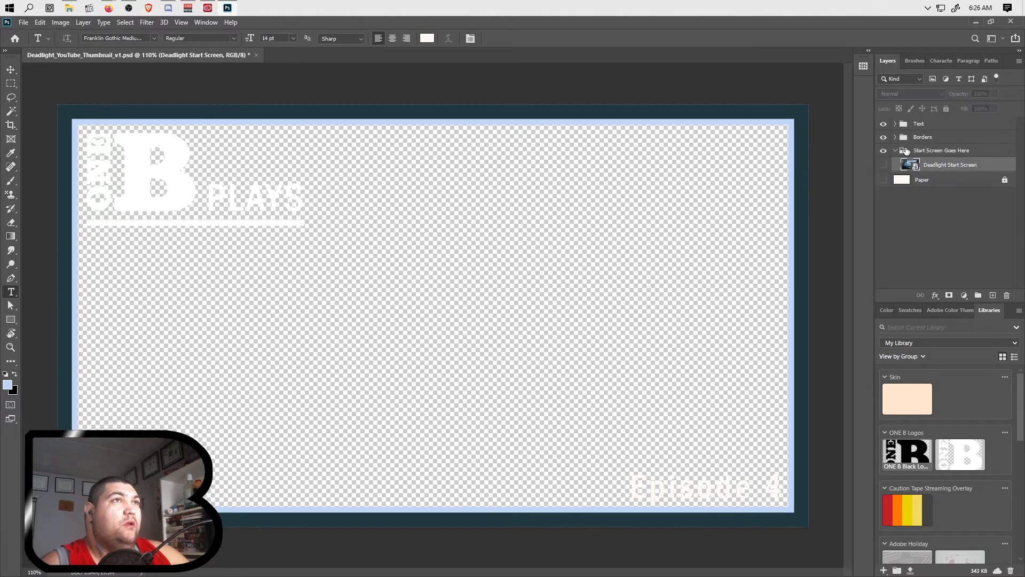
{"action": "left_click", "coordinate": [895, 151]}
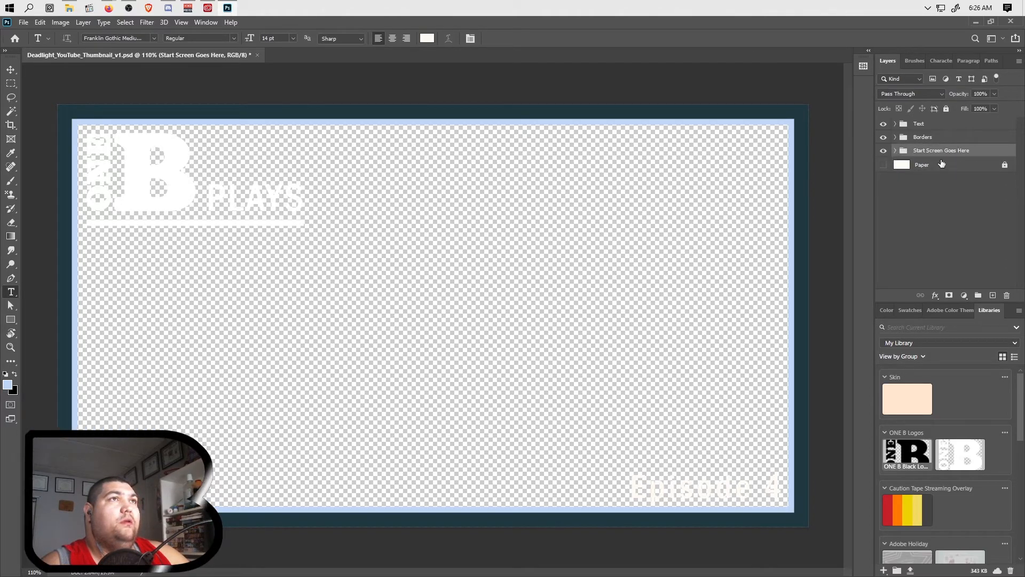
{"action": "left_click", "coordinate": [895, 151]}
{"action": "left_click", "coordinate": [945, 164]}
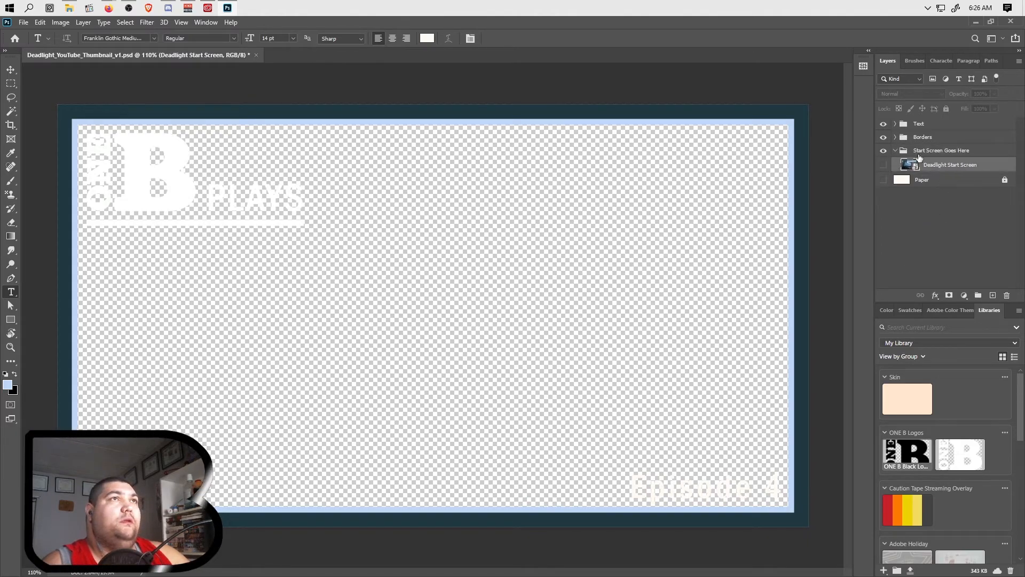
{"action": "left_click", "coordinate": [895, 137]}
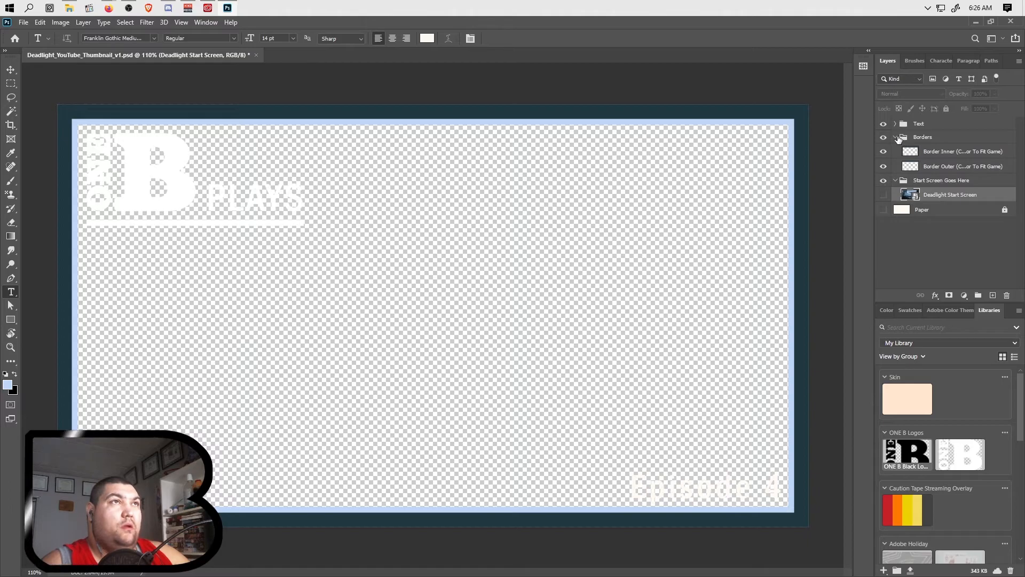
{"action": "left_click", "coordinate": [896, 137]}
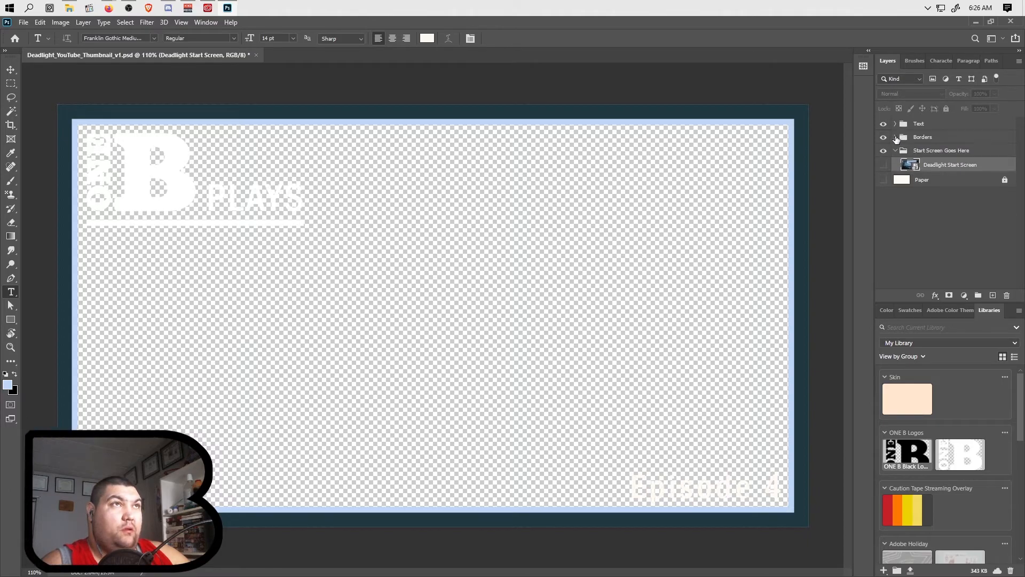
{"action": "left_click", "coordinate": [1006, 295]}
{"action": "left_click", "coordinate": [462, 228]}
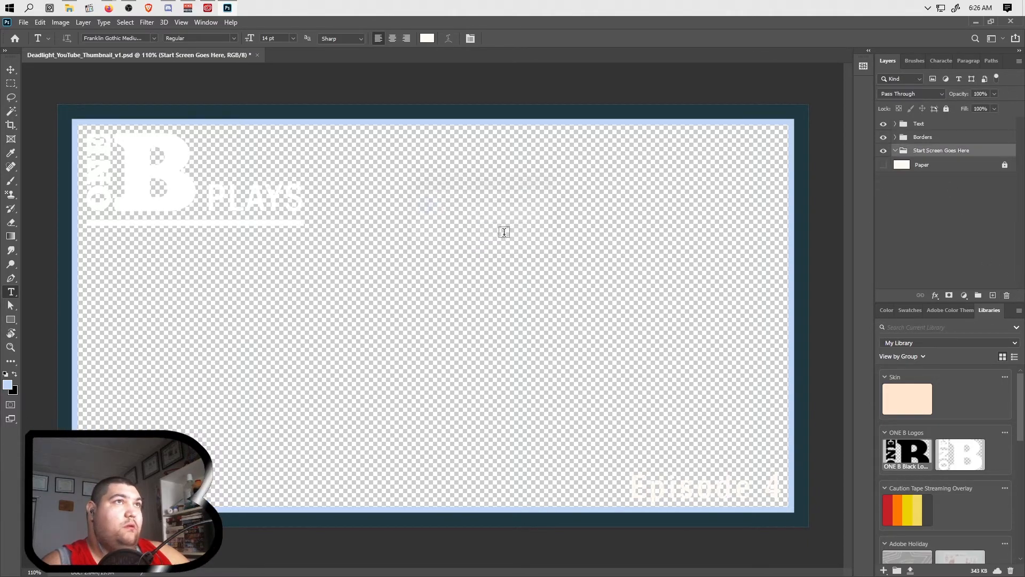
Step: Unlock the Paper layer and delete it
{"action": "left_click", "coordinate": [936, 166]}
{"action": "left_click", "coordinate": [1005, 166]}
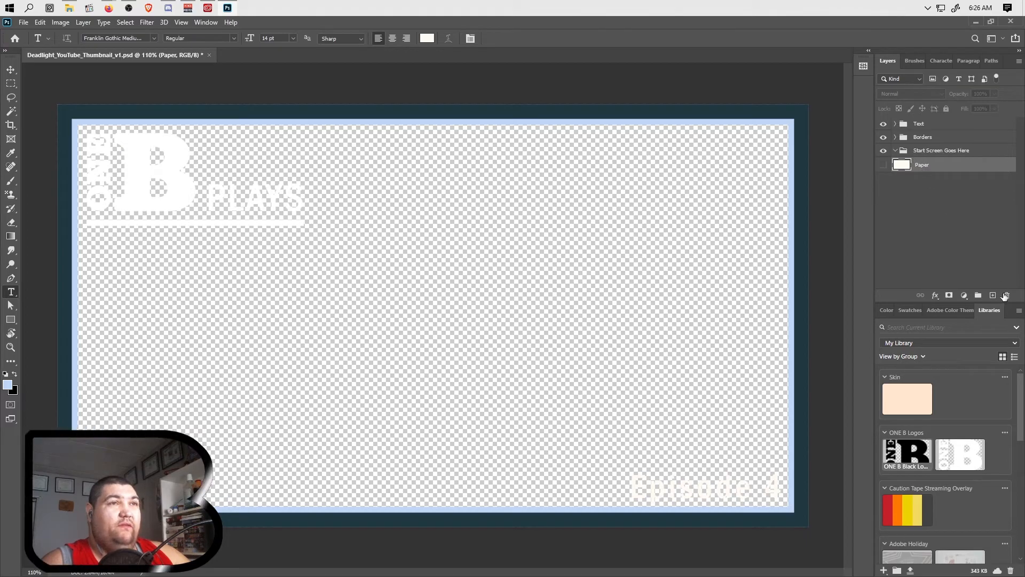
{"action": "left_click", "coordinate": [1007, 295]}
{"action": "key", "text": "Return"}
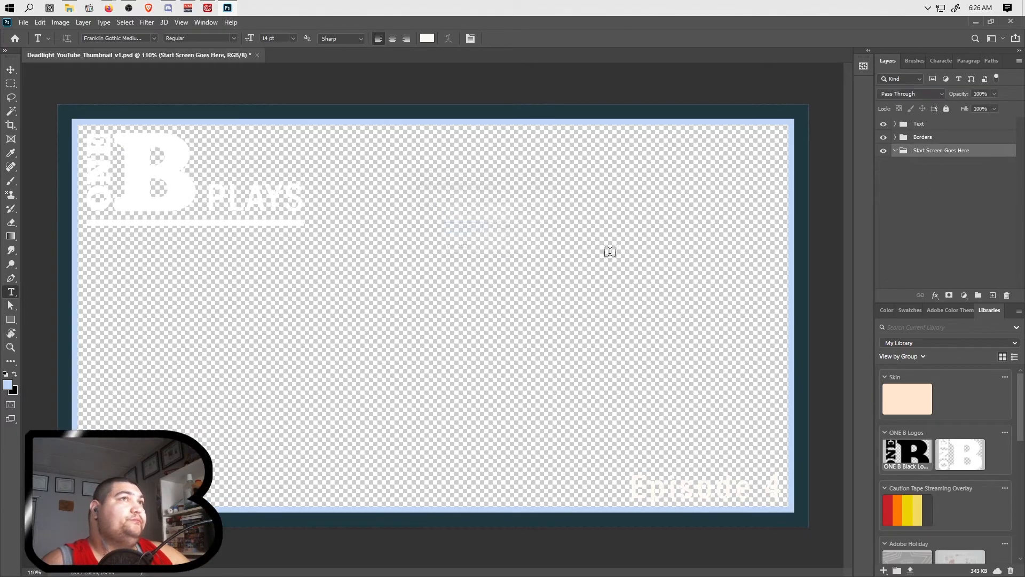
{"action": "left_click", "coordinate": [941, 139]}
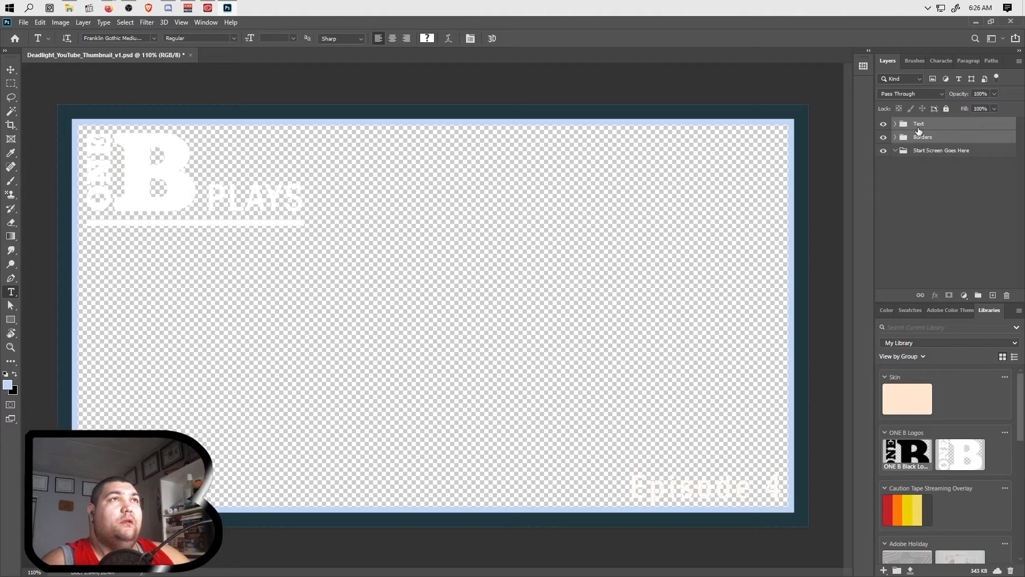
{"action": "left_click", "coordinate": [917, 125]}
{"action": "left_click", "coordinate": [1007, 297]}
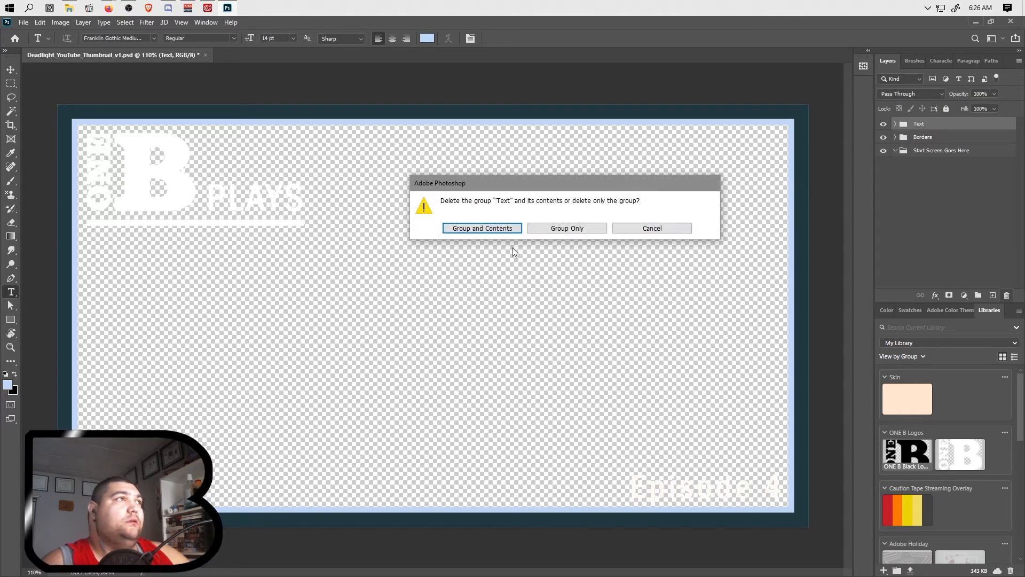
{"action": "left_click", "coordinate": [470, 231]}
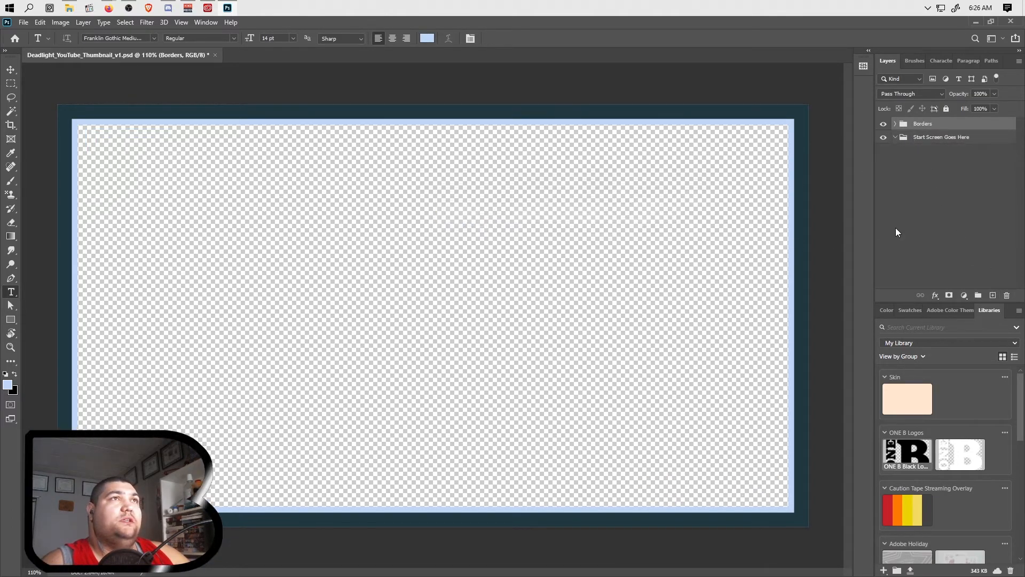
{"action": "key", "text": "ctrl+z"}
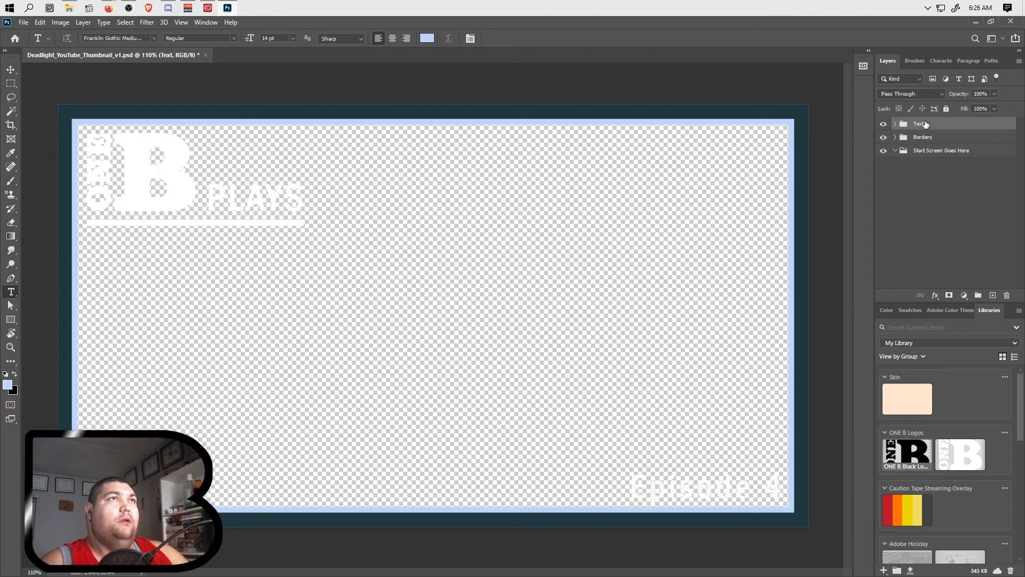
Step: Lock the Text group and make the Borders group the active selection
{"action": "left_click", "coordinate": [946, 109]}
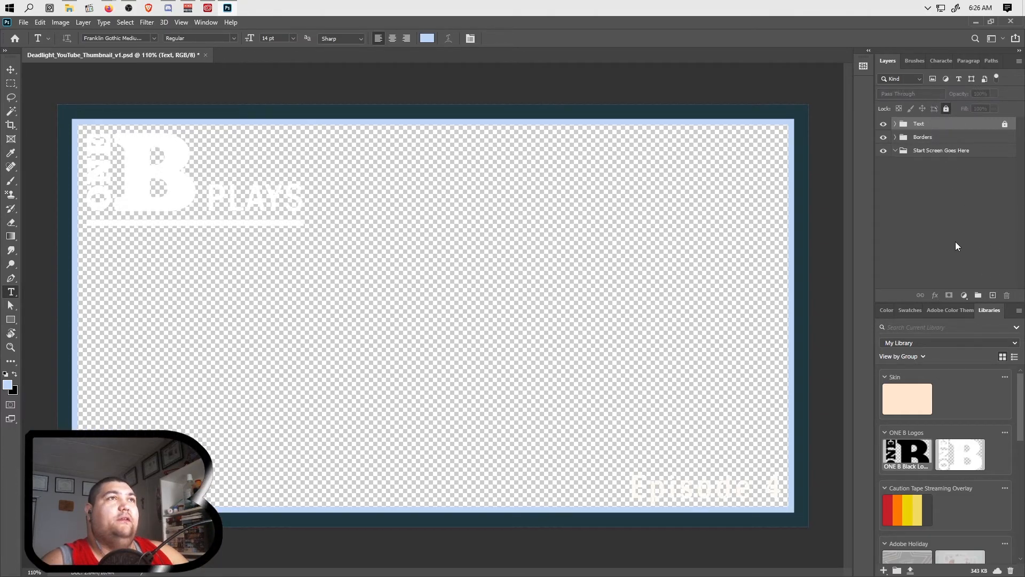
{"action": "left_click", "coordinate": [941, 181]}
{"action": "key", "text": "alt+["}
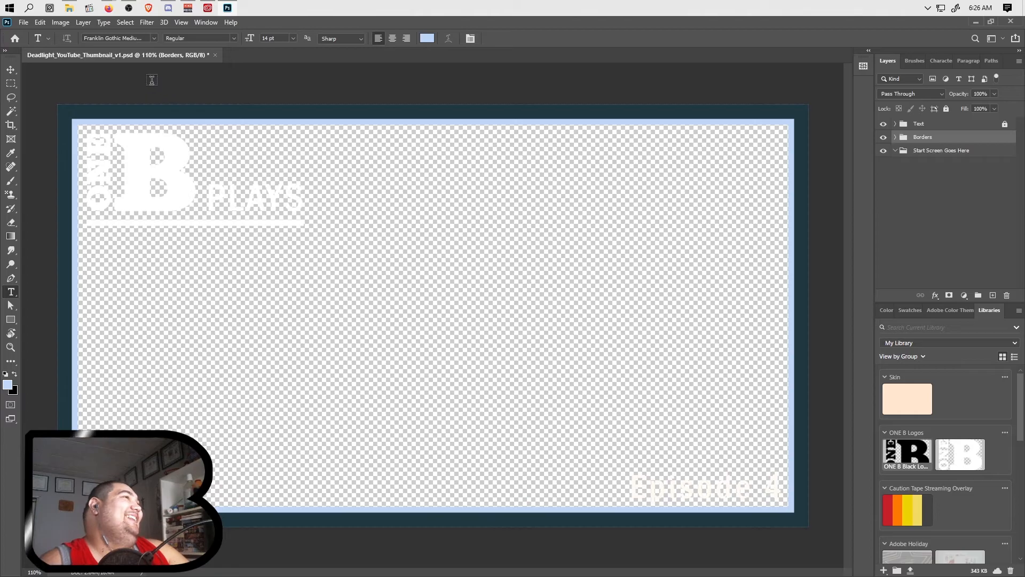
Step: Start saving the document under a new name on the computer, choosing the Backlog Gaming folder as the location
{"action": "left_click", "coordinate": [23, 22]}
{"action": "left_click", "coordinate": [70, 151]}
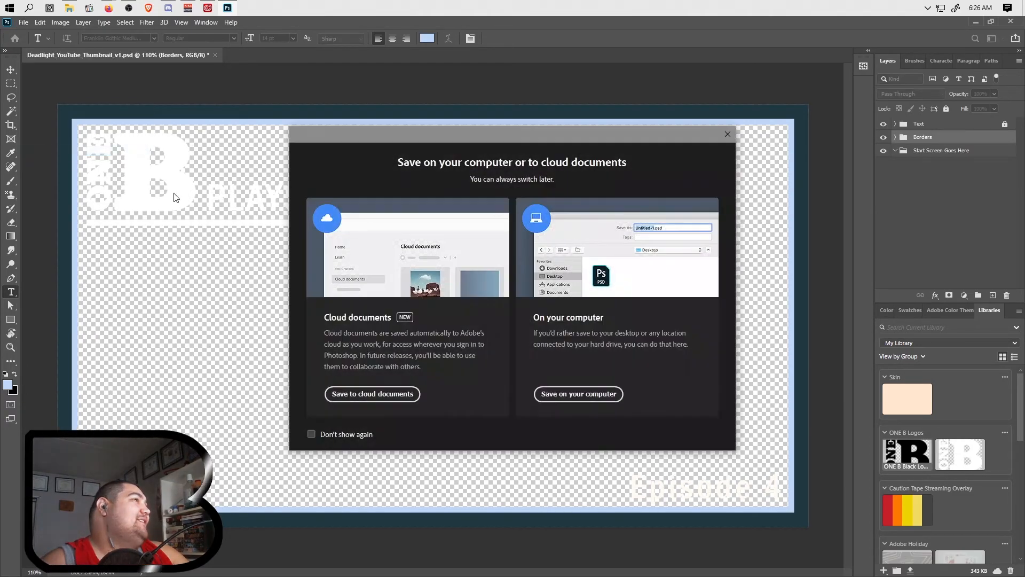
{"action": "left_click", "coordinate": [593, 393]}
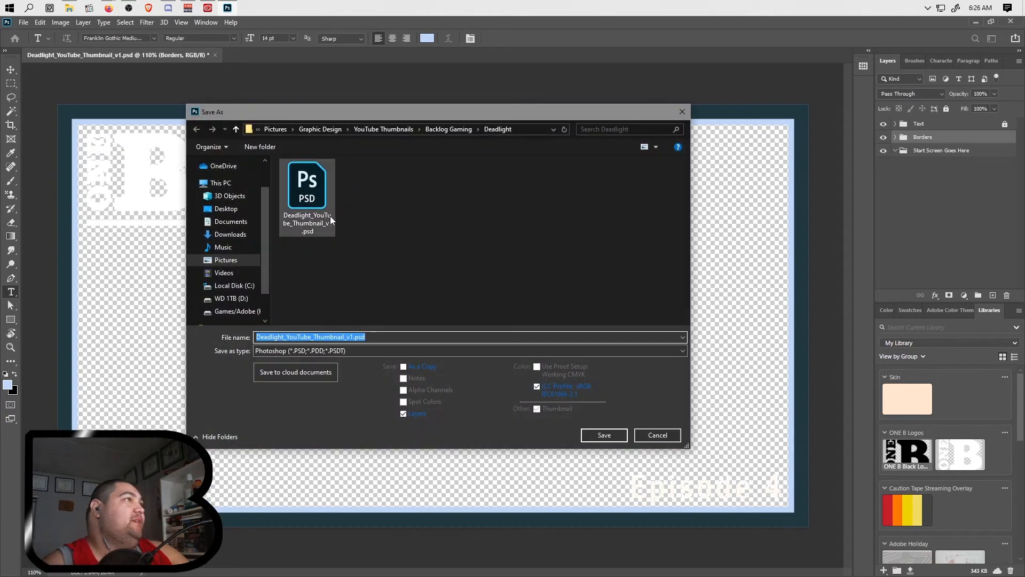
{"action": "left_click", "coordinate": [455, 129]}
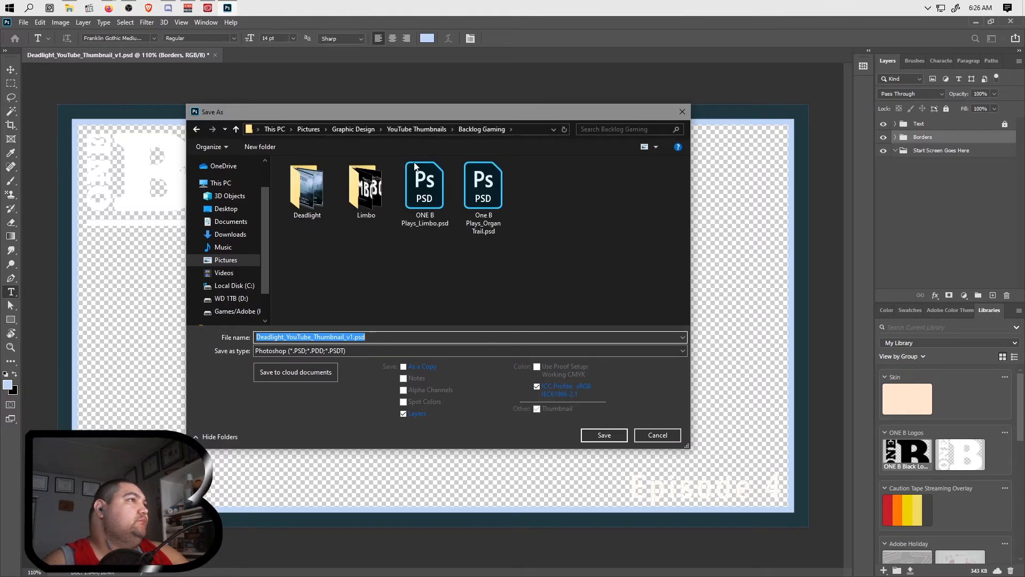
Step: Save the file as "Backlog Gaming_YouTube_Thumbnail_Templatev1.psd" with Maximize Compatibility on
{"action": "left_click", "coordinate": [347, 338]}
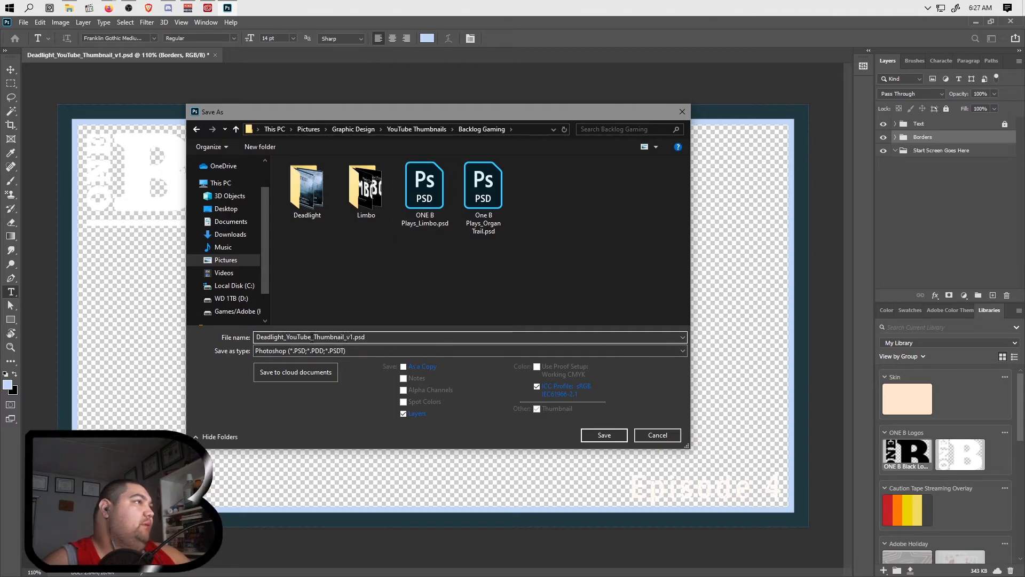
{"action": "left_click_drag", "start_coordinate": [286, 337], "coordinate": [250, 341]}
{"action": "type", "text": "Backlog Gaming"}
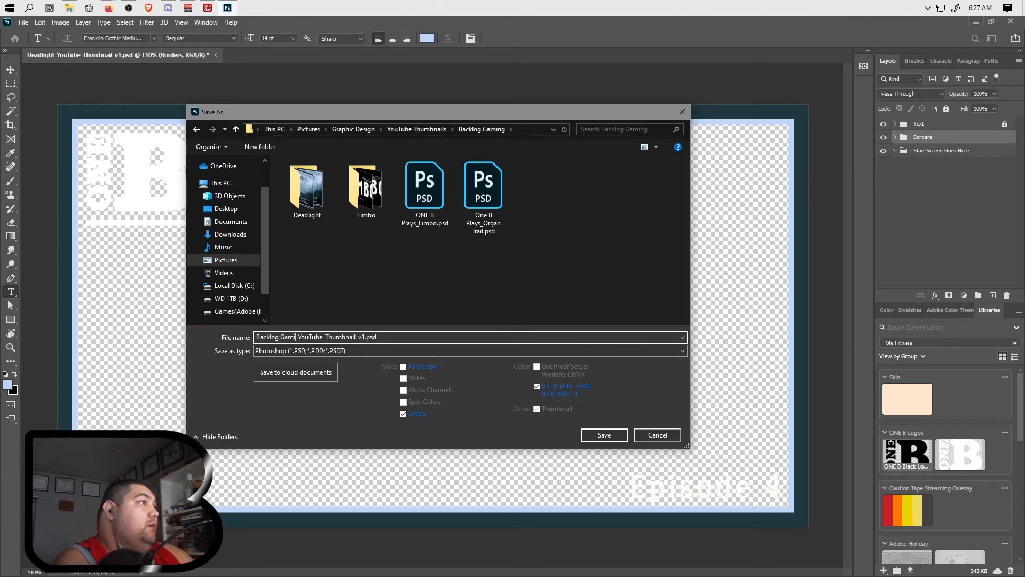
{"action": "left_click", "coordinate": [367, 338]}
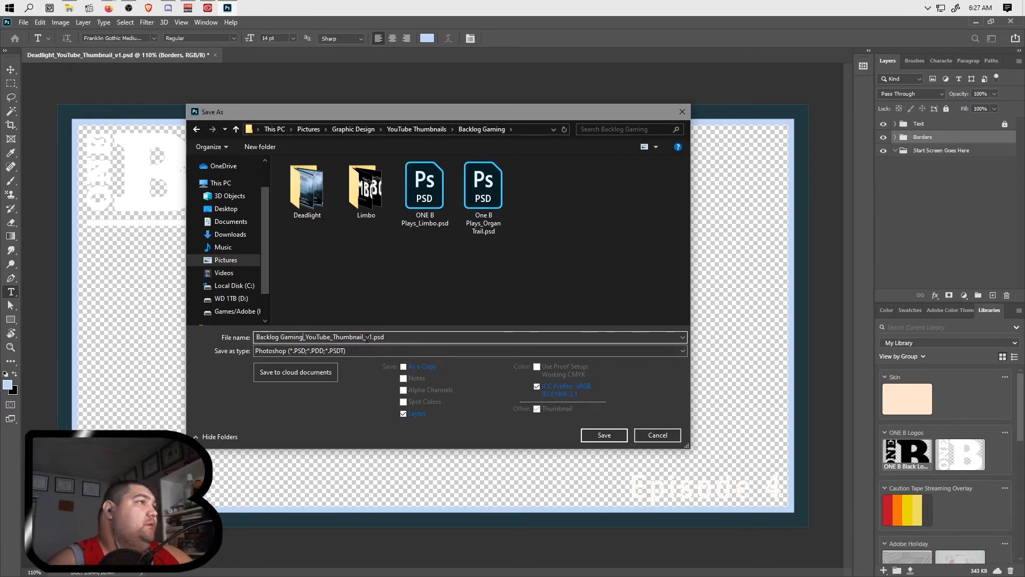
{"action": "type", "text": "Temp"}
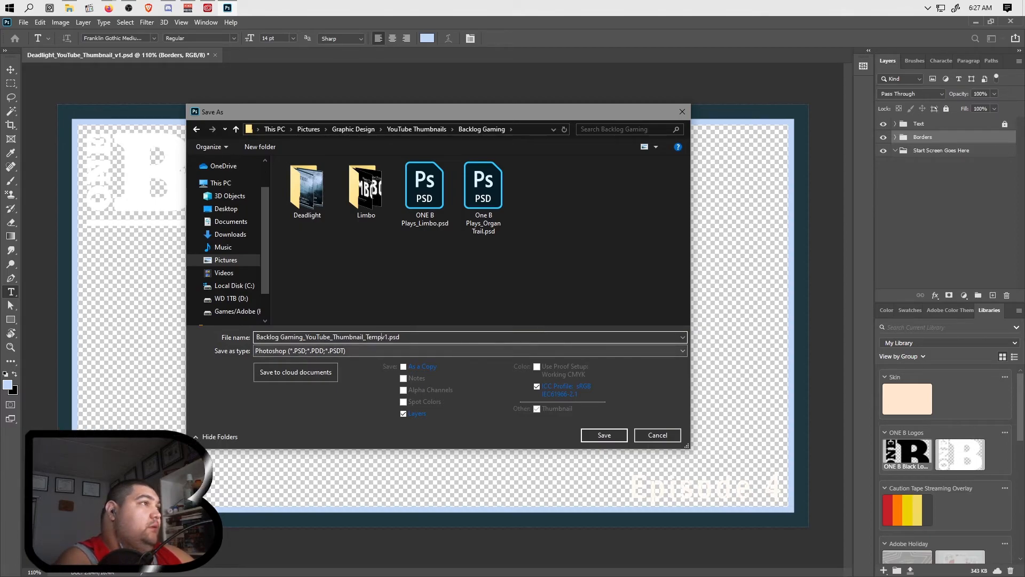
{"action": "type", "text": "late"}
{"action": "key", "text": "Return"}
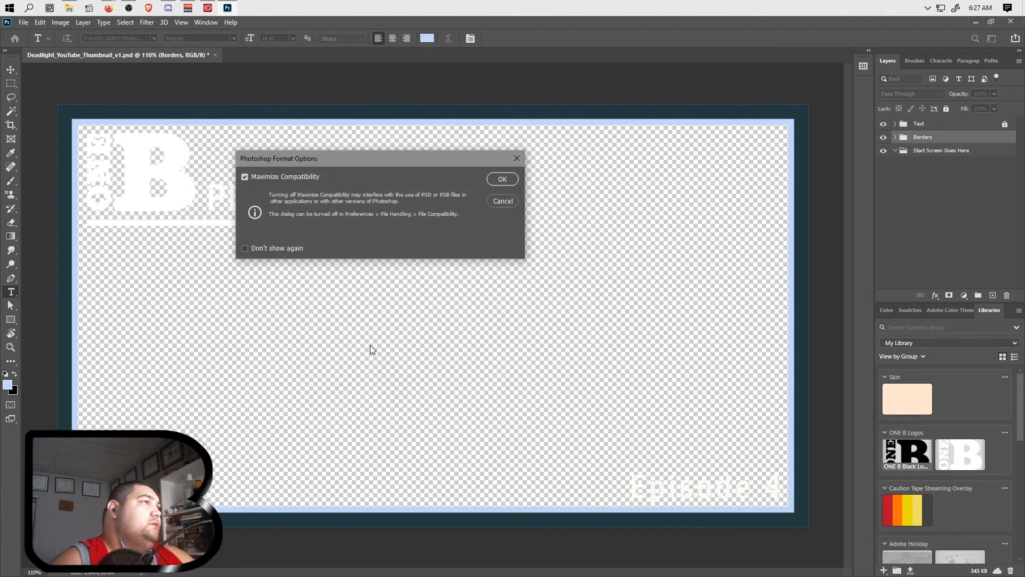
{"action": "left_click", "coordinate": [507, 176]}
Step: Switch to File Explorer and open the Backlog Gaming folder under Pictures, Graphic Design, YouTube Thumbnails
{"action": "left_click", "coordinate": [69, 7]}
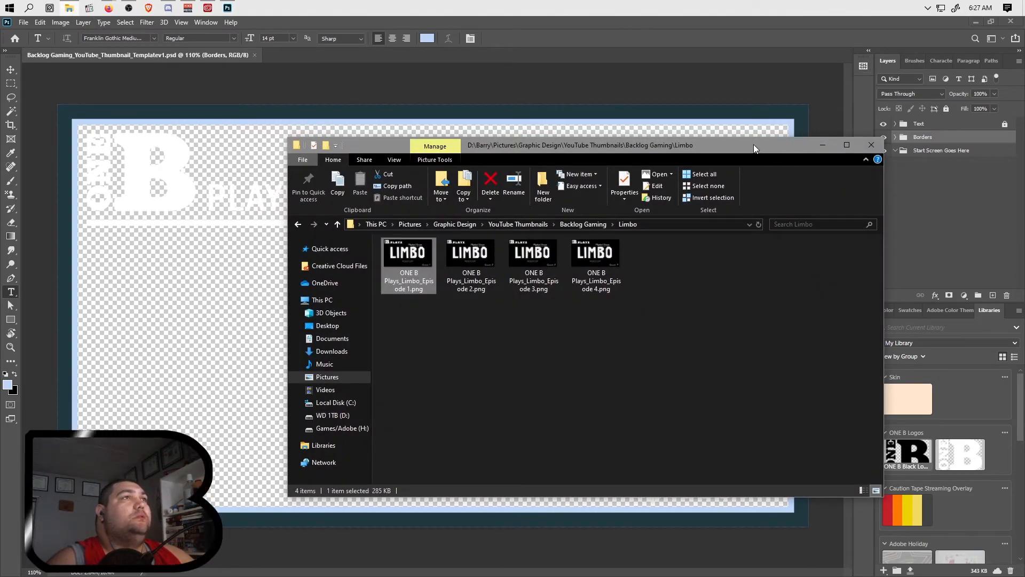
{"action": "left_click_drag", "start_coordinate": [754, 145], "coordinate": [646, 128]}
{"action": "left_click", "coordinate": [221, 361]}
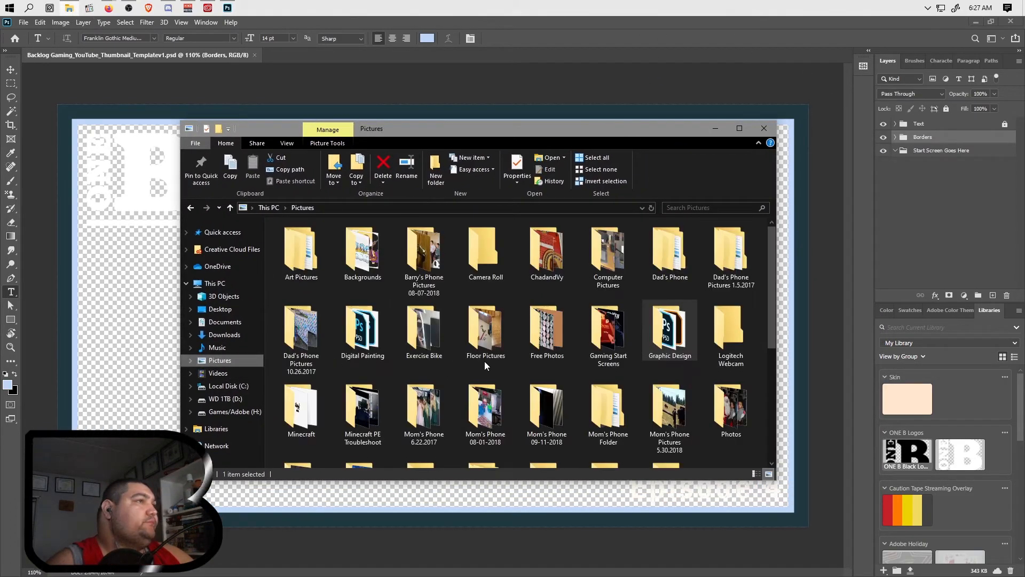
{"action": "double_click", "coordinate": [671, 336]}
{"action": "scroll", "coordinate": [517, 361], "scroll_direction": "down", "scroll_amount": 5}
{"action": "scroll", "coordinate": [523, 360], "scroll_direction": "down", "scroll_amount": 8}
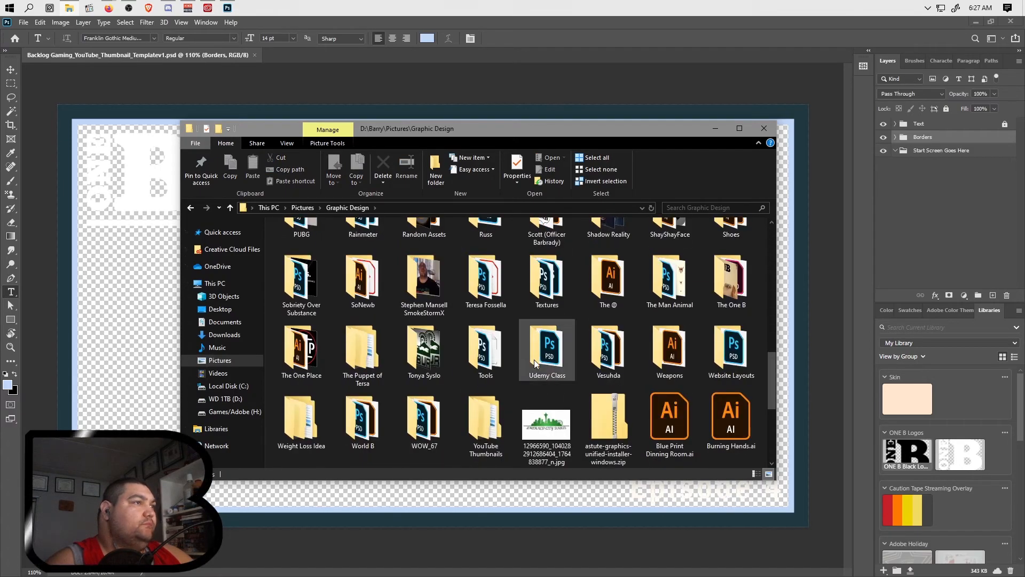
{"action": "double_click", "coordinate": [483, 286]}
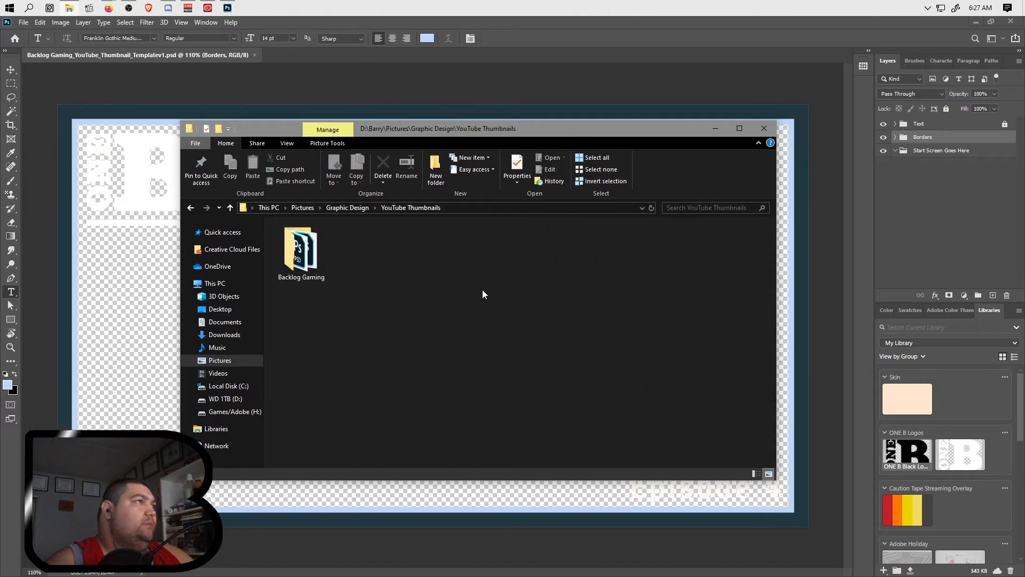
{"action": "double_click", "coordinate": [300, 251]}
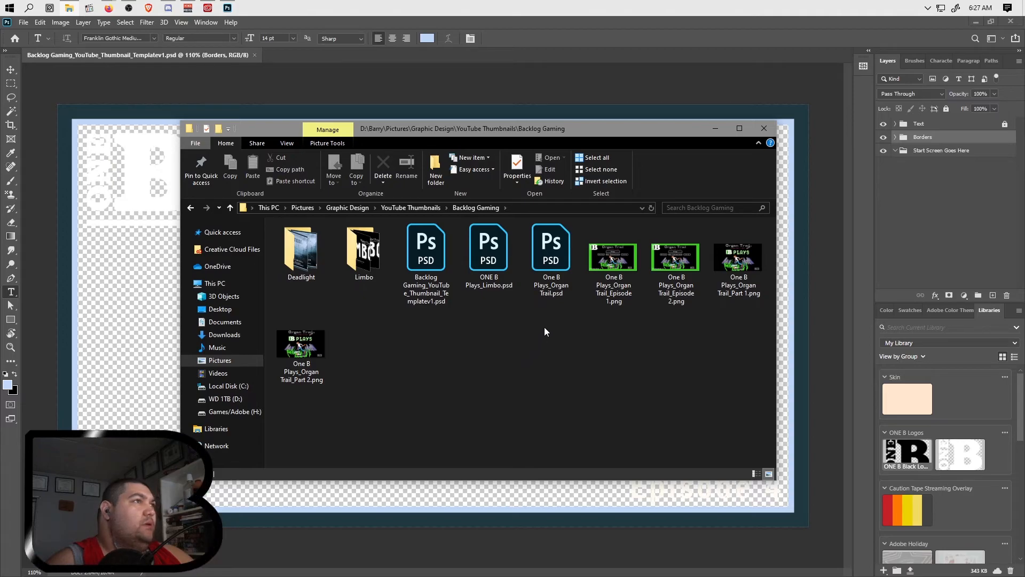
Step: Rename the template file in the Backlog Gaming folder as "Backlog Gaming_Thumbnail_Template_v1.psd"
{"action": "right_click", "coordinate": [419, 300]}
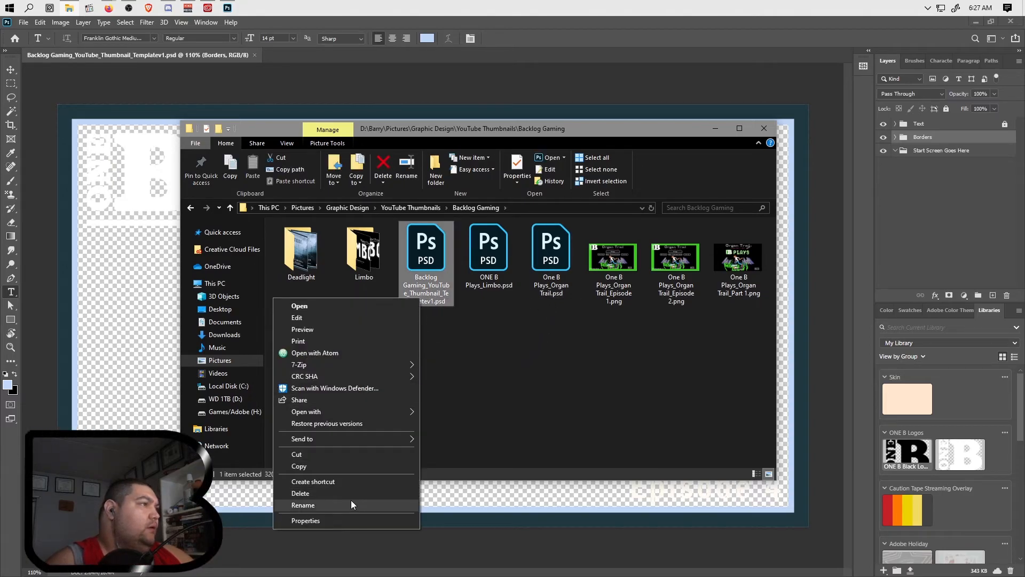
{"action": "left_click", "coordinate": [303, 505]}
{"action": "left_click", "coordinate": [426, 301]}
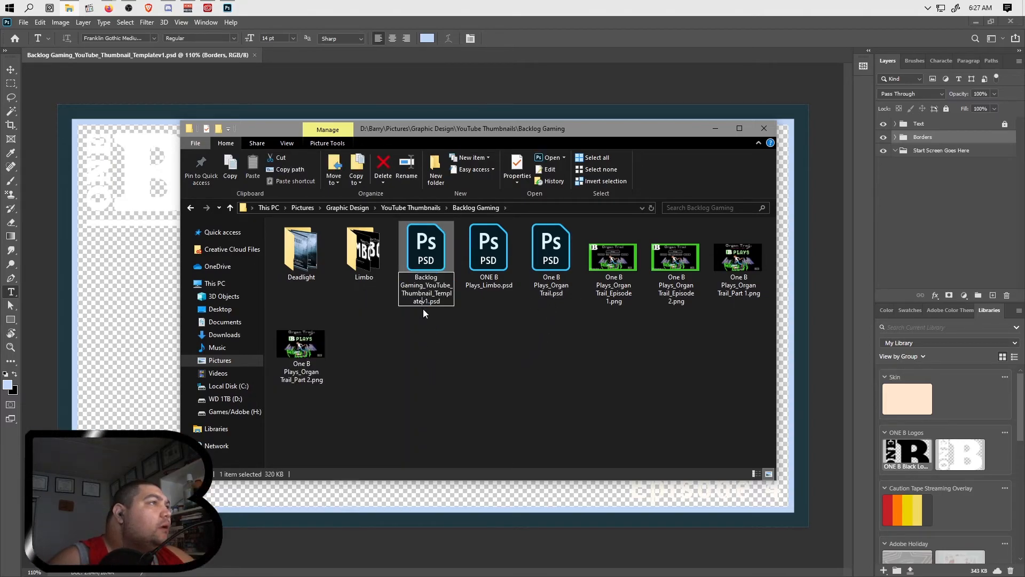
{"action": "type", "text": "_"}
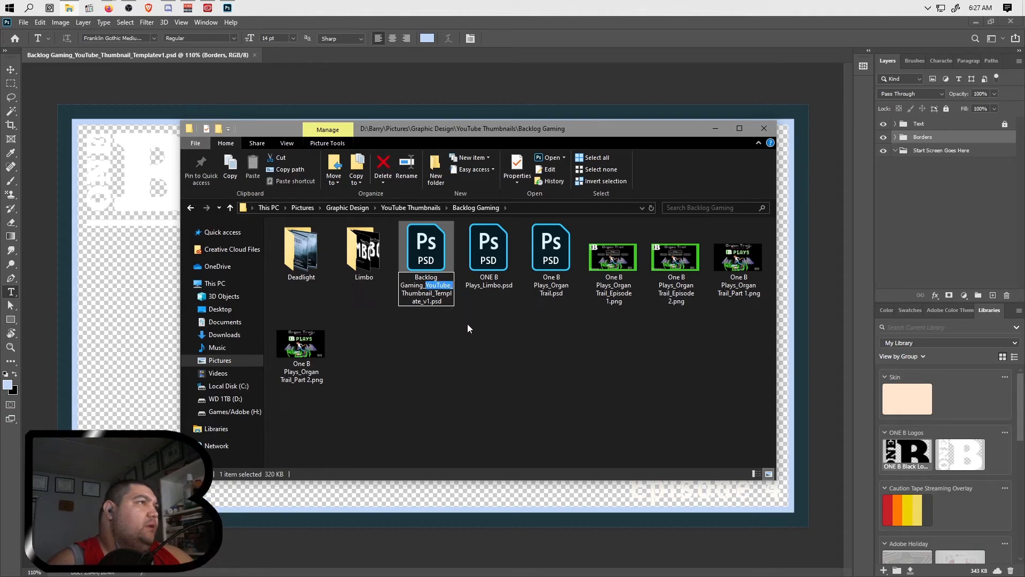
{"action": "key", "text": "Delete"}
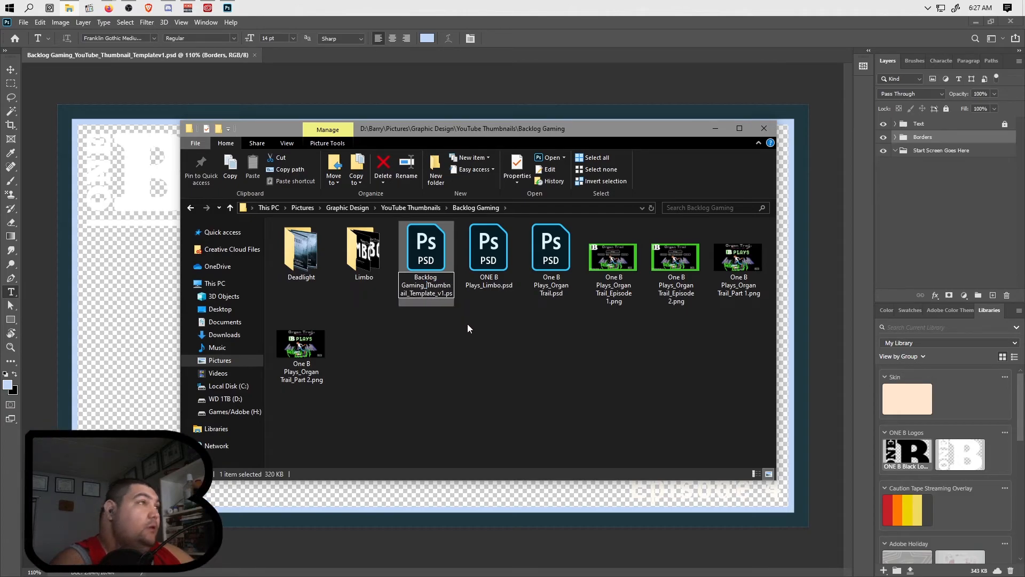
{"action": "left_click", "coordinate": [441, 333]}
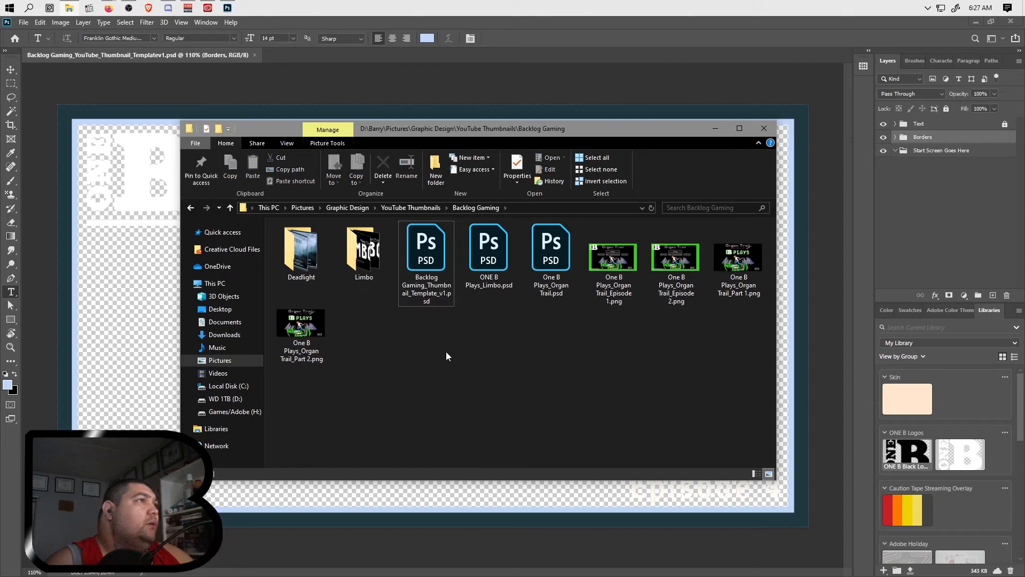
Step: Create a new folder named "Organ Trail" in the Backlog Gaming folder
{"action": "left_click", "coordinate": [435, 168]}
{"action": "type", "text": "Organ Trail"}
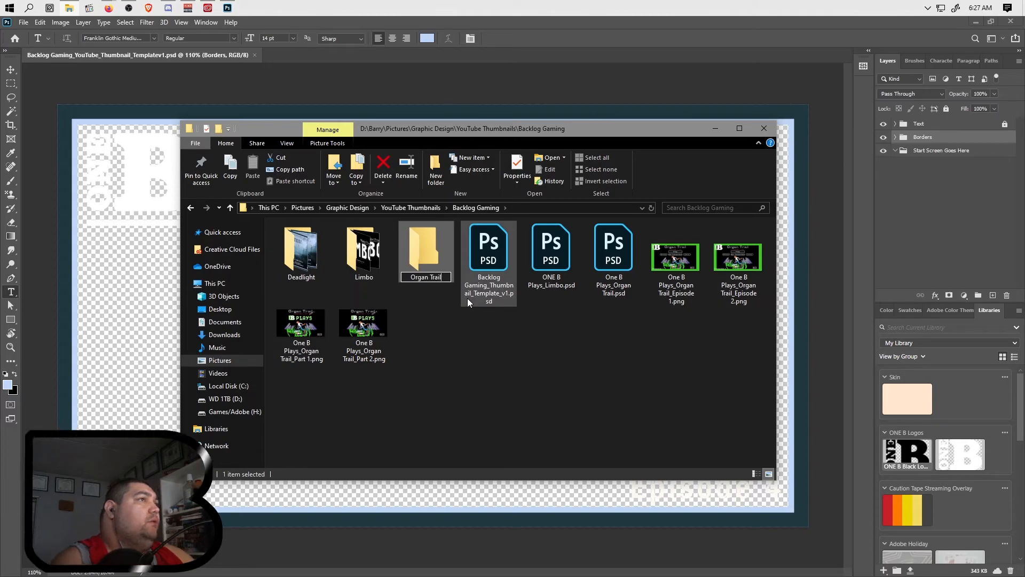
{"action": "key", "text": "Return"}
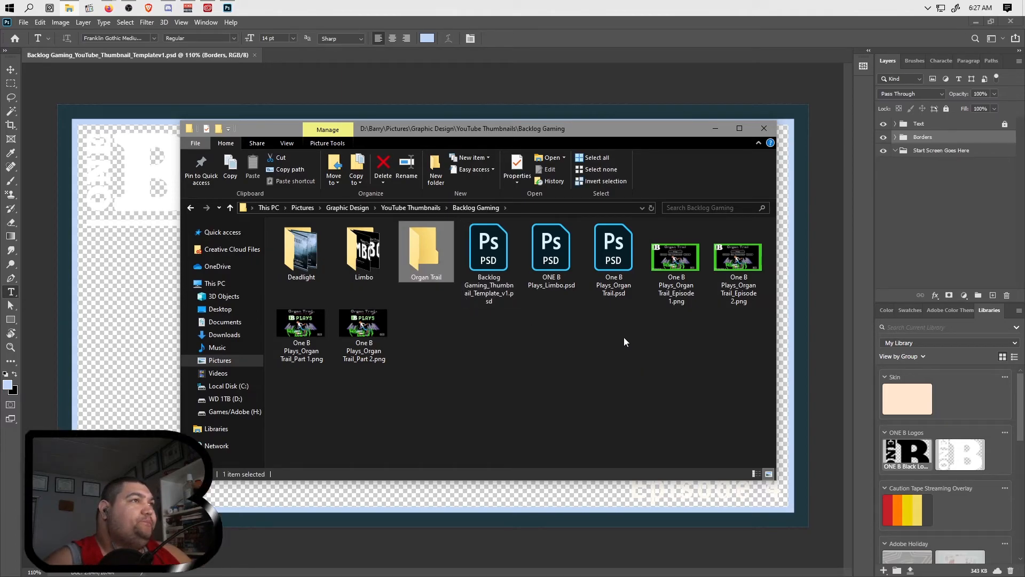
Step: Move ONE B Plays_Limbo.psd into the Limbo folder and the Organ Trail PSD and PNG files into the Organ Trail folder
{"action": "left_click", "coordinate": [556, 267]}
{"action": "left_click_drag", "start_coordinate": [556, 266], "coordinate": [364, 254]}
{"action": "left_click_drag", "start_coordinate": [551, 251], "coordinate": [426, 251]}
{"action": "left_click_drag", "start_coordinate": [526, 325], "coordinate": [764, 219]}
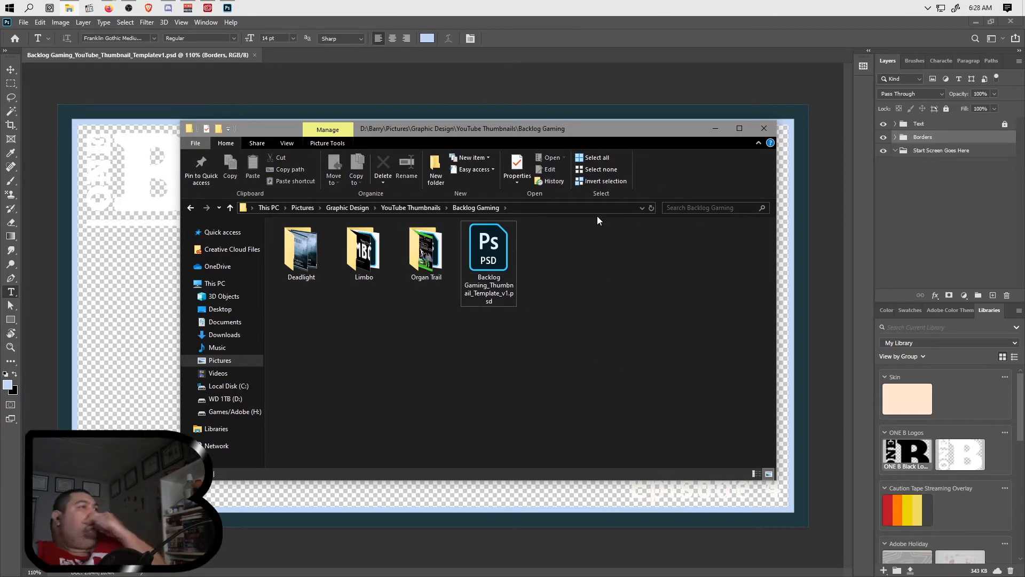
Step: Switch back to Photoshop, collapse the Start Screen Goes Here group and save the template document
{"action": "left_click", "coordinate": [529, 21]}
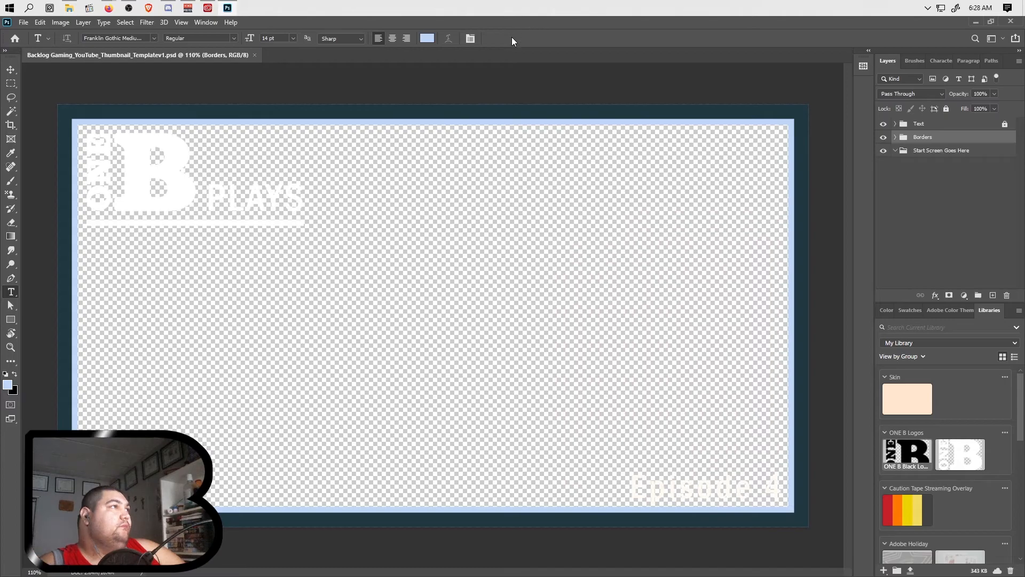
{"action": "left_click", "coordinate": [894, 151]}
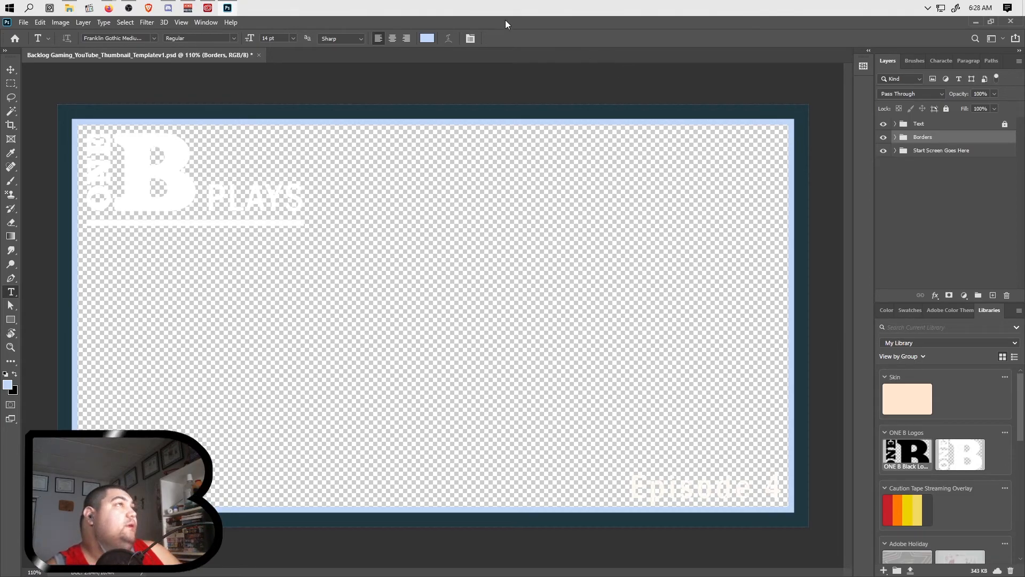
{"action": "left_click", "coordinate": [24, 22]}
{"action": "left_click", "coordinate": [54, 143]}
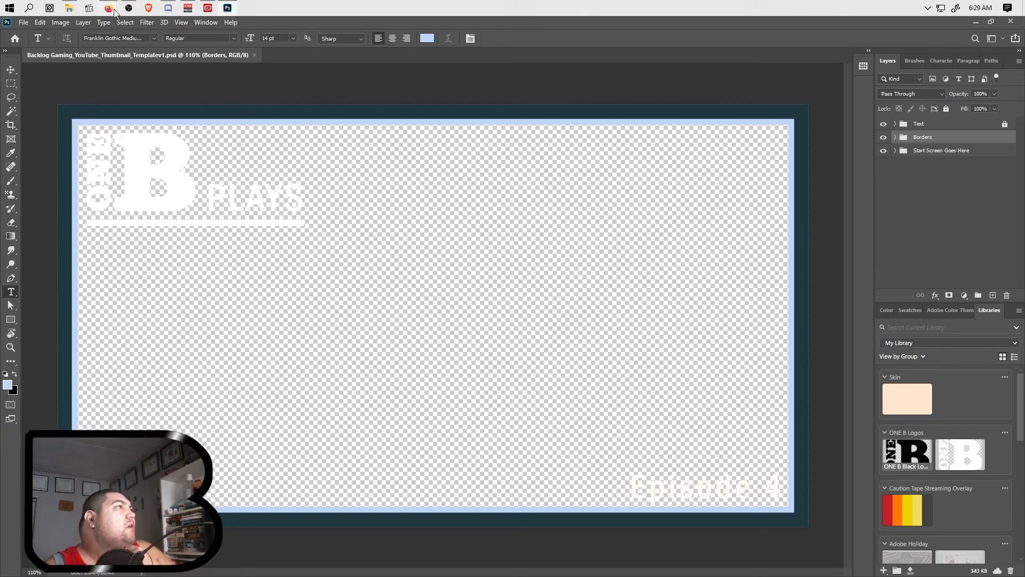
Step: Close Photoshop and the File Explorer window, and minimize the browser to reach the Creative Cloud Desktop window
{"action": "left_click", "coordinate": [1011, 21]}
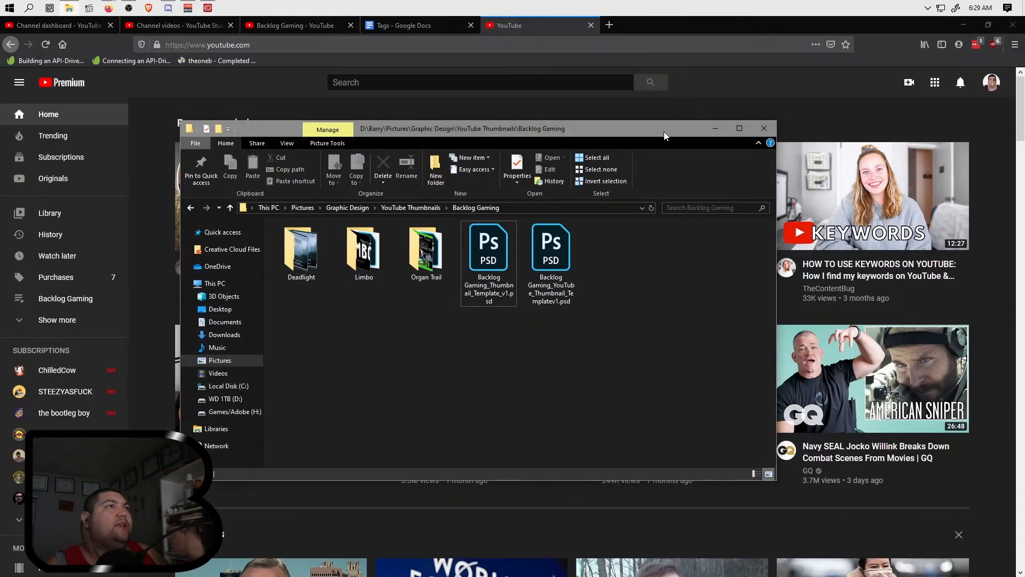
{"action": "left_click", "coordinate": [765, 130]}
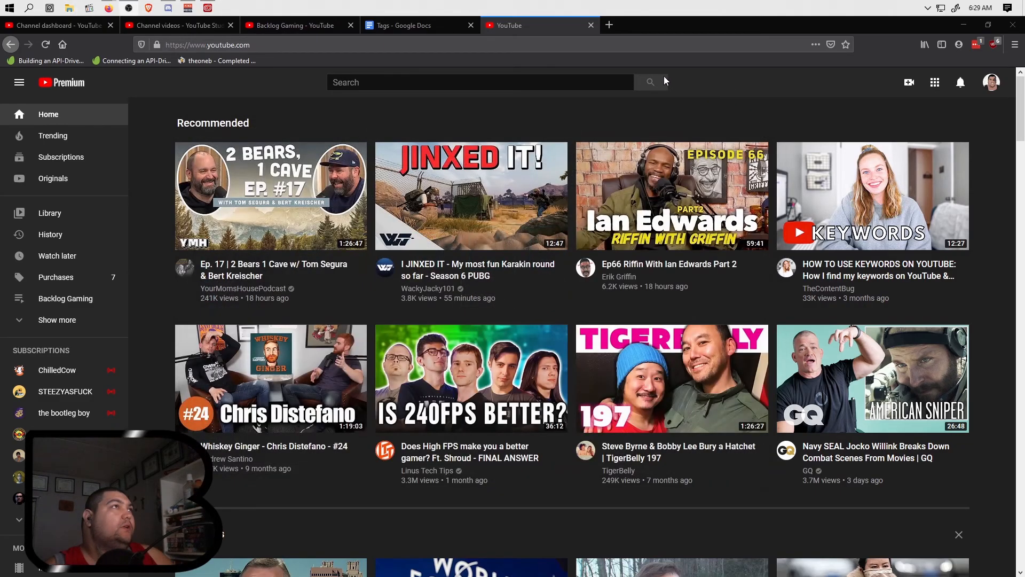
{"action": "left_click", "coordinate": [964, 24]}
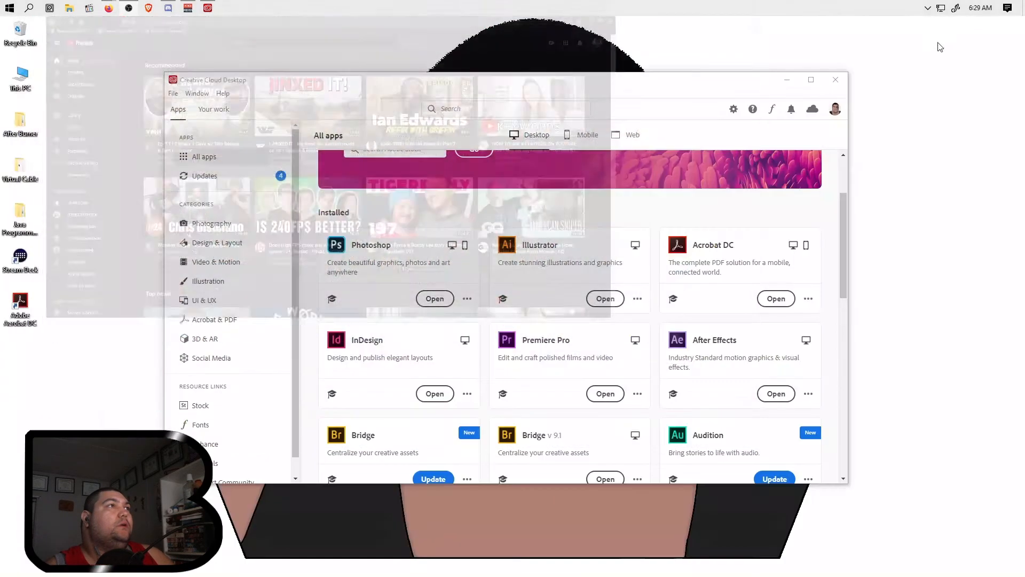
Step: Launch Premiere Pro from the installed apps in Creative Cloud Desktop
{"action": "left_click_drag", "start_coordinate": [510, 80], "coordinate": [503, 75]}
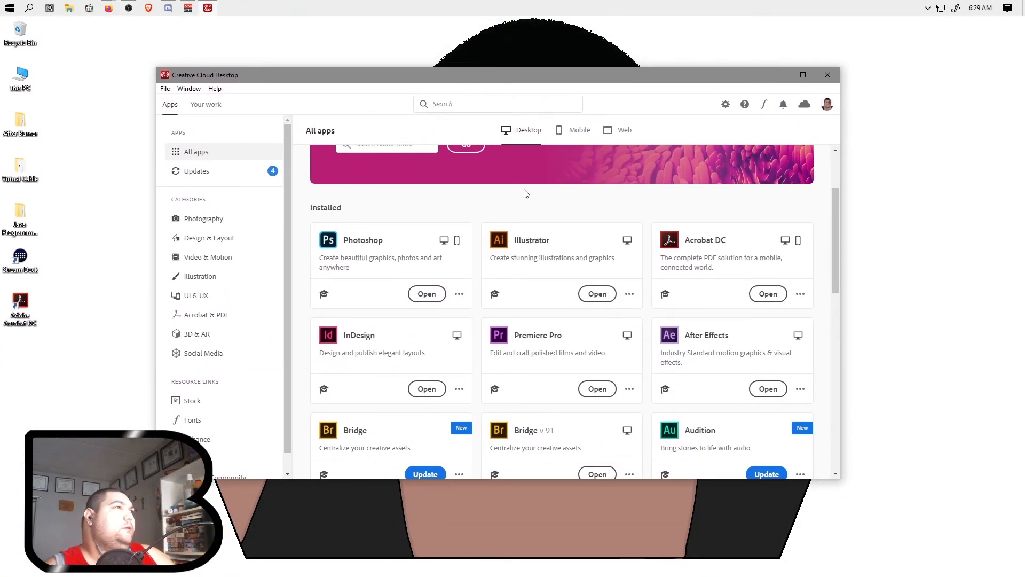
{"action": "scroll", "coordinate": [603, 349], "scroll_direction": "down", "scroll_amount": 2}
{"action": "left_click", "coordinate": [597, 282]}
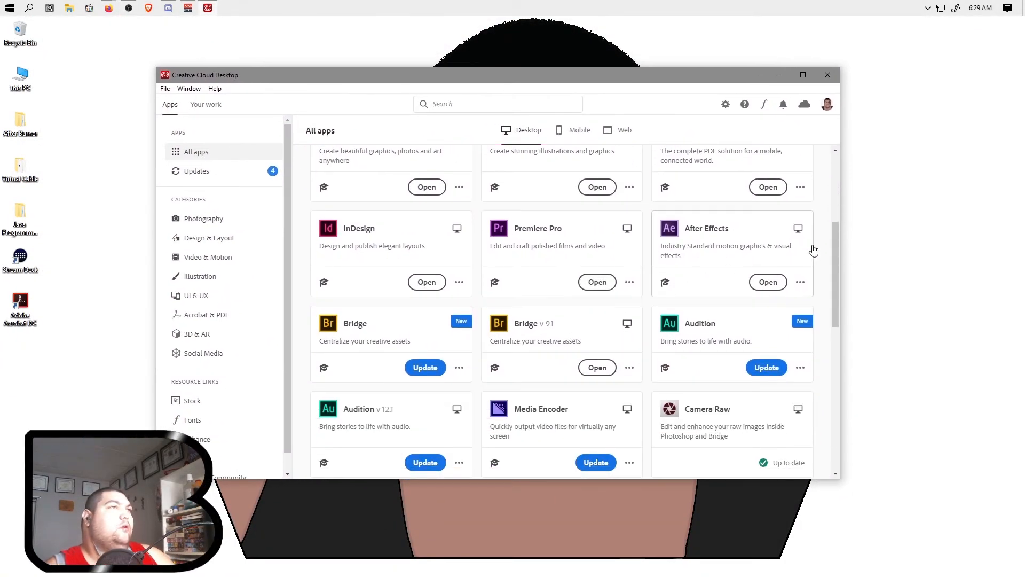